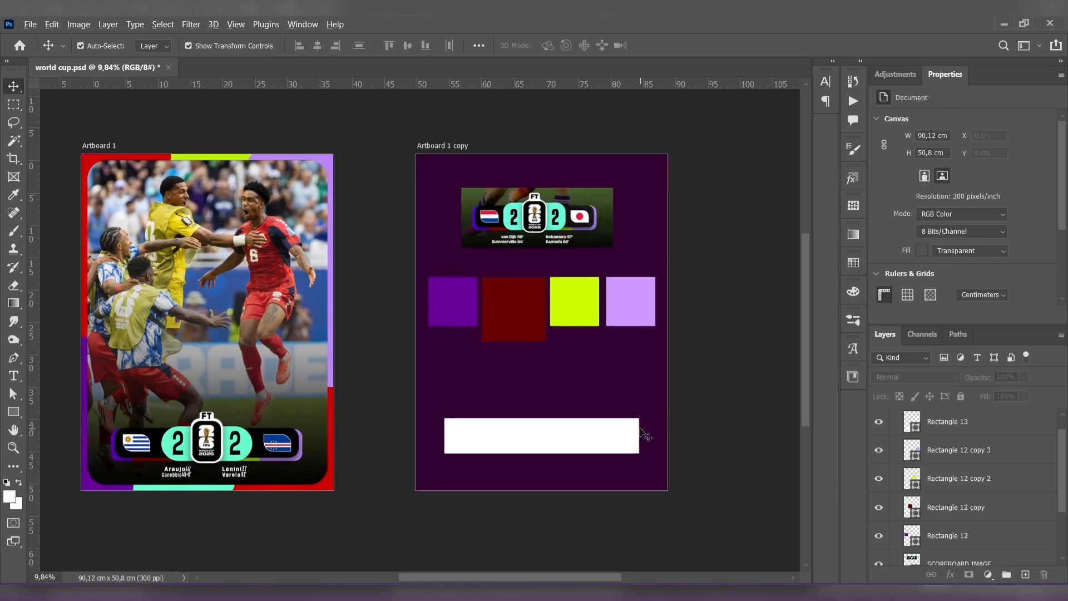
# - Round the corners of the white rectangle on the purple artboard to about 135 px
pyautogui.moveTo(600, 417); pyautogui.dragTo(594, 407)
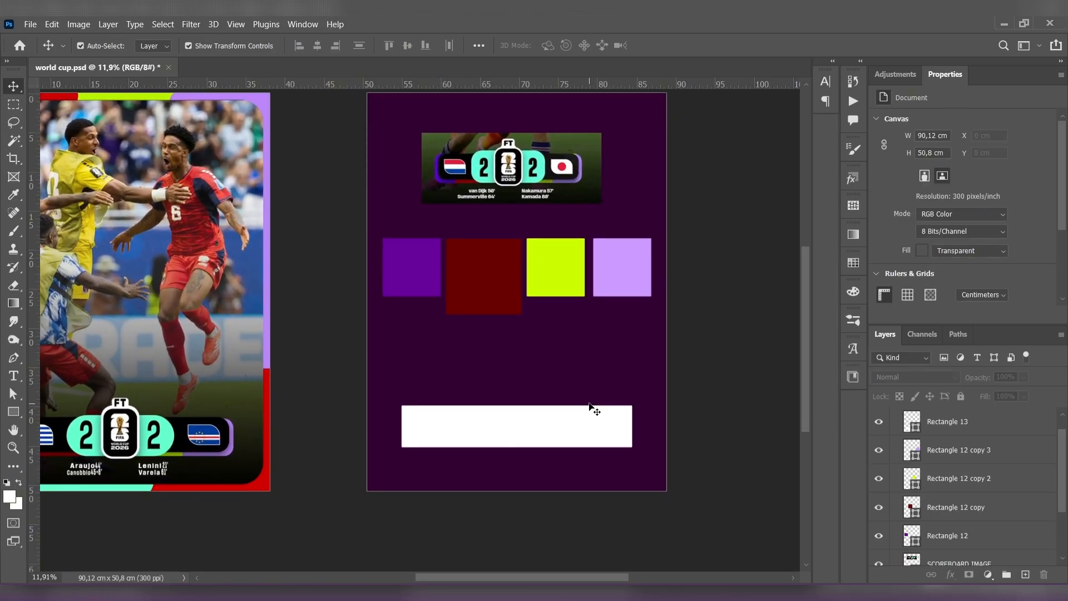
pyautogui.scroll(2, 566, 448)
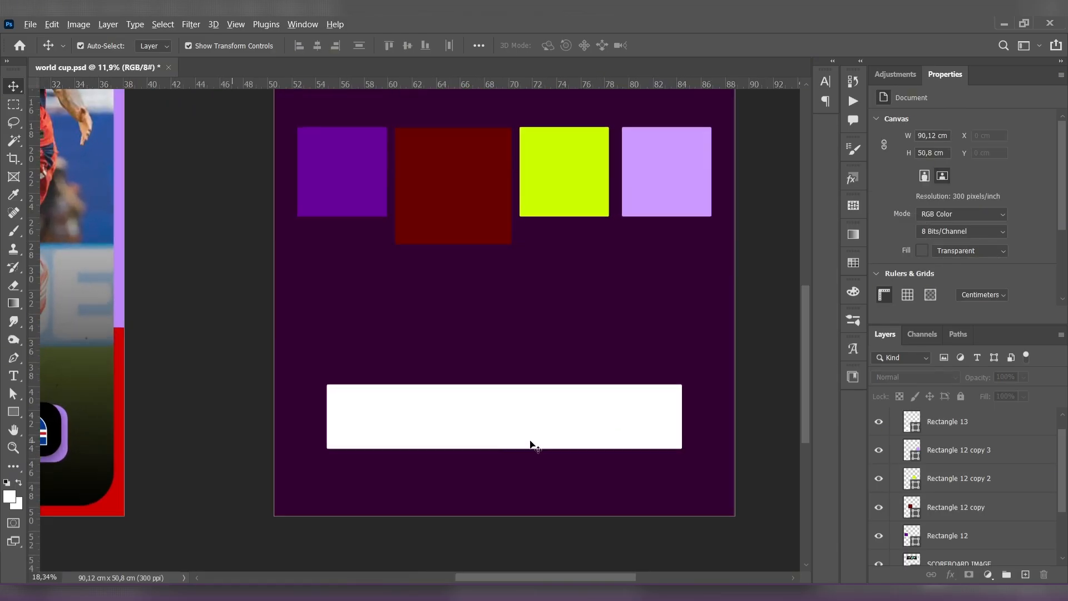
pyautogui.moveTo(529, 443); pyautogui.dragTo(573, 434)
pyautogui.click(425, 410)
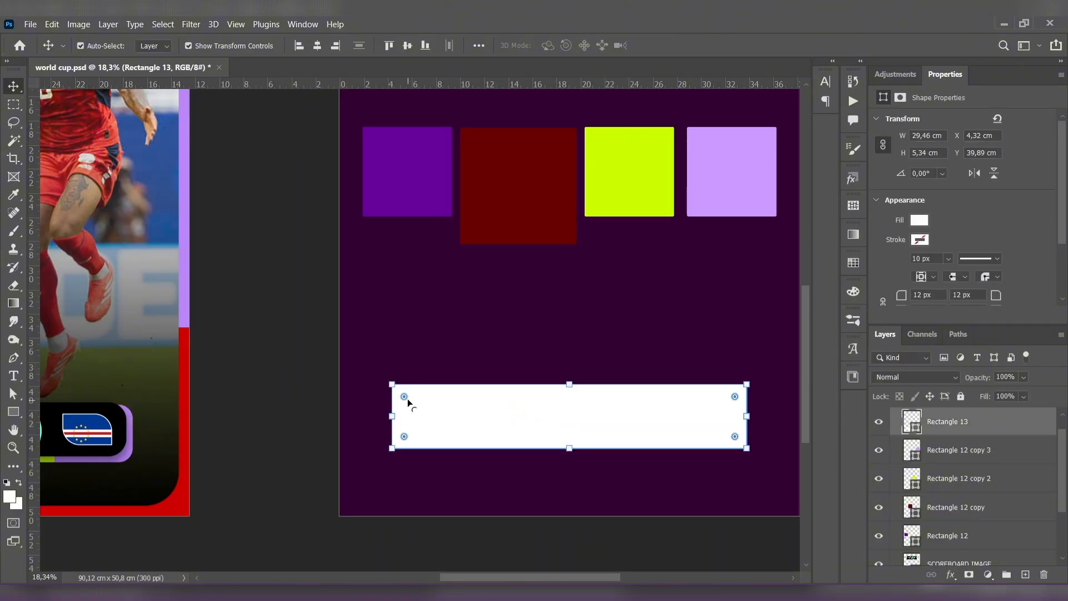
pyautogui.moveTo(407, 398); pyautogui.dragTo(408, 400)
pyautogui.click(289, 308)
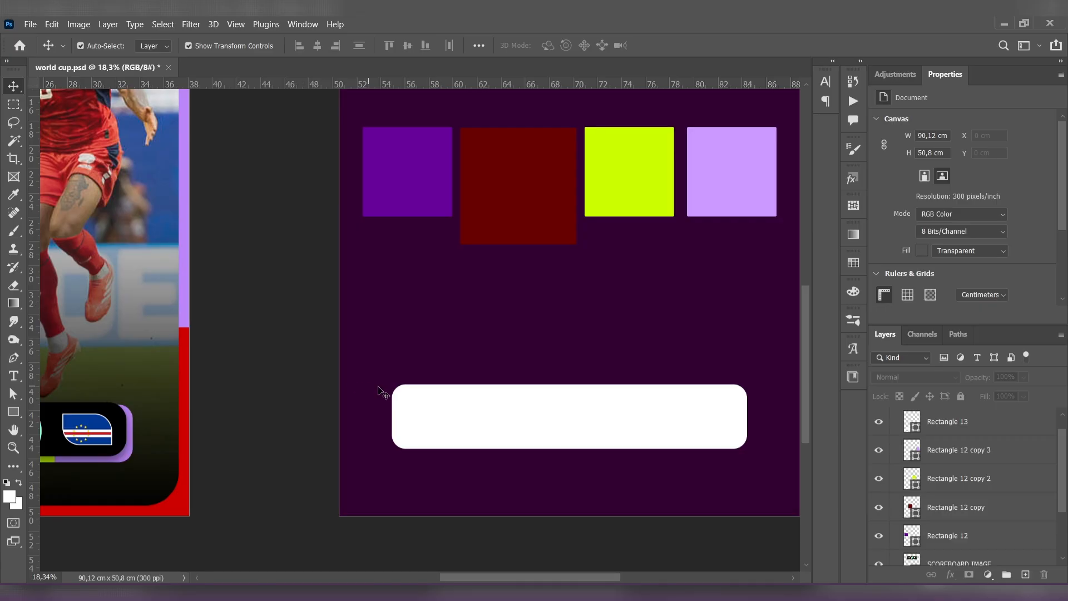
# - Shorten the white rounded rectangle from its lower edge to a height of about 5 cm
pyautogui.click(568, 434)
pyautogui.moveTo(570, 448); pyautogui.dragTo(570, 445)
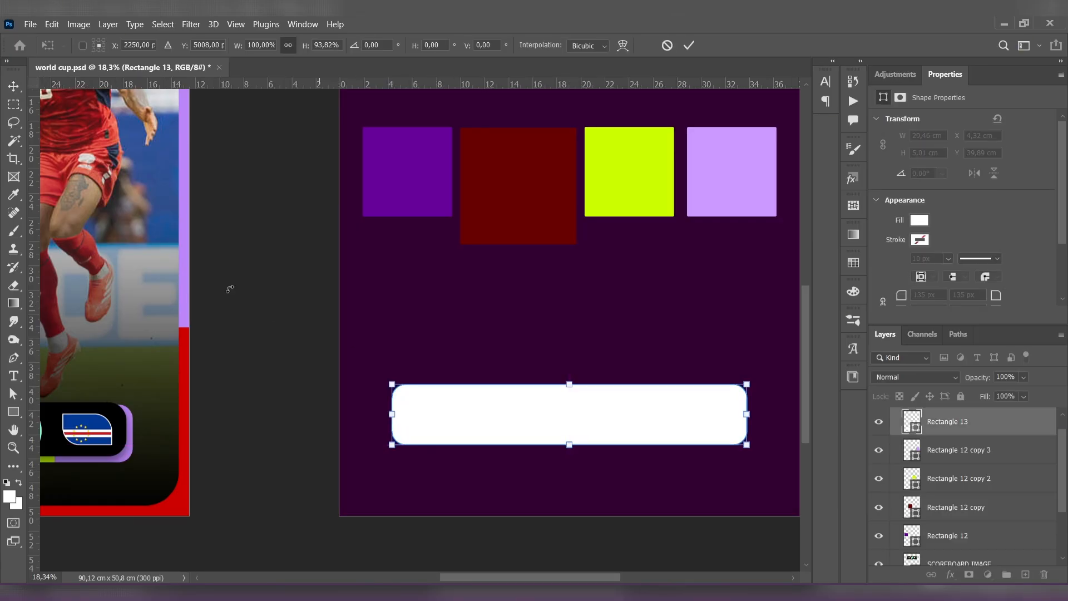
pyautogui.click(15, 87)
pyautogui.click(239, 223)
pyautogui.moveTo(617, 411); pyautogui.dragTo(537, 389)
pyautogui.moveTo(540, 401); pyautogui.dragTo(541, 413)
pyautogui.click(768, 400)
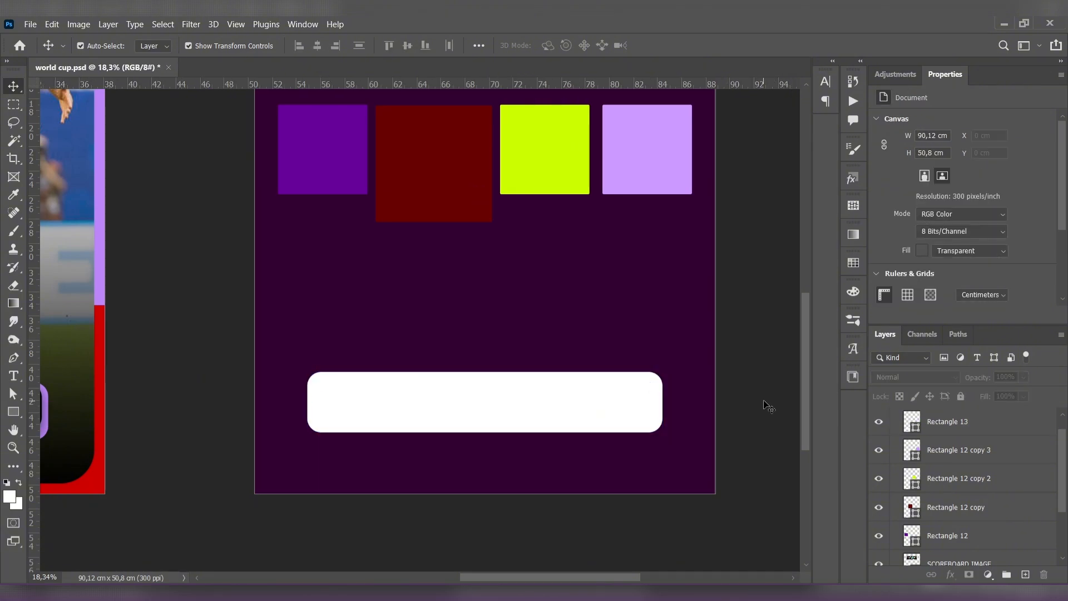
# - Put the white bar's layer beneath the color squares and place the purple square over the bar's left end
pyautogui.moveTo(342, 169); pyautogui.dragTo(377, 399)
pyautogui.moveTo(967, 426); pyautogui.dragTo(990, 538)
pyautogui.moveTo(389, 352); pyautogui.dragTo(353, 374)
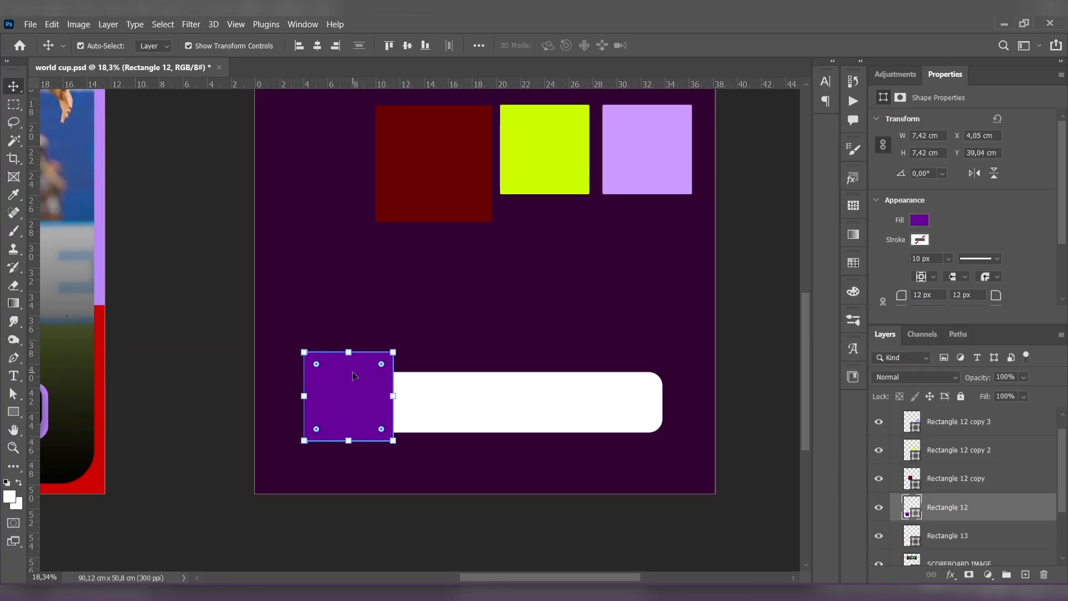
# - Line up the dark red, lime and lilac squares side by side over the white bar, right of the purple square
pyautogui.moveTo(441, 174); pyautogui.dragTo(459, 399)
pyautogui.moveTo(534, 164); pyautogui.dragTo(545, 414)
pyautogui.moveTo(639, 175); pyautogui.dragTo(636, 424)
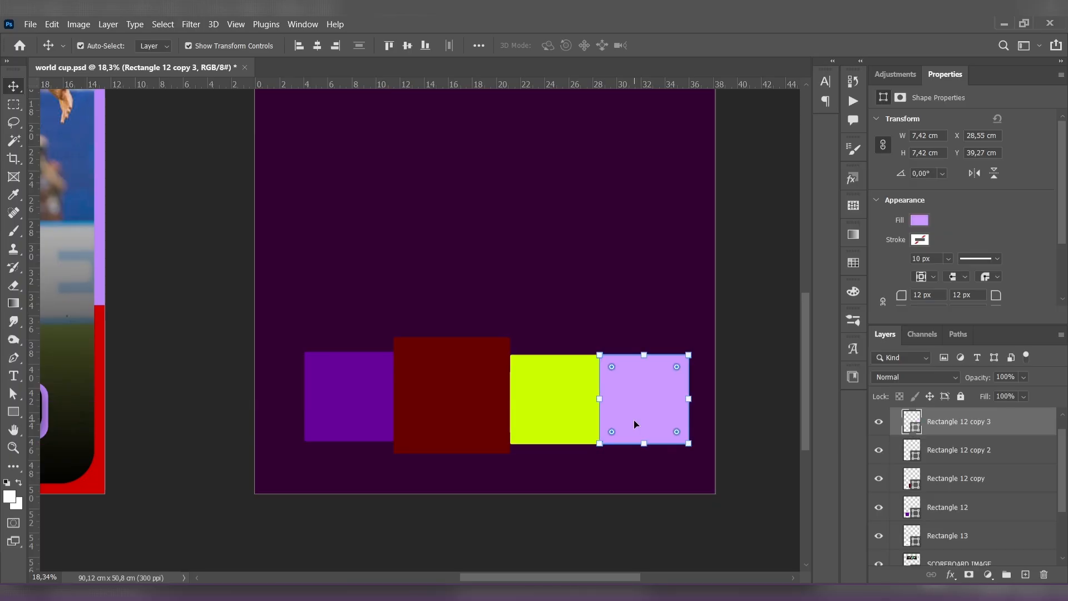
pyautogui.click(764, 379)
# - Clip all four color squares to the white rounded bar, Rectangle 13, with clipping masks
pyautogui.scroll(-1, 970, 450)
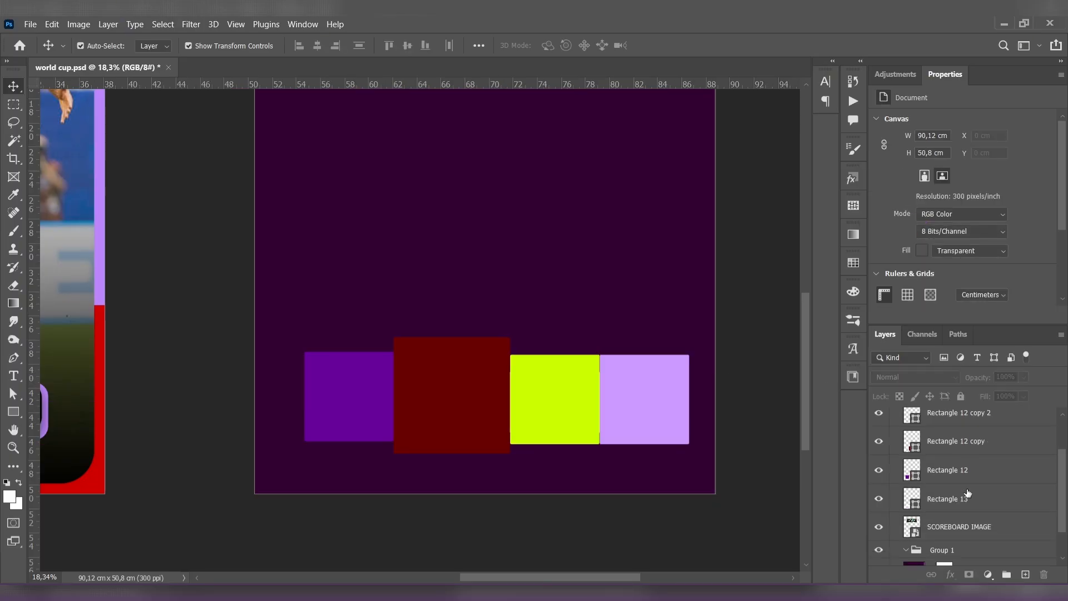
pyautogui.click(983, 475)
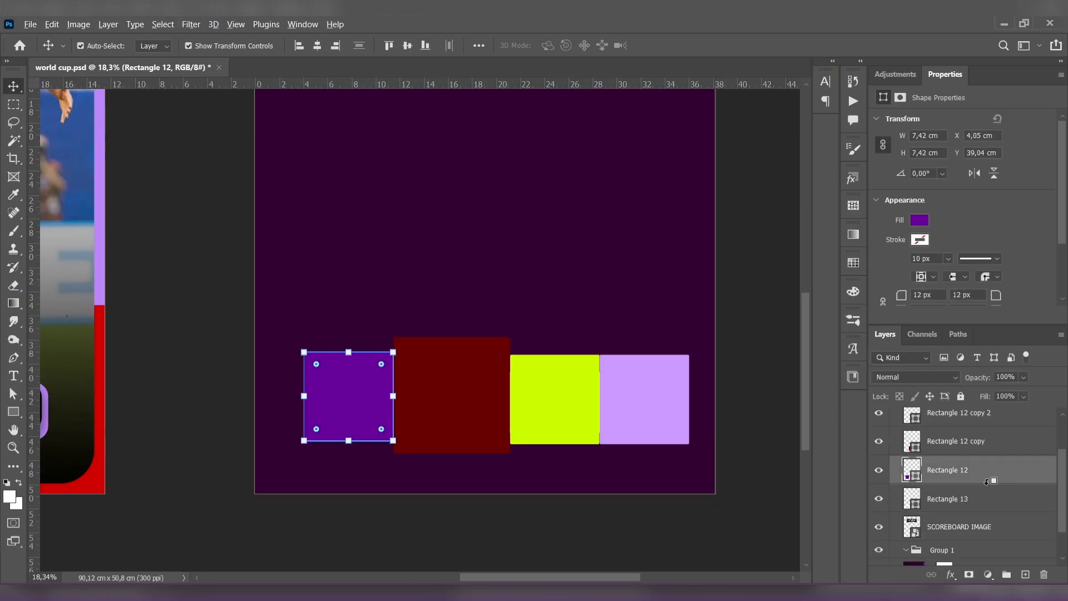
pyautogui.keyDown('alt'); pyautogui.click(987, 482); pyautogui.keyUp('alt')
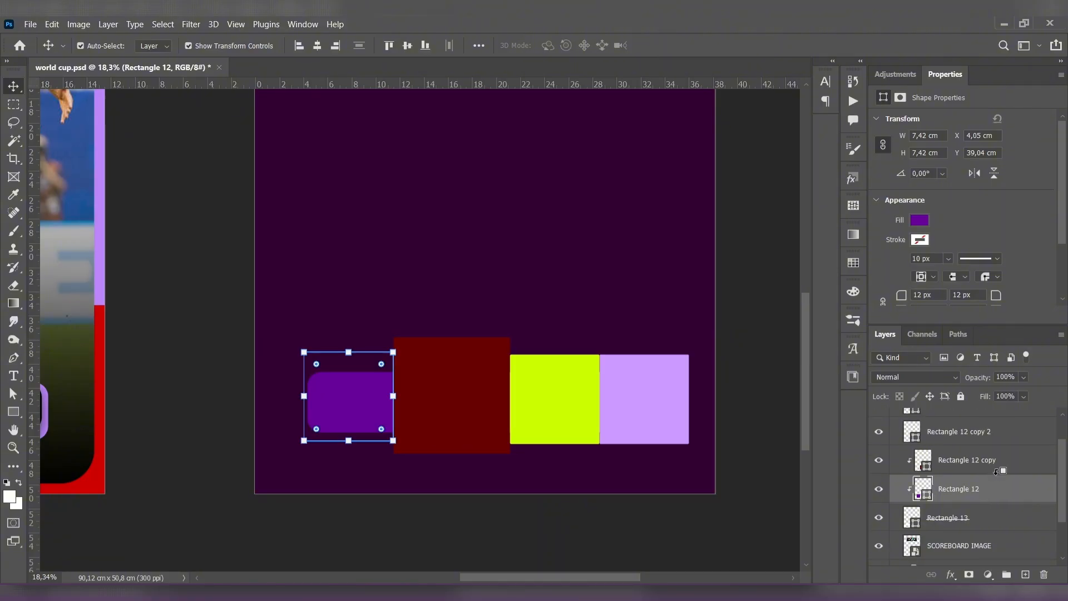
pyautogui.keyDown('alt'); pyautogui.click(995, 474); pyautogui.keyUp('alt')
pyautogui.click(995, 462)
pyautogui.click(996, 441)
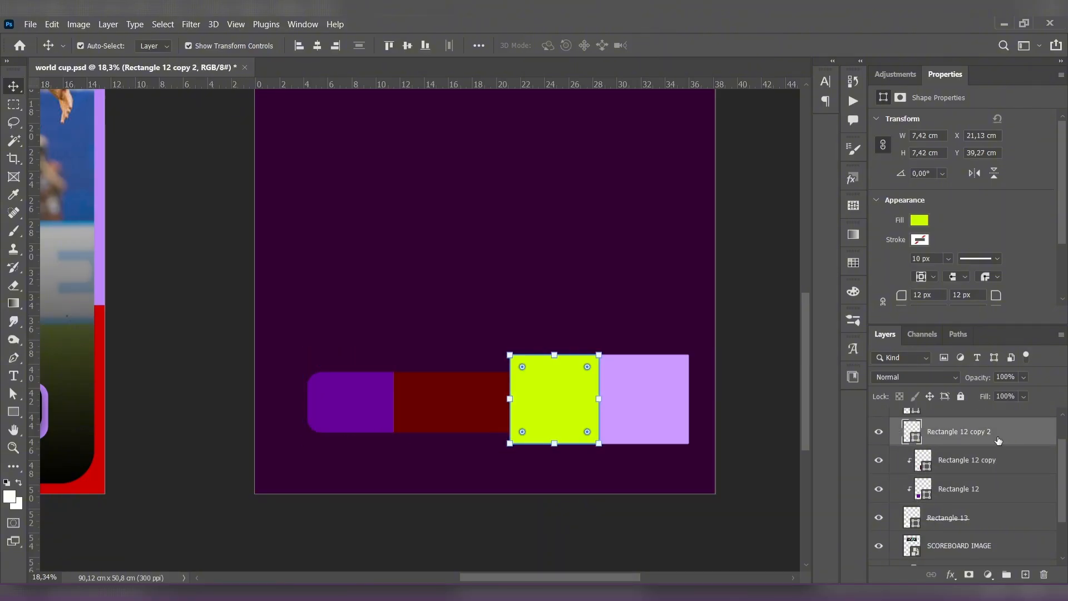
pyautogui.keyDown('alt'); pyautogui.click(1005, 445); pyautogui.keyUp('alt')
pyautogui.keyDown('alt'); pyautogui.click(1005, 451); pyautogui.keyUp('alt')
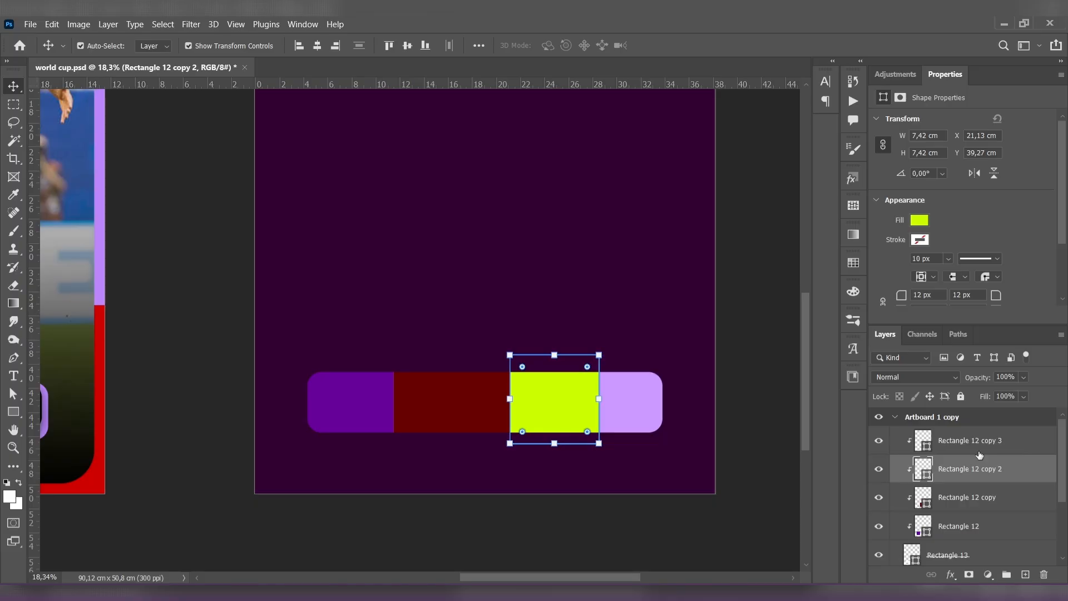
pyautogui.click(762, 455)
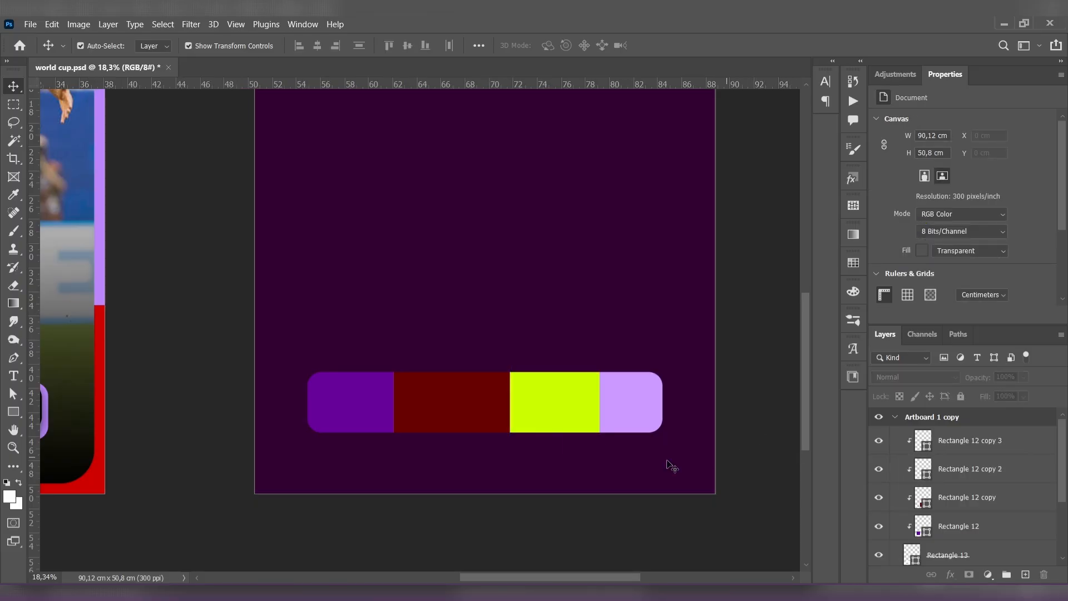
# - Stretch the dark red segment leftward over the purple one to a width of about 12.34 cm
pyautogui.click(446, 406)
pyautogui.moveTo(397, 399); pyautogui.dragTo(364, 398)
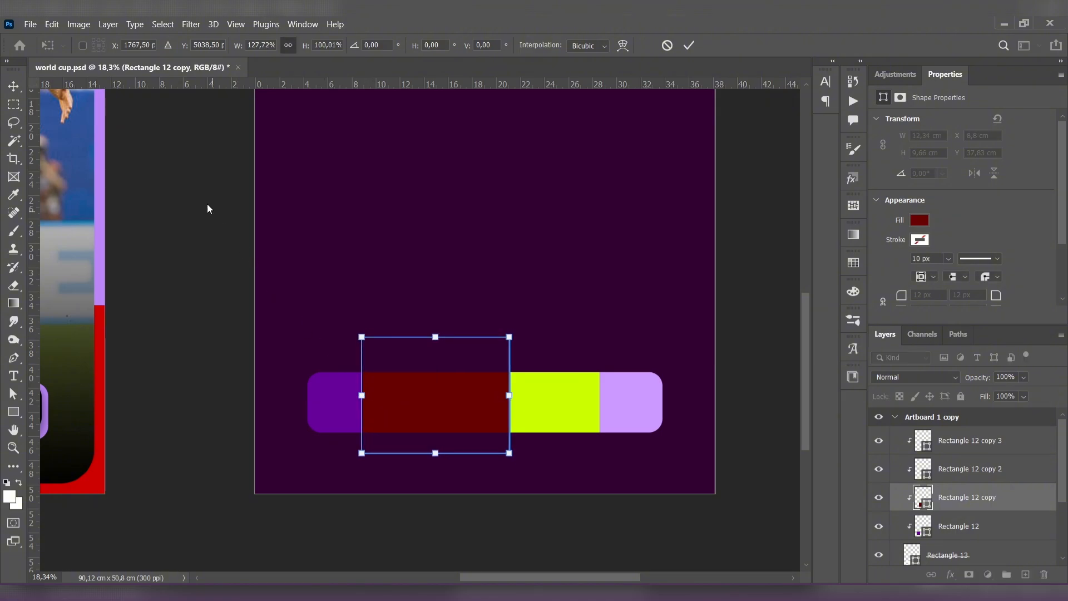
pyautogui.click(14, 86)
# - Extend the lime segment leftward over the dark red one to a width of about 8.67 cm
pyautogui.click(591, 416)
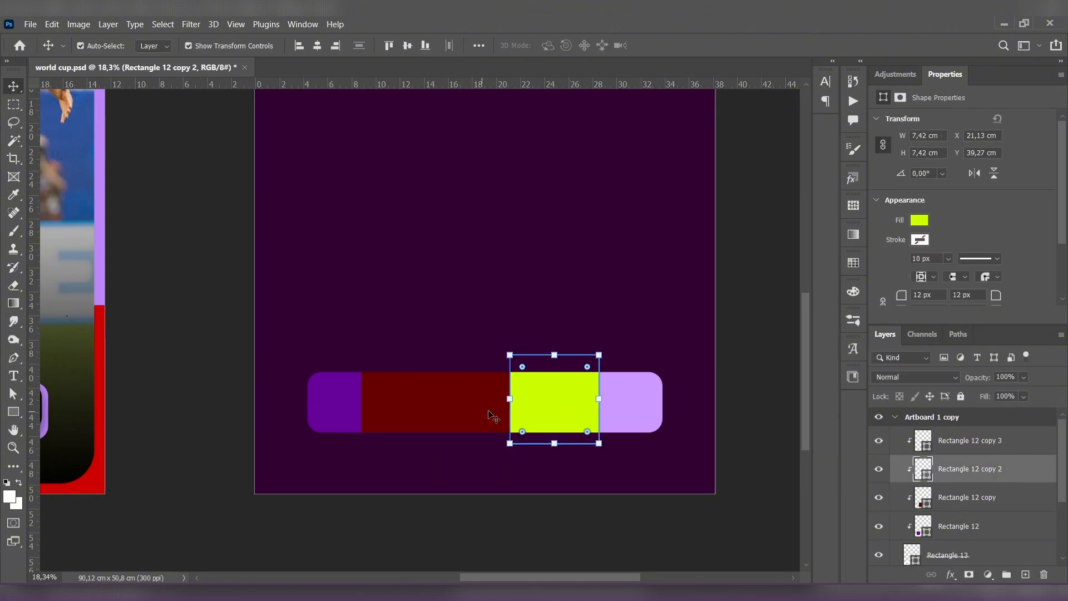
pyautogui.moveTo(510, 399); pyautogui.dragTo(485, 398)
pyautogui.click(14, 86)
pyautogui.click(273, 224)
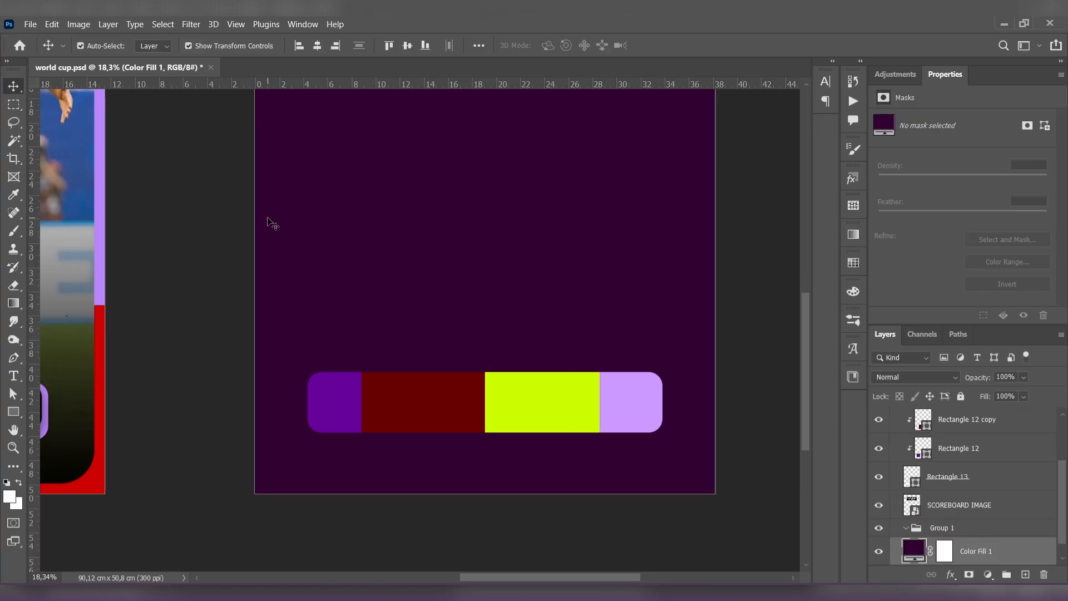
pyautogui.click(609, 396)
pyautogui.moveTo(487, 399); pyautogui.dragTo(496, 399)
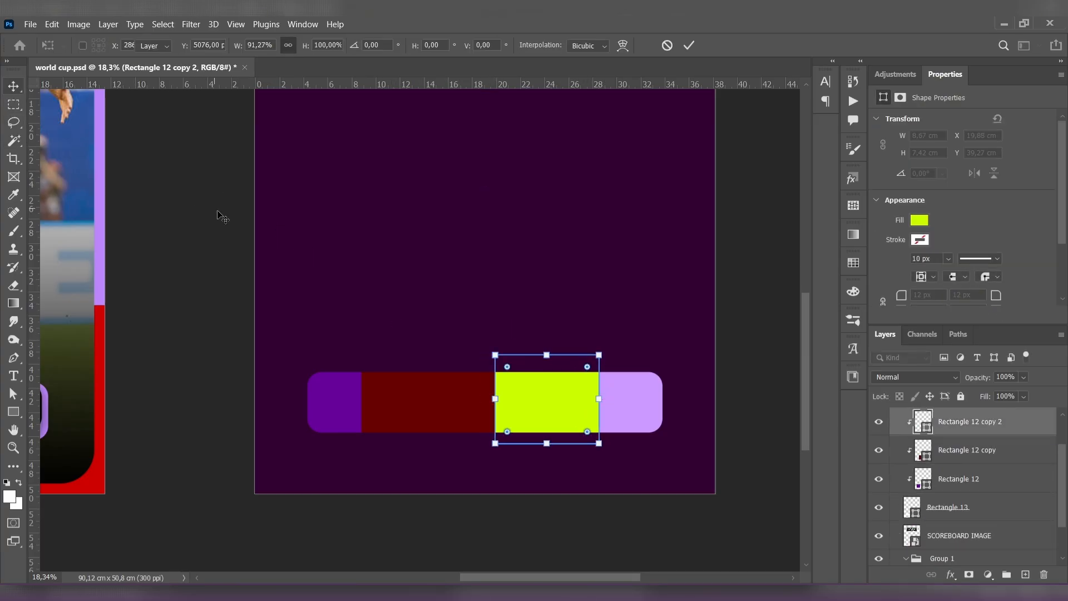
pyautogui.click(223, 217)
# - Draw a rectangle about 28.55 by 4.95 cm over the colored bar and fill it with black
pyautogui.click(13, 412)
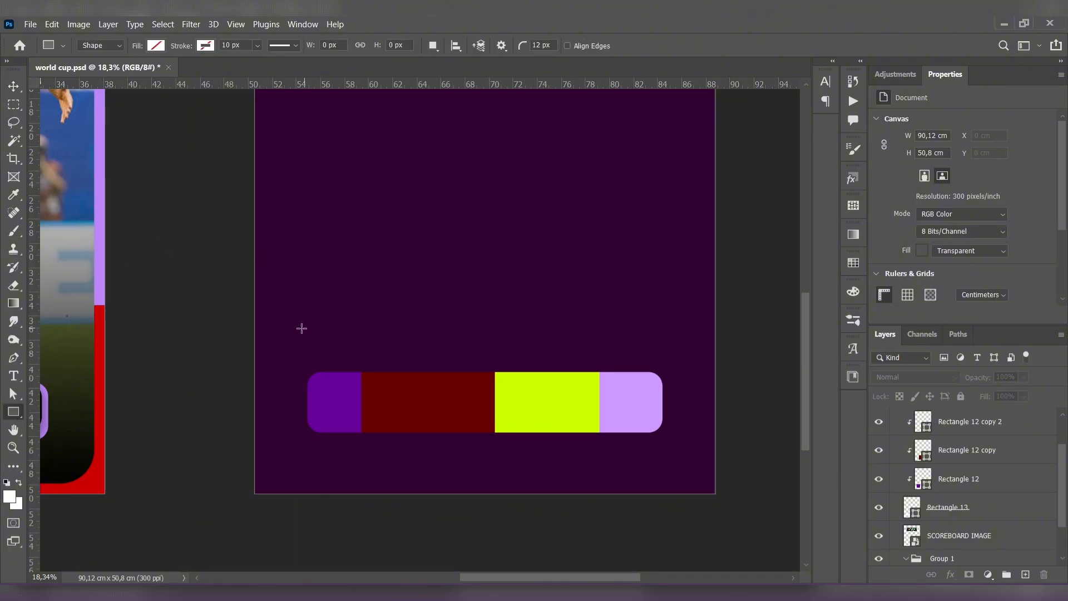
pyautogui.moveTo(313, 353); pyautogui.dragTo(656, 411)
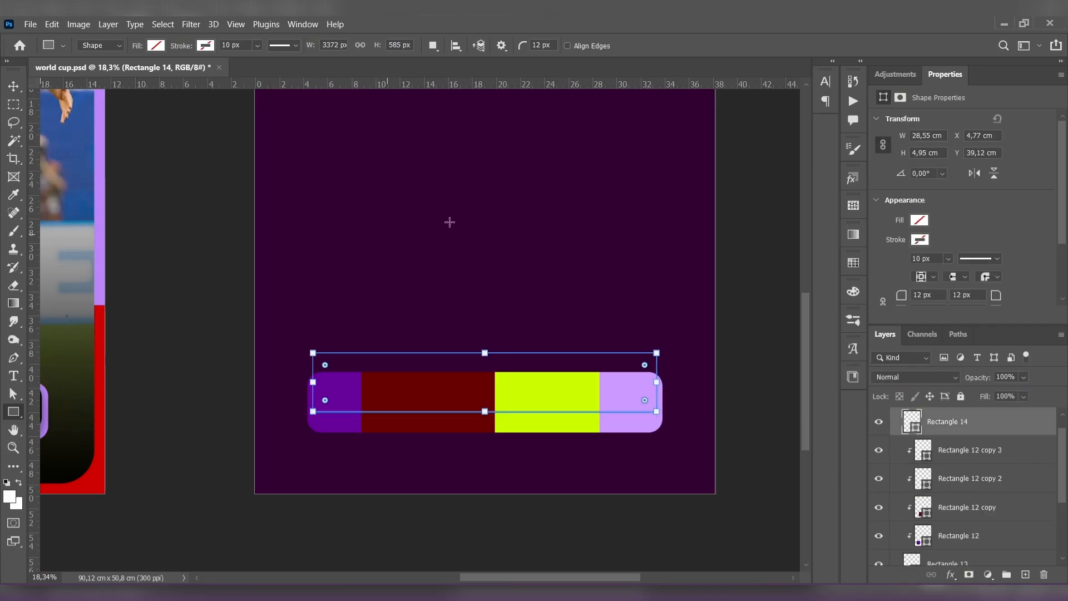
pyautogui.click(919, 222)
pyautogui.click(946, 293)
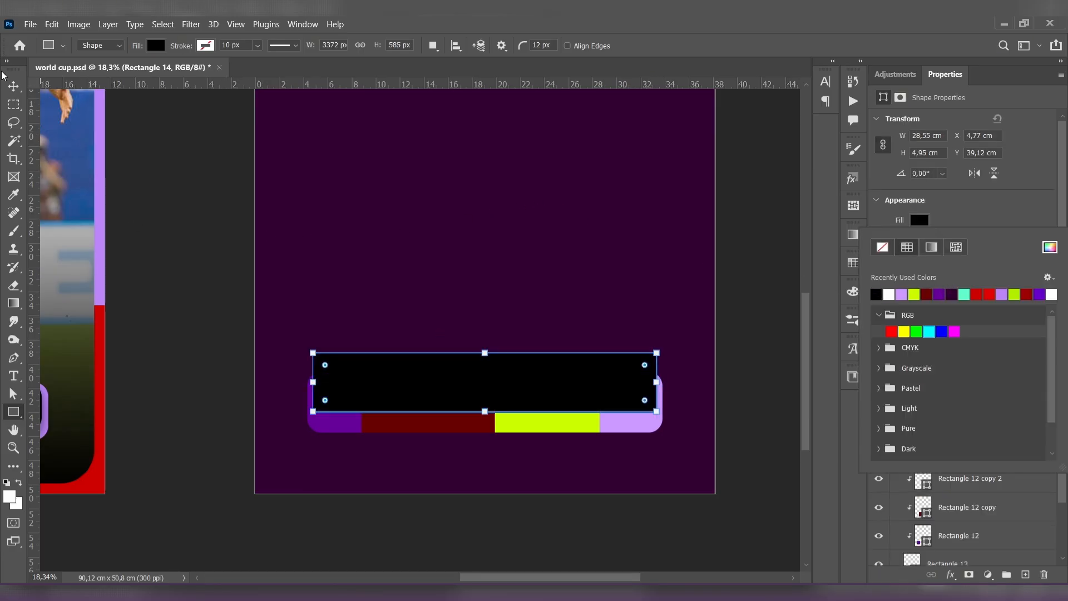
pyautogui.press('Escape')
# - Round the corners of the black rectangle to about 136 px
pyautogui.press('v')
pyautogui.click(179, 176)
pyautogui.click(341, 376)
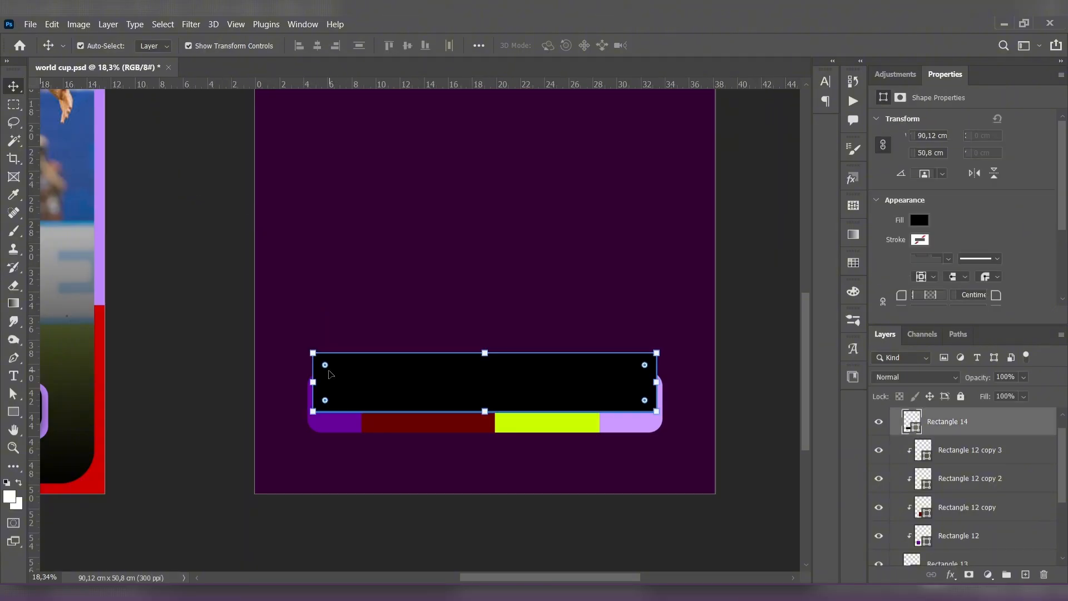
pyautogui.moveTo(331, 374); pyautogui.dragTo(328, 369)
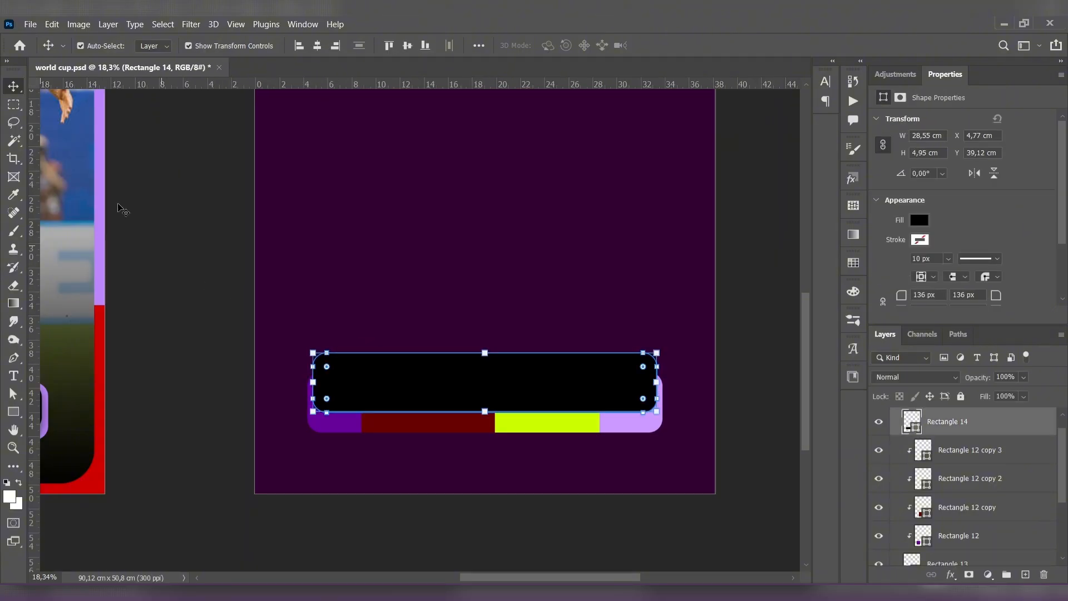
pyautogui.click(220, 245)
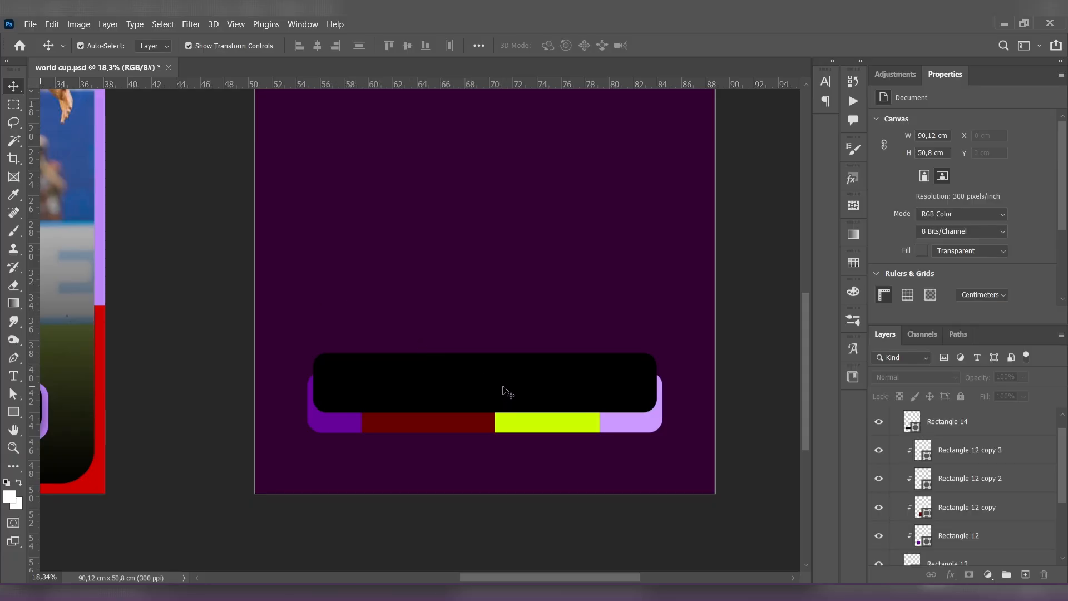
# - Lower the black bar's bottom and top edges so it is about 5 cm high, leaving the colored strip exposed below
pyautogui.click(508, 391)
pyautogui.moveTo(486, 412); pyautogui.dragTo(486, 421)
pyautogui.moveTo(485, 352); pyautogui.dragTo(485, 362)
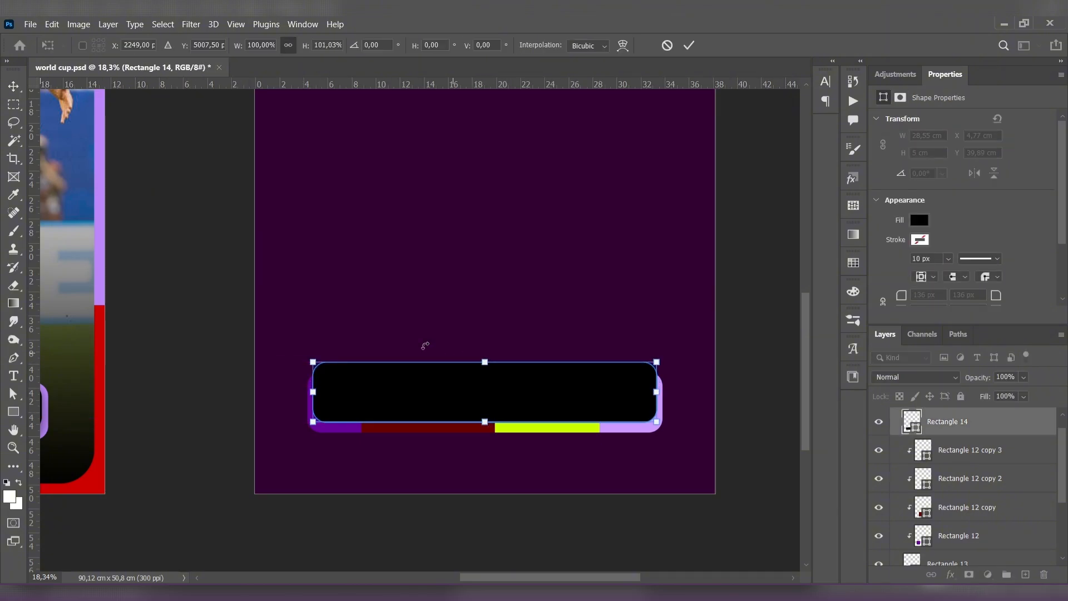
pyautogui.click(15, 90)
pyautogui.click(245, 222)
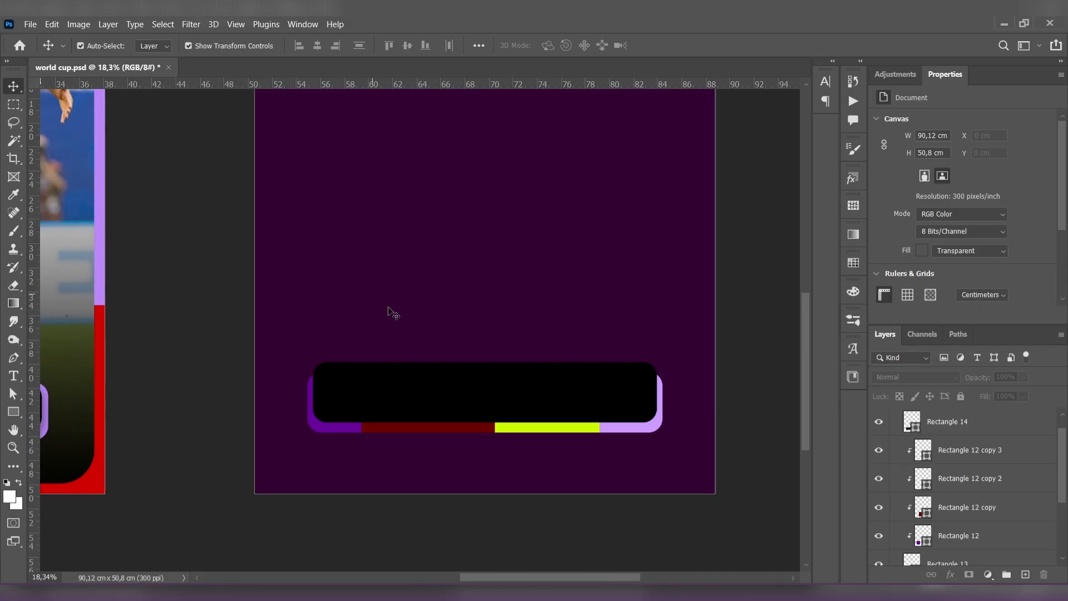
# - Widen the lilac segment leftward over the lime one to about 9.47 cm
pyautogui.scroll(-3, 394, 313)
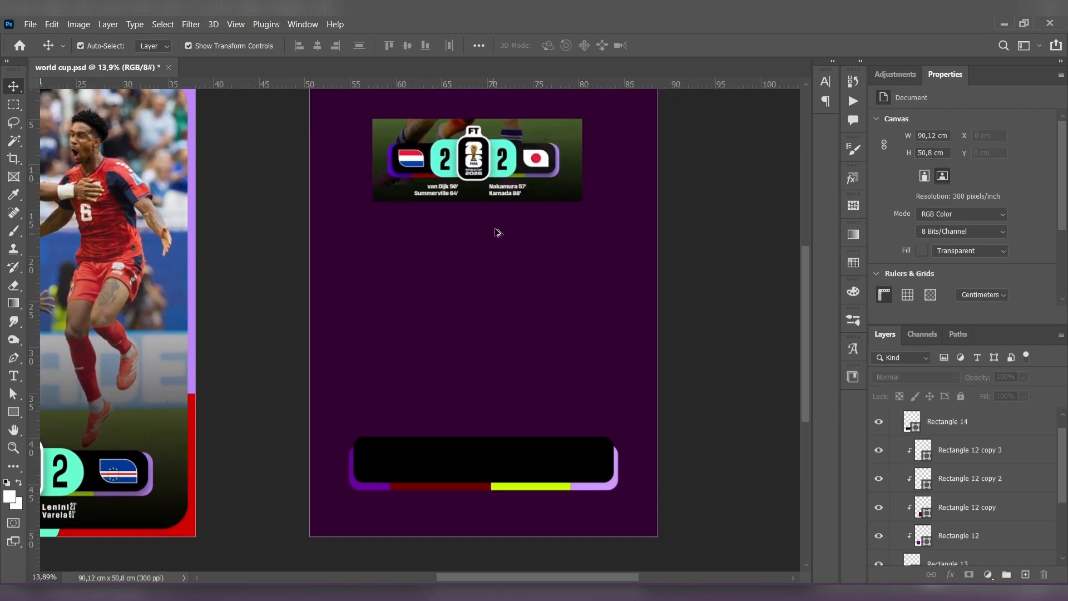
pyautogui.scroll(2, 498, 233)
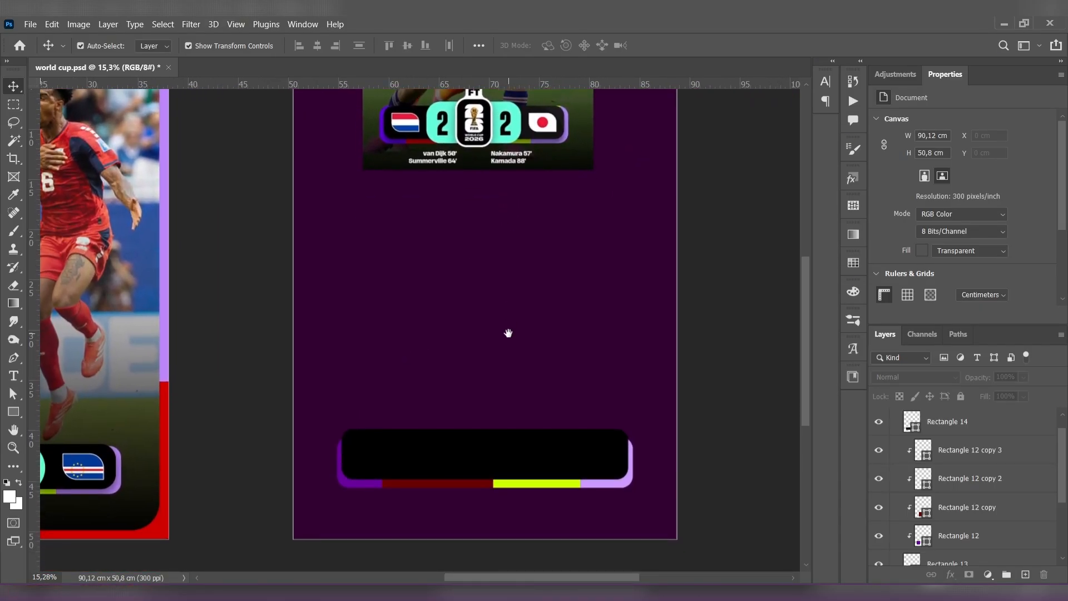
pyautogui.moveTo(509, 333); pyautogui.dragTo(507, 333)
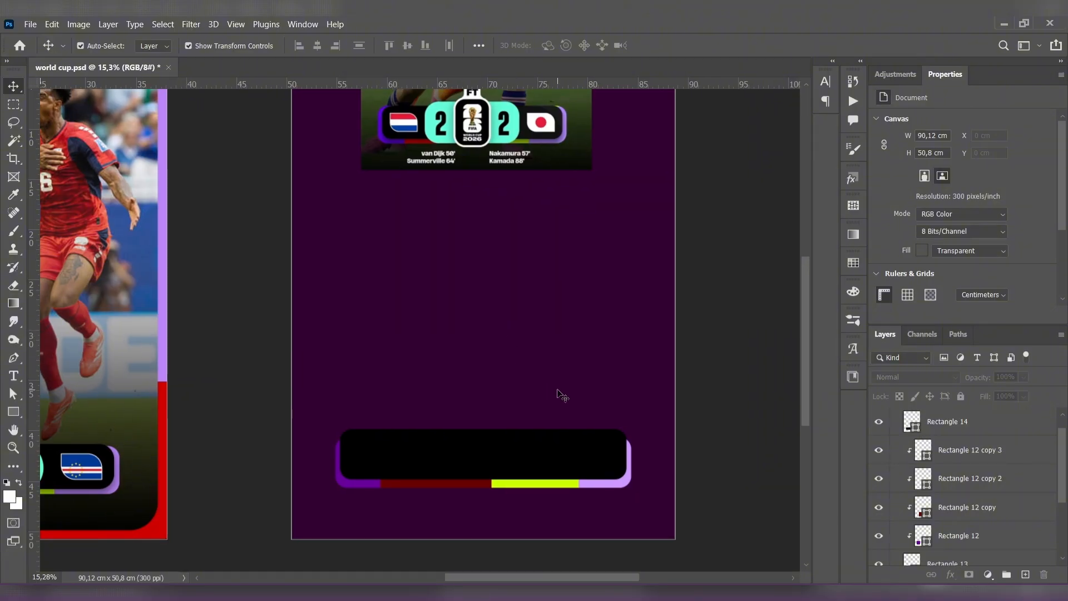
pyautogui.click(573, 483)
pyautogui.click(605, 487)
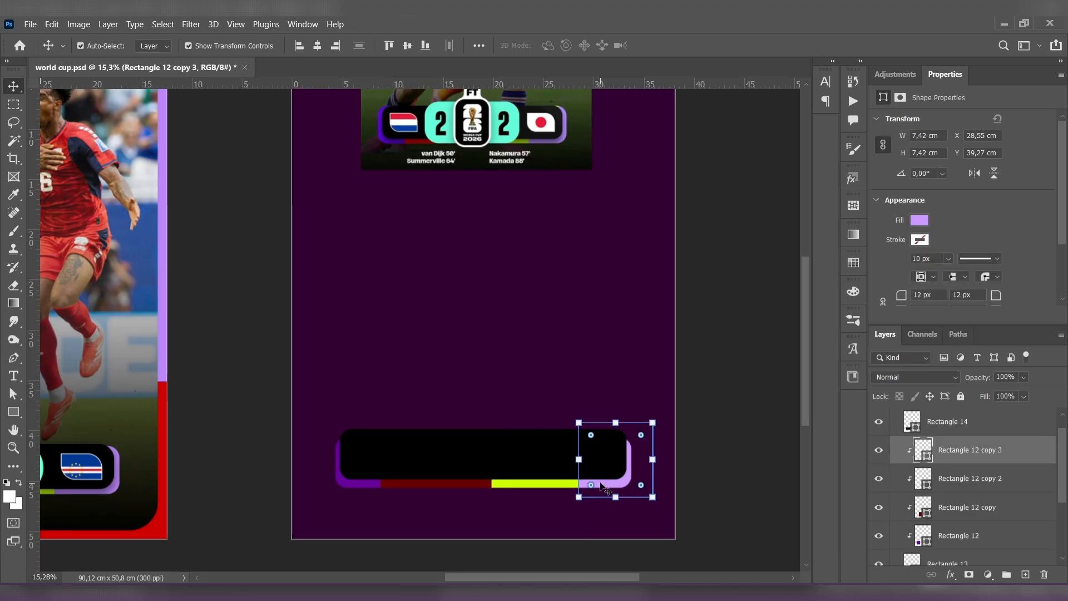
pyautogui.moveTo(573, 461); pyautogui.dragTo(559, 461)
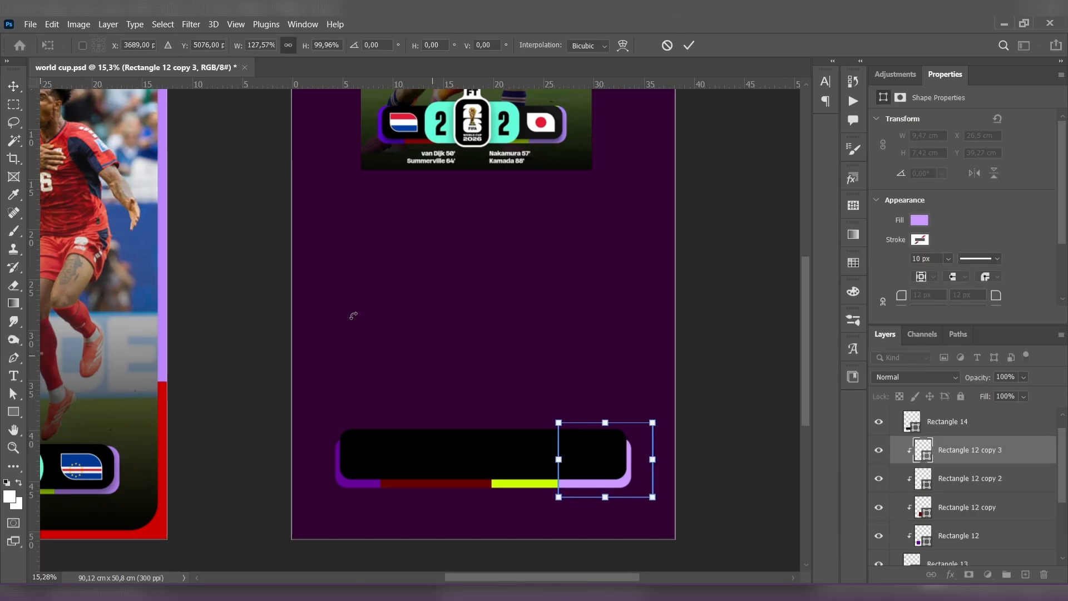
pyautogui.click(256, 246)
# - Add a black drop shadow to the black bar with 42% opacity, 90° angle, 54 px distance, 8% spread and 133 px size
pyautogui.scroll(-1, 529, 328)
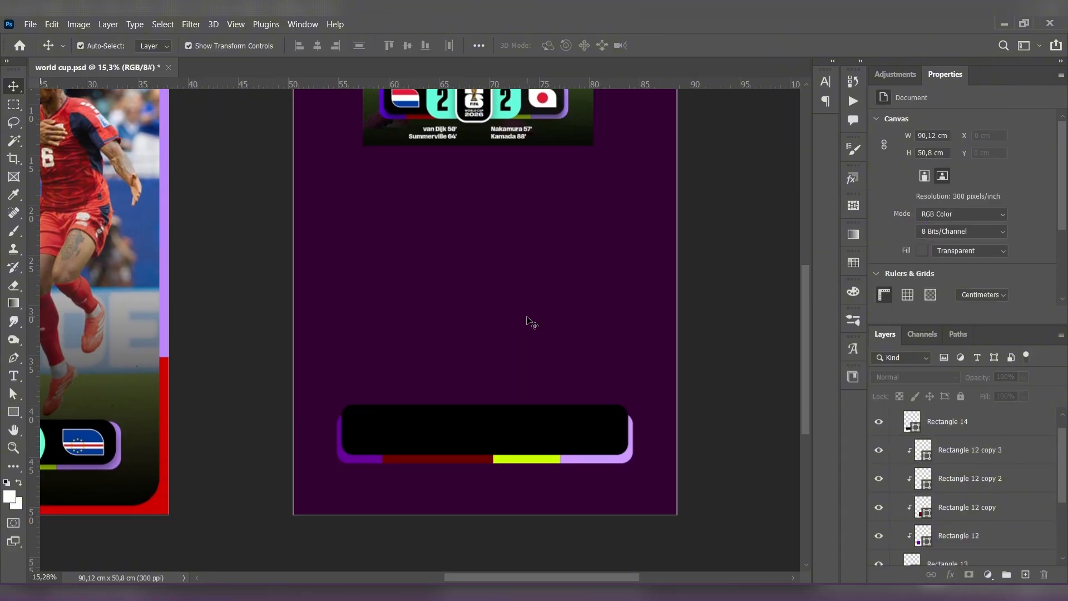
pyautogui.scroll(1, 961, 431)
pyautogui.click(968, 439)
pyautogui.click(951, 575)
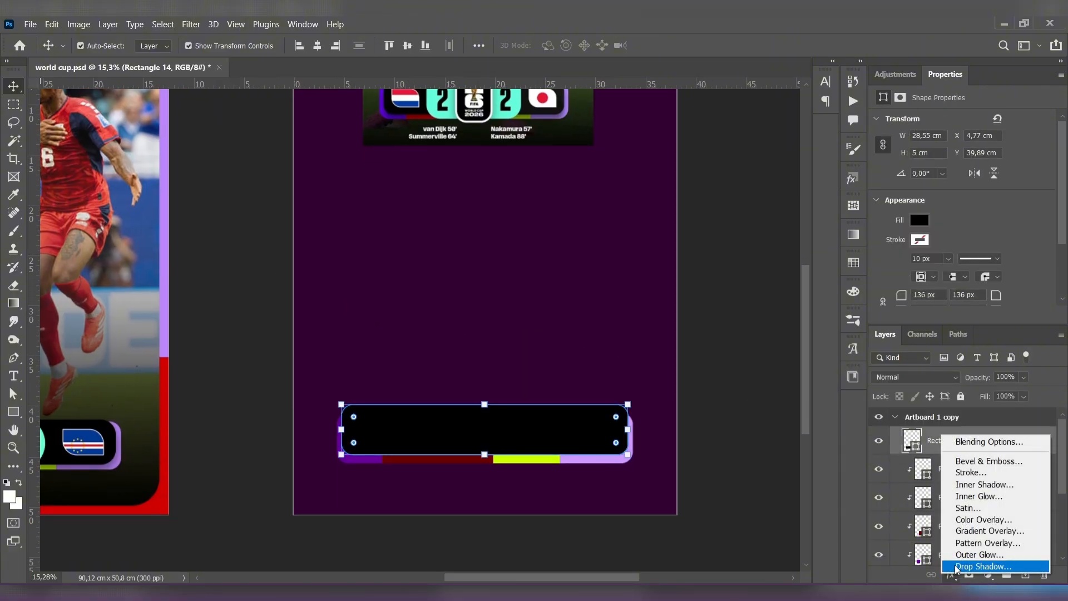
pyautogui.click(968, 566)
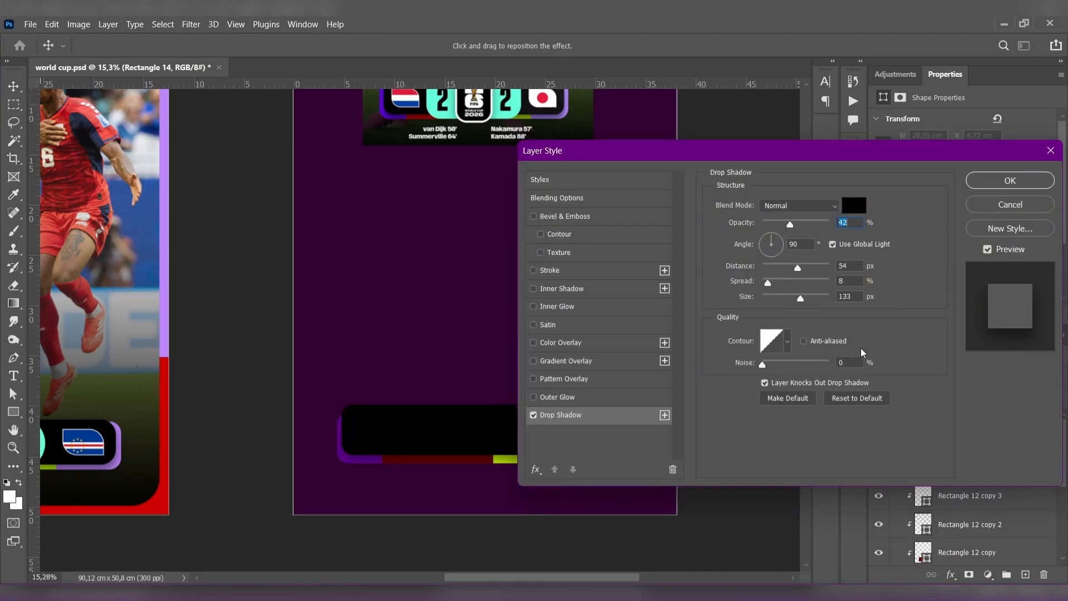
pyautogui.click(975, 180)
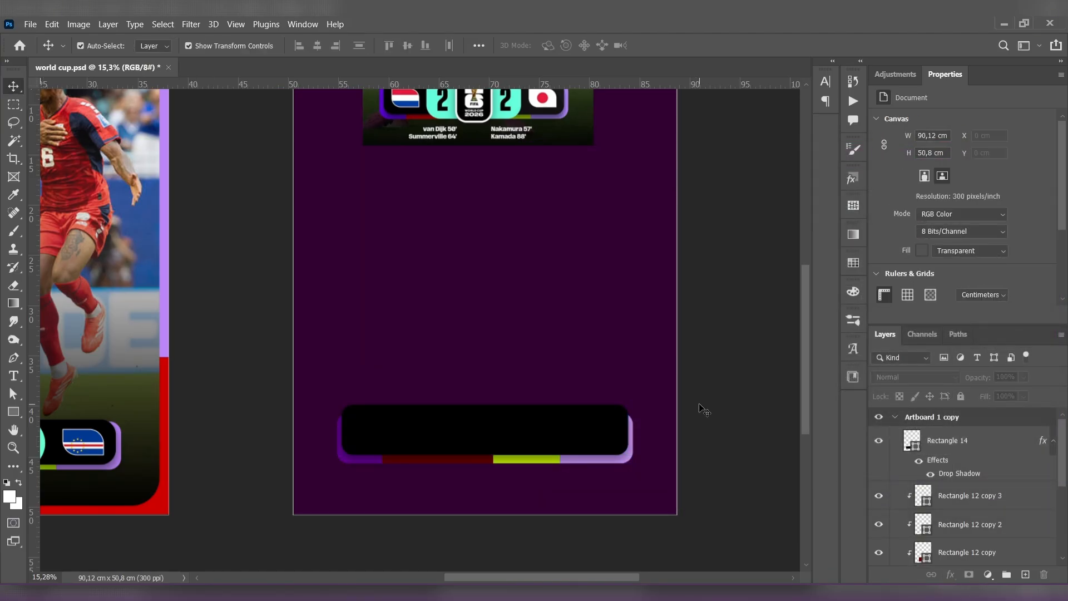
# - Draw a rectangle about 17.82 × 5.5 cm over the middle of the black bar and fill it with mint green
pyautogui.press('alt')
pyautogui.click(14, 412)
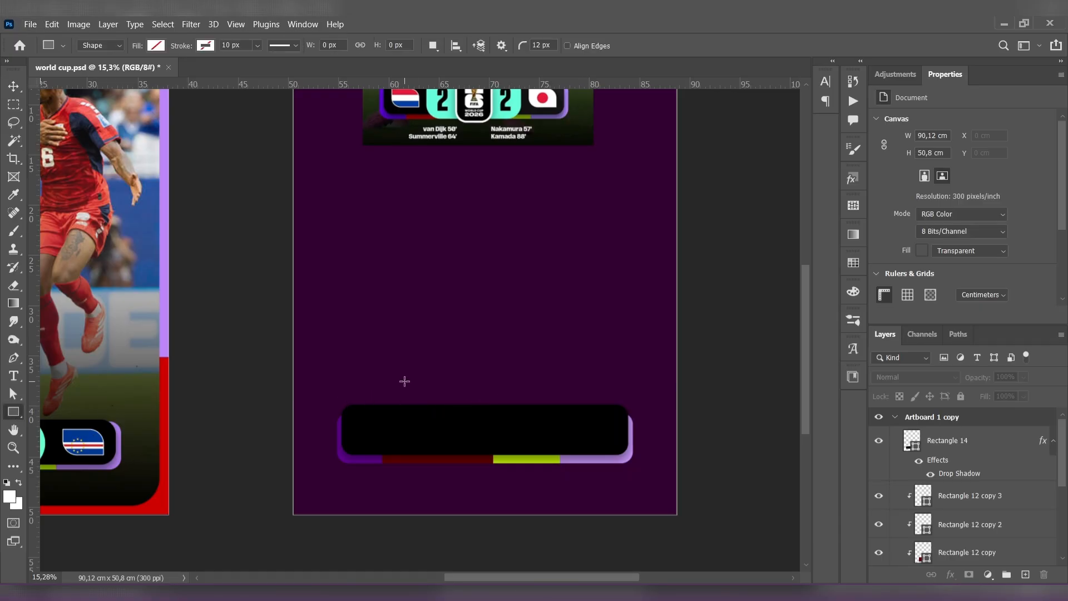
pyautogui.moveTo(394, 396); pyautogui.dragTo(573, 450)
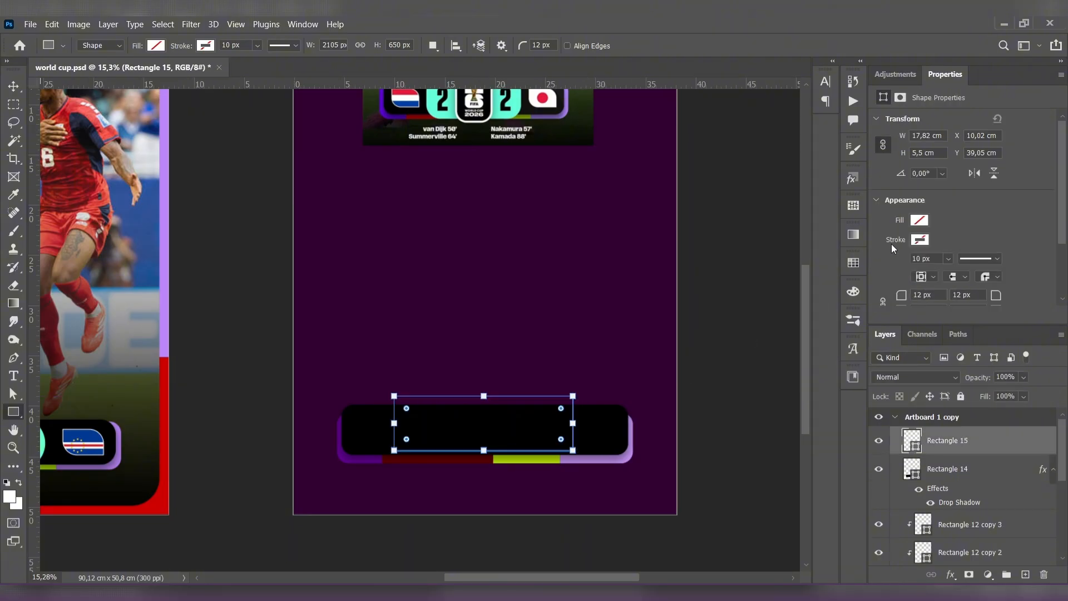
pyautogui.click(923, 223)
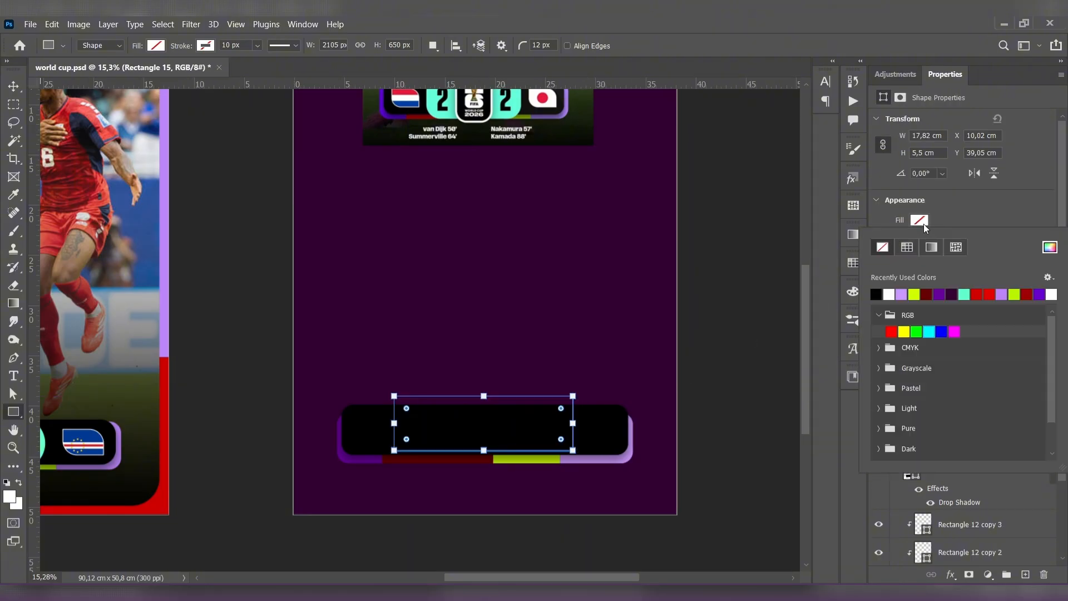
pyautogui.click(966, 293)
pyautogui.click(13, 86)
pyautogui.click(216, 216)
# - Center the black bar and the mint rectangle horizontally on the artboard
pyautogui.scroll(-2, 243, 248)
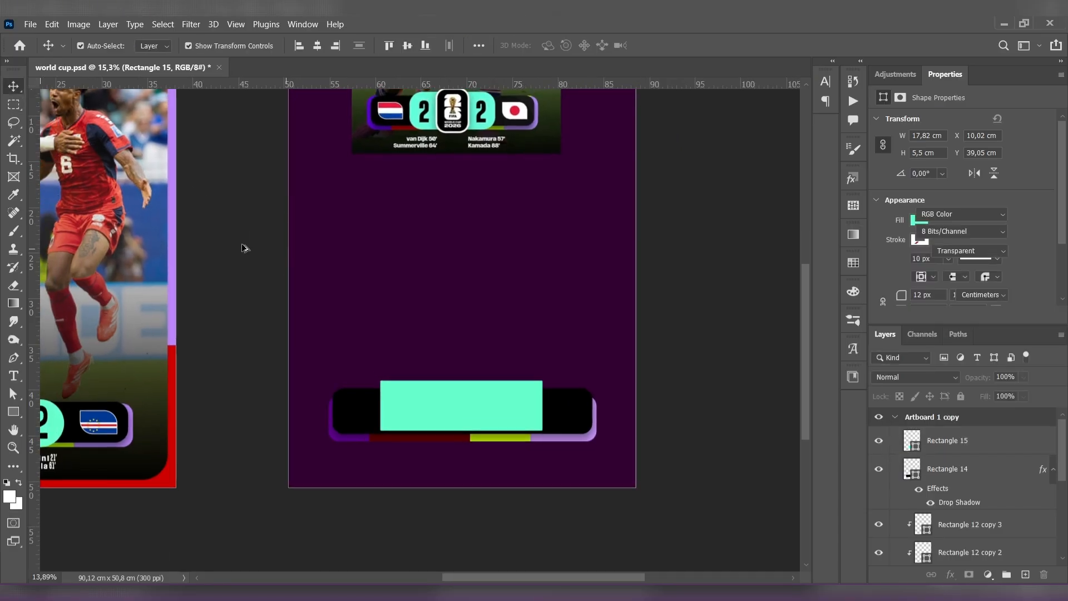
pyautogui.moveTo(234, 255); pyautogui.dragTo(253, 252)
pyautogui.scroll(3, 432, 386)
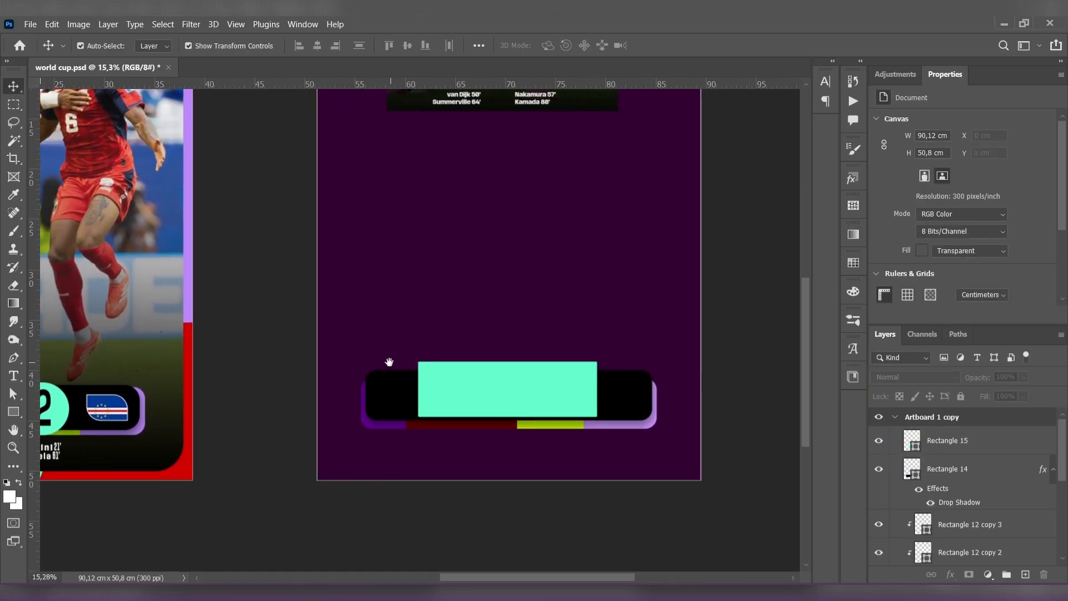
pyautogui.click(411, 395)
pyautogui.click(388, 401)
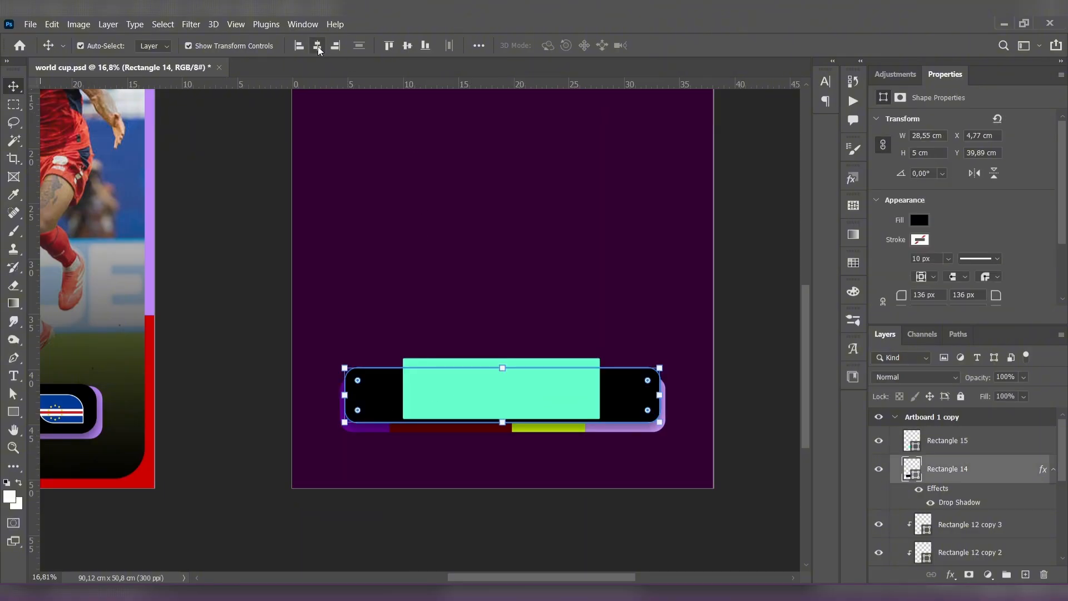
pyautogui.click(463, 390)
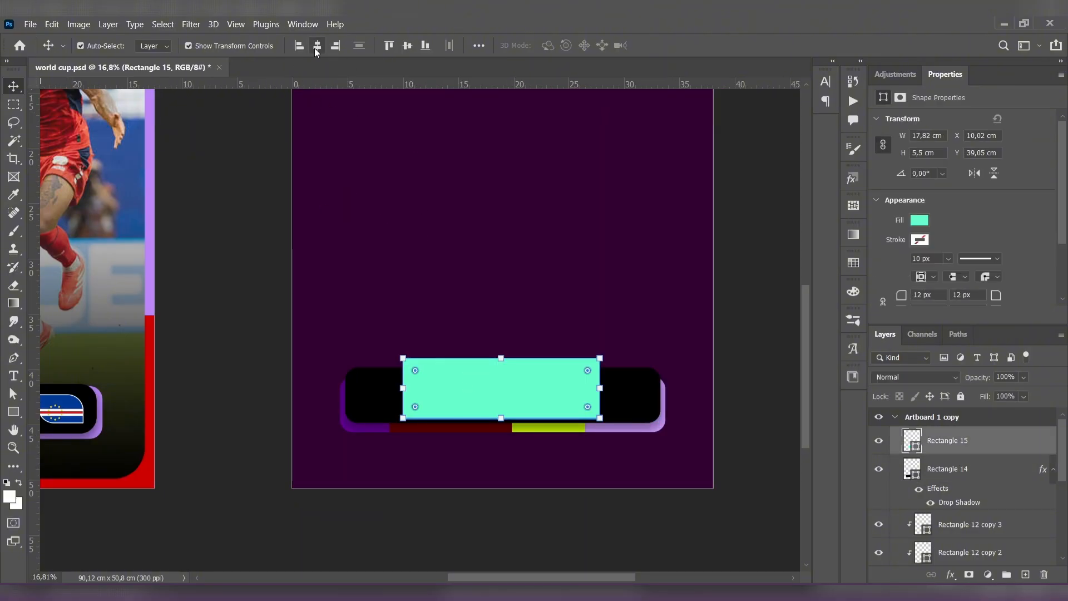
pyautogui.click(318, 46)
pyautogui.click(322, 226)
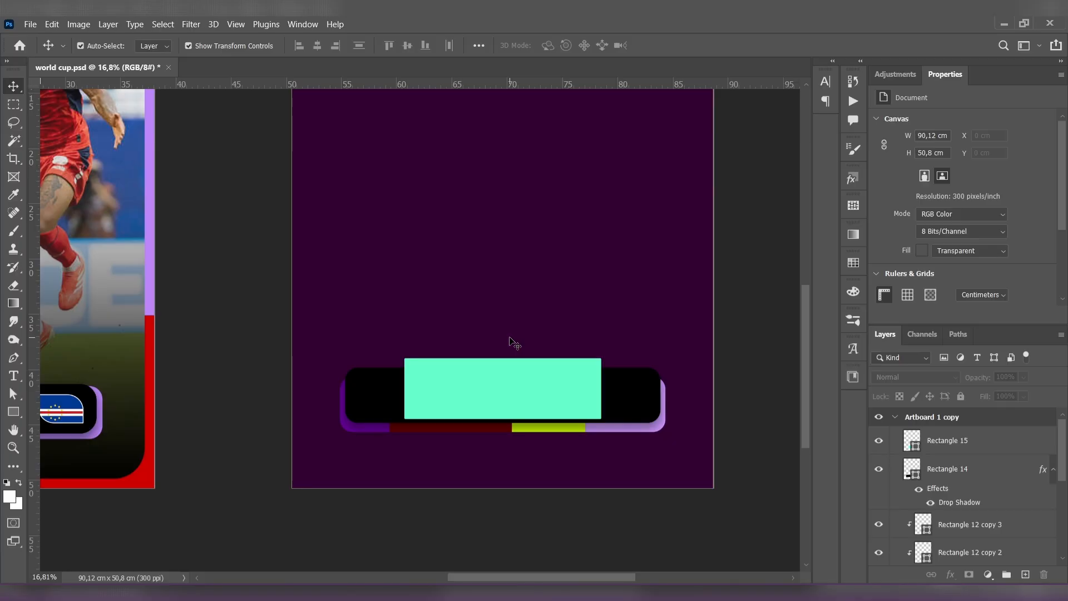
# - Extend the mint rectangle downward to about 6.68 cm high and round its corners to about 202 px
pyautogui.click(507, 411)
pyautogui.moveTo(503, 419); pyautogui.dragTo(505, 438)
pyautogui.press('Return')
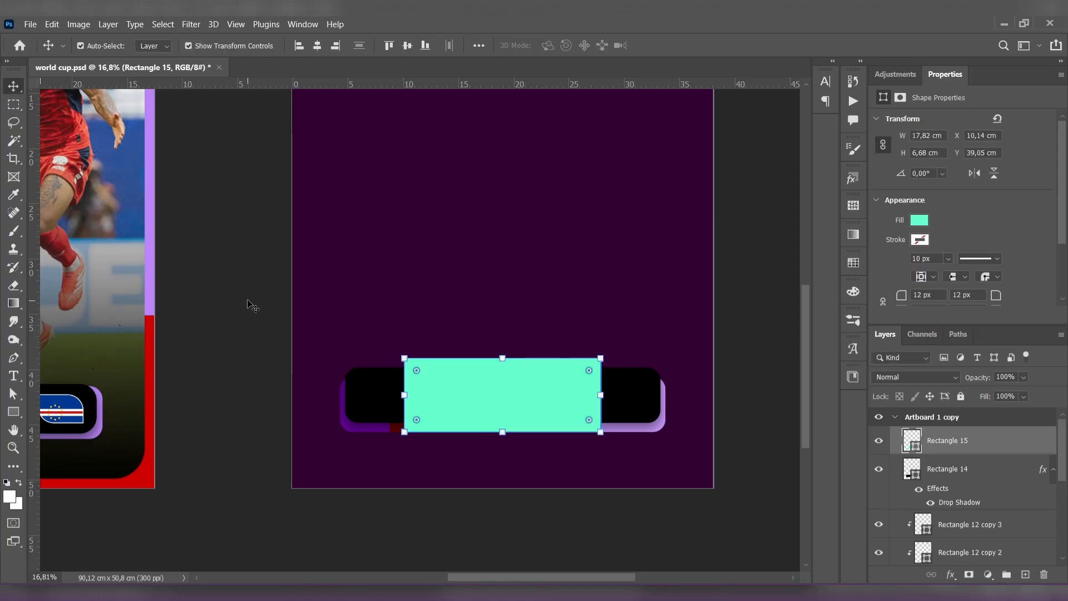
pyautogui.moveTo(421, 369); pyautogui.dragTo(423, 371)
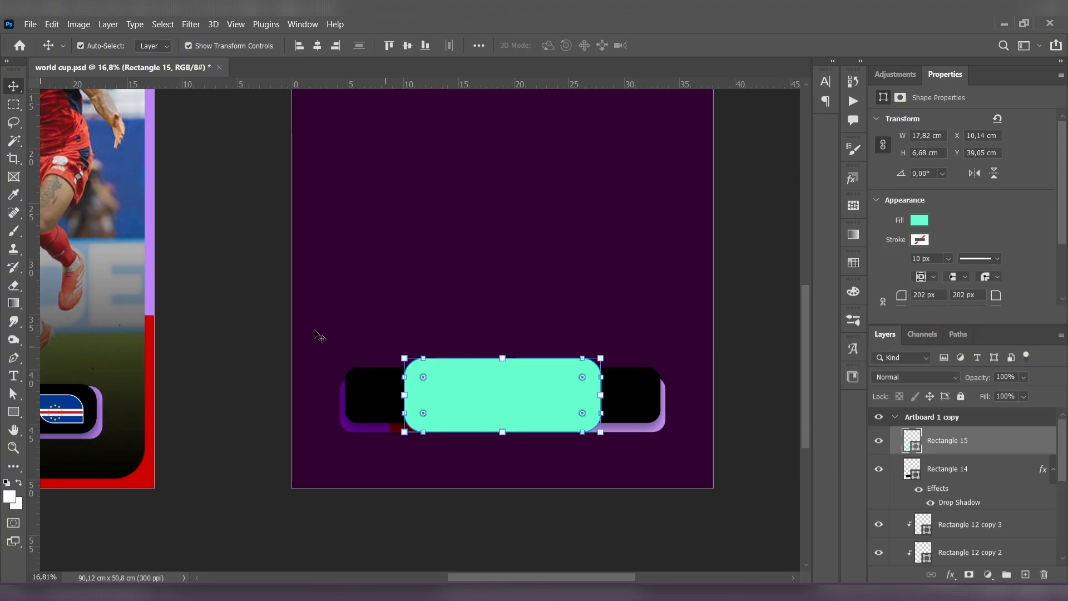
pyautogui.click(282, 318)
# - Reduce the mint shape's height from its upper and lower edges so the colored strip beneath it is exposed
pyautogui.scroll(-5, 473, 362)
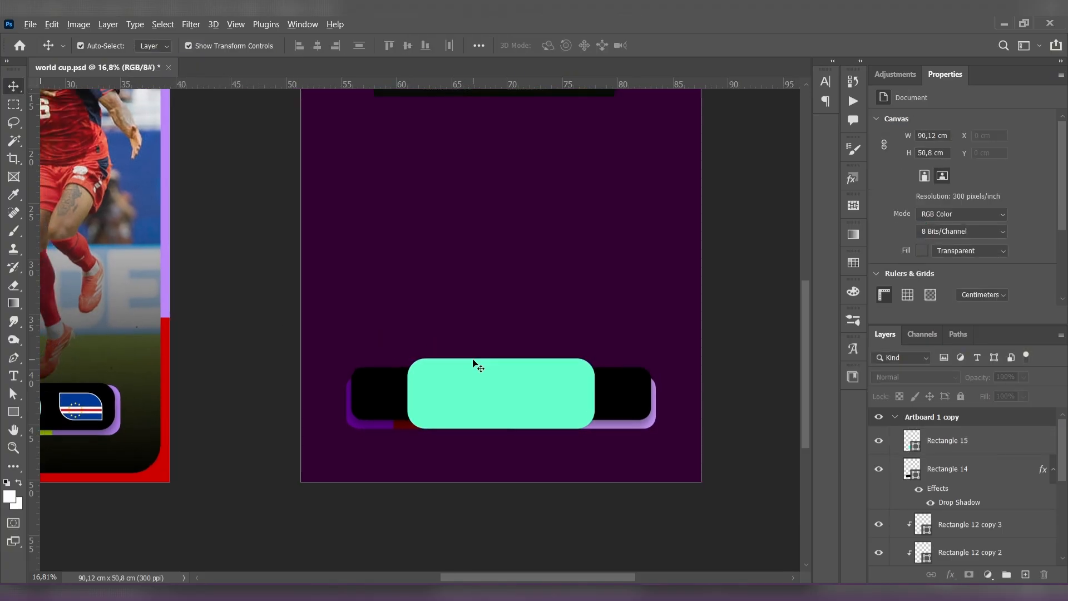
pyautogui.scroll(3, 507, 388)
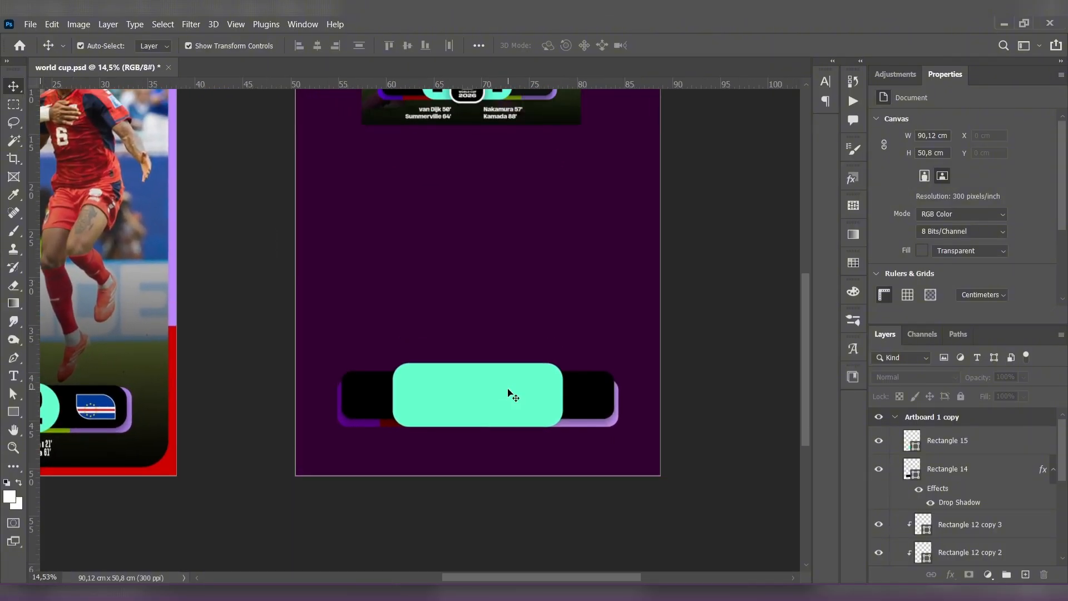
pyautogui.click(510, 393)
pyautogui.hotkey('ctrl', 't')
pyautogui.moveTo(478, 363); pyautogui.dragTo(478, 367)
pyautogui.moveTo(478, 427); pyautogui.dragTo(478, 419)
pyautogui.click(13, 85)
pyautogui.click(209, 207)
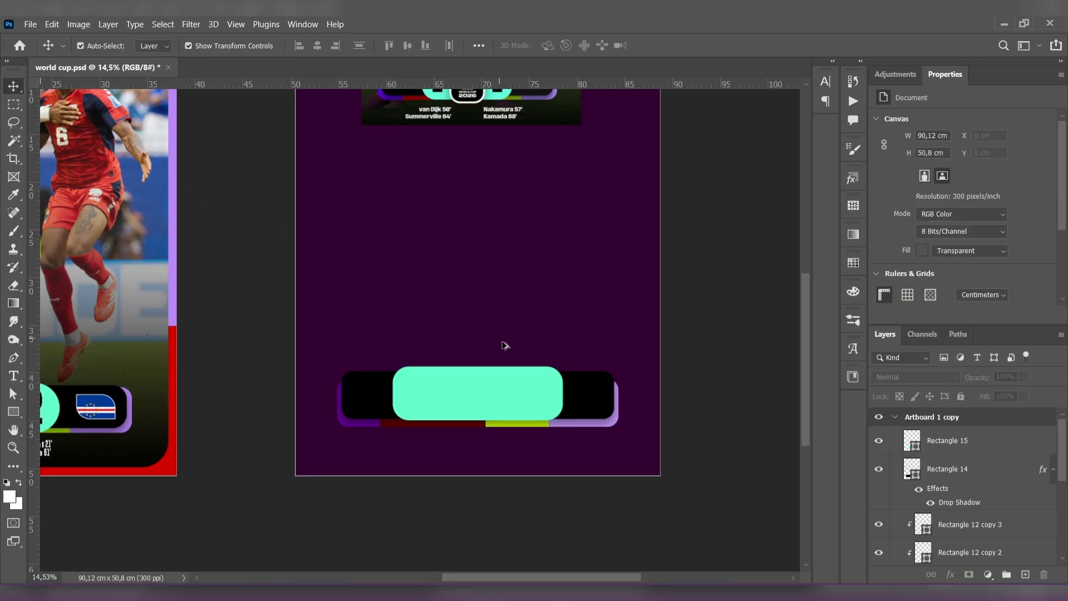
# - Narrow the black bar slightly from its right edge to about 28.46 cm wide
pyautogui.scroll(-3, 503, 345)
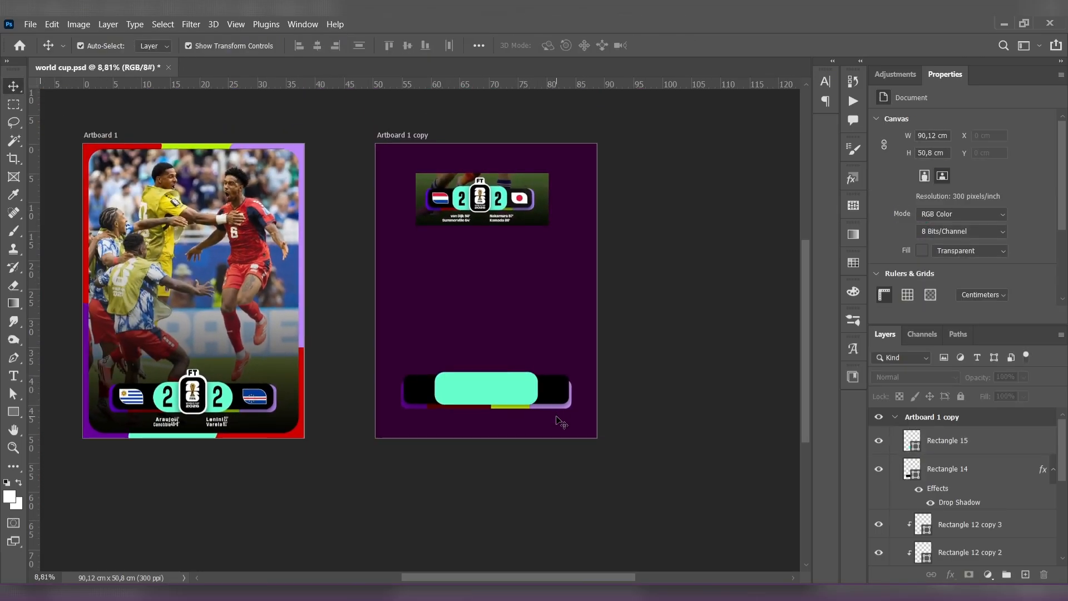
pyautogui.scroll(4, 555, 419)
pyautogui.click(559, 383)
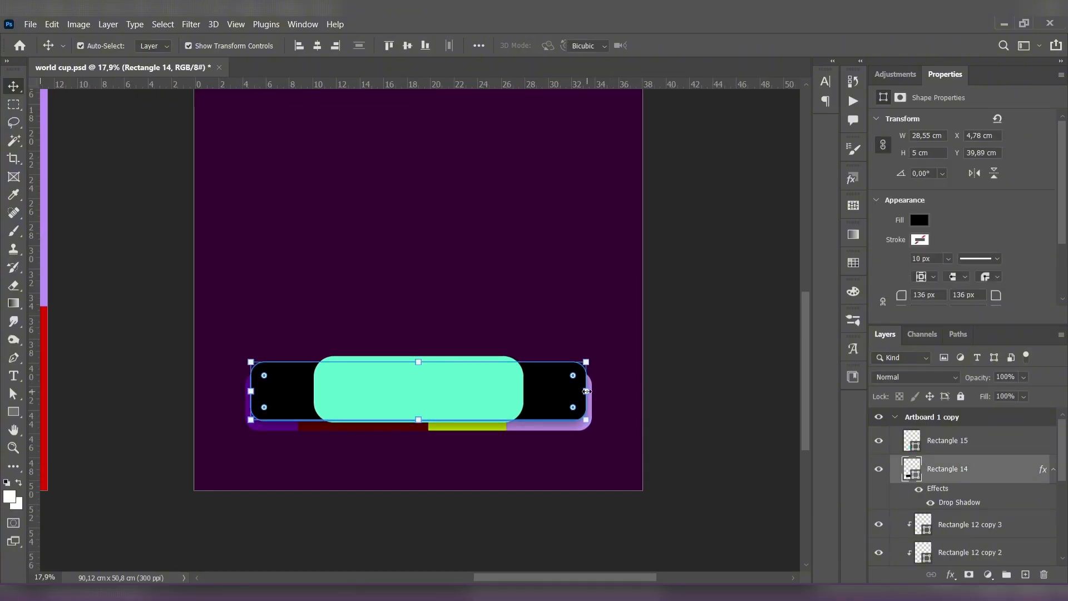
pyautogui.moveTo(587, 391); pyautogui.dragTo(586, 392)
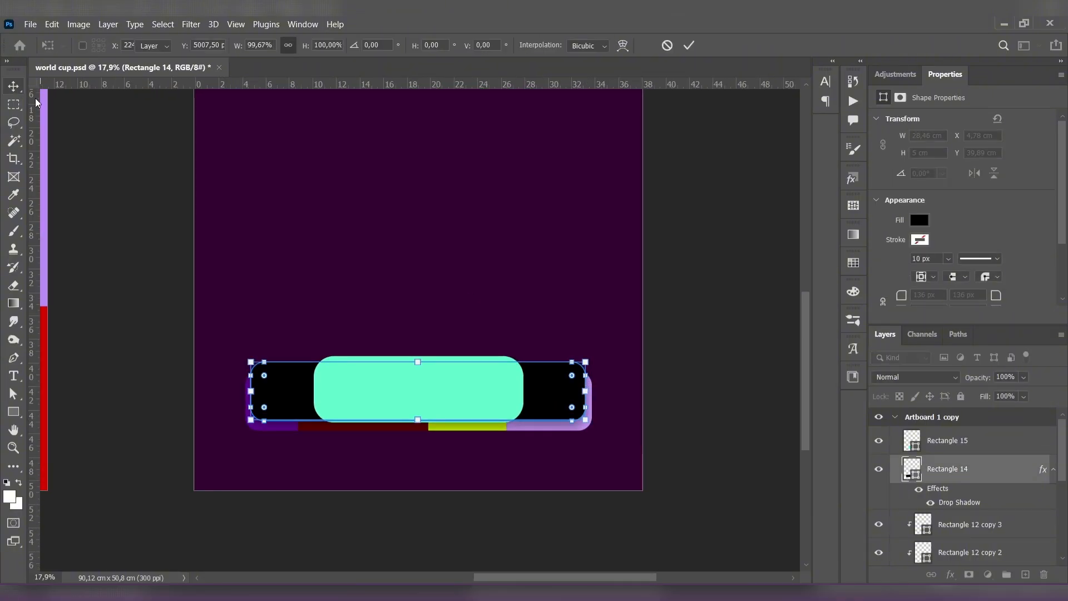
pyautogui.press('Return')
pyautogui.click(103, 148)
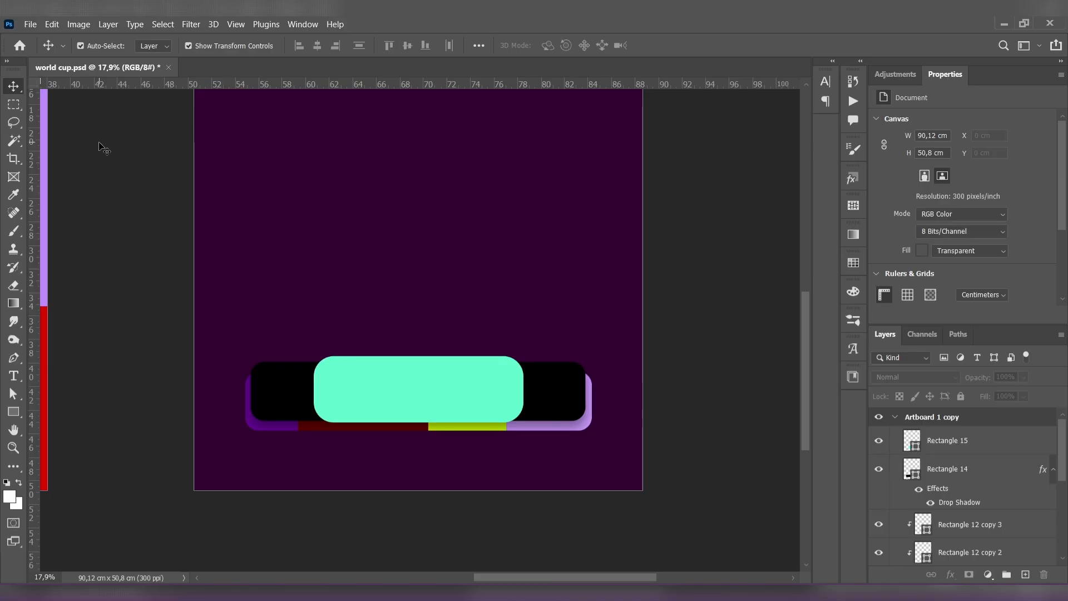
# - Draw an upright rectangle about 6.32 × 9.2 cm over the center of the mint shape and fill it with white
pyautogui.click(13, 412)
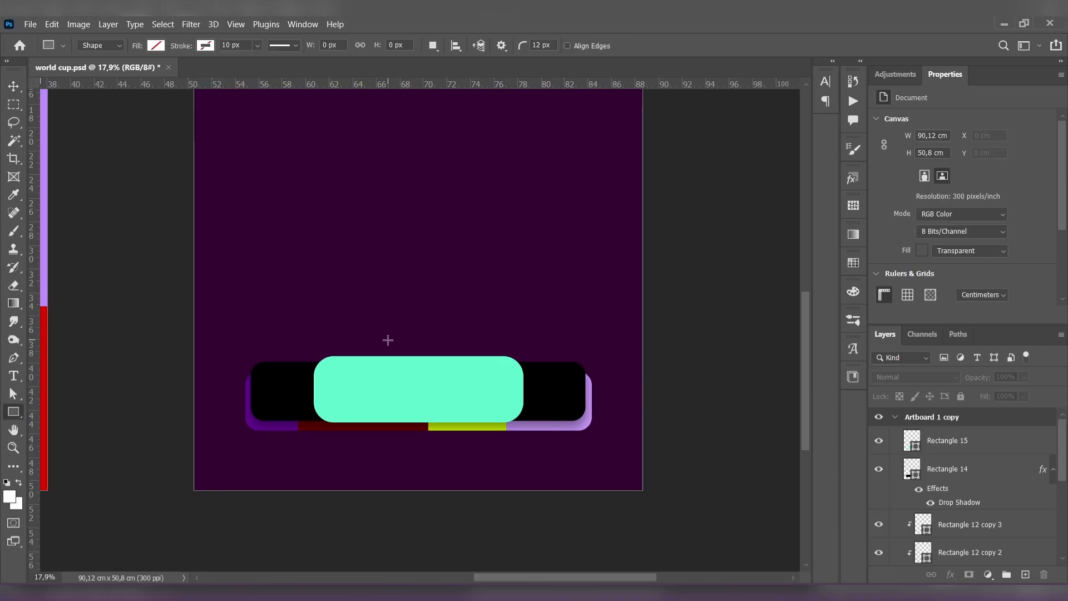
pyautogui.moveTo(381, 328); pyautogui.dragTo(454, 436)
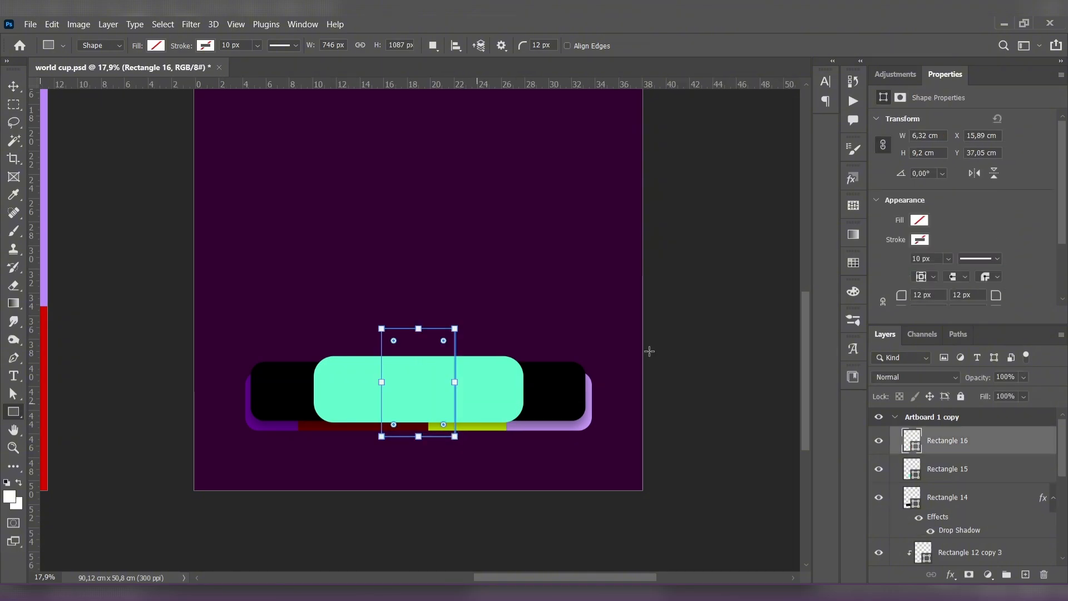
pyautogui.click(920, 221)
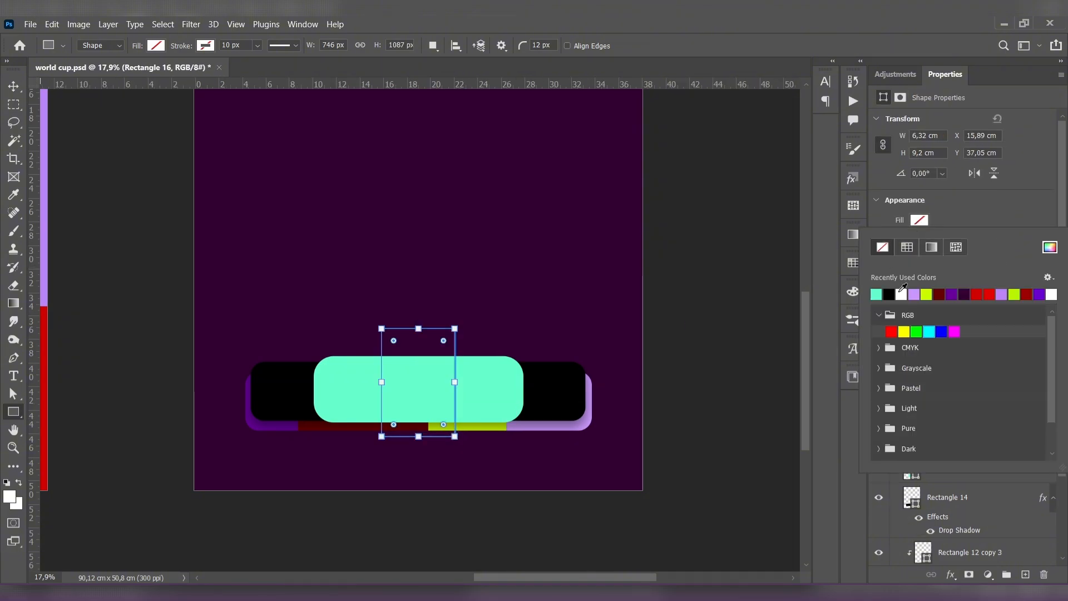
pyautogui.click(900, 293)
pyautogui.click(14, 86)
pyautogui.click(156, 245)
# - Round the corners of the white rectangle to about 208 px
pyautogui.scroll(-3, 226, 271)
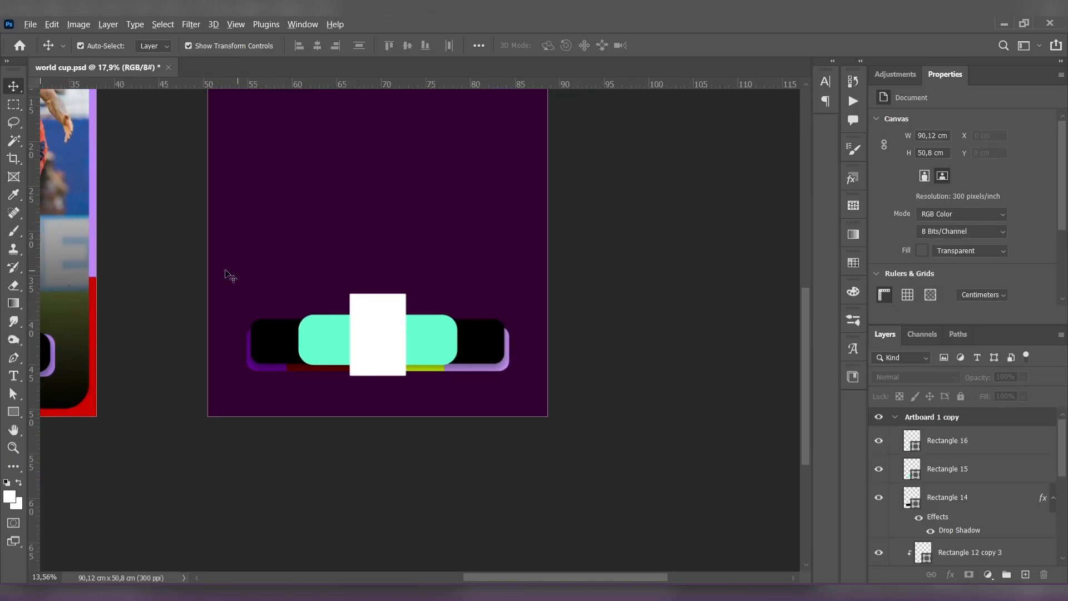
pyautogui.moveTo(239, 272); pyautogui.dragTo(402, 292)
pyautogui.scroll(1, 474, 299)
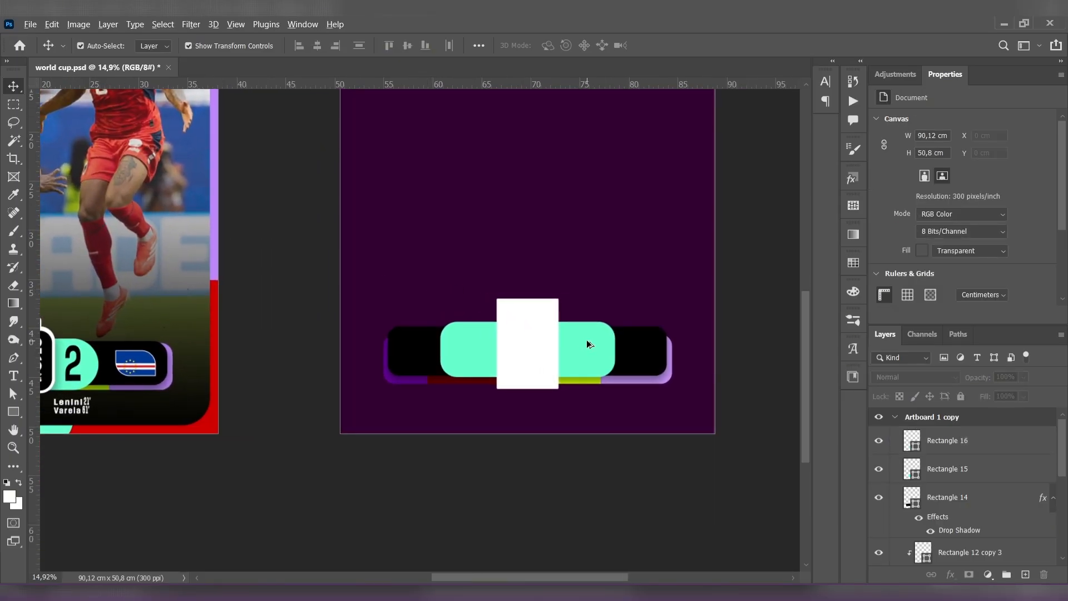
pyautogui.scroll(1, 588, 344)
pyautogui.click(520, 336)
pyautogui.scroll(-4, 359, 330)
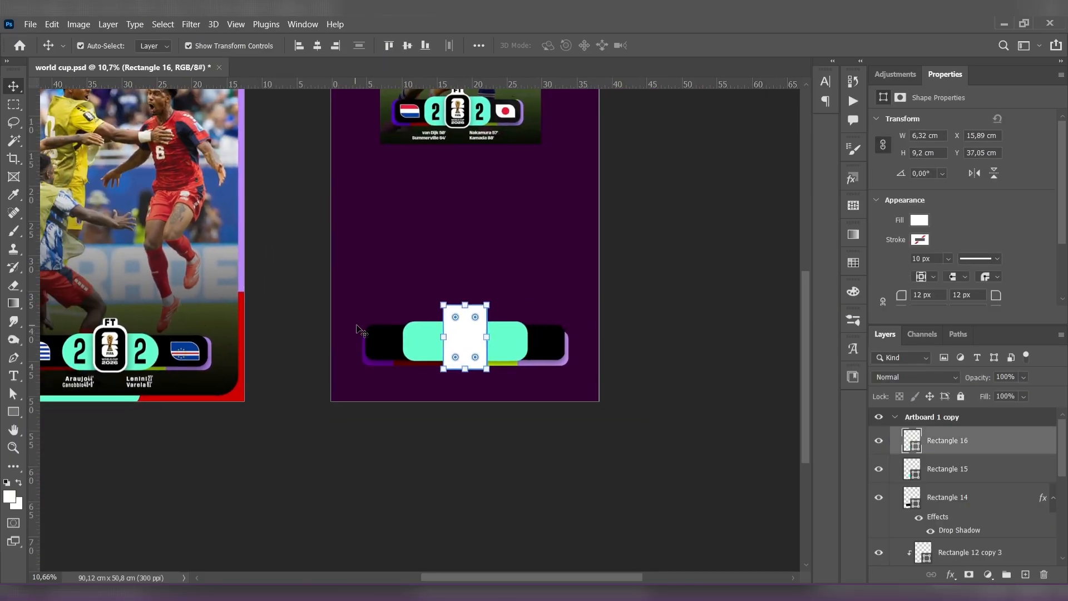
pyautogui.moveTo(456, 315); pyautogui.dragTo(454, 316)
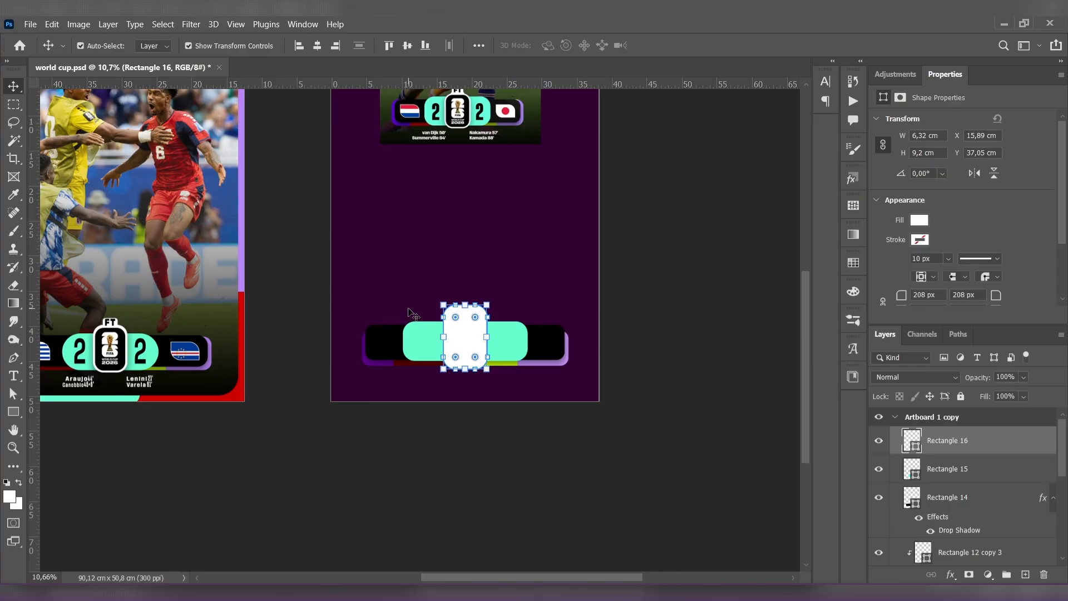
pyautogui.scroll(3, 411, 313)
pyautogui.click(694, 353)
# - Raise the white badge's bottom edge so it is about 8.81 cm high
pyautogui.scroll(1, 671, 370)
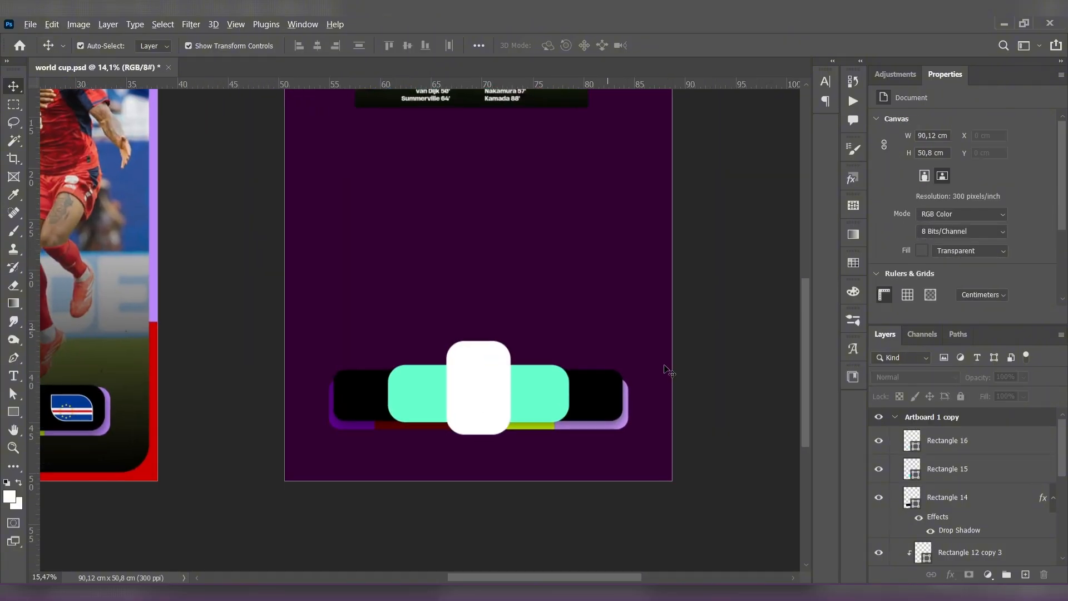
pyautogui.scroll(1, 668, 370)
pyautogui.click(495, 420)
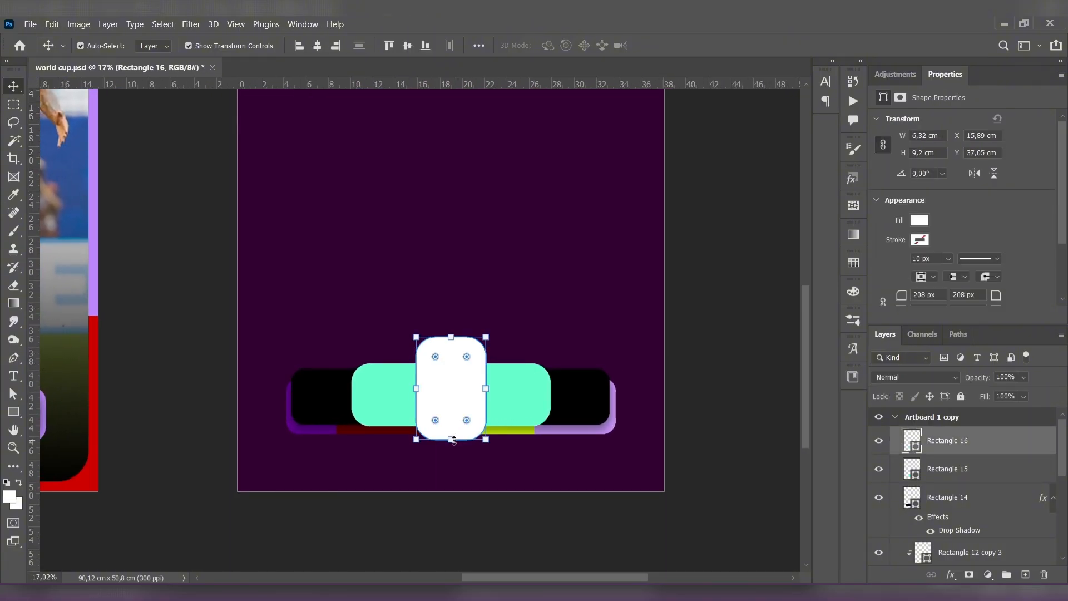
pyautogui.moveTo(451, 440); pyautogui.dragTo(451, 436)
pyautogui.press('Return')
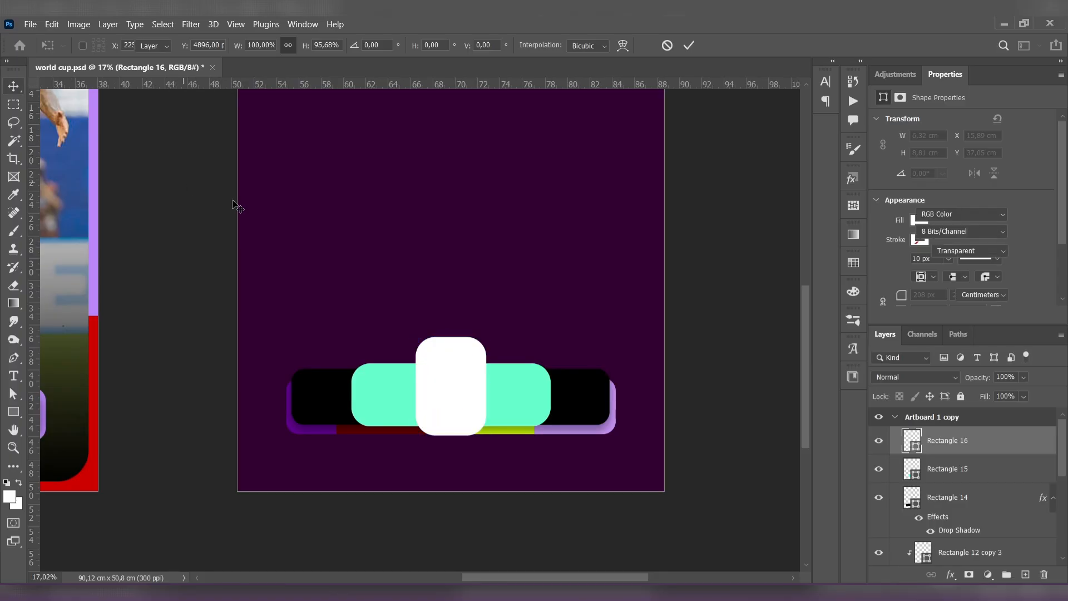
pyautogui.click(282, 212)
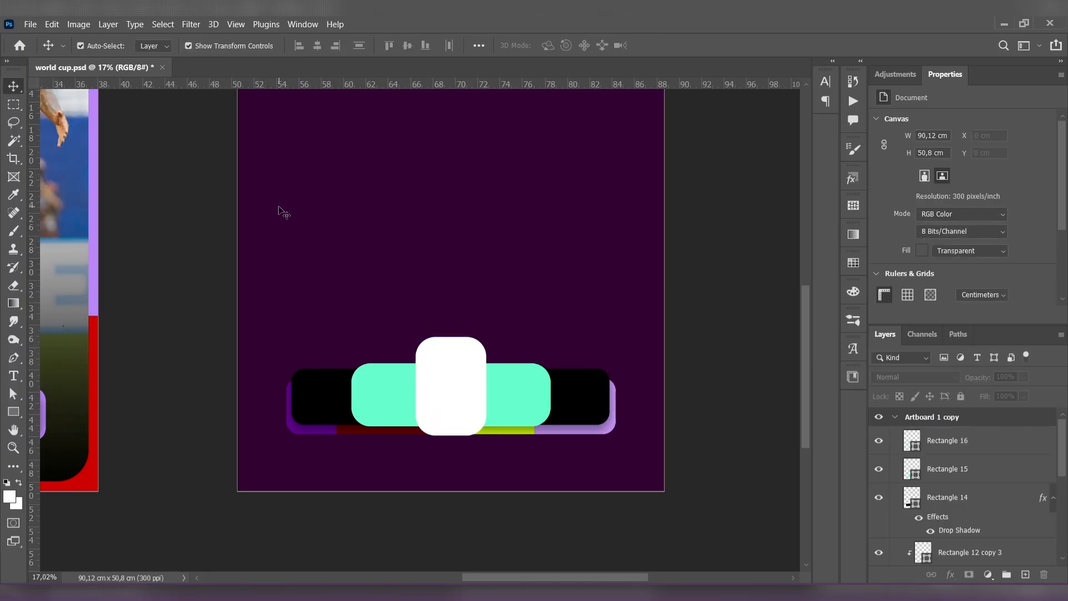
# - Duplicate the white badge and scale the copy down to about 5.64 × 7.87 cm, centered inside the original
pyautogui.click(446, 378)
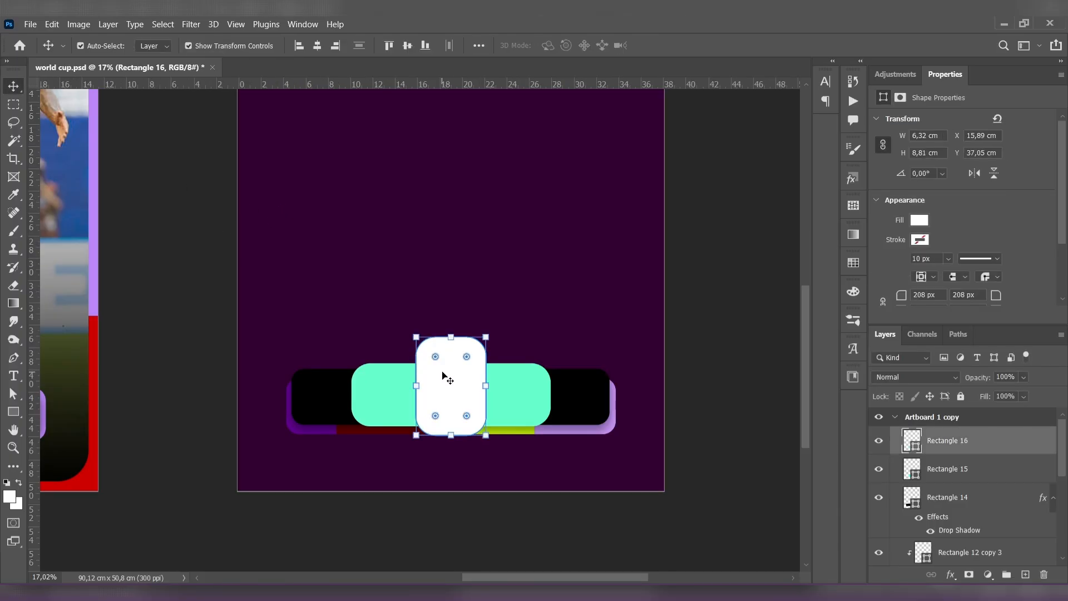
pyautogui.moveTo(447, 371); pyautogui.dragTo(456, 372)
pyautogui.moveTo(494, 337); pyautogui.dragTo(457, 369)
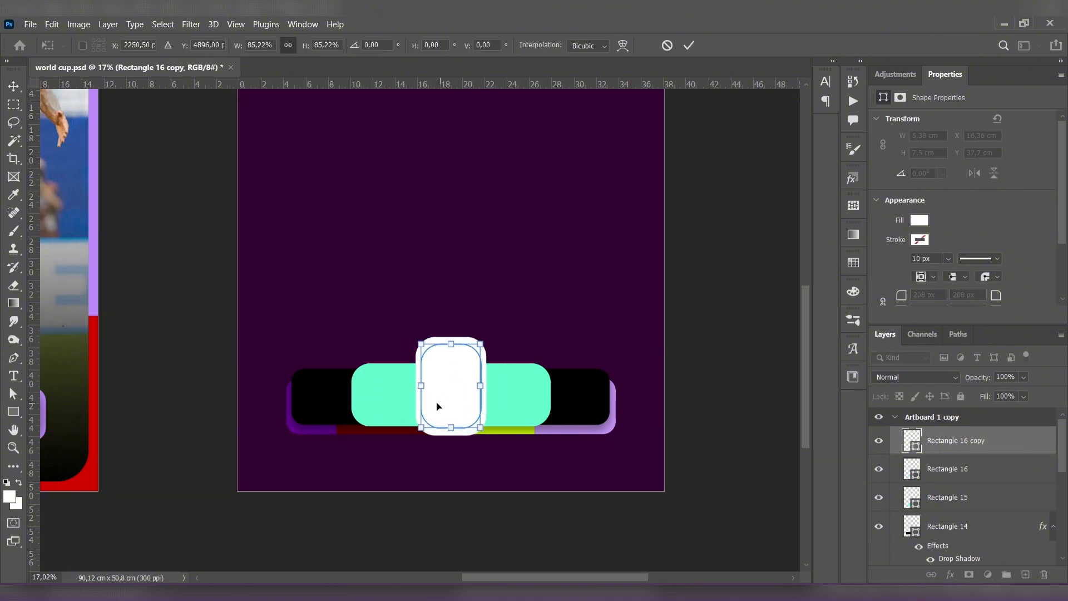
pyautogui.moveTo(446, 409); pyautogui.dragTo(450, 415)
pyautogui.moveTo(448, 411); pyautogui.dragTo(466, 401)
pyautogui.press('Return')
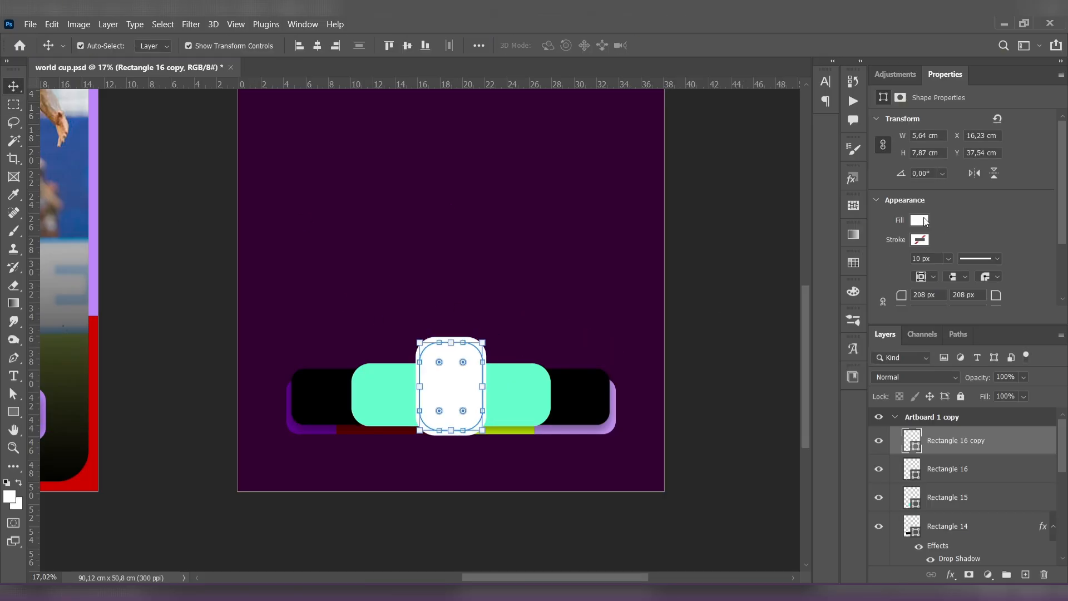
# - Fill the smaller badge copy with black, leaving the white shape as its border
pyautogui.click(919, 220)
pyautogui.click(876, 294)
pyautogui.click(14, 86)
pyautogui.click(141, 151)
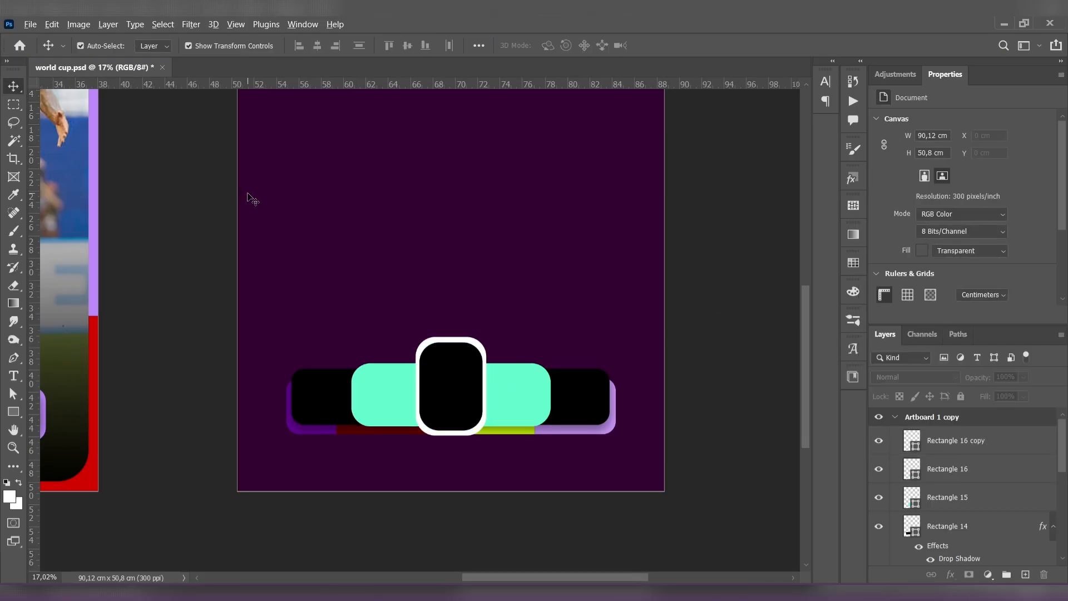
# - Place the FIFA WORLD CUP LOGO 1 image and fit it on the black center badge at about 5.8 × 7.68 cm
pyautogui.scroll(-3, 249, 197)
pyautogui.moveTo(280, 203); pyautogui.dragTo(365, 237)
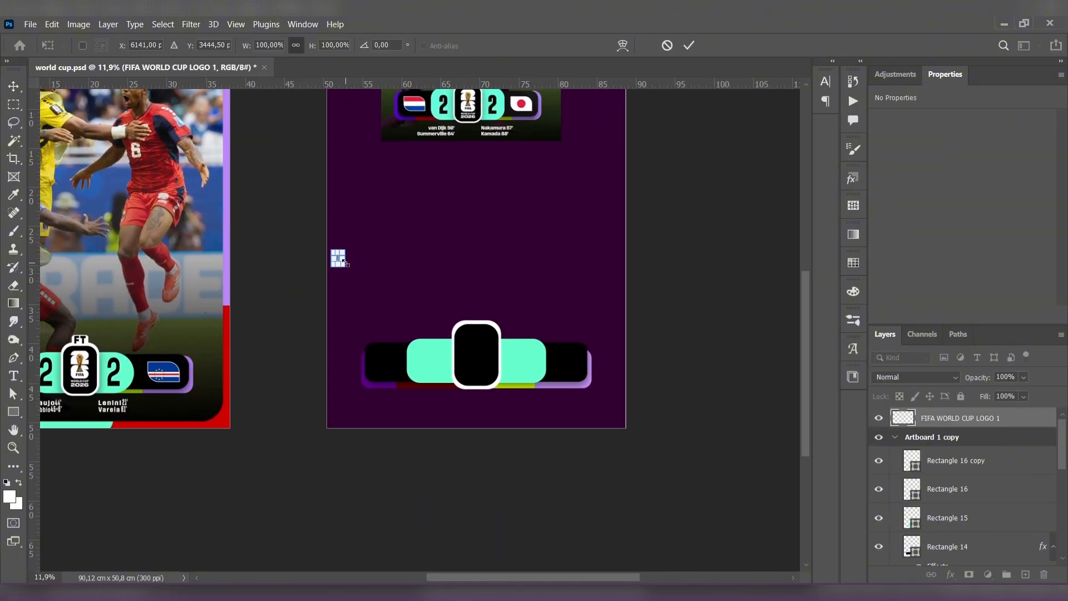
pyautogui.moveTo(345, 262); pyautogui.dragTo(483, 352)
pyautogui.press('Return')
pyautogui.scroll(4, 488, 356)
pyautogui.click(553, 227)
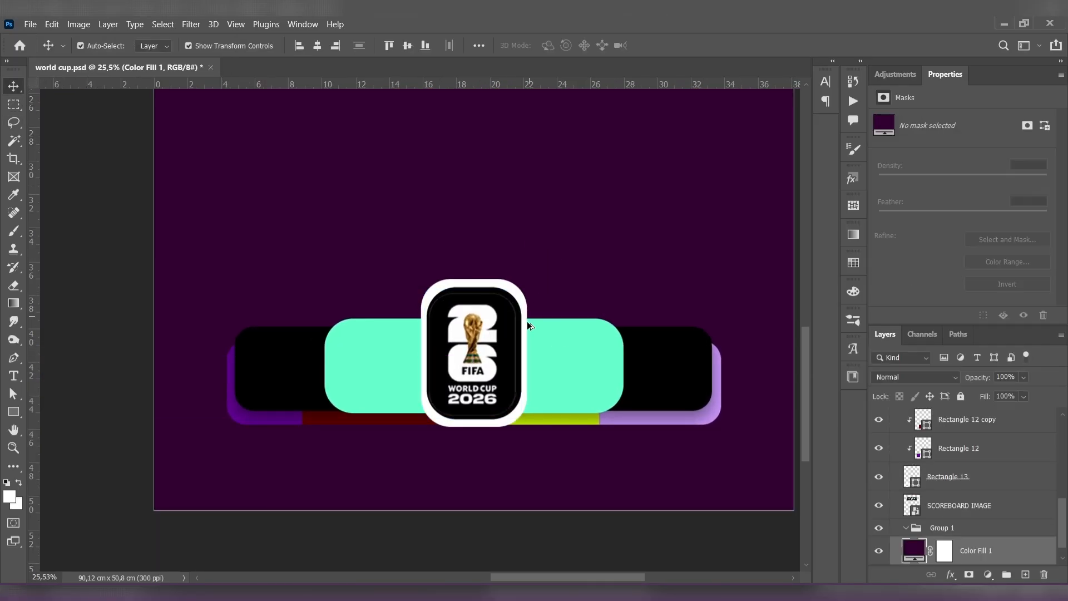
pyautogui.scroll(1, 529, 325)
pyautogui.click(483, 369)
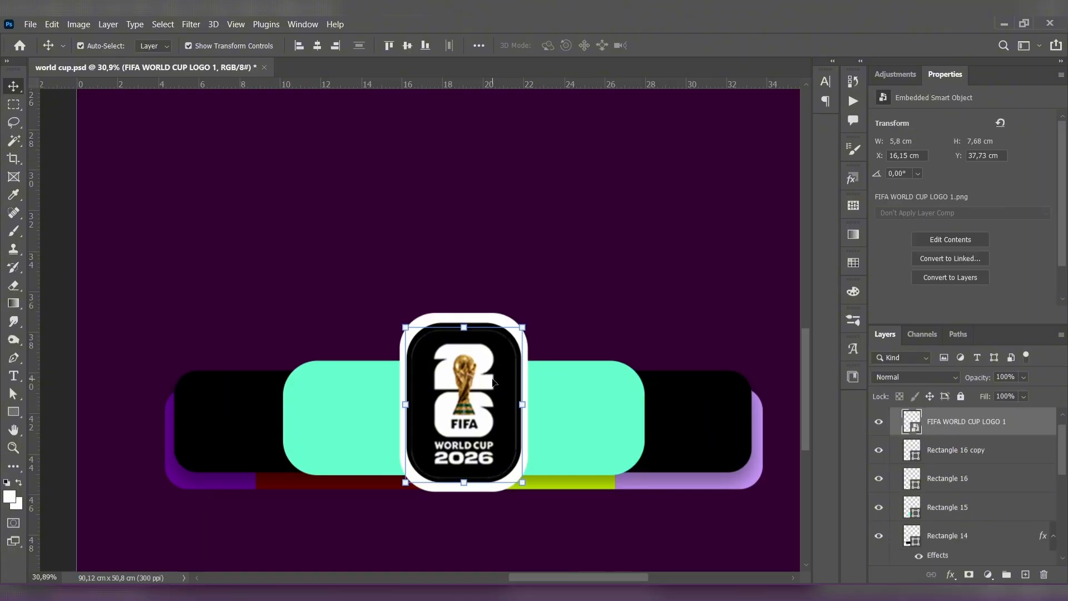
# - Enlarge the FIFA World Cup logo slightly to about 6 × 8 cm so it fills the black badge
pyautogui.moveTo(464, 484); pyautogui.dragTo(464, 490)
pyautogui.press('Return')
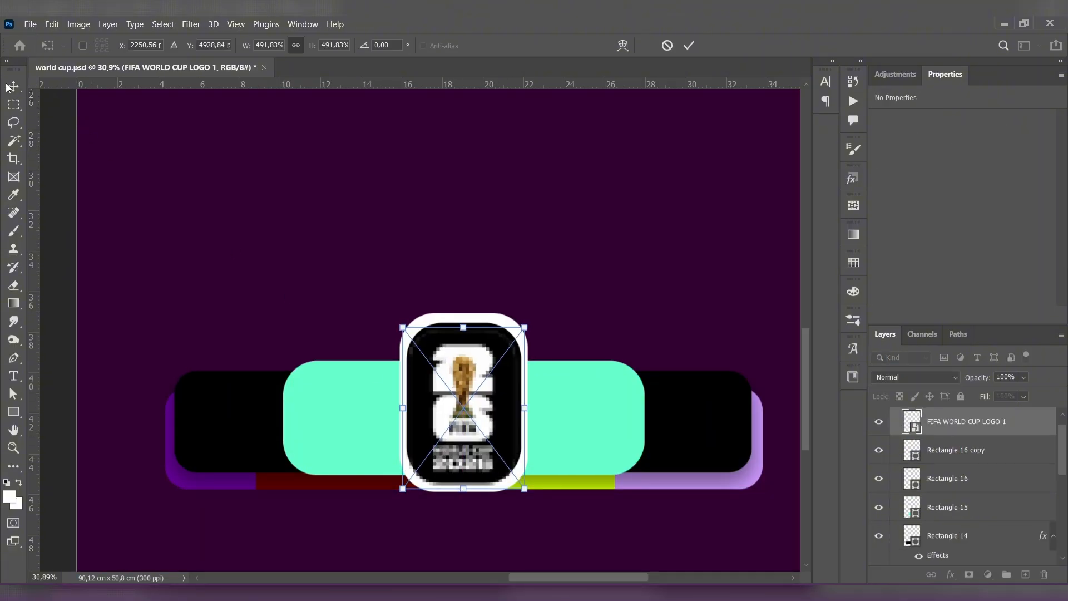
pyautogui.click(72, 143)
pyautogui.hotkey('ctrl', 't')
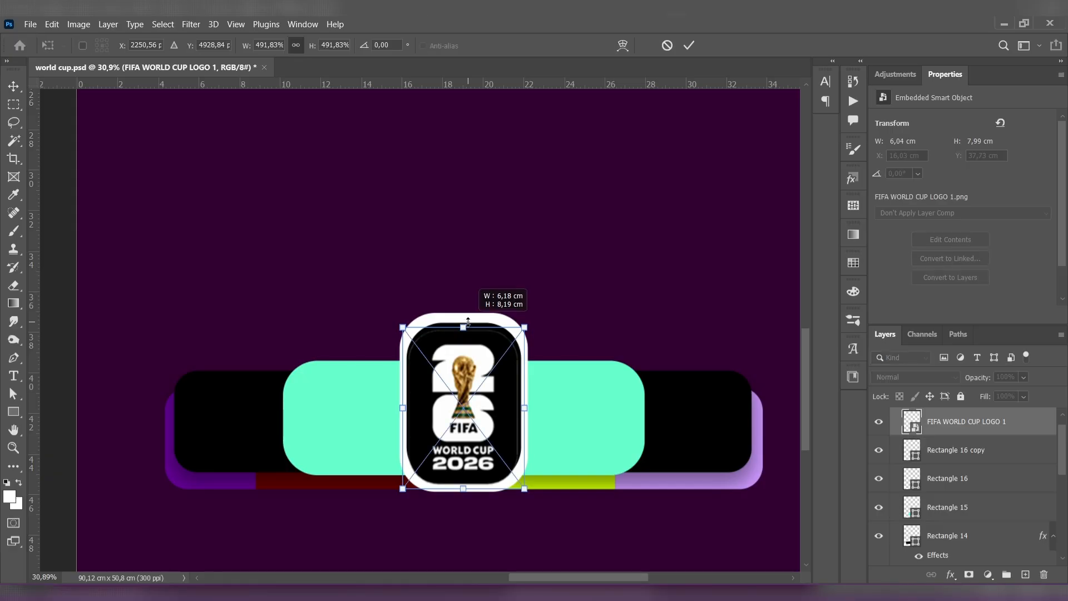
pyautogui.press('Return')
pyautogui.click(89, 170)
# - Draw a rectangular tab about 2.27 × 1.86 cm centered above the badge and fill it with white
pyautogui.scroll(-7, 432, 352)
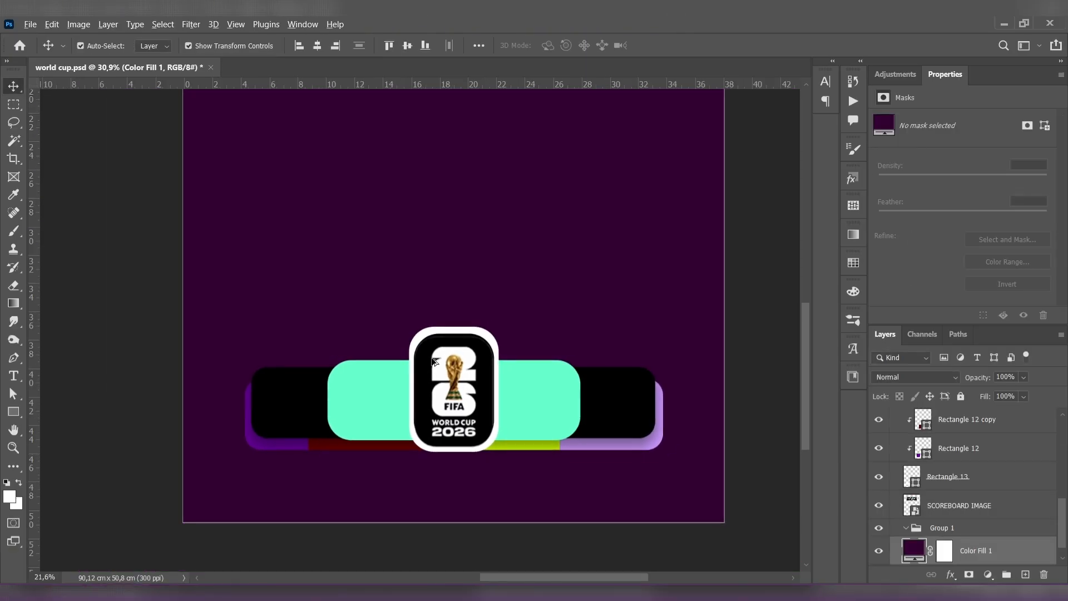
pyautogui.scroll(-4, 432, 352)
pyautogui.scroll(-3, 480, 378)
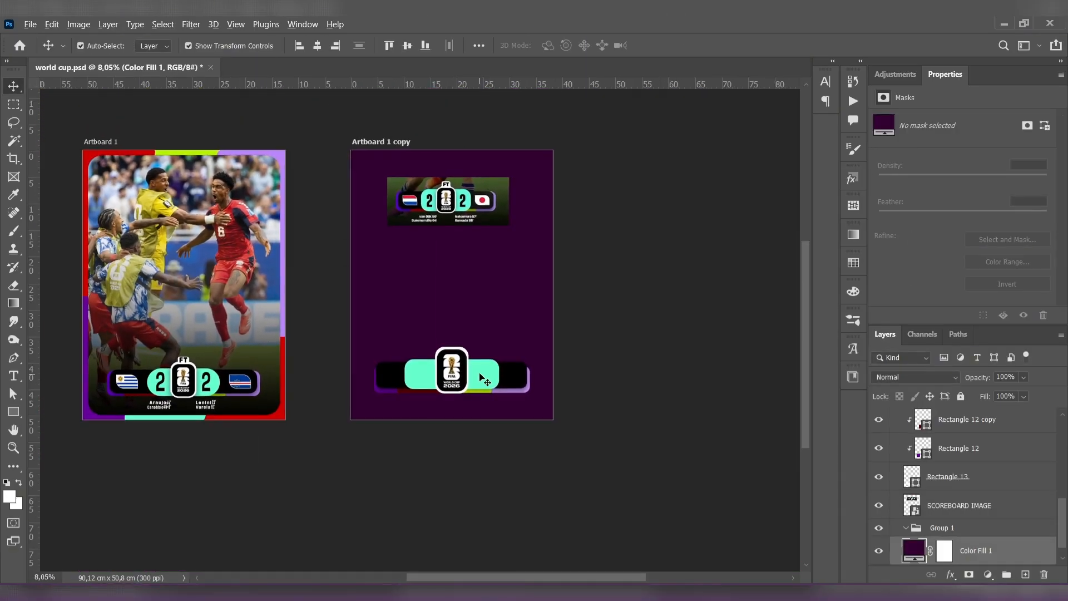
pyautogui.scroll(4, 479, 377)
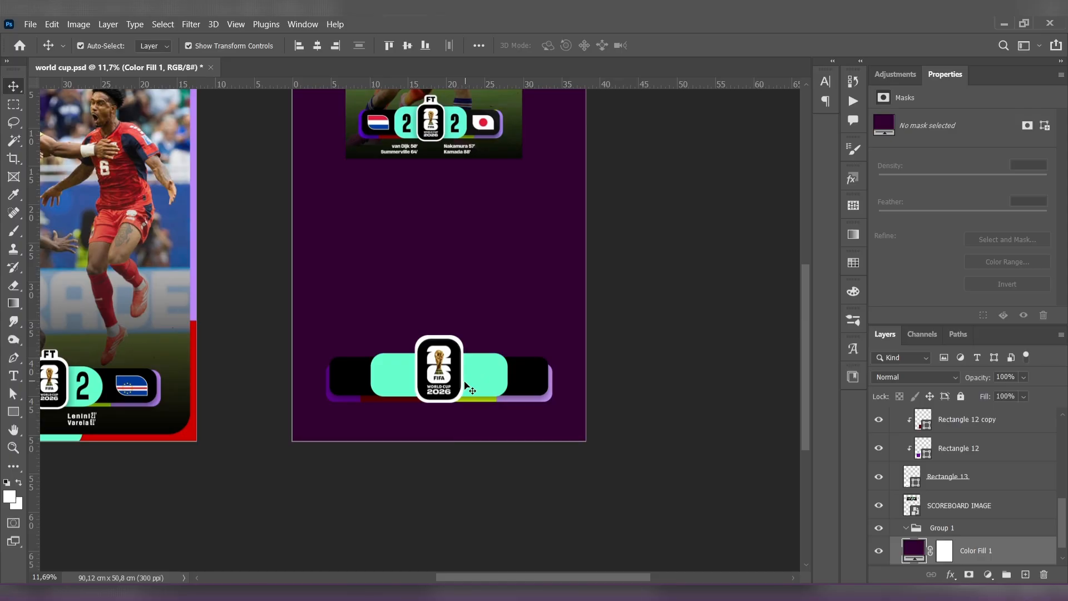
pyautogui.scroll(3, 466, 387)
pyautogui.press('u')
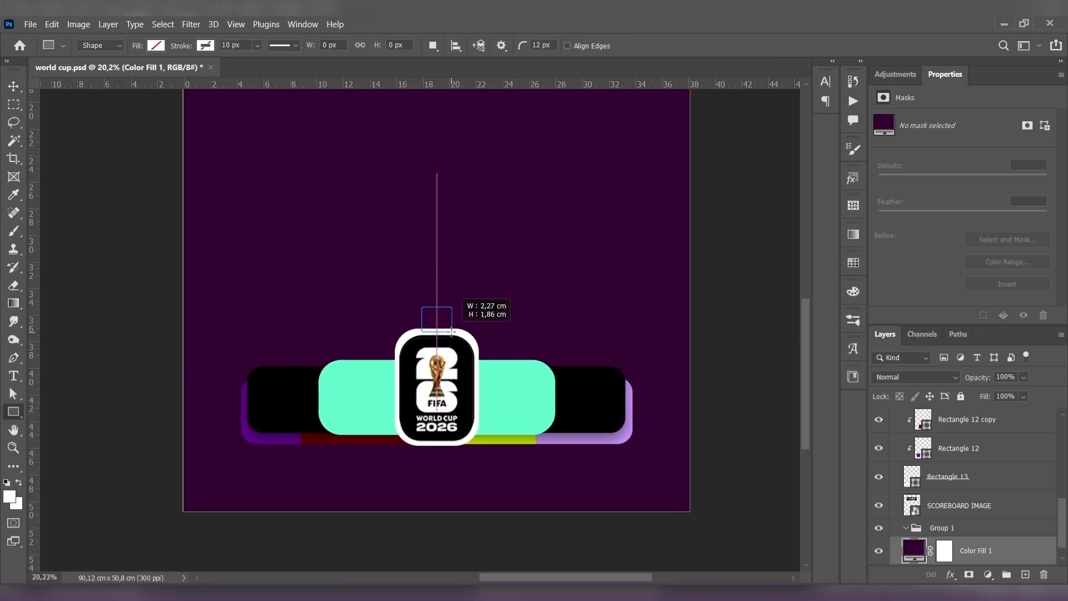
pyautogui.moveTo(452, 331); pyautogui.dragTo(452, 332)
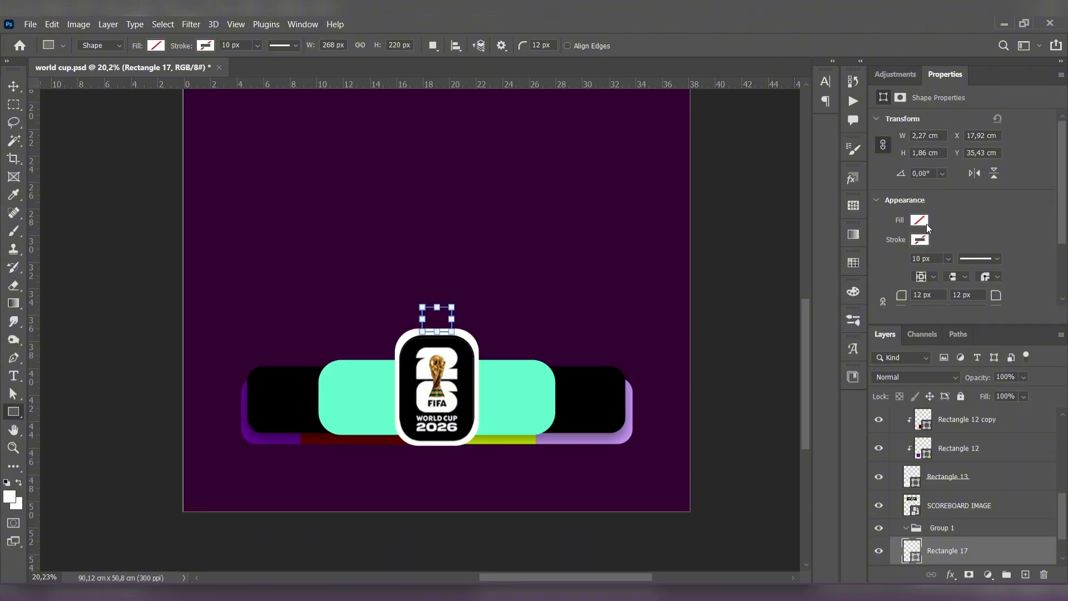
pyautogui.click(925, 223)
pyautogui.click(876, 294)
pyautogui.click(14, 86)
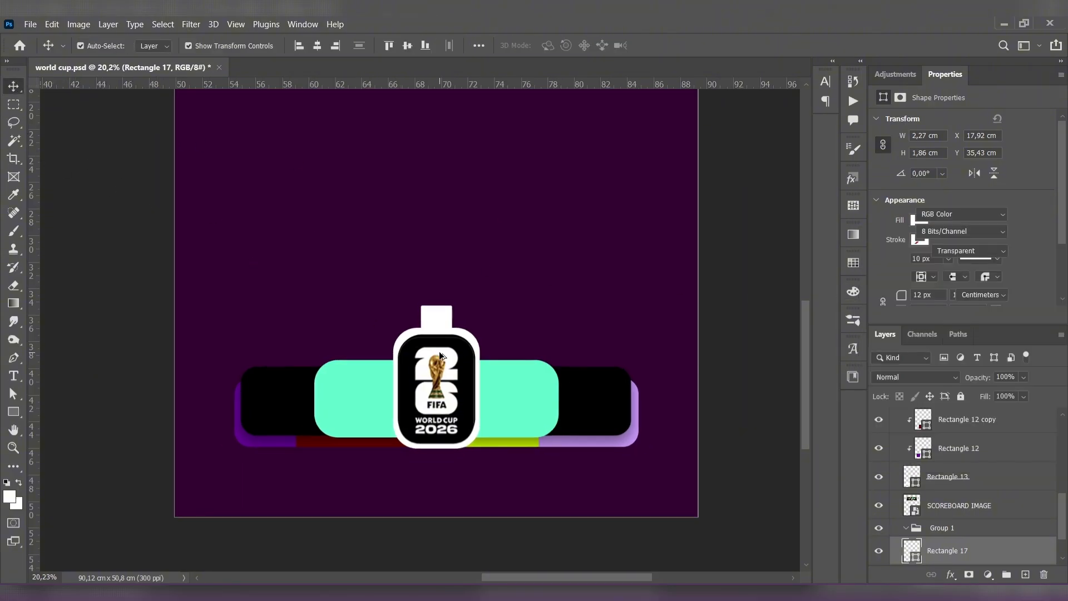
# - Lower the white tab so it overlaps the badge's upper edge and round its corners to 104 px
pyautogui.scroll(2, 440, 298)
pyautogui.moveTo(416, 318); pyautogui.dragTo(437, 338)
pyautogui.click(270, 257)
pyautogui.click(529, 318)
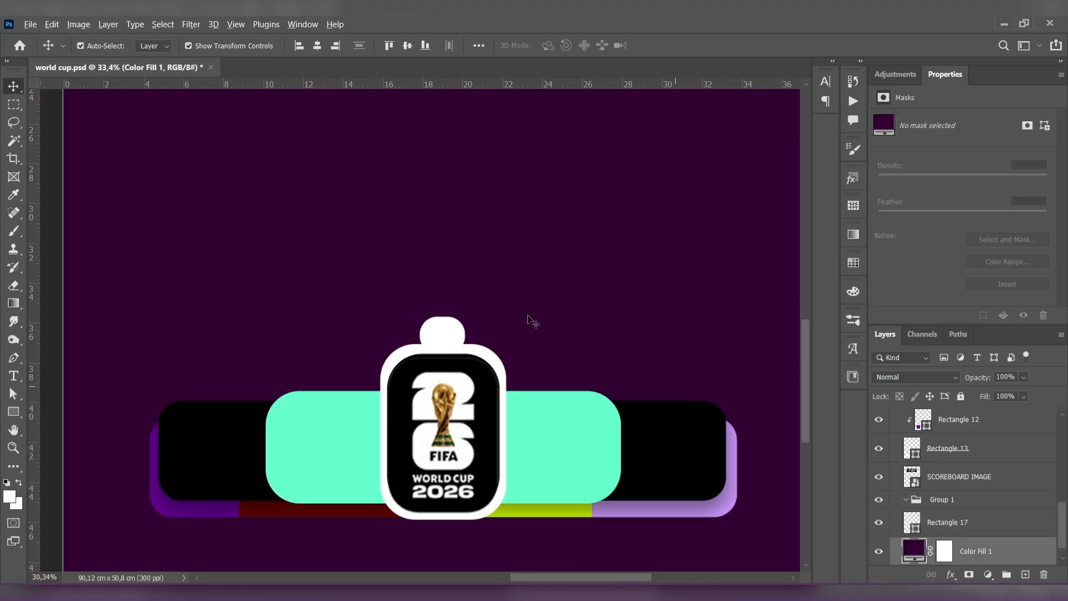
pyautogui.scroll(-4, 528, 319)
pyautogui.scroll(7, 527, 321)
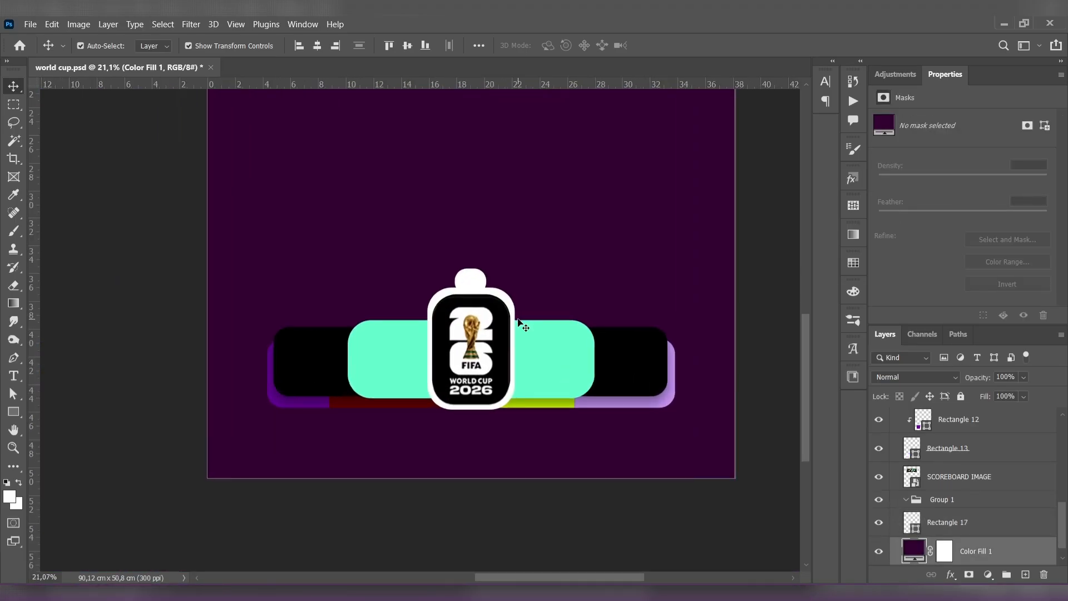
# - Reduce the white tab's corner radius to 50 px and center the tab over the badge
pyautogui.click(364, 195)
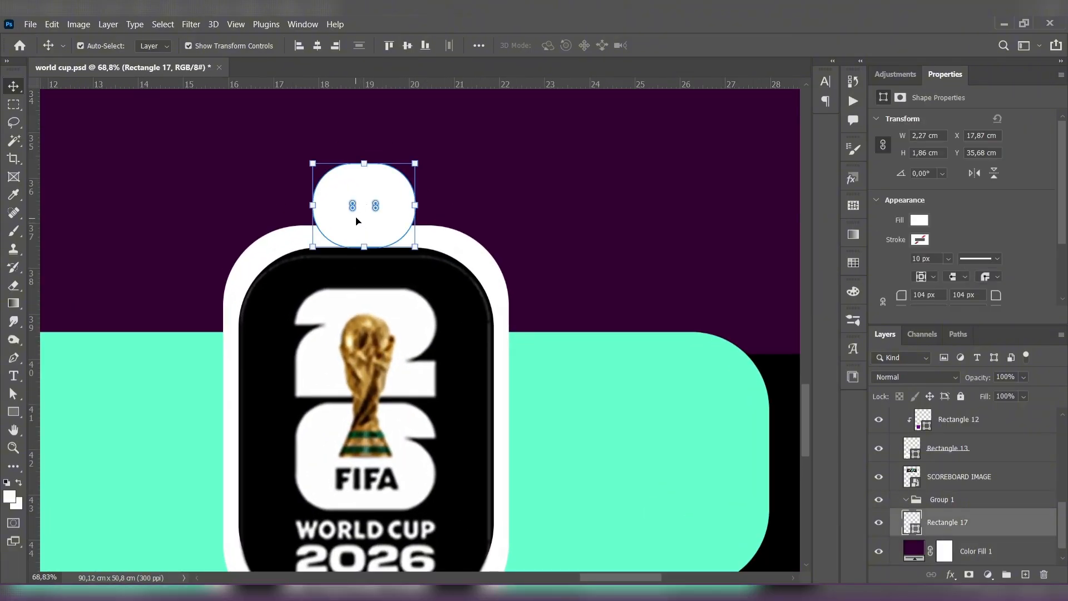
pyautogui.moveTo(361, 217); pyautogui.dragTo(394, 189)
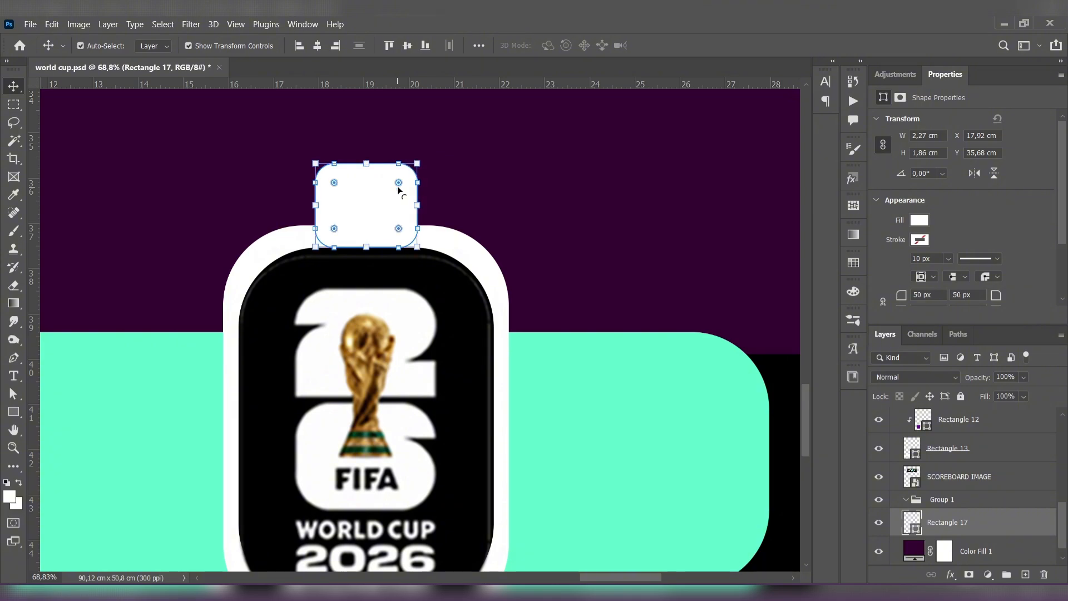
pyautogui.click(250, 184)
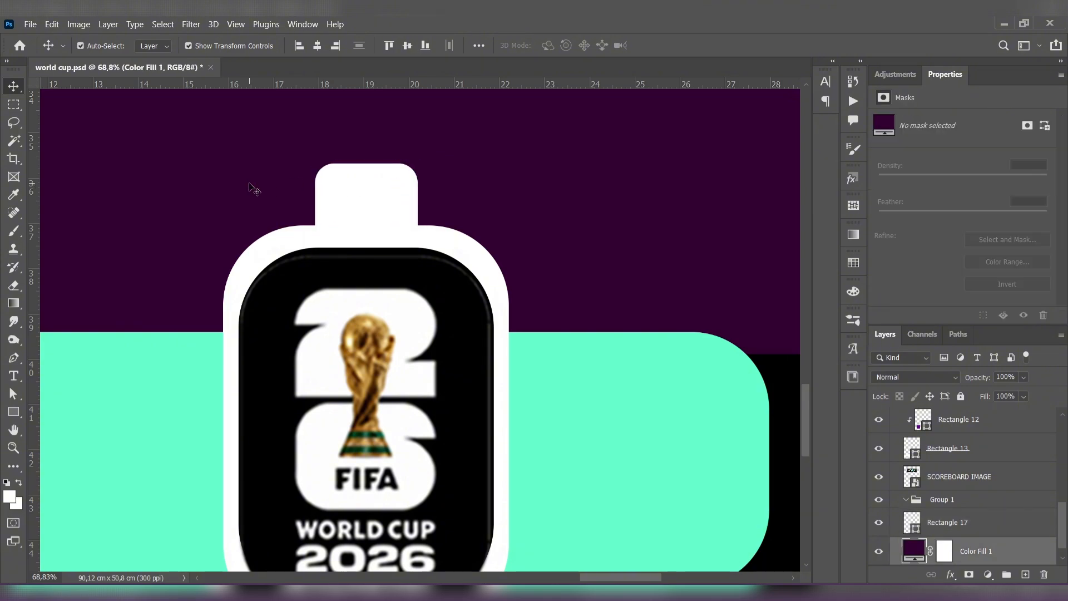
# - Set the text color for the tab label to black (000000)
pyautogui.scroll(-5, 256, 185)
pyautogui.scroll(-3, 331, 223)
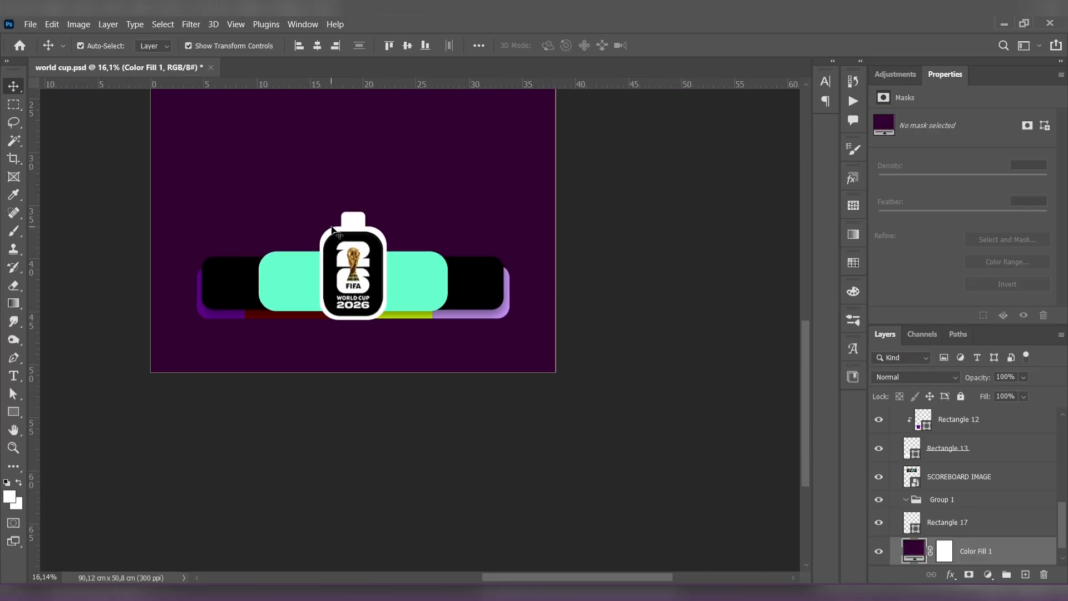
pyautogui.scroll(-4, 389, 276)
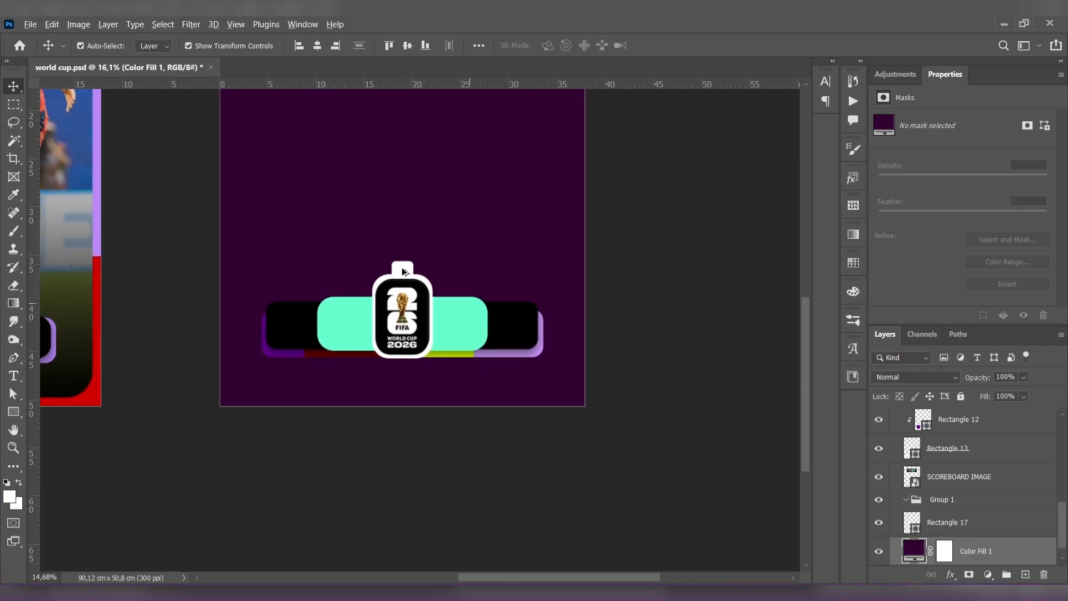
pyautogui.scroll(2, 423, 300)
pyautogui.scroll(1, 462, 317)
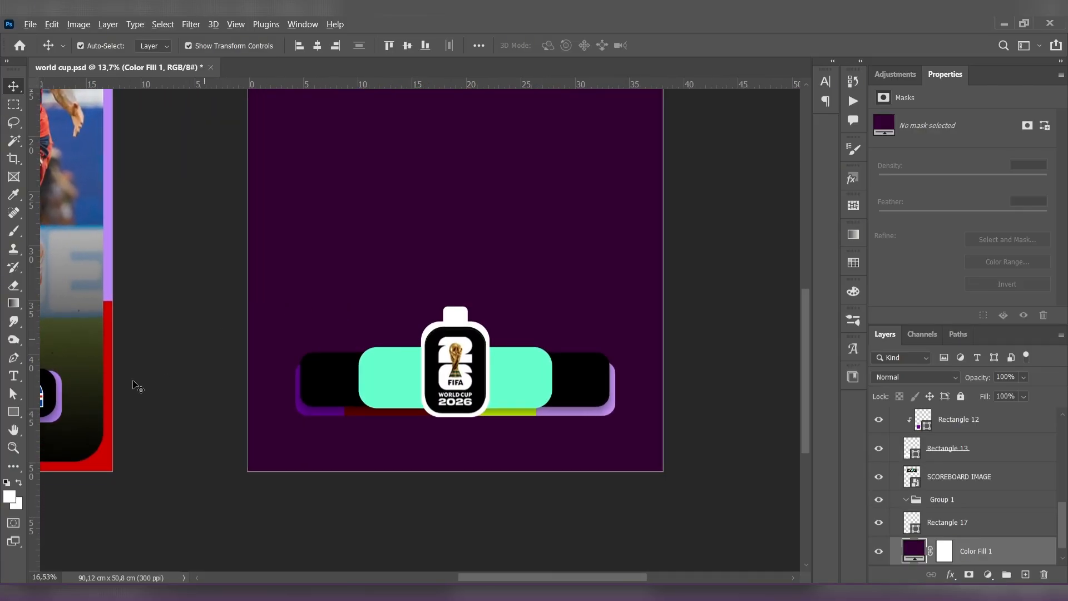
pyautogui.click(22, 378)
pyautogui.click(557, 45)
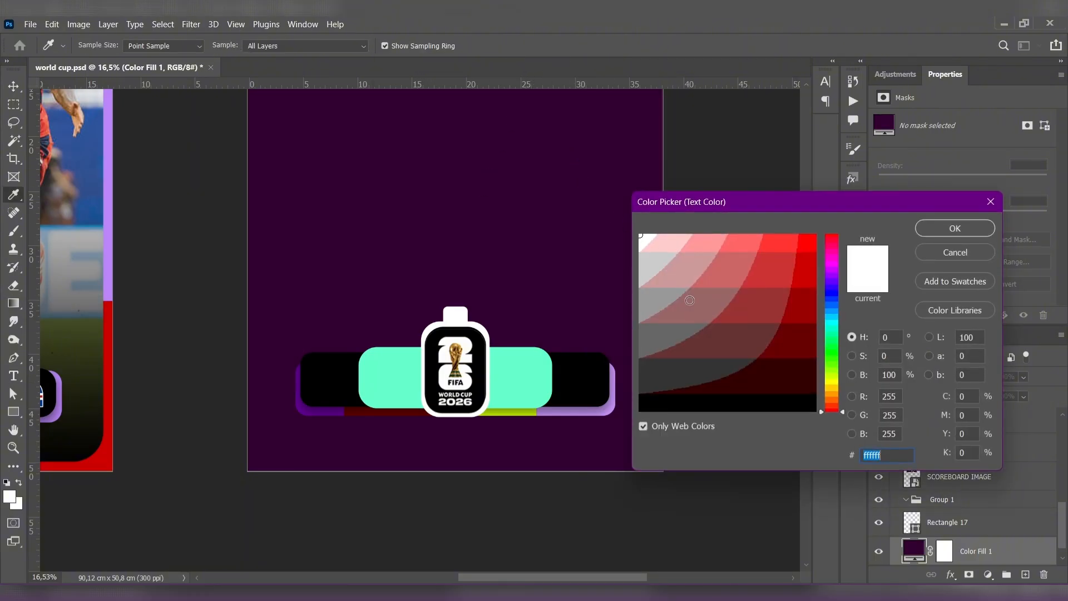
pyautogui.write('000000')
pyautogui.press('Return')
pyautogui.click(461, 270)
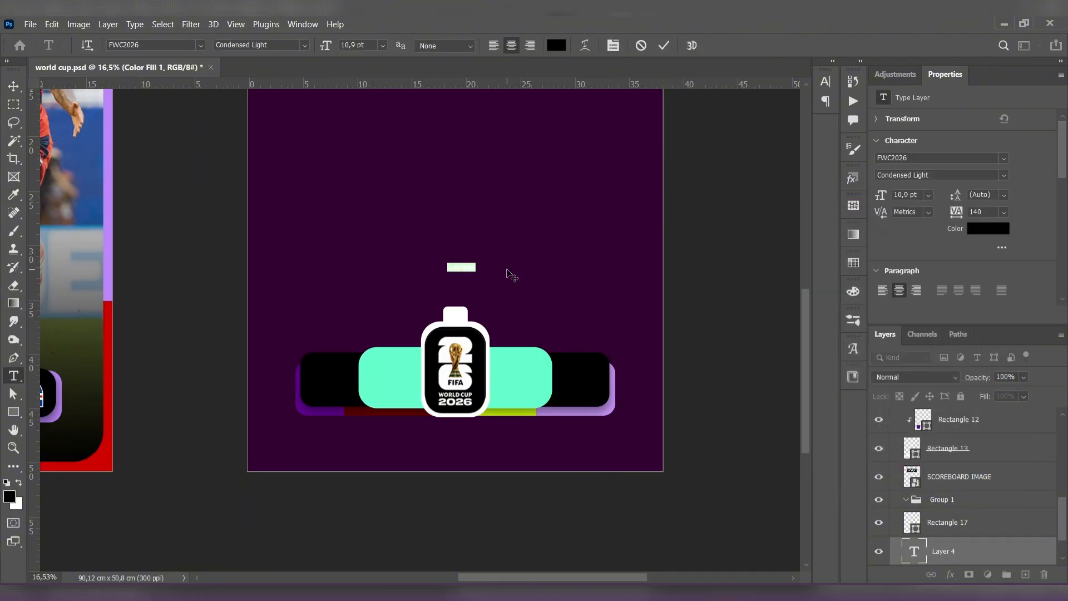
pyautogui.click(14, 88)
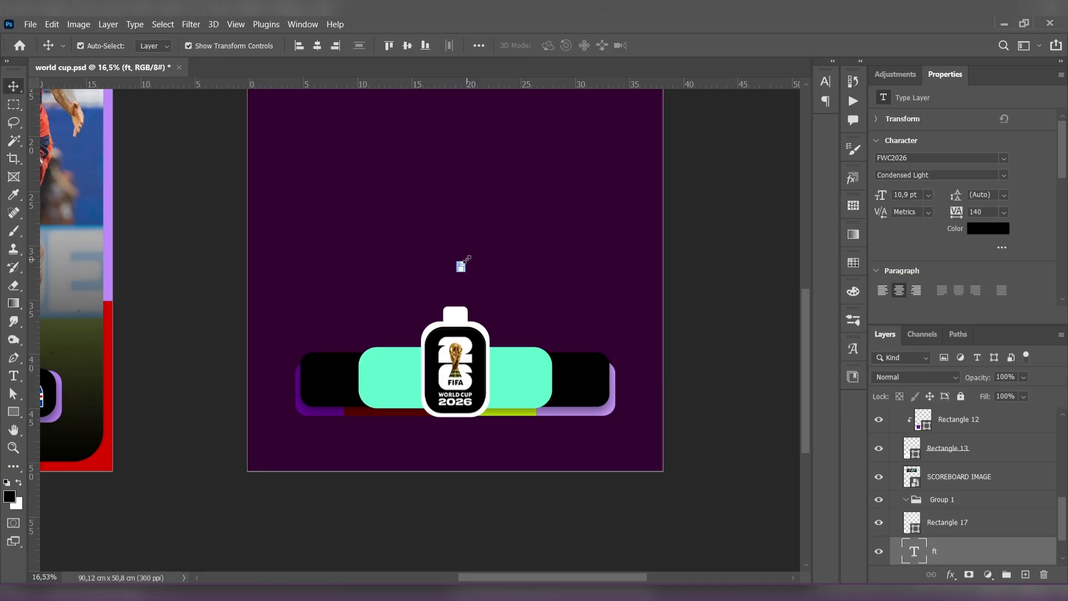
pyautogui.moveTo(466, 263); pyautogui.dragTo(481, 251)
pyautogui.click(13, 88)
pyautogui.click(400, 259)
pyautogui.scroll(7, 406, 259)
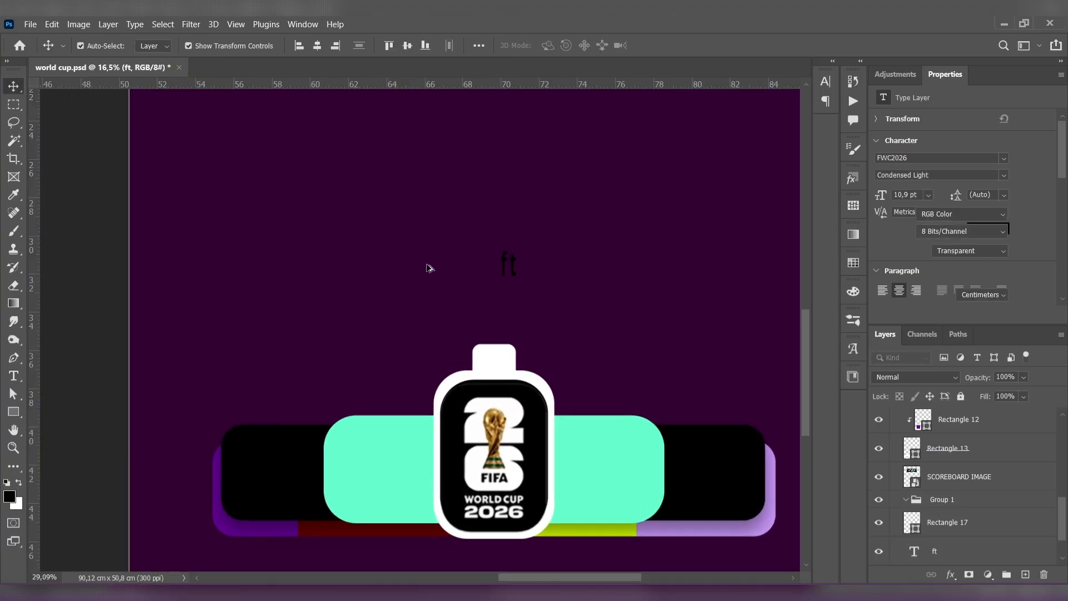
pyautogui.click(519, 265)
pyautogui.hotkey('ctrl', 't')
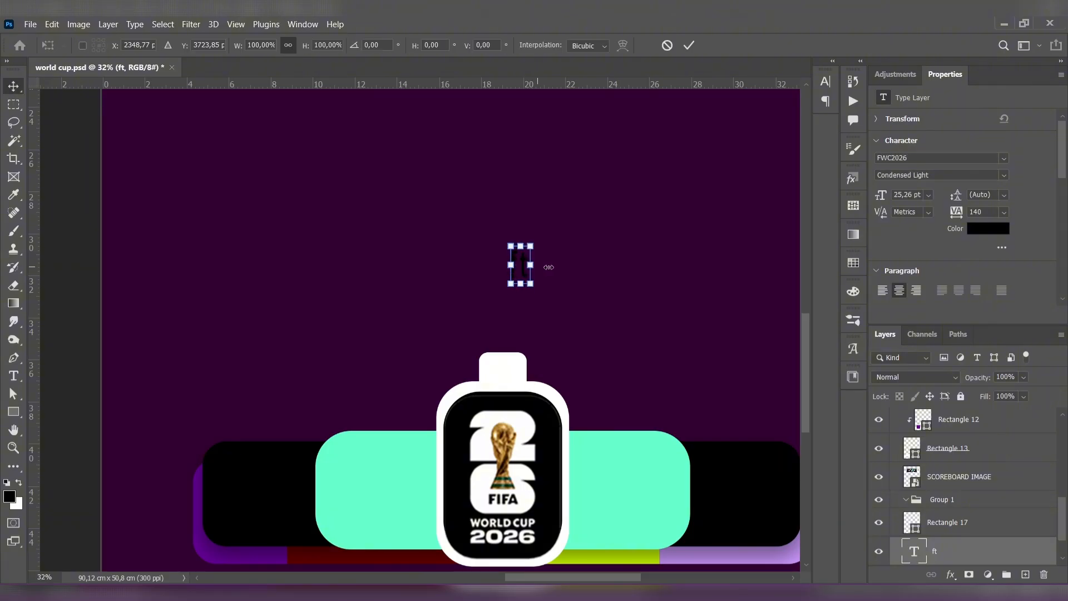
pyautogui.moveTo(531, 266); pyautogui.dragTo(561, 265)
pyautogui.click(11, 86)
pyautogui.click(357, 205)
pyautogui.click(515, 242)
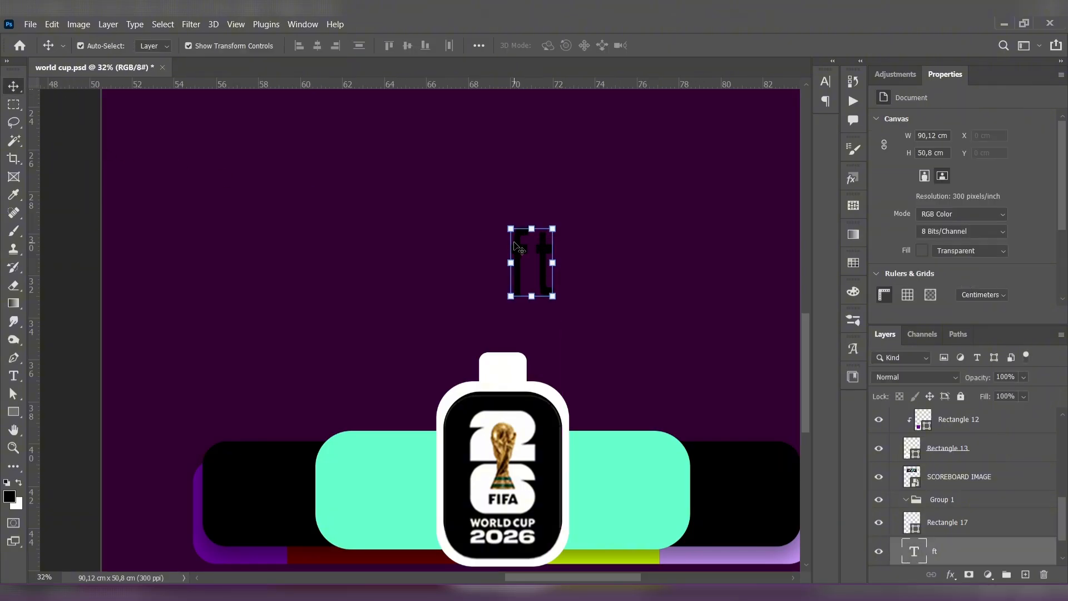
pyautogui.press('Delete')
# - Add the text "FT" in FWC2026 Condensed Light and enlarge it to about 25.26 pt near the white tab
pyautogui.click(9, 381)
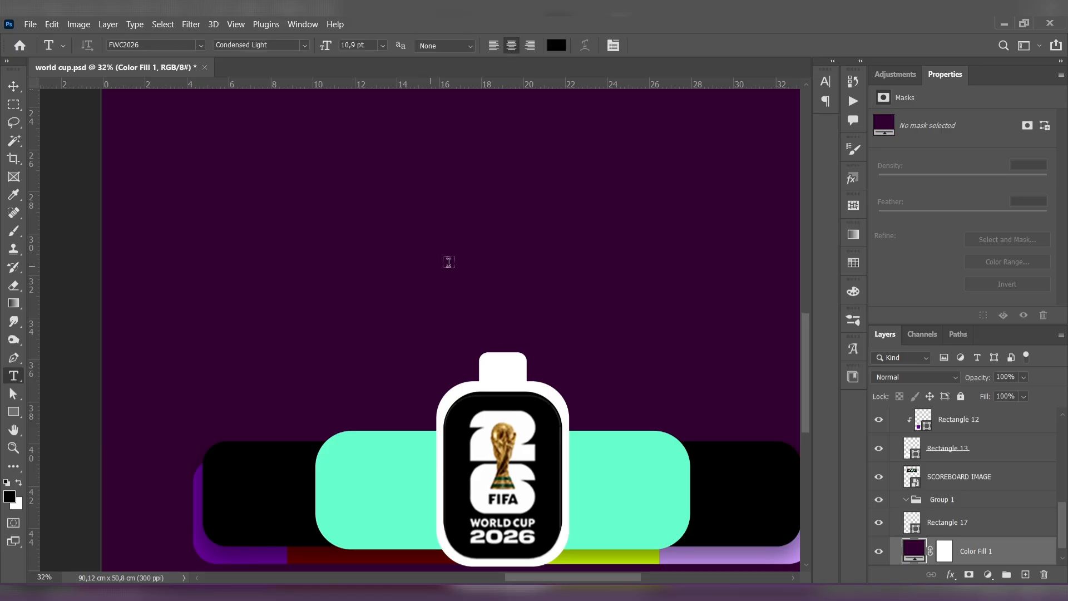
pyautogui.click(462, 293)
pyautogui.click(11, 85)
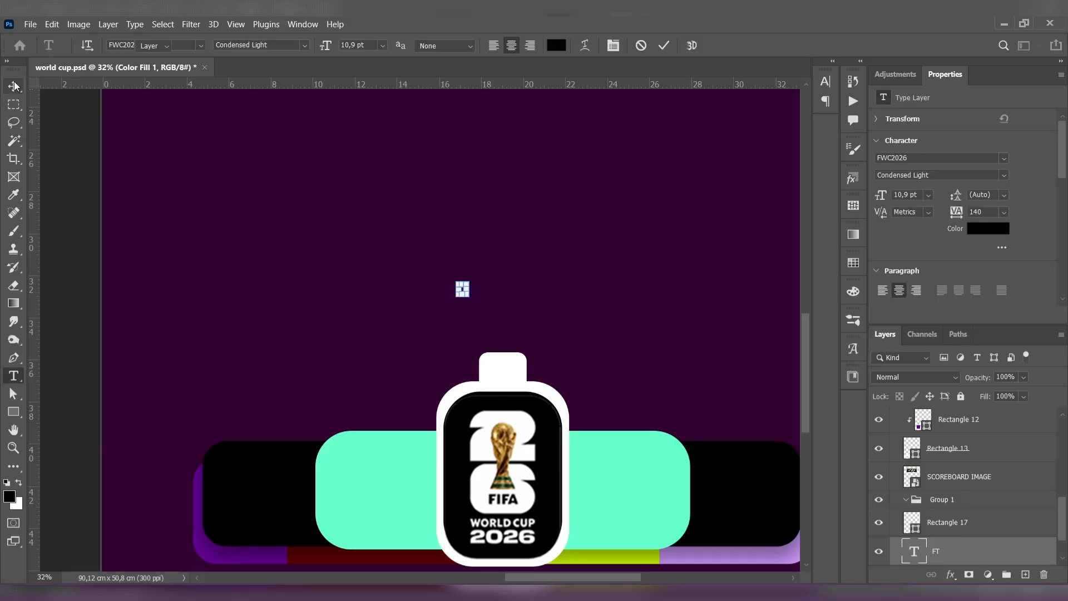
pyautogui.moveTo(469, 281); pyautogui.dragTo(513, 353)
pyautogui.click(13, 86)
pyautogui.click(208, 200)
# - Bring the FT text layer to the front of Artboard 1 copy and center the text on the white tab
pyautogui.moveTo(979, 551); pyautogui.dragTo(963, 429)
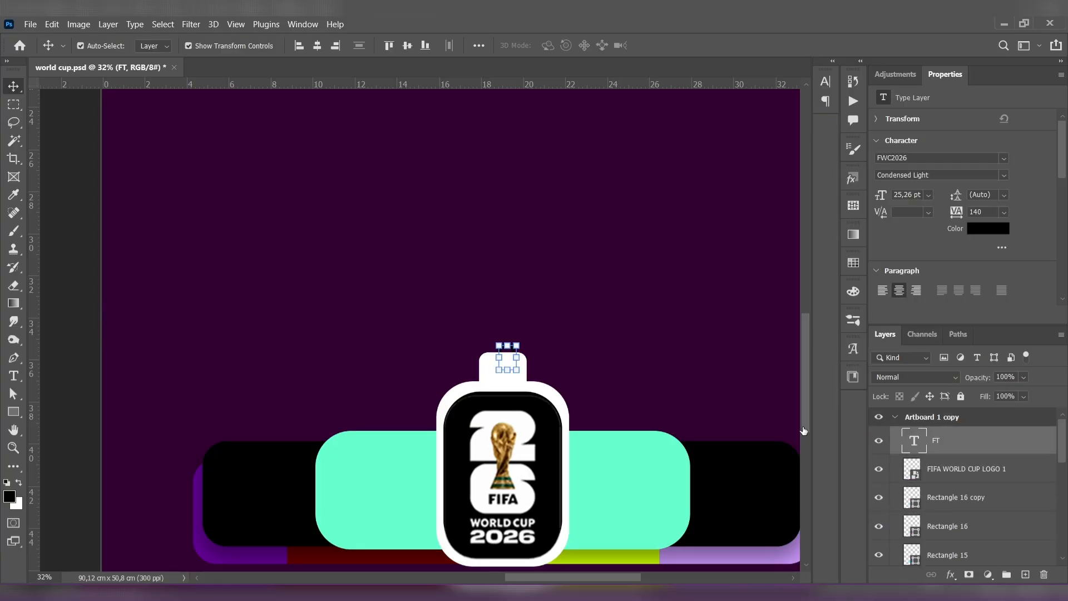
pyautogui.scroll(3, 516, 359)
pyautogui.moveTo(504, 371); pyautogui.dragTo(495, 383)
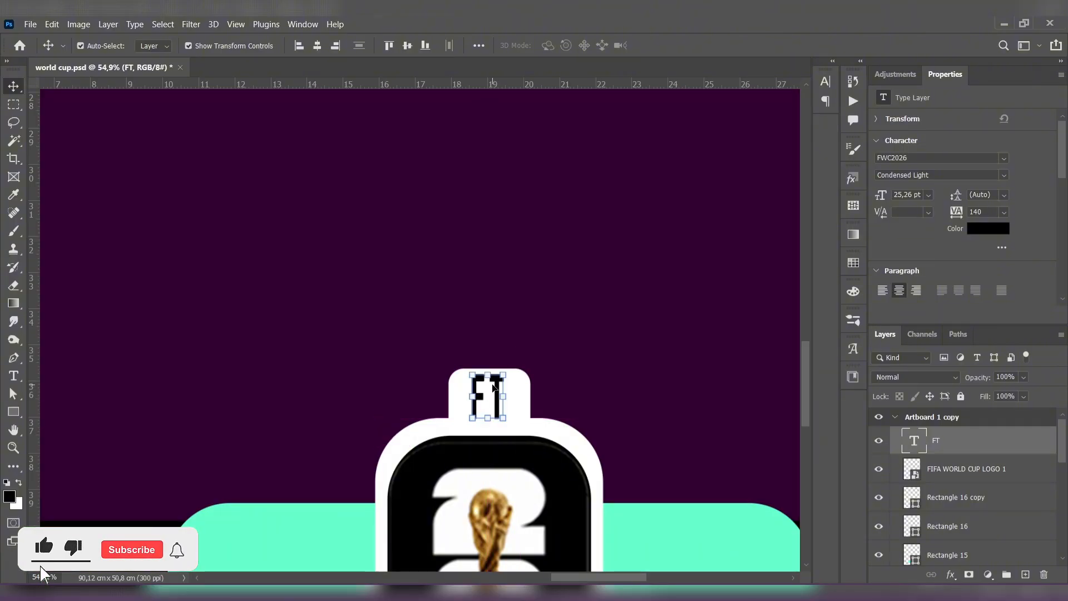
# - Set the FT text's font style to Normal Regular and recenter it on the white tab
pyautogui.doubleClick(495, 383)
pyautogui.click(302, 45)
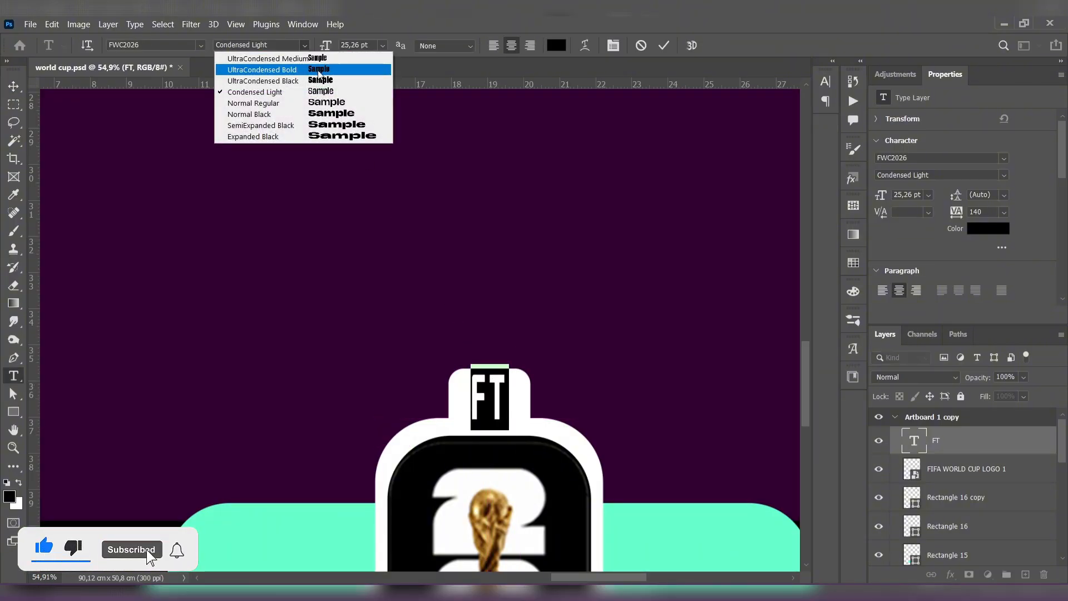
pyautogui.click(337, 106)
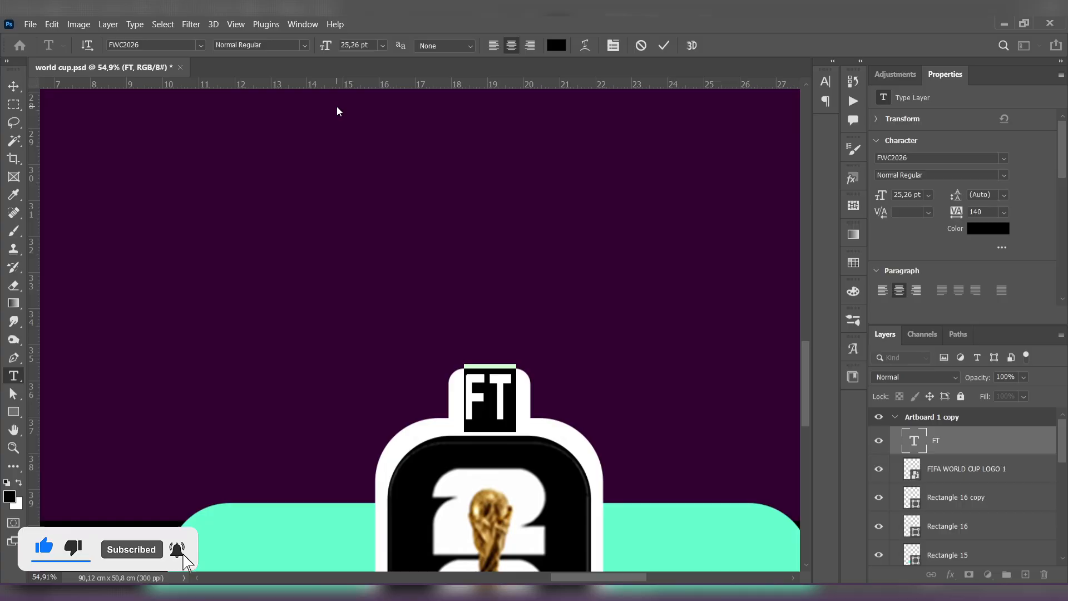
pyautogui.click(15, 87)
pyautogui.click(250, 228)
pyautogui.moveTo(502, 394); pyautogui.dragTo(504, 393)
pyautogui.click(530, 312)
pyautogui.scroll(-6, 531, 312)
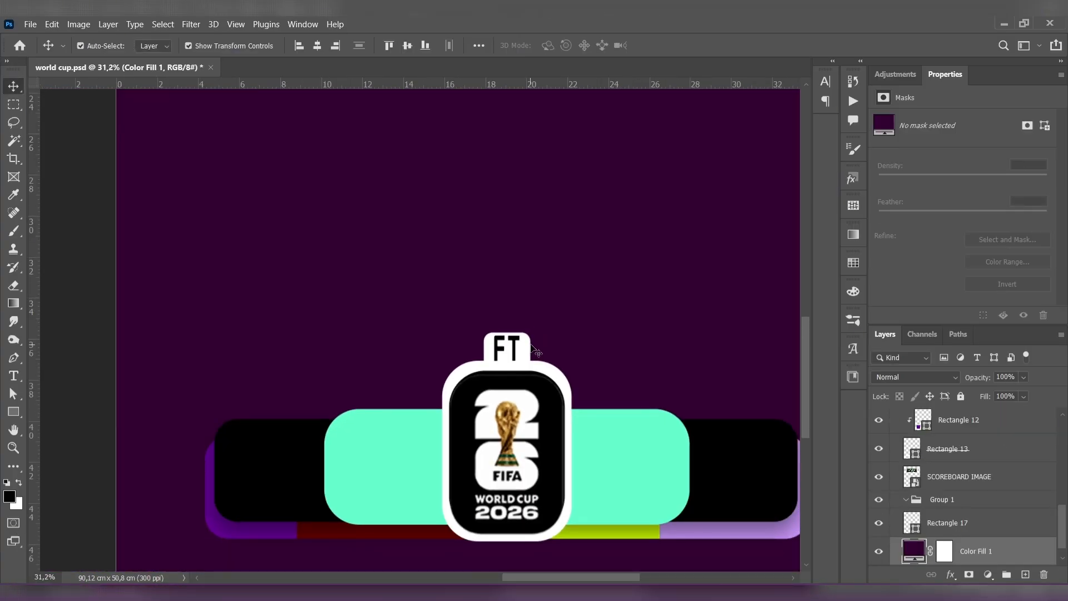
# - Change the FT text's font style to SemiExpanded Black
pyautogui.doubleClick(508, 346)
pyautogui.click(304, 44)
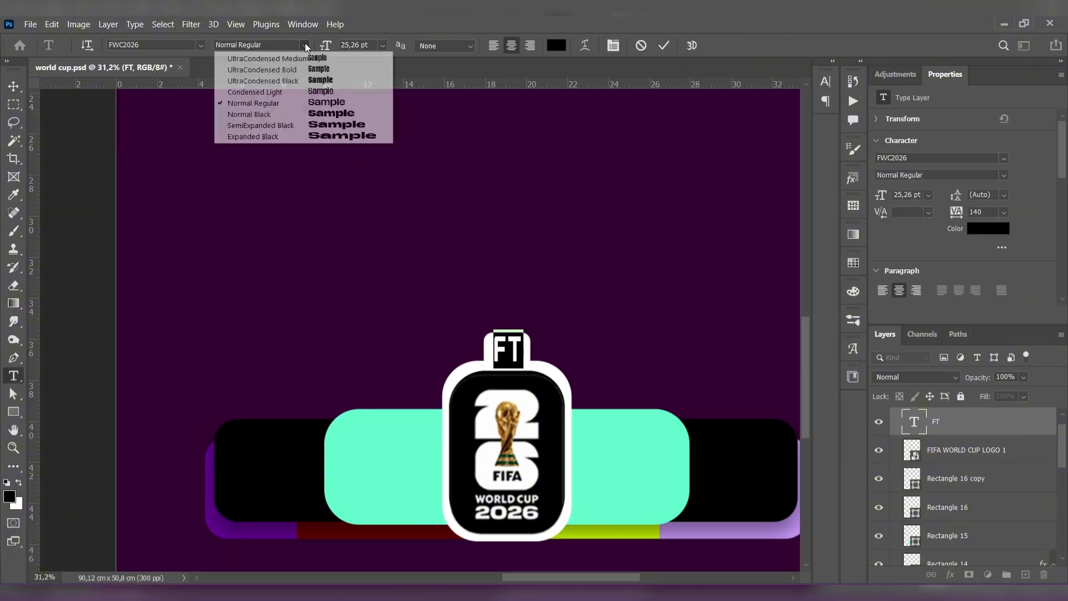
pyautogui.click(359, 128)
pyautogui.click(14, 87)
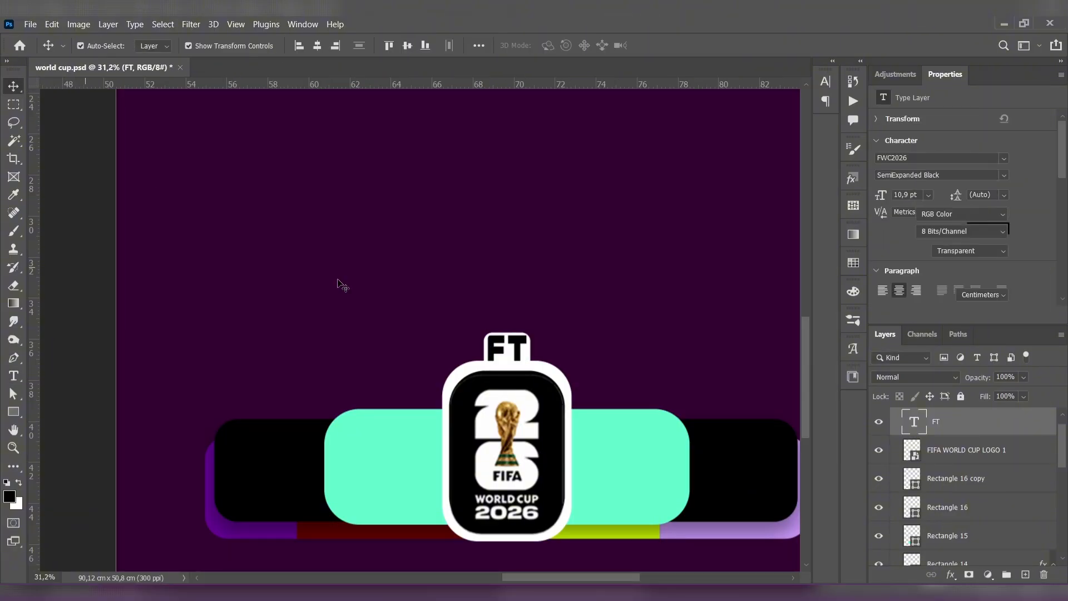
# - Scale the FT text down and center it inside the white tab with an even margin
pyautogui.scroll(5, 507, 339)
pyautogui.moveTo(507, 337); pyautogui.dragTo(520, 350)
pyautogui.click(8, 87)
pyautogui.click(228, 211)
pyautogui.click(590, 310)
# - Move the black bar slightly down over the multicolored strip, to a Y position of 40.16 cm
pyautogui.scroll(-9, 590, 308)
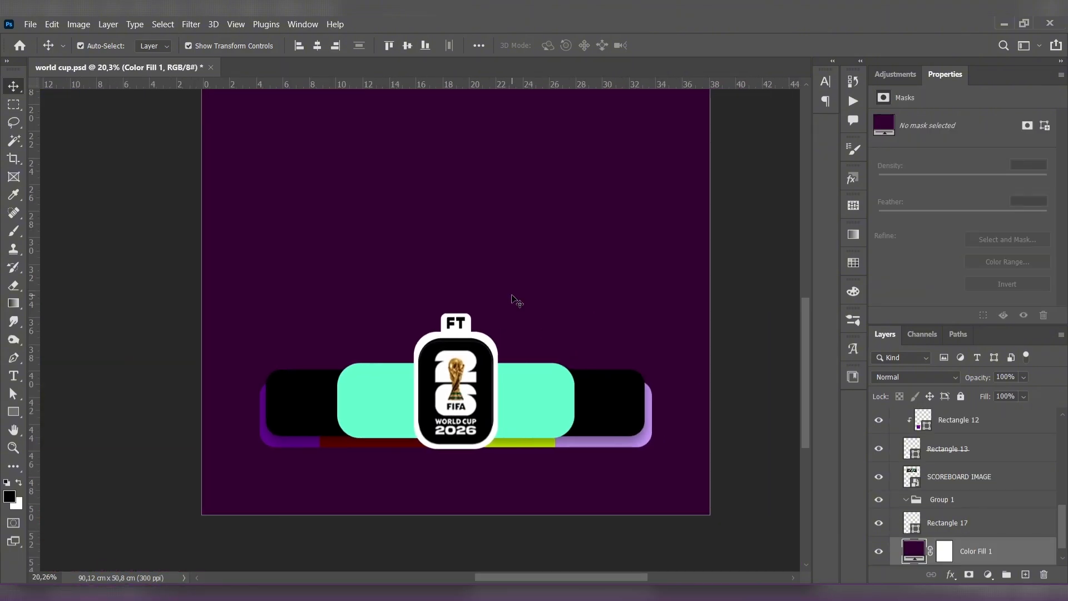
pyautogui.scroll(-5, 514, 297)
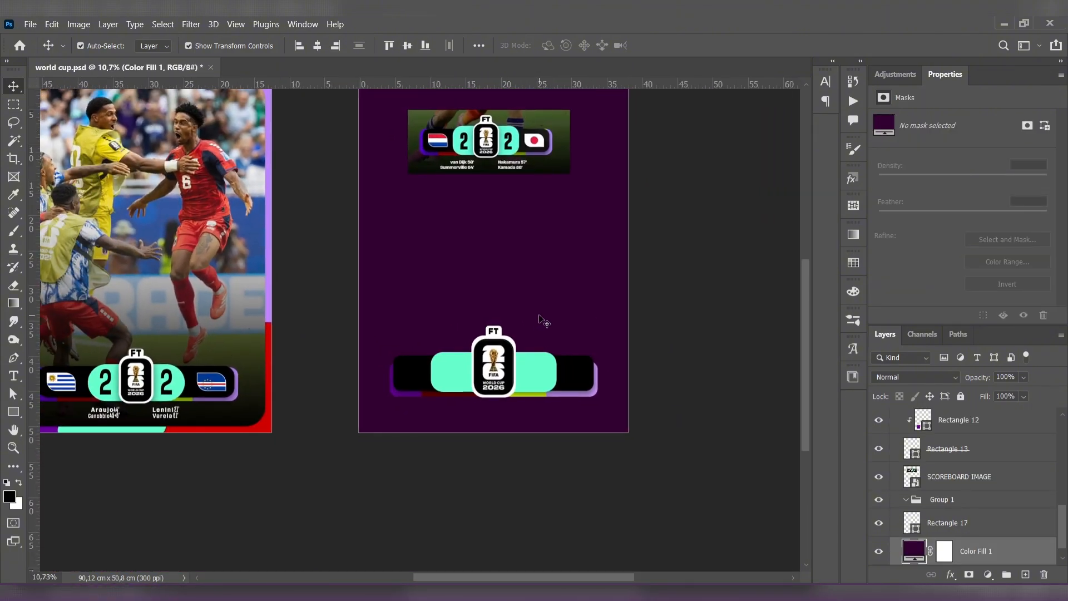
pyautogui.scroll(5, 572, 391)
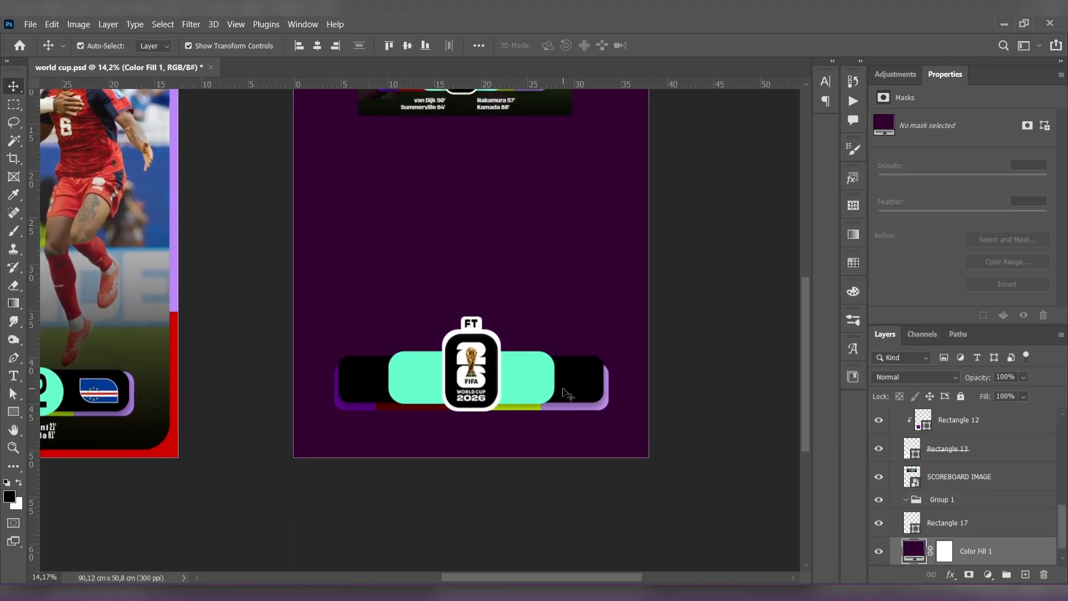
pyautogui.click(651, 365)
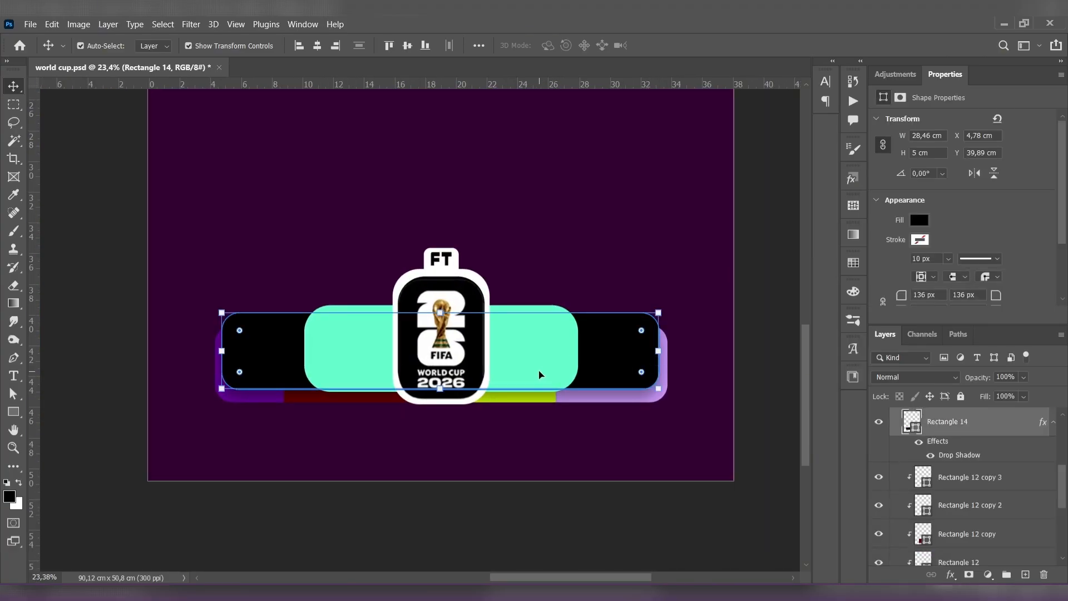
pyautogui.moveTo(603, 362); pyautogui.dragTo(601, 368)
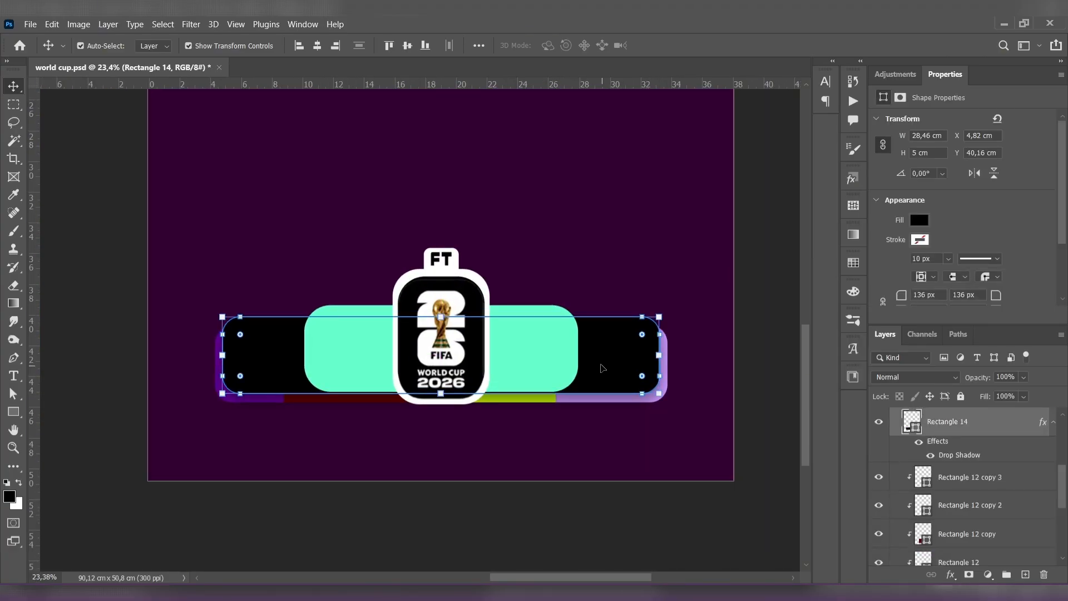
# - Move the mint score panel down to the strip's lower edge, then stretch its top edge slightly upward
pyautogui.click(312, 353)
pyautogui.moveTo(508, 369); pyautogui.dragTo(520, 375)
pyautogui.click(138, 268)
pyautogui.click(484, 329)
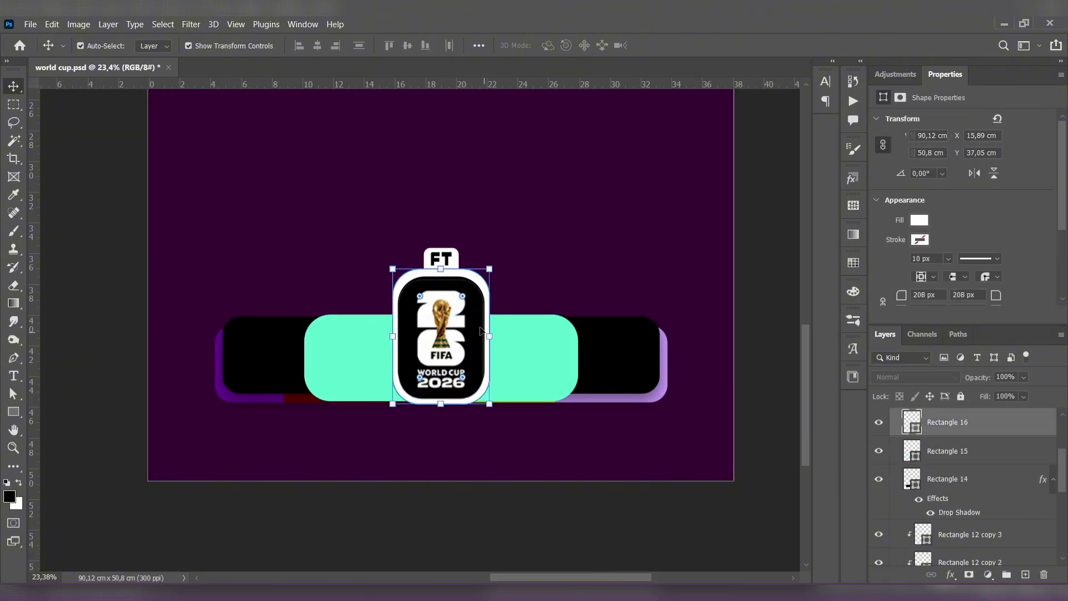
pyautogui.click(514, 327)
pyautogui.moveTo(441, 314); pyautogui.dragTo(442, 307)
pyautogui.click(12, 89)
pyautogui.click(195, 293)
# - Shorten the black bar from its bottom edge to a height of about 4.74 cm
pyautogui.click(253, 342)
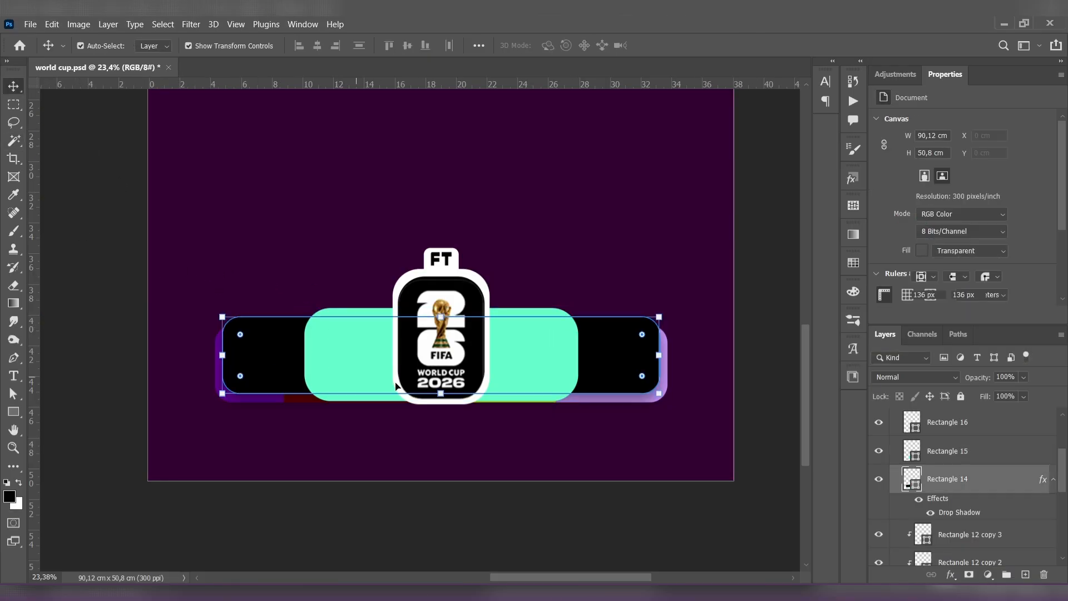
pyautogui.moveTo(442, 394); pyautogui.dragTo(442, 387)
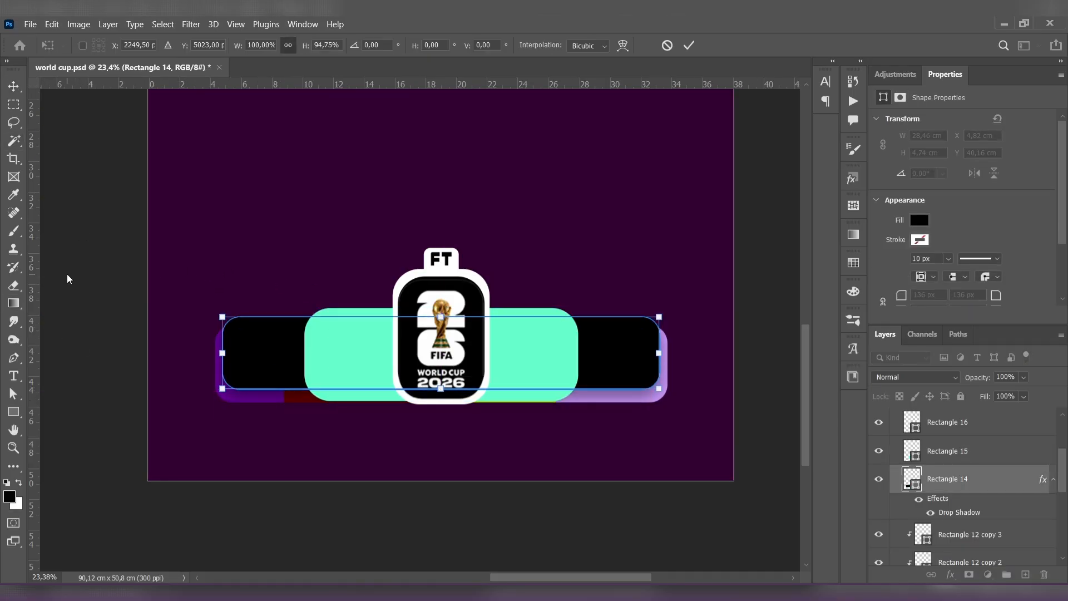
pyautogui.click(14, 87)
pyautogui.click(161, 335)
# - Select all Rectangle 12 strip segments together with Rectangle 13 and reduce their height slightly from the bottom edge
pyautogui.click(264, 396)
pyautogui.scroll(-2, 996, 522)
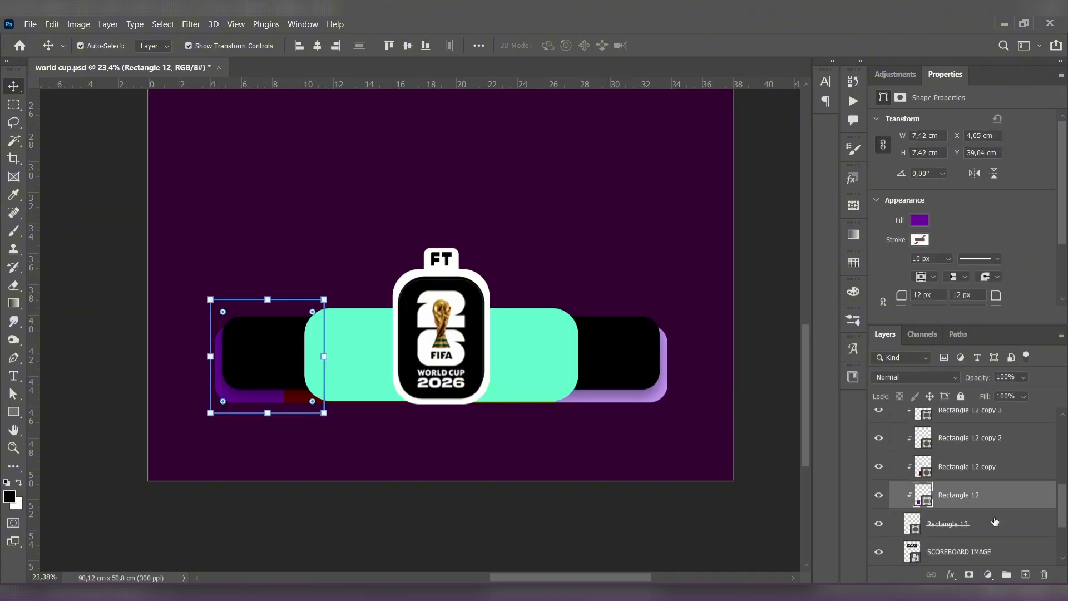
pyautogui.click(997, 529)
pyautogui.scroll(1, 988, 490)
pyautogui.keyDown('shift'); pyautogui.click(924, 440); pyautogui.keyUp('shift')
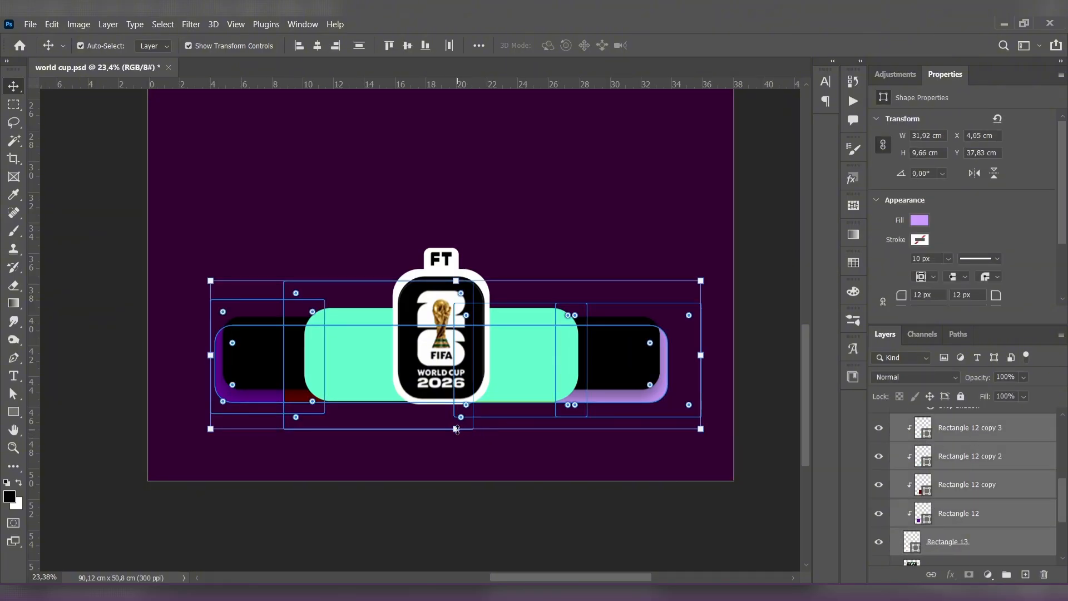
pyautogui.moveTo(457, 429); pyautogui.dragTo(441, 397)
pyautogui.click(12, 86)
pyautogui.click(98, 167)
# - Shorten the mint score panel from the bottom to about 5.82 cm high, matching the strip's lower edge
pyautogui.click(383, 386)
pyautogui.click(16, 88)
pyautogui.click(277, 245)
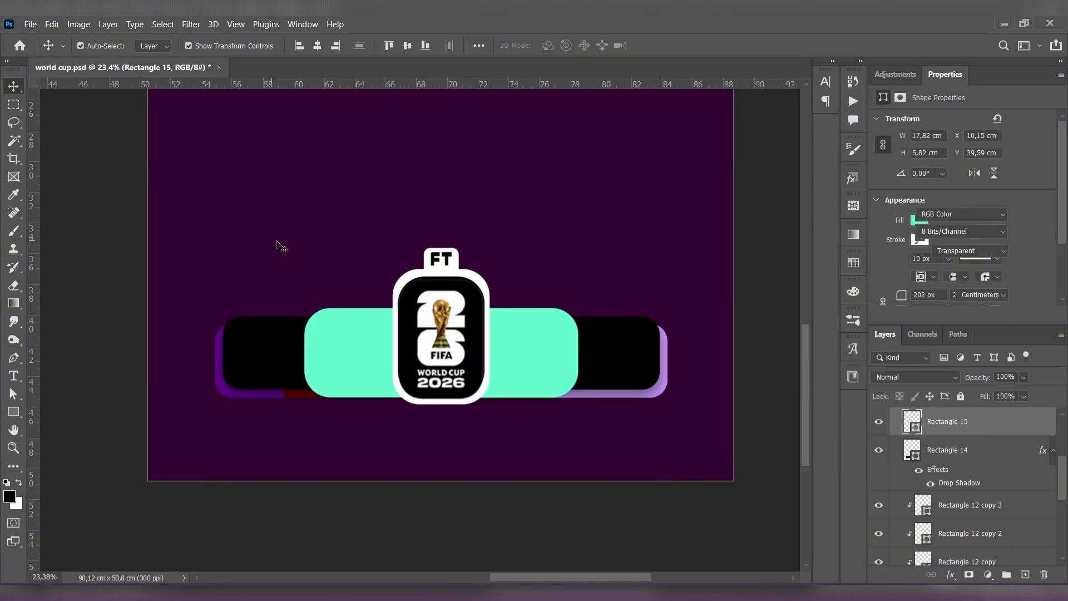
# - Try to scale the white FT tab and the white badge frame together from their bottom edge
pyautogui.scroll(-2, 279, 353)
pyautogui.scroll(1, 408, 364)
pyautogui.scroll(1, 409, 364)
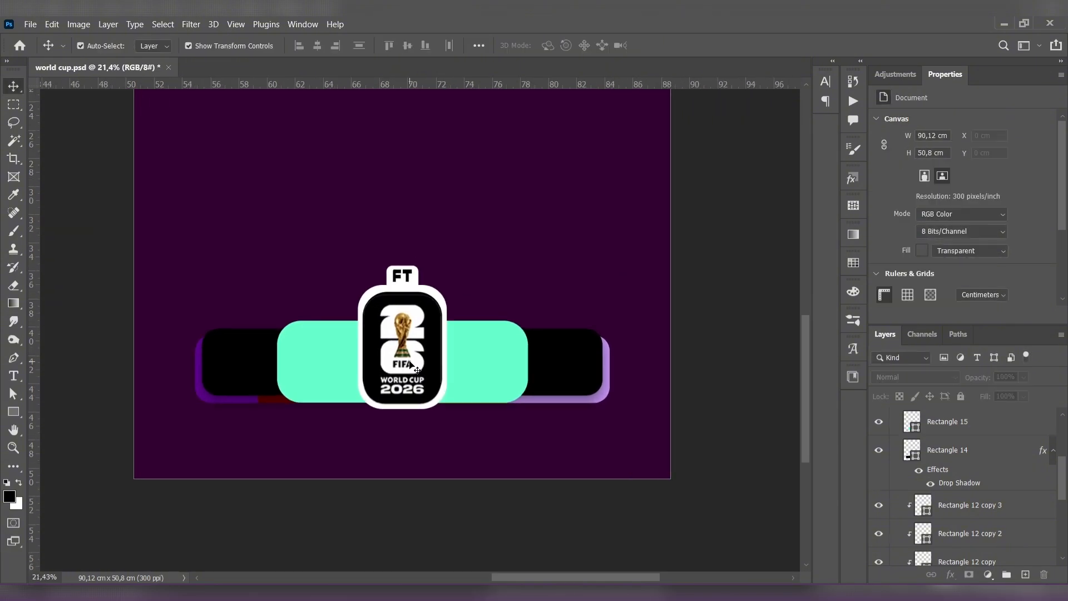
pyautogui.scroll(-4, 512, 372)
pyautogui.scroll(5, 513, 372)
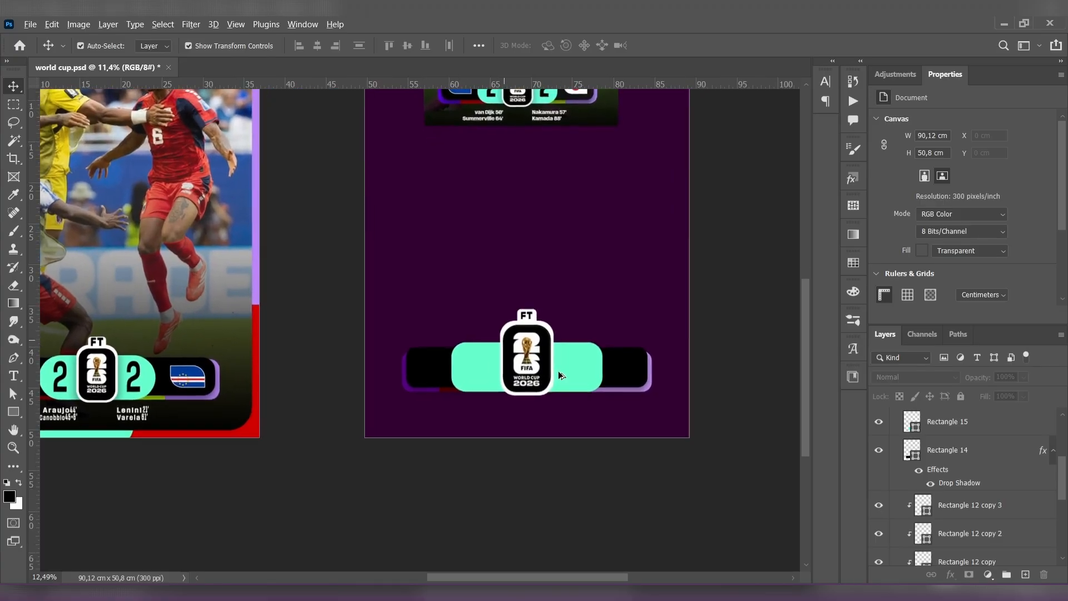
pyautogui.scroll(3, 913, 440)
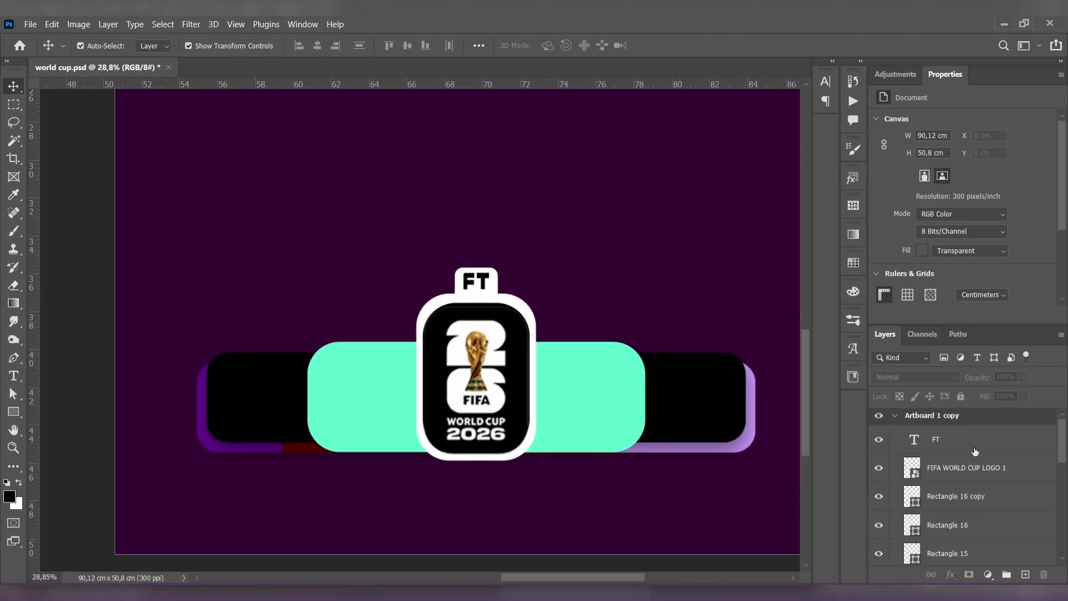
pyautogui.click(494, 281)
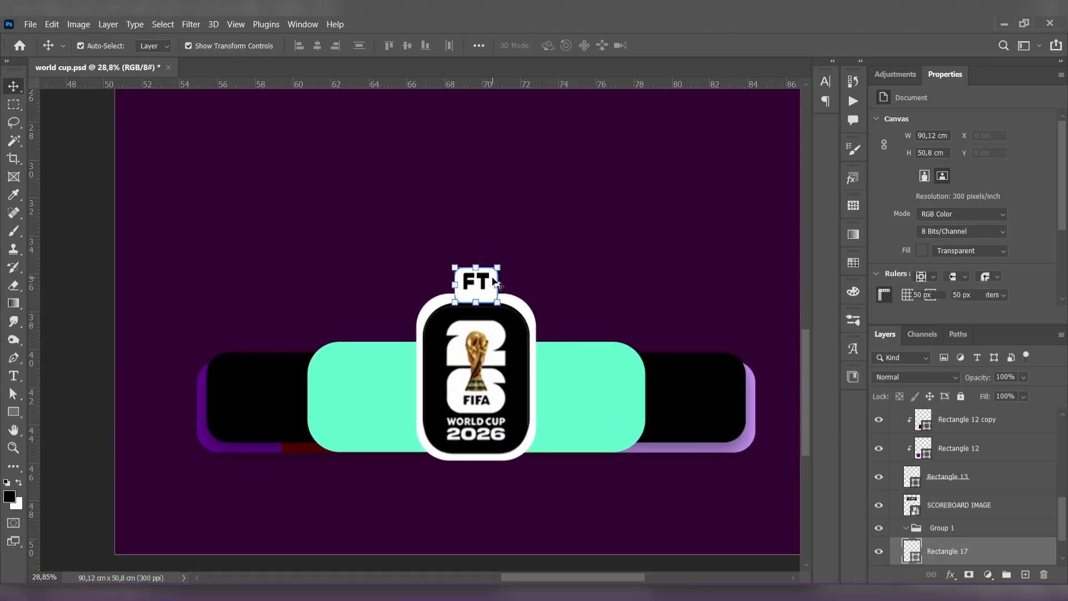
pyautogui.keyDown('shift'); pyautogui.click(526, 315); pyautogui.keyUp('shift')
pyautogui.hotkey('ctrl', 't')
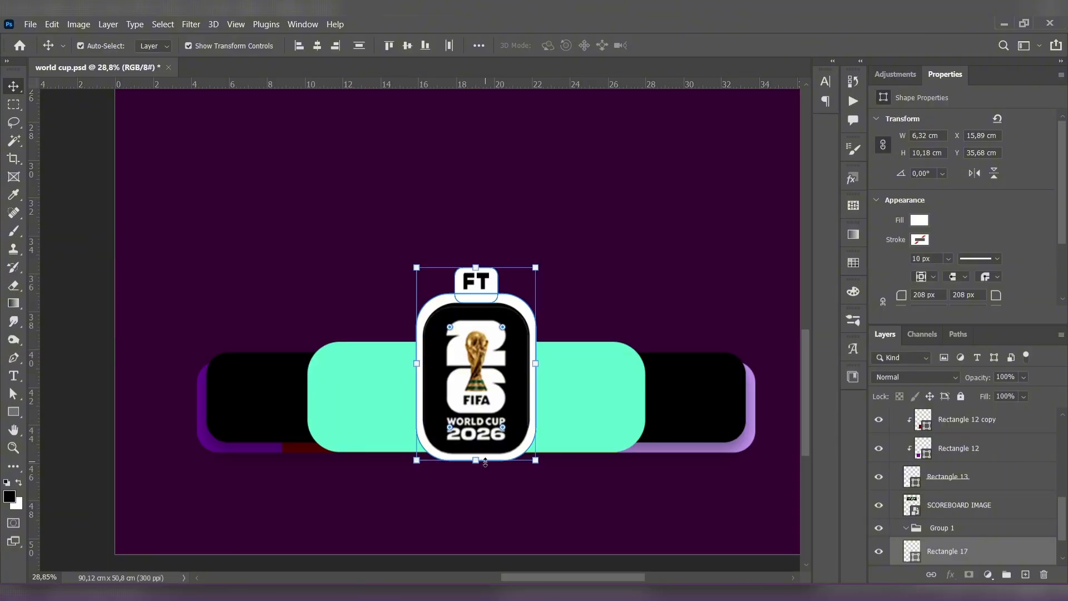
pyautogui.moveTo(476, 461); pyautogui.dragTo(478, 449)
pyautogui.hotkey('ctrl', 'z')
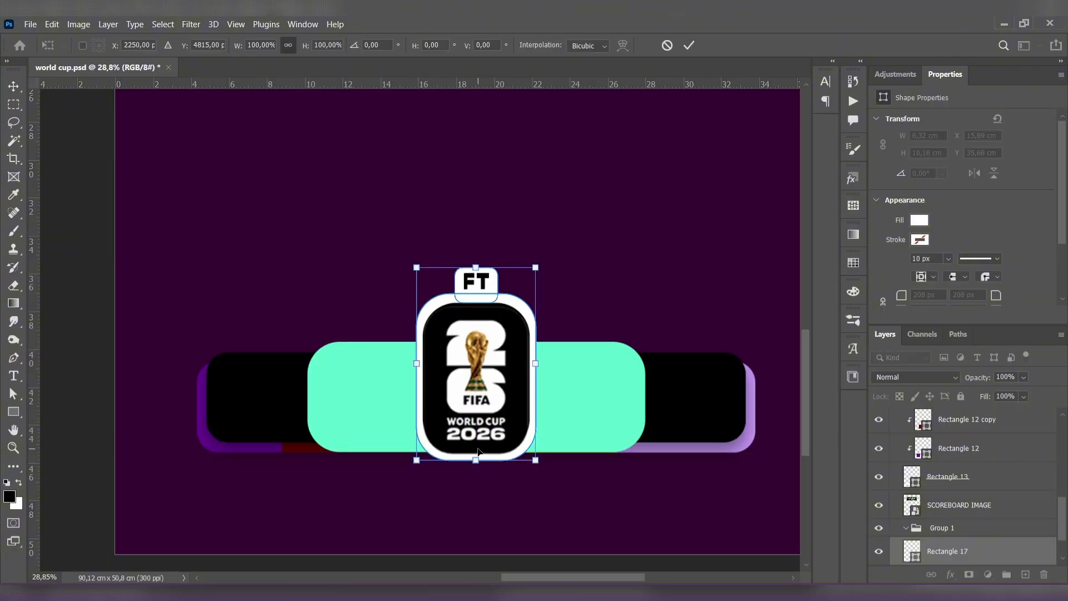
# - Move the FT tab layer, Rectangle 17, directly beneath the FIFA WORLD CUP LOGO 1 layer
pyautogui.scroll(-2, 1013, 519)
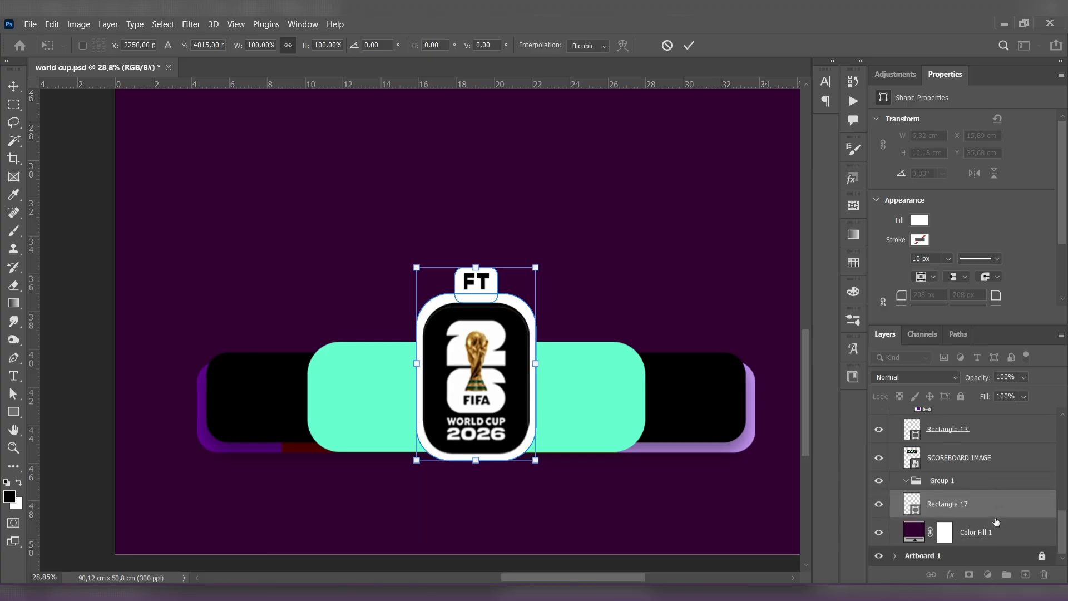
pyautogui.click(957, 497)
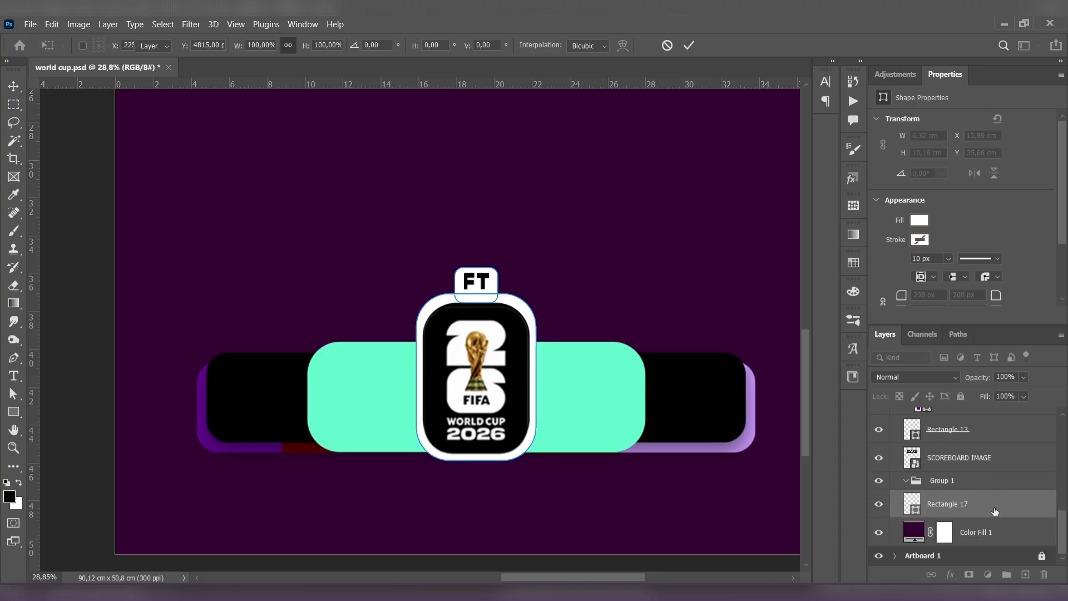
pyautogui.click(940, 482)
pyautogui.click(956, 505)
pyautogui.scroll(4, 965, 507)
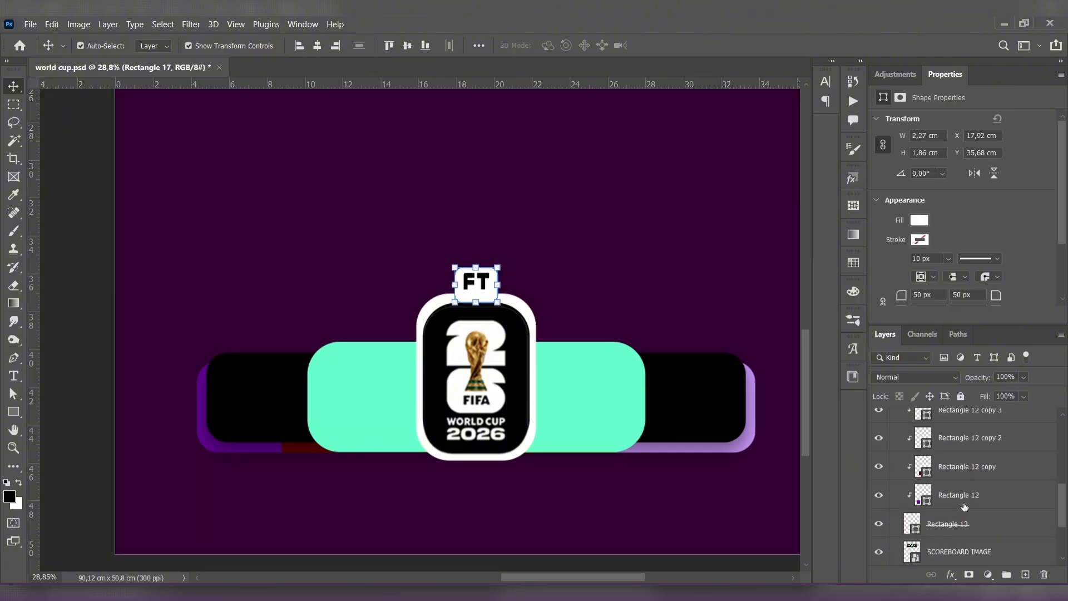
pyautogui.scroll(10, 964, 489)
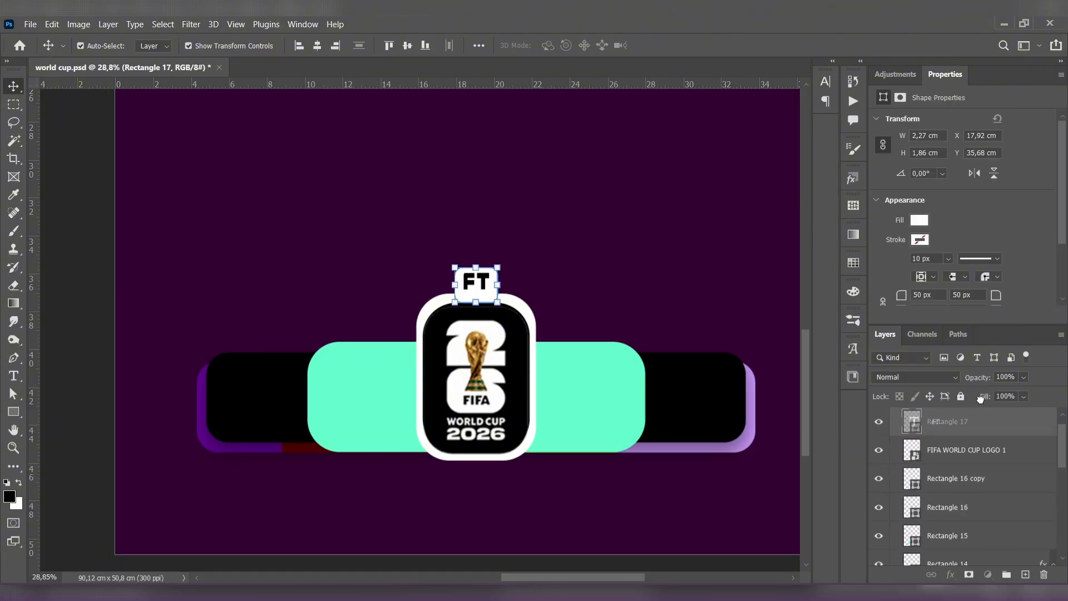
pyautogui.moveTo(981, 399); pyautogui.dragTo(979, 465)
# - Select the layers from FT through Rectangle 16 and scale the whole badge down to about 83.85% from its bottom edge
pyautogui.click(982, 494)
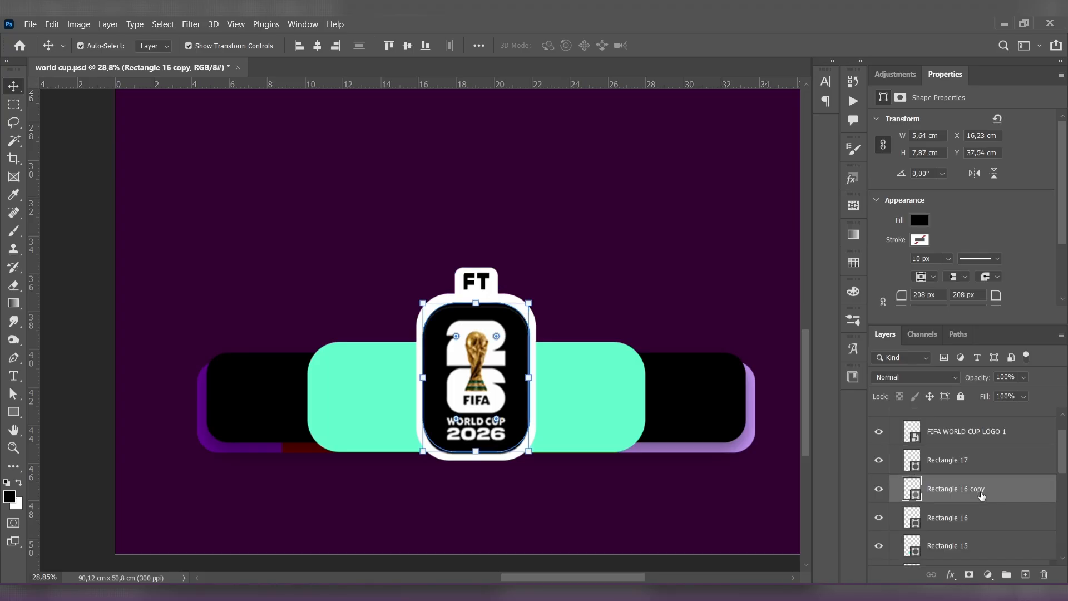
pyautogui.click(985, 525)
pyautogui.click(988, 543)
pyautogui.click(988, 521)
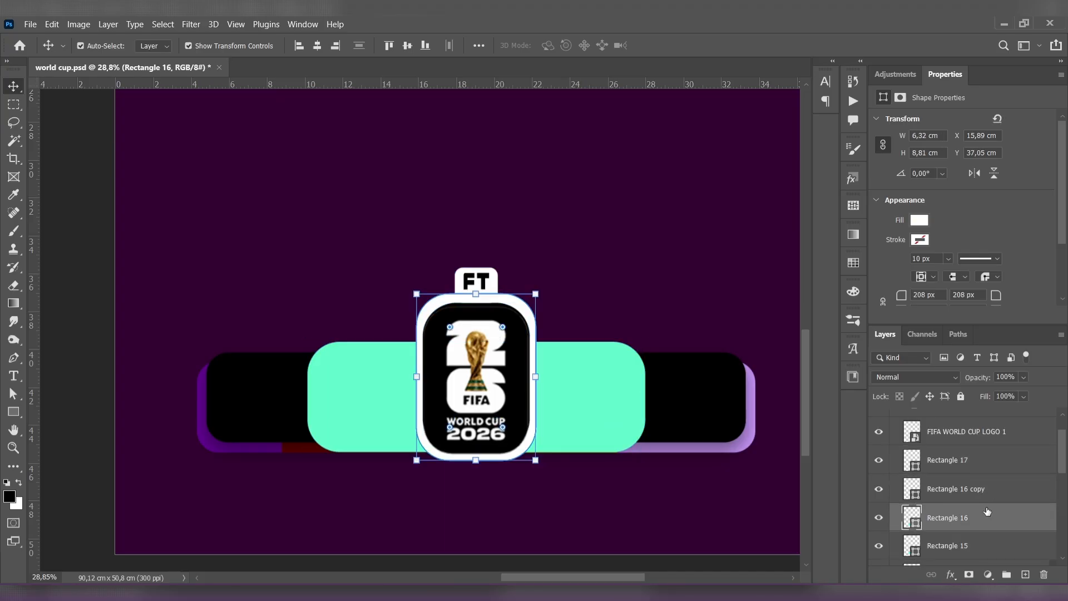
pyautogui.scroll(1, 972, 473)
pyautogui.keyDown('shift'); pyautogui.click(965, 453); pyautogui.keyUp('shift')
pyautogui.moveTo(478, 268); pyautogui.dragTo(474, 299)
pyautogui.press('Return')
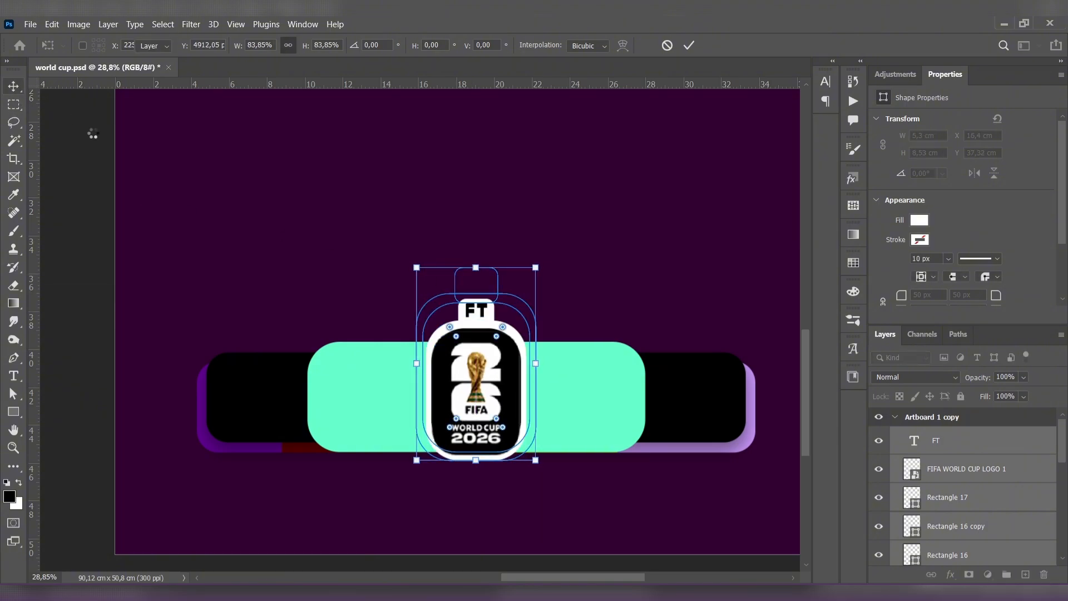
pyautogui.click(115, 151)
pyautogui.press('v')
# - Select the FT text, logo, tab and badge layers together and nudge them slightly upward on the mint panel
pyautogui.click(1024, 448)
pyautogui.scroll(-4, 995, 460)
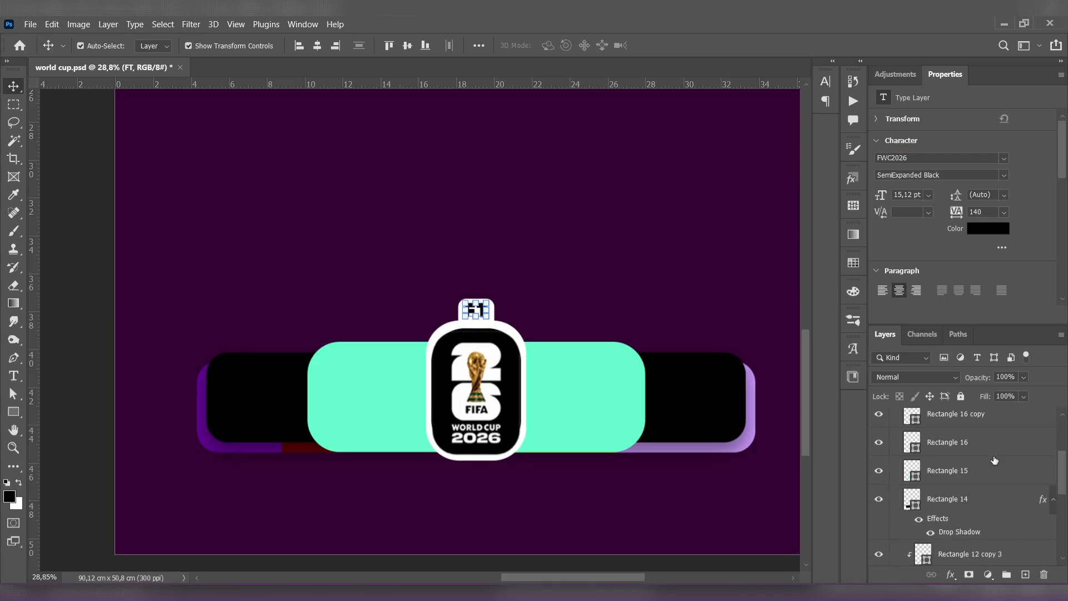
pyautogui.click(974, 470)
pyautogui.scroll(1, 976, 478)
pyautogui.click(980, 466)
pyautogui.scroll(5, 982, 466)
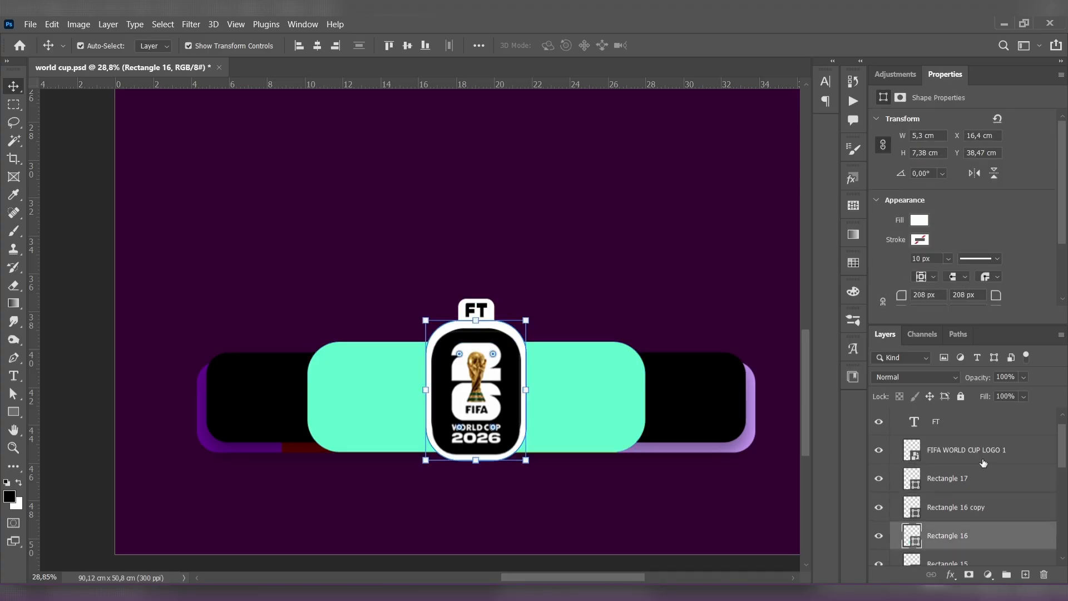
pyautogui.keyDown('shift'); pyautogui.click(970, 448); pyautogui.keyUp('shift')
pyautogui.moveTo(497, 336); pyautogui.dragTo(497, 332)
pyautogui.click(612, 288)
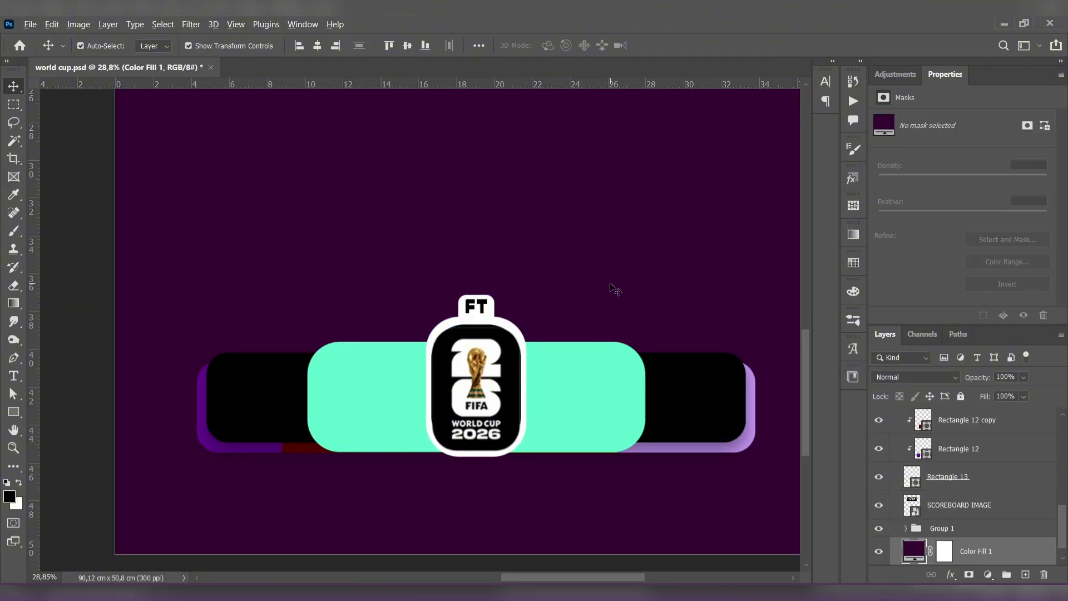
# - Add a black score text "2" on the mint panel to the left of the badge
pyautogui.scroll(-3, 608, 286)
pyautogui.moveTo(608, 286); pyautogui.dragTo(565, 288)
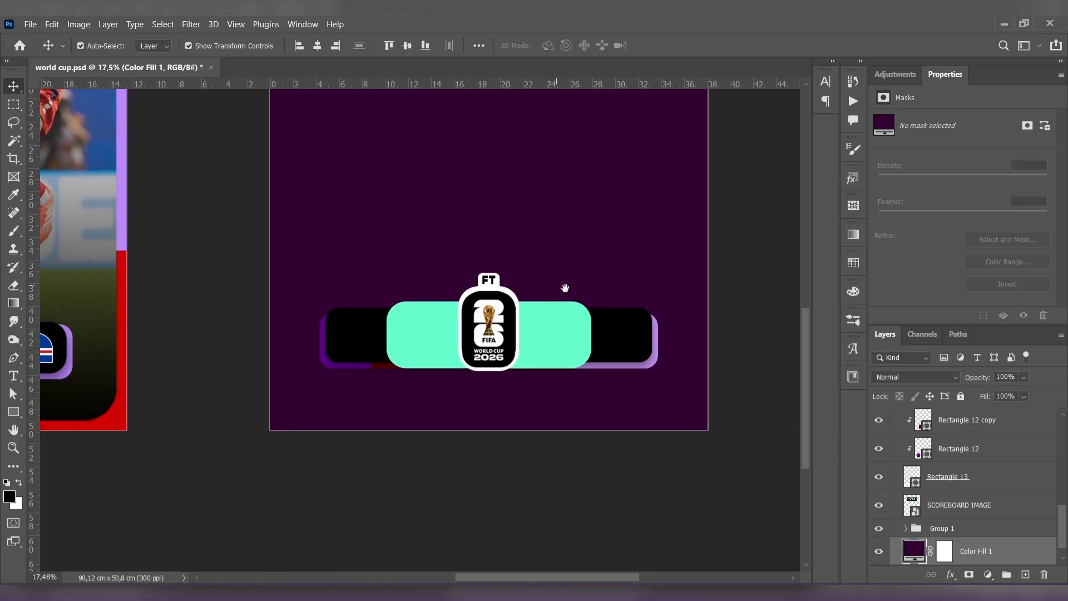
pyautogui.scroll(1, 594, 336)
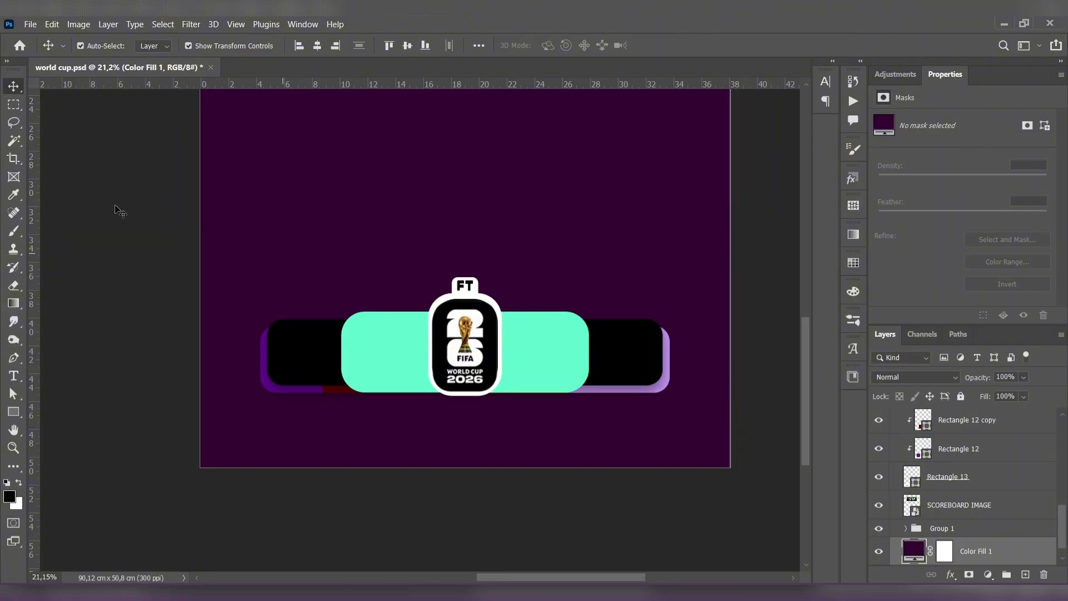
pyautogui.click(13, 375)
pyautogui.click(397, 362)
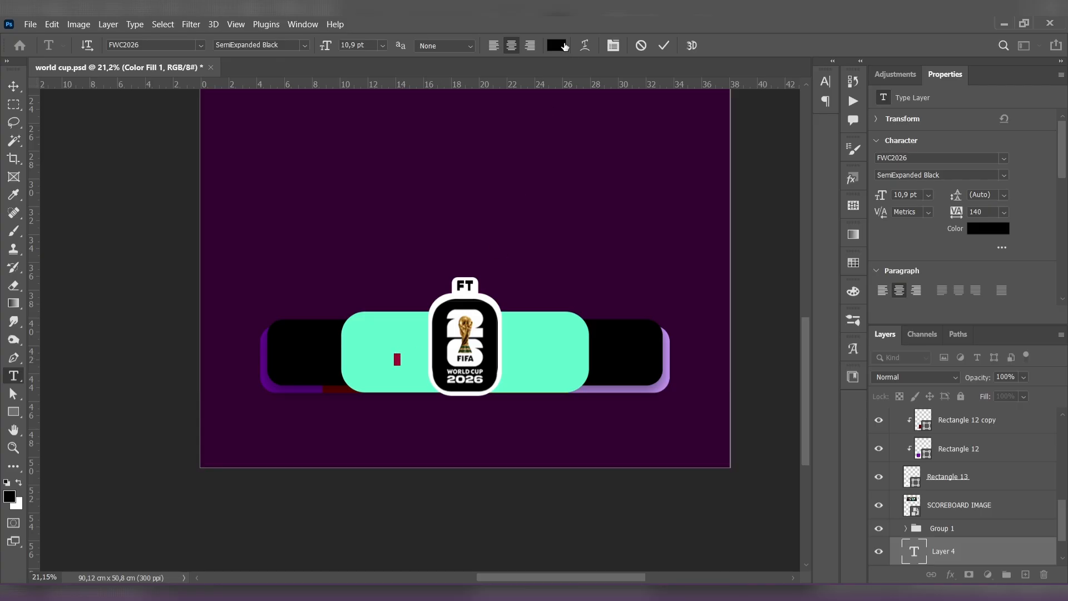
# - Delete the Group 1 layer group and bring the 2 text layer to the front of Artboard 1 copy
pyautogui.click(936, 532)
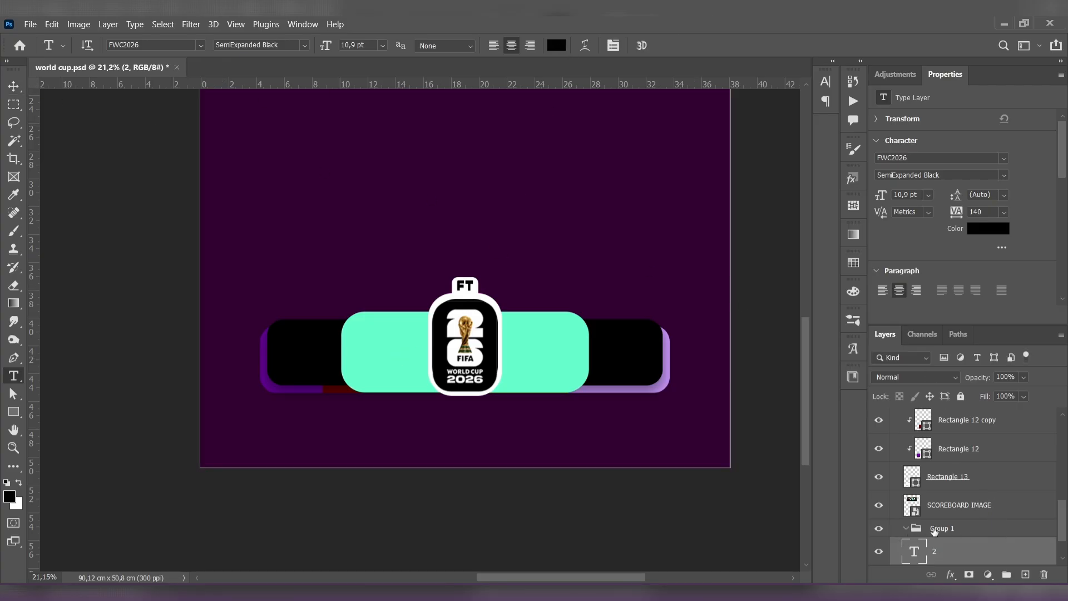
pyautogui.press('Delete')
pyautogui.moveTo(961, 544); pyautogui.dragTo(980, 428)
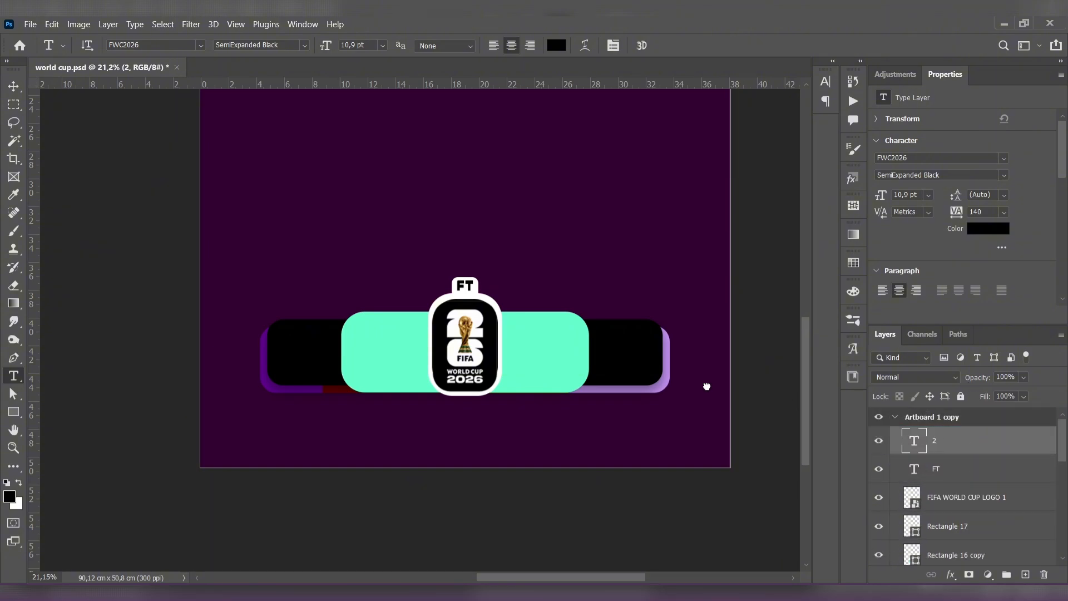
# - Enlarge the score digit 2 to about 83.79 pt and center it on the mint area left of the badge
pyautogui.click(14, 86)
pyautogui.hotkey('ctrl', 't')
pyautogui.moveTo(400, 353); pyautogui.dragTo(499, 295)
pyautogui.click(11, 87)
pyautogui.click(261, 245)
pyautogui.moveTo(409, 330); pyautogui.dragTo(387, 358)
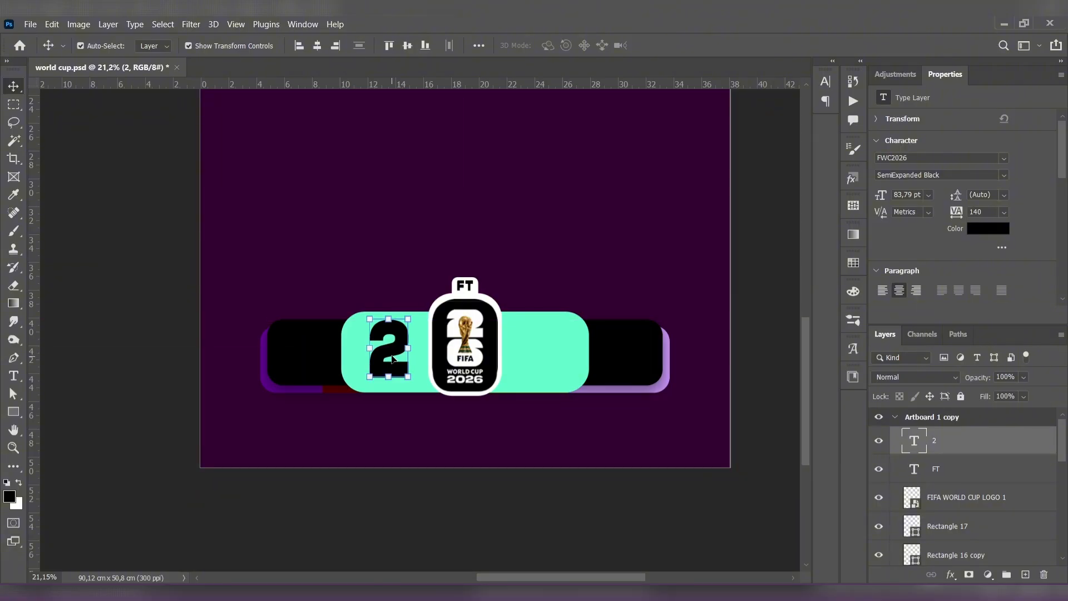
# - Duplicate the score digit 2 horizontally onto the mint area right of the badge
pyautogui.click(231, 274)
pyautogui.moveTo(388, 356); pyautogui.dragTo(537, 355)
pyautogui.click(644, 268)
# - Narrow the mint panel symmetrically around the badge to about 16.21 cm wide
pyautogui.scroll(-3, 644, 269)
pyautogui.moveTo(638, 229); pyautogui.dragTo(587, 260)
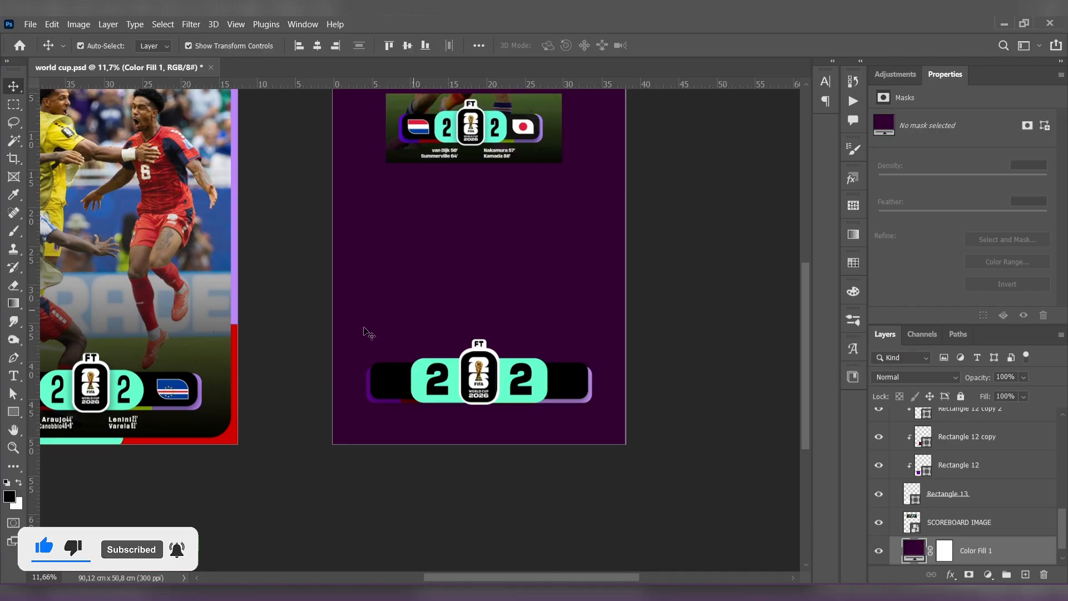
pyautogui.press('u')
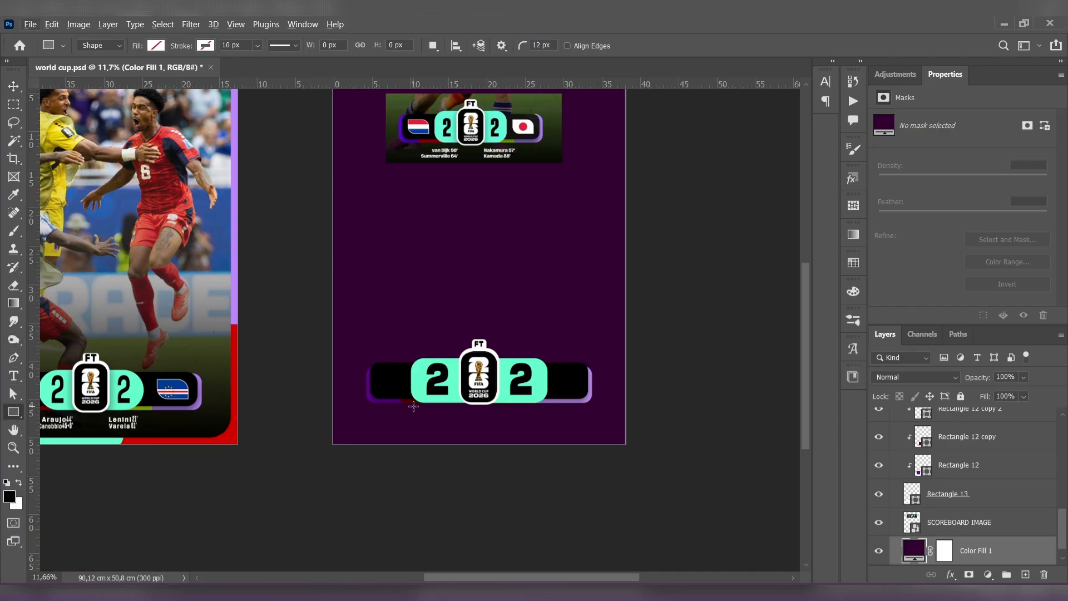
pyautogui.scroll(3, 414, 407)
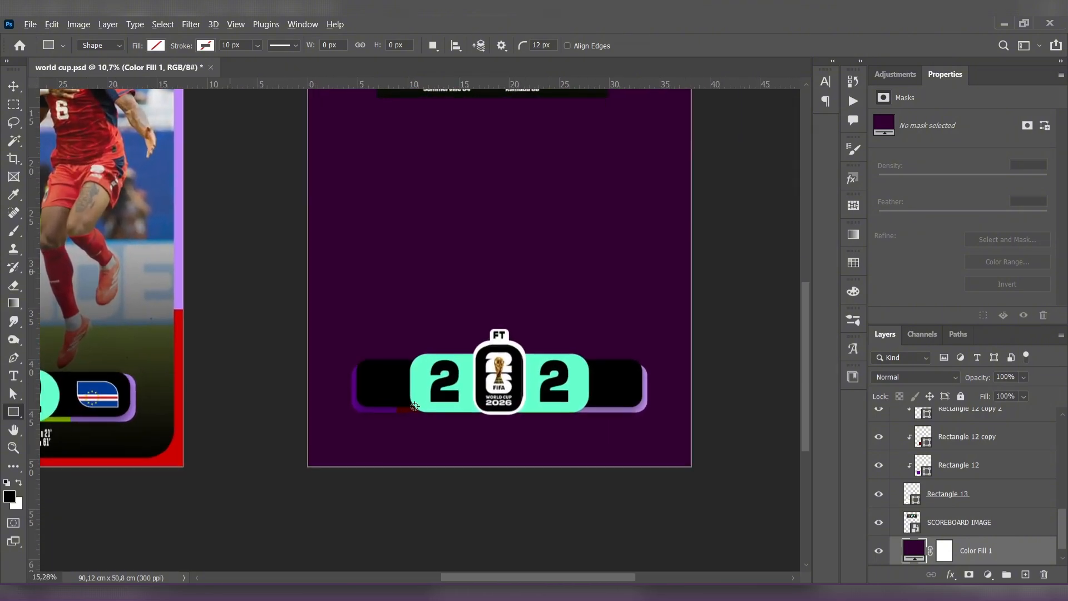
pyautogui.scroll(2, 415, 406)
pyautogui.press('v')
pyautogui.click(312, 357)
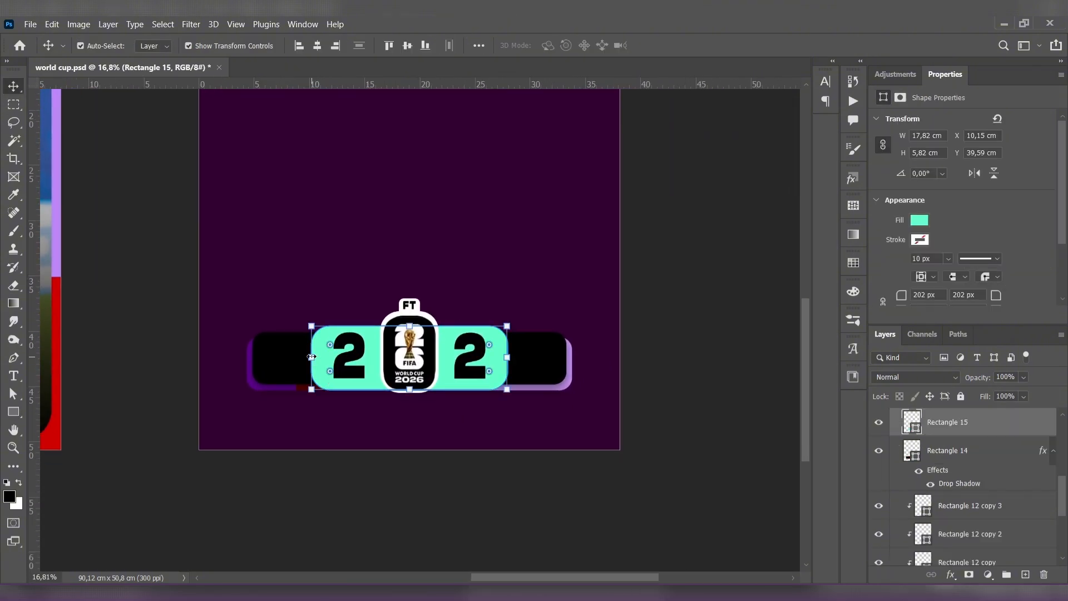
pyautogui.moveTo(312, 357); pyautogui.dragTo(317, 357)
pyautogui.moveTo(507, 357); pyautogui.dragTo(500, 356)
pyautogui.moveTo(322, 357); pyautogui.dragTo(325, 357)
pyautogui.press('Return')
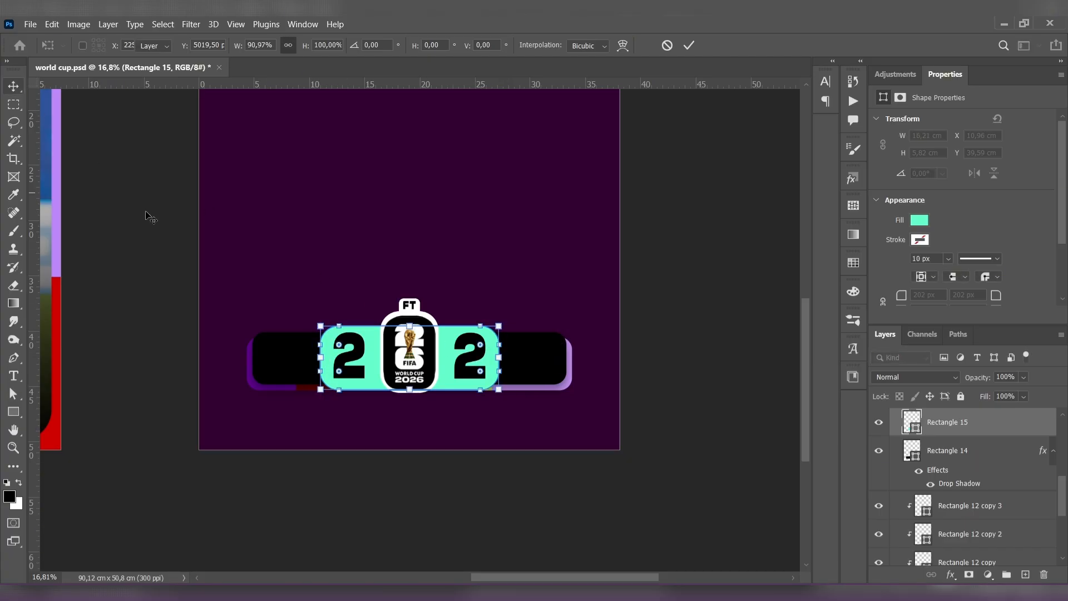
pyautogui.scroll(3, 364, 359)
pyautogui.moveTo(306, 347); pyautogui.dragTo(312, 348)
pyautogui.moveTo(524, 358); pyautogui.dragTo(506, 356)
pyautogui.click(577, 245)
pyautogui.scroll(-1, 576, 251)
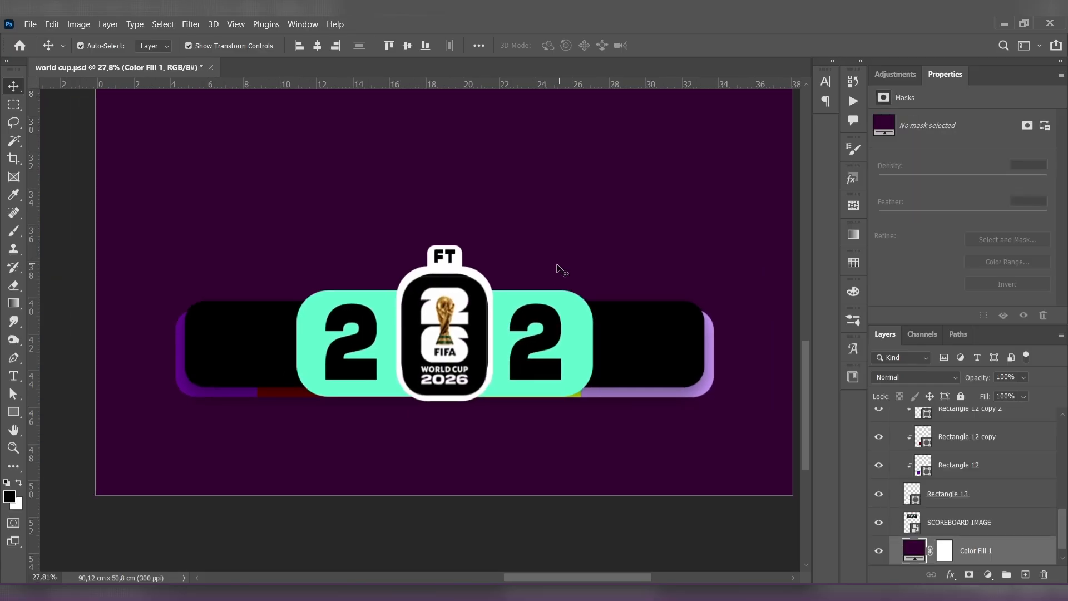
# - Draw a white rectangle of about 492 by 282 px on the black bar left of the mint panel
pyautogui.scroll(-1, 461, 319)
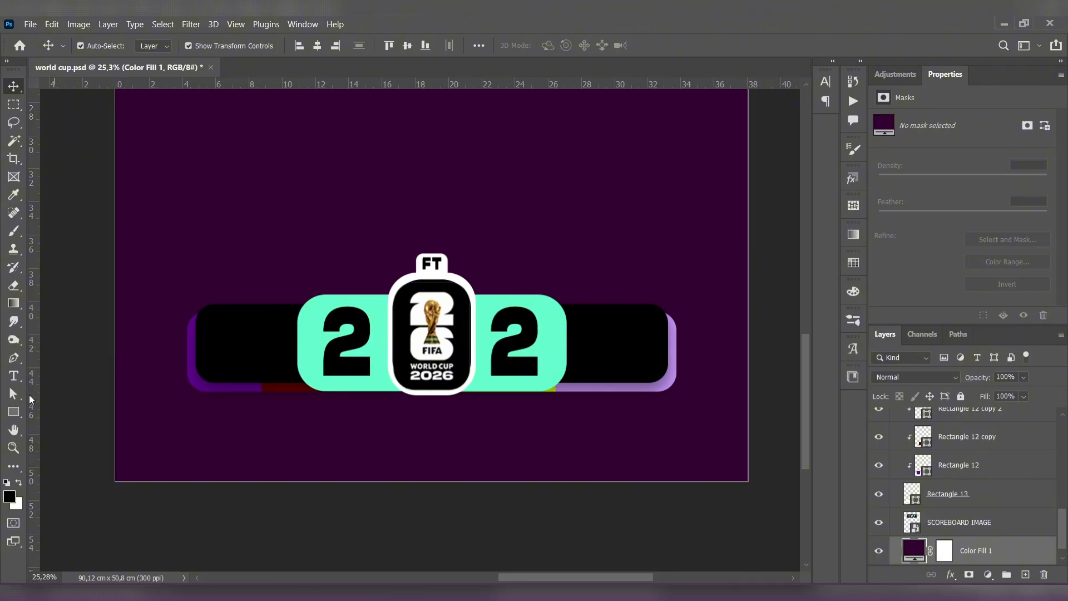
pyautogui.click(13, 412)
pyautogui.keyDown('ctrl'); pyautogui.click(208, 360); pyautogui.keyUp('ctrl')
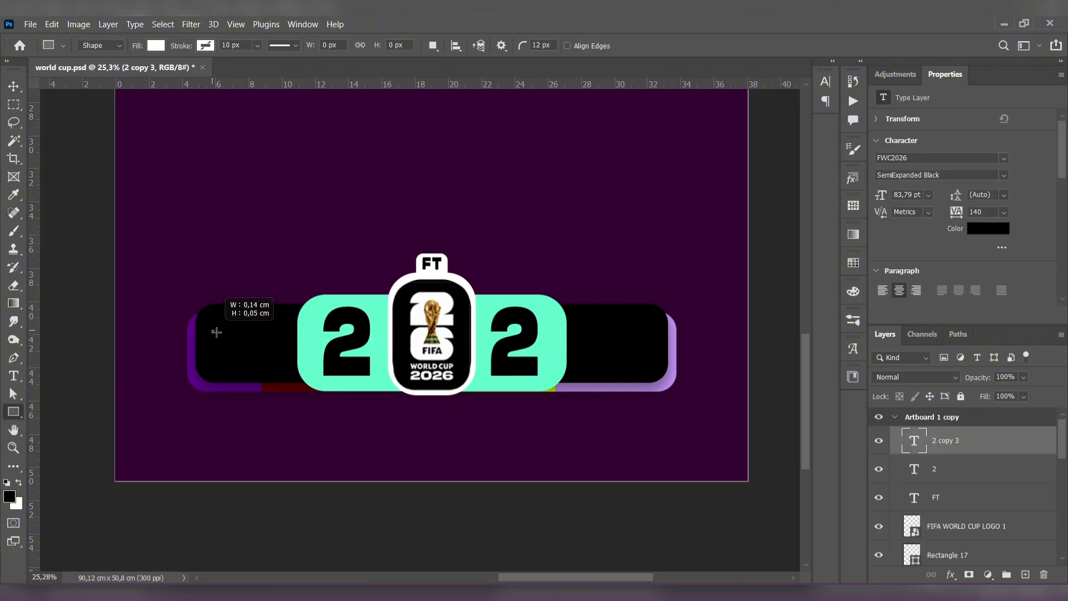
pyautogui.moveTo(216, 332); pyautogui.dragTo(368, 326)
pyautogui.scroll(-2, 946, 260)
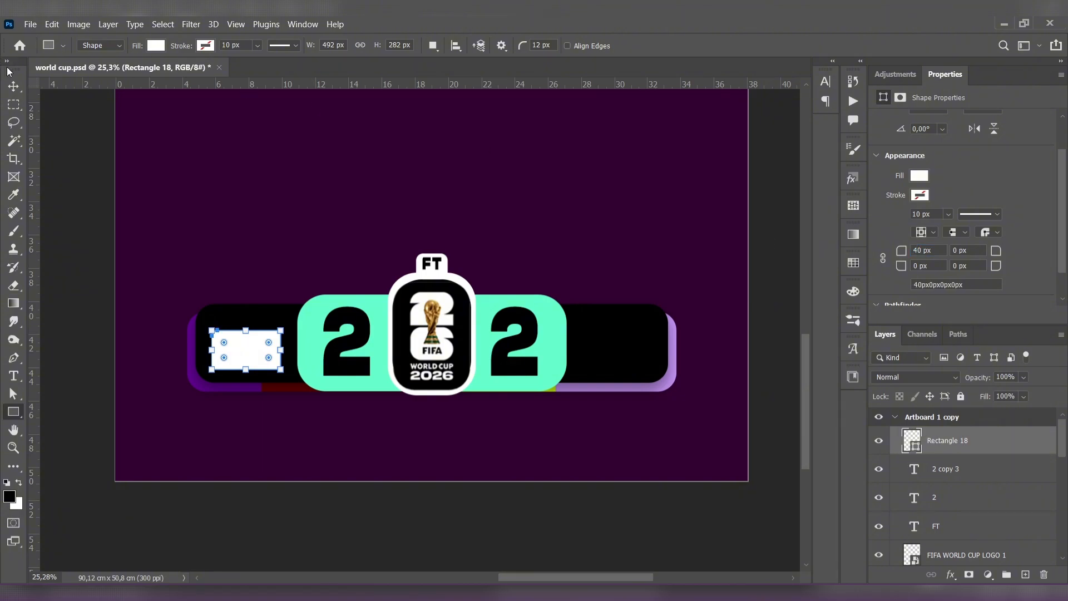
# - Set the white rectangle's corner radii to 0 px top-left, 200 px top-right and 200 px bottom-left
pyautogui.click(14, 86)
pyautogui.scroll(3, 202, 333)
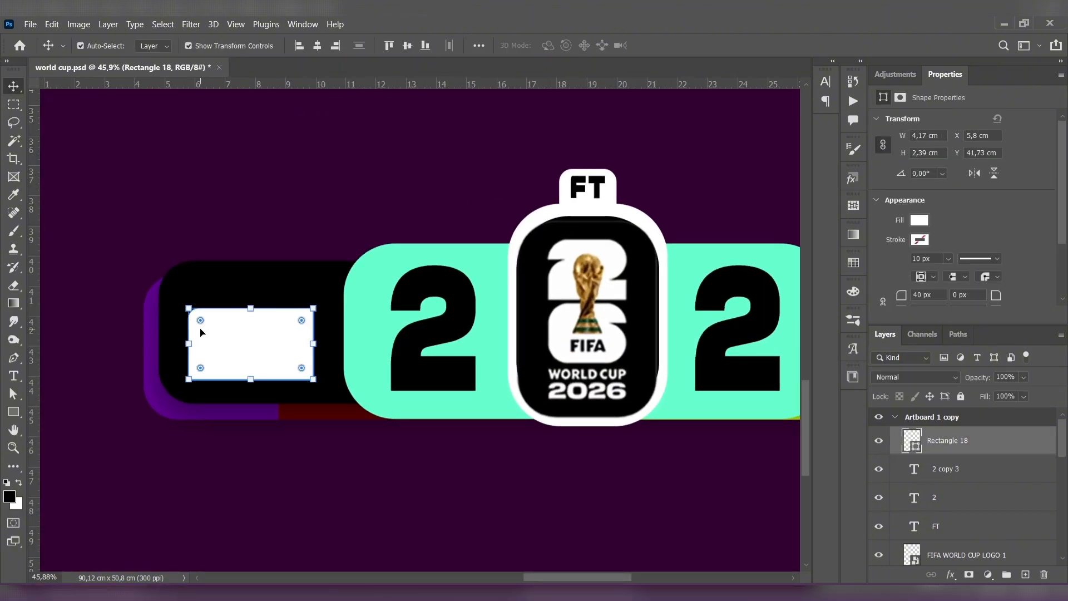
pyautogui.scroll(-2, 953, 278)
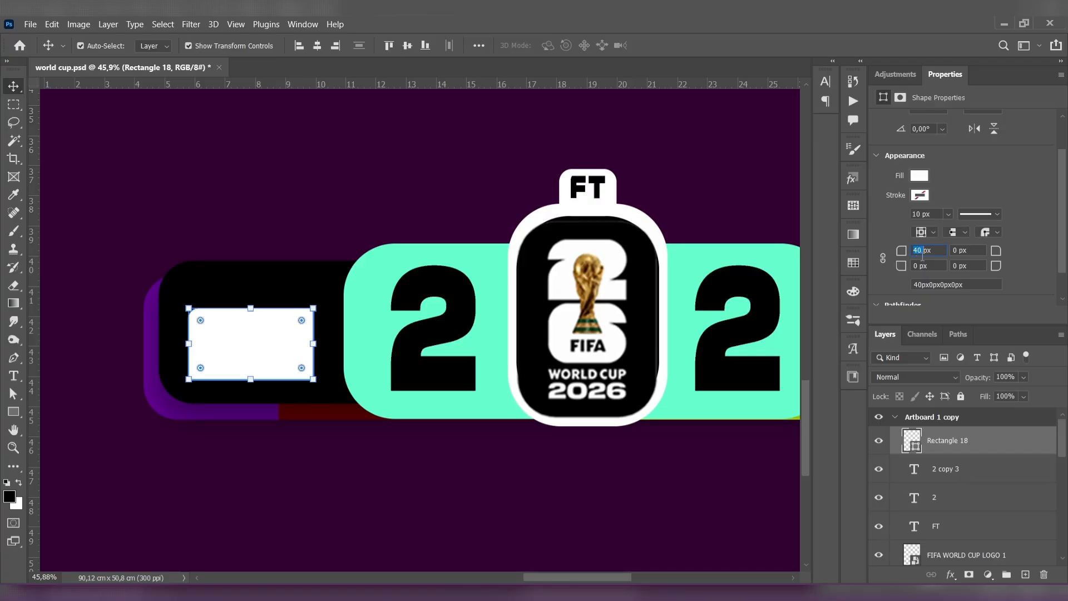
pyautogui.write('00')
pyautogui.press('Return')
pyautogui.write('200')
pyautogui.press('Return')
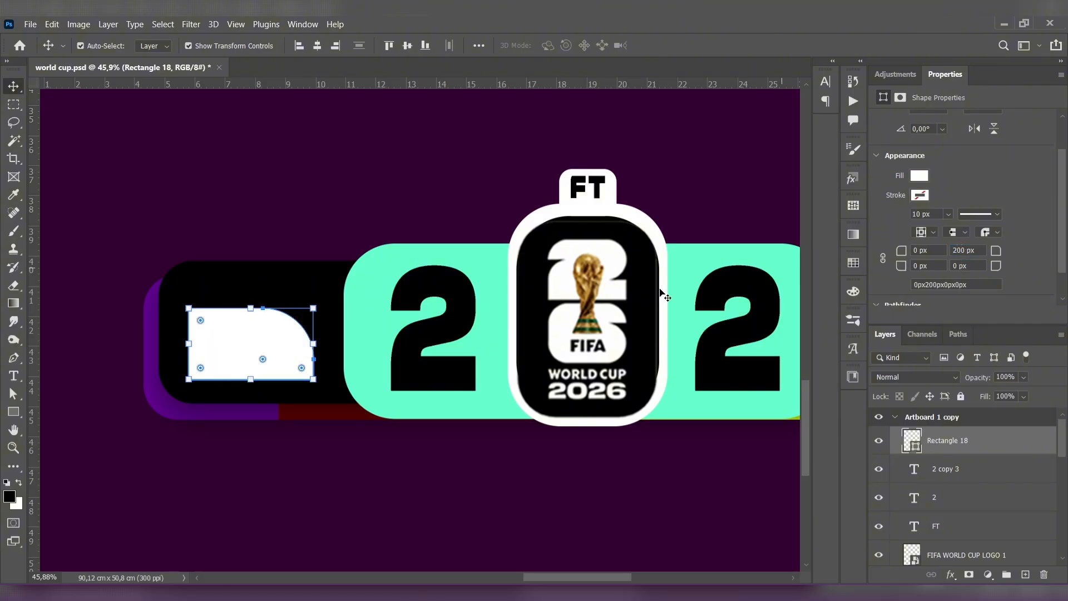
pyautogui.click(917, 265)
pyautogui.write('200px')
pyautogui.press('Return')
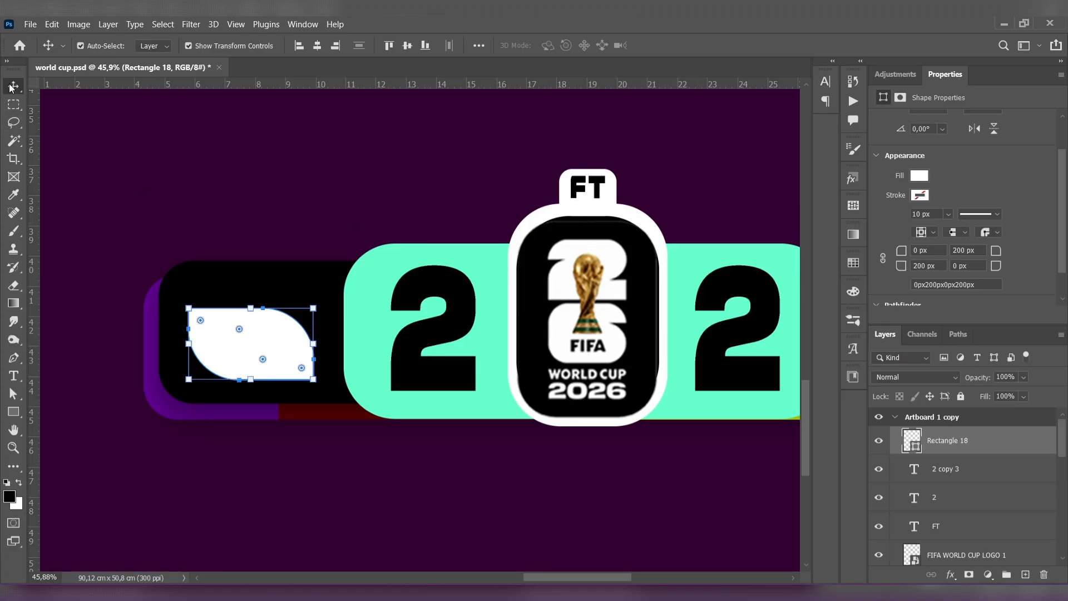
pyautogui.click(208, 212)
# - Center the white leaf shape vertically on the black bar and duplicate it onto the bar right of the mint panel
pyautogui.scroll(-3, 289, 265)
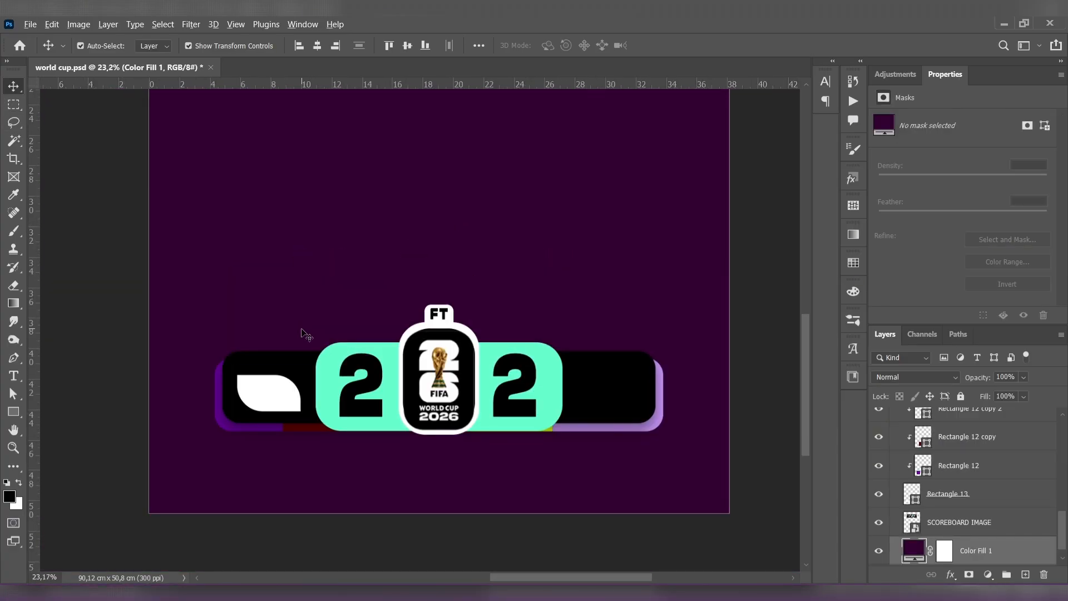
pyautogui.scroll(-2, 306, 335)
pyautogui.moveTo(320, 296); pyautogui.dragTo(336, 328)
pyautogui.scroll(1, 336, 404)
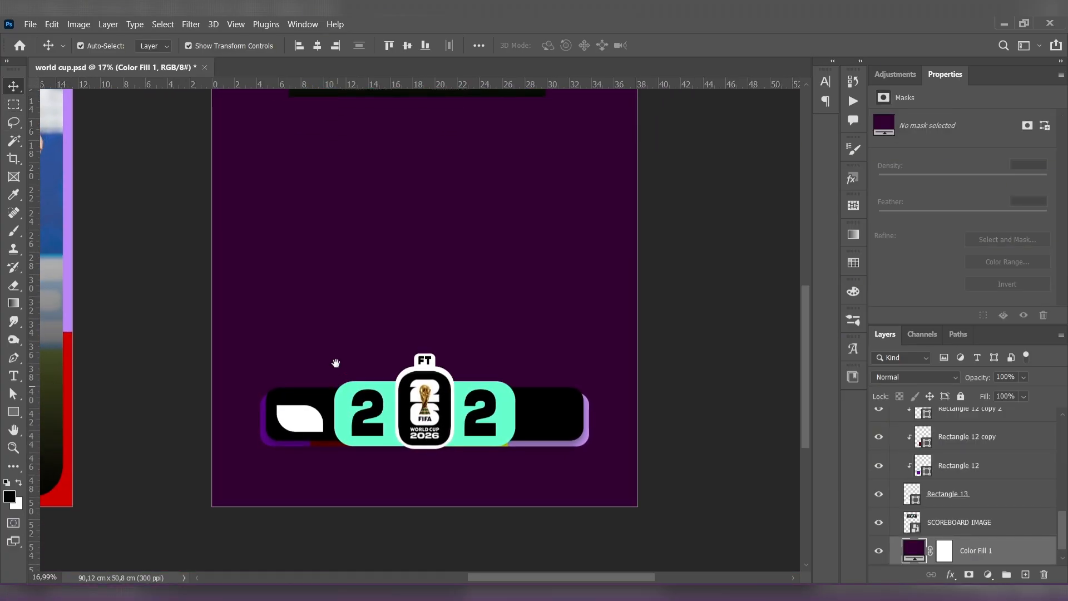
pyautogui.moveTo(299, 379); pyautogui.dragTo(550, 383)
pyautogui.click(167, 335)
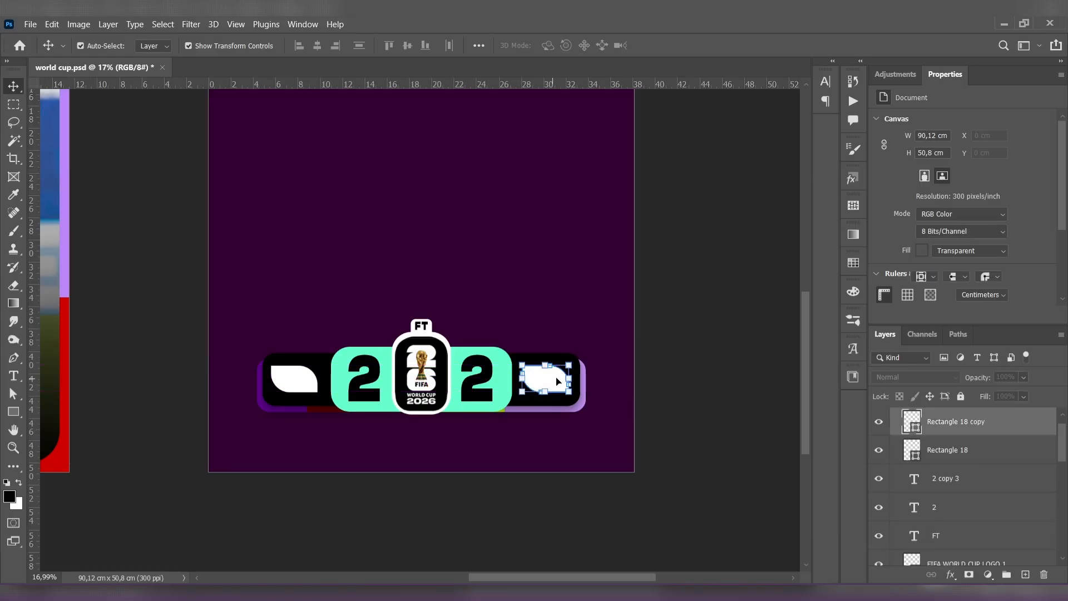
pyautogui.click(648, 375)
# - Scale the mint panel to 99.95% and nudge the black bar slightly down
pyautogui.scroll(2, 556, 384)
pyautogui.moveTo(451, 366); pyautogui.dragTo(499, 293)
pyautogui.scroll(2, 449, 326)
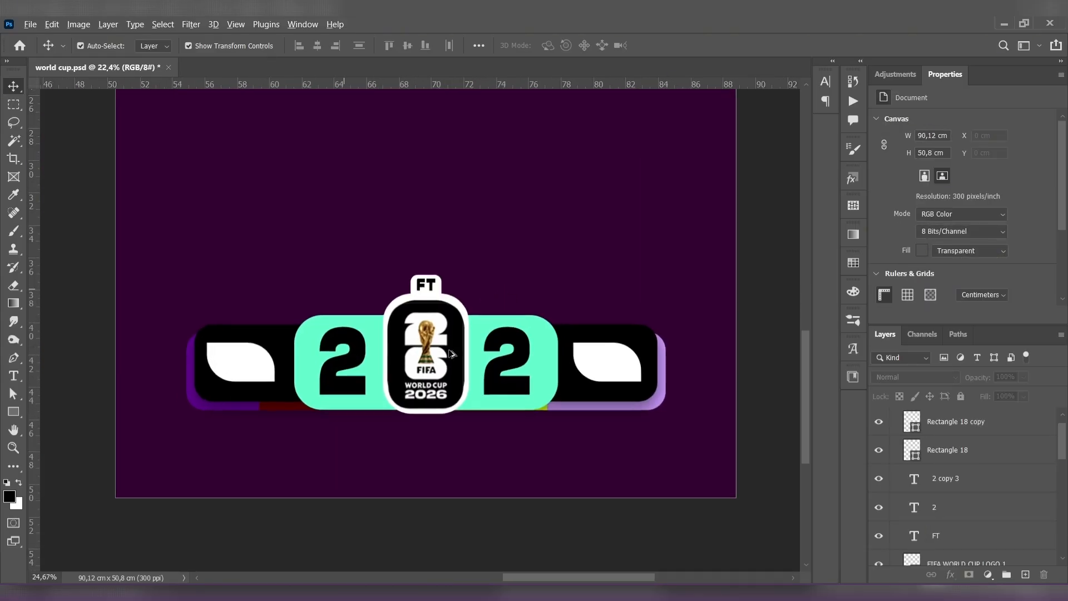
pyautogui.click(351, 437)
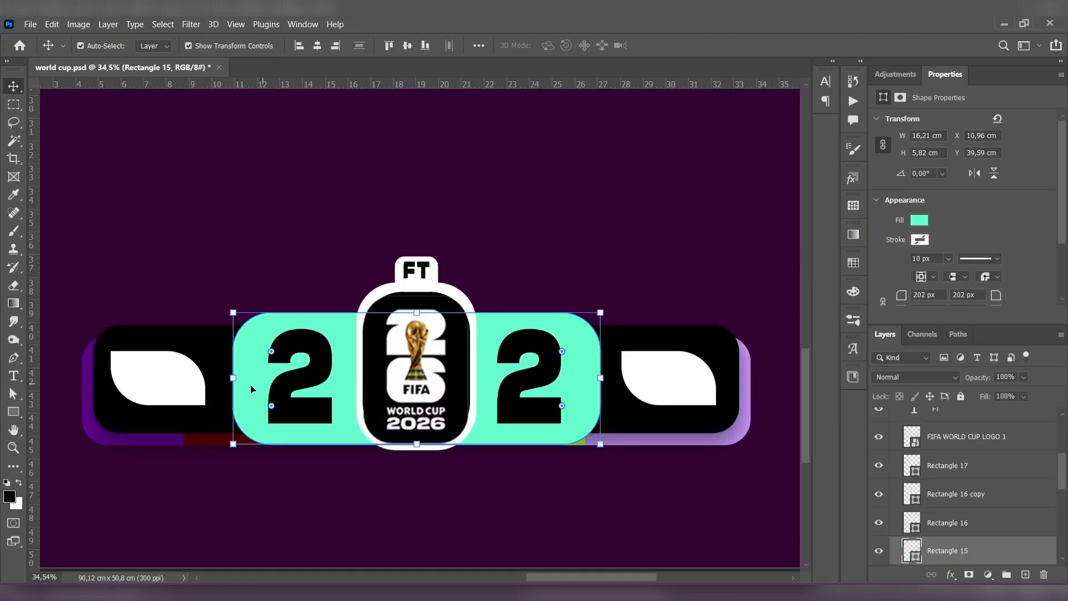
pyautogui.click(416, 313)
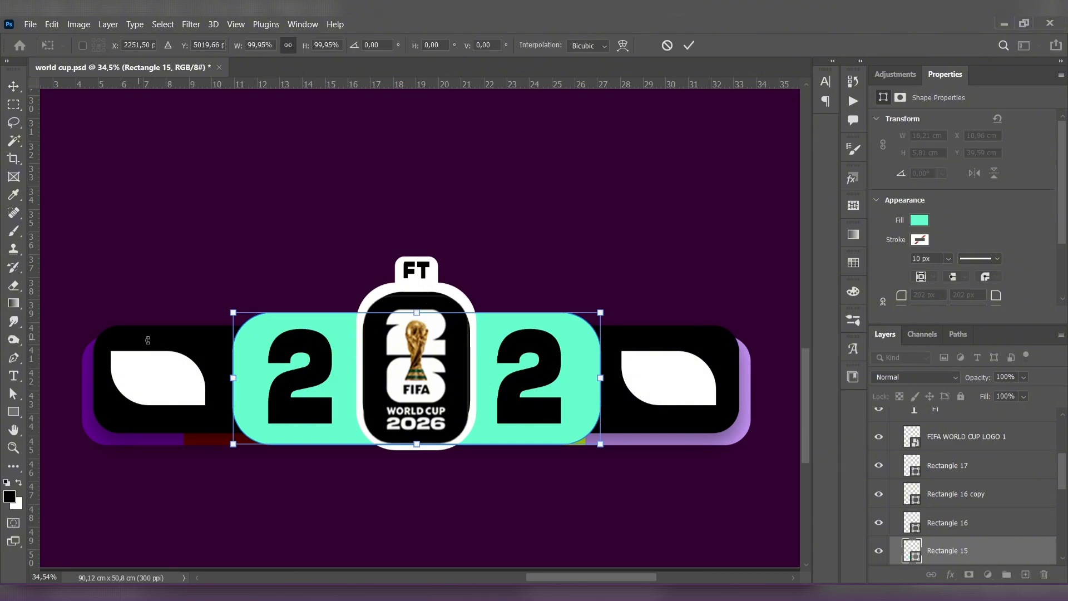
pyautogui.press('Return')
pyautogui.moveTo(209, 349); pyautogui.dragTo(209, 352)
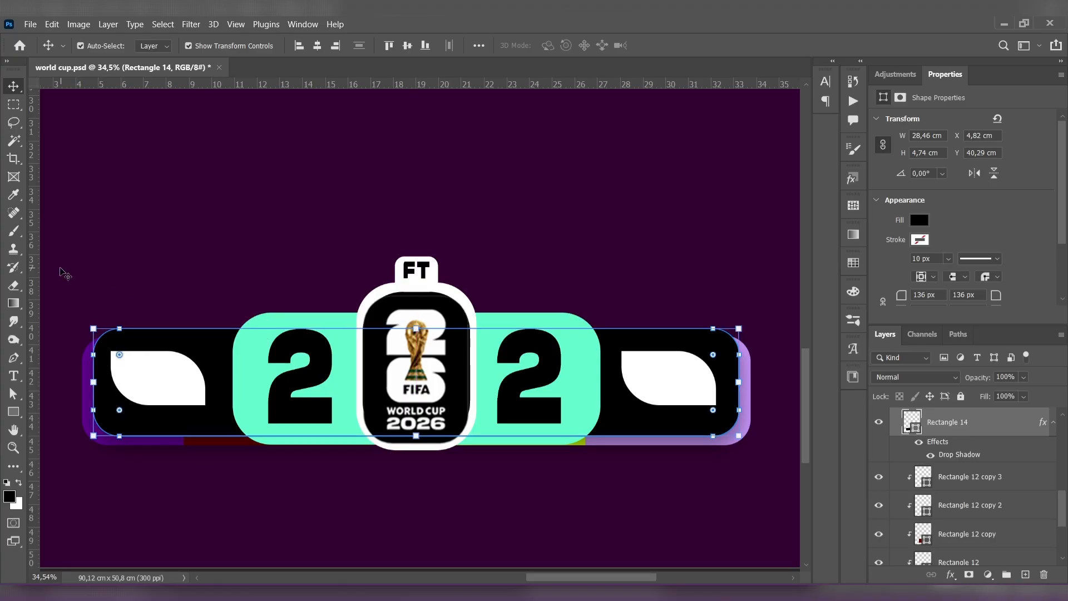
pyautogui.click(62, 269)
# - Scale the mint panel to about 96.81% width and 93.20% height
pyautogui.click(366, 380)
pyautogui.hotkey('ctrl', 't')
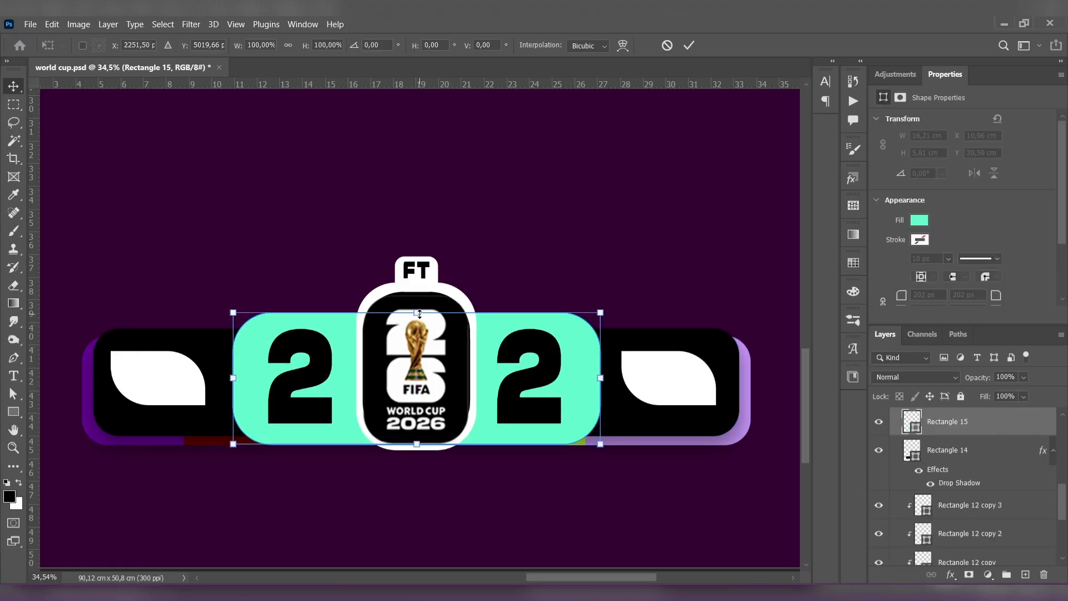
pyautogui.moveTo(233, 381); pyautogui.dragTo(239, 381)
pyautogui.moveTo(599, 381); pyautogui.dragTo(594, 382)
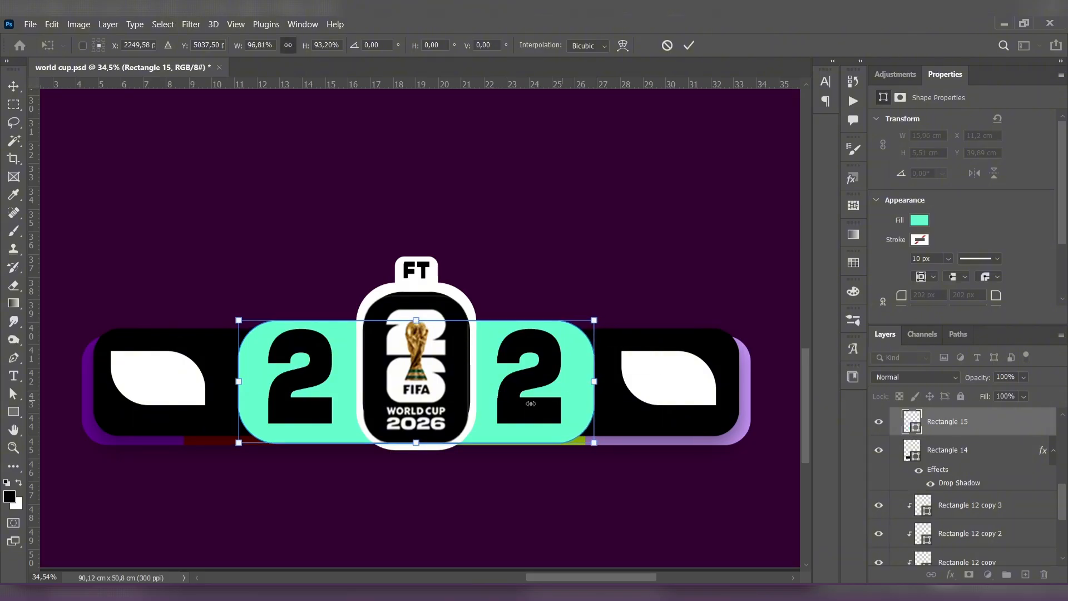
pyautogui.press('Return')
pyautogui.click(218, 199)
# - Change the font style of the score digit 2 left of the badge to Normal Regular
pyautogui.doubleClick(321, 365)
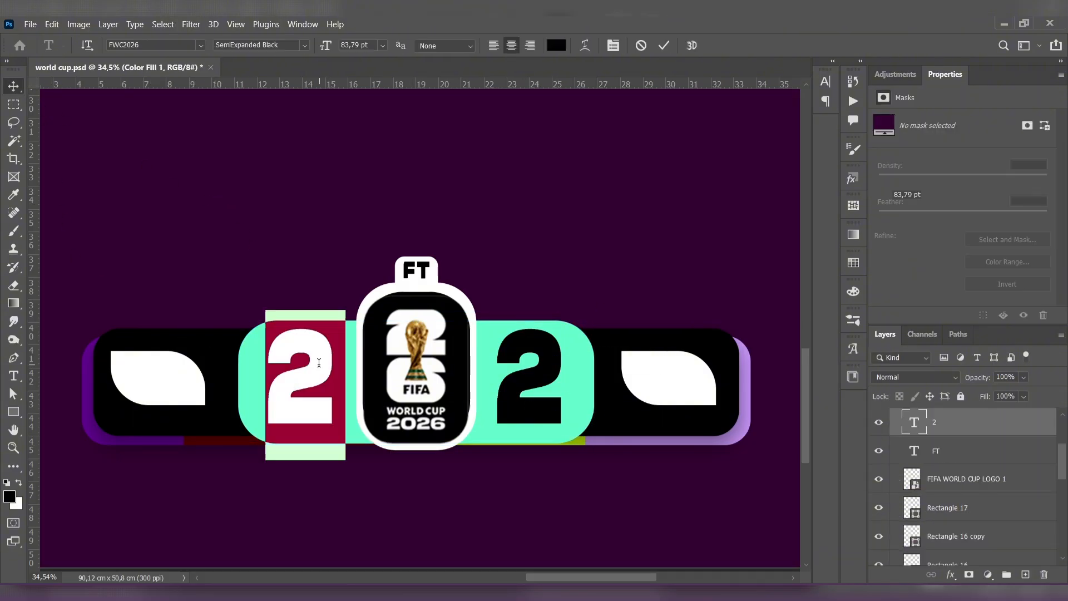
pyautogui.click(310, 48)
pyautogui.click(332, 100)
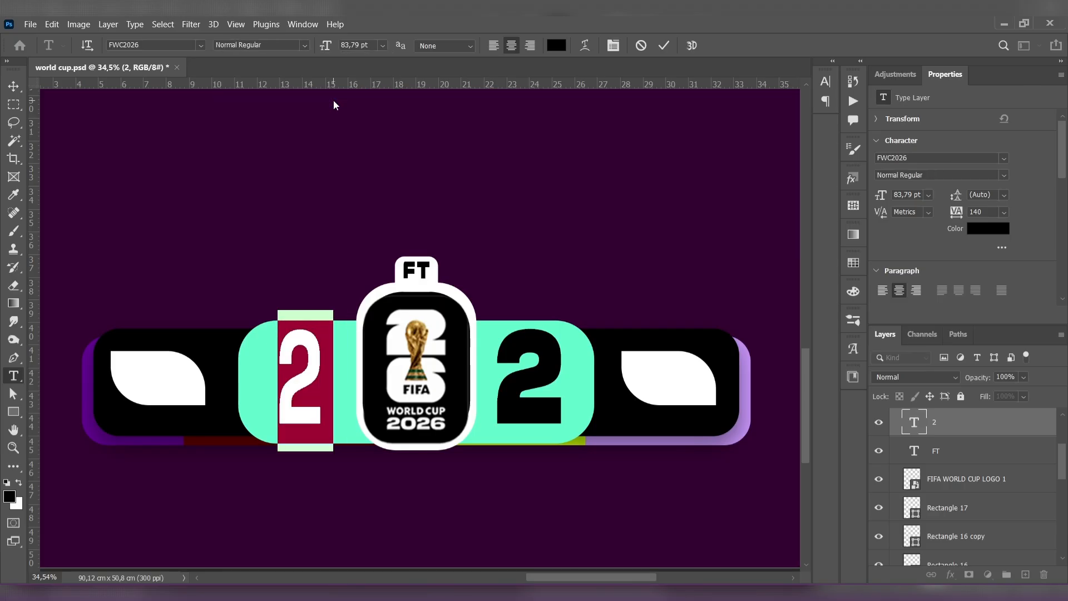
pyautogui.click(13, 87)
pyautogui.click(139, 146)
# - Change the font style of the score digit 2 right of the badge to Normal Regular
pyautogui.doubleClick(537, 380)
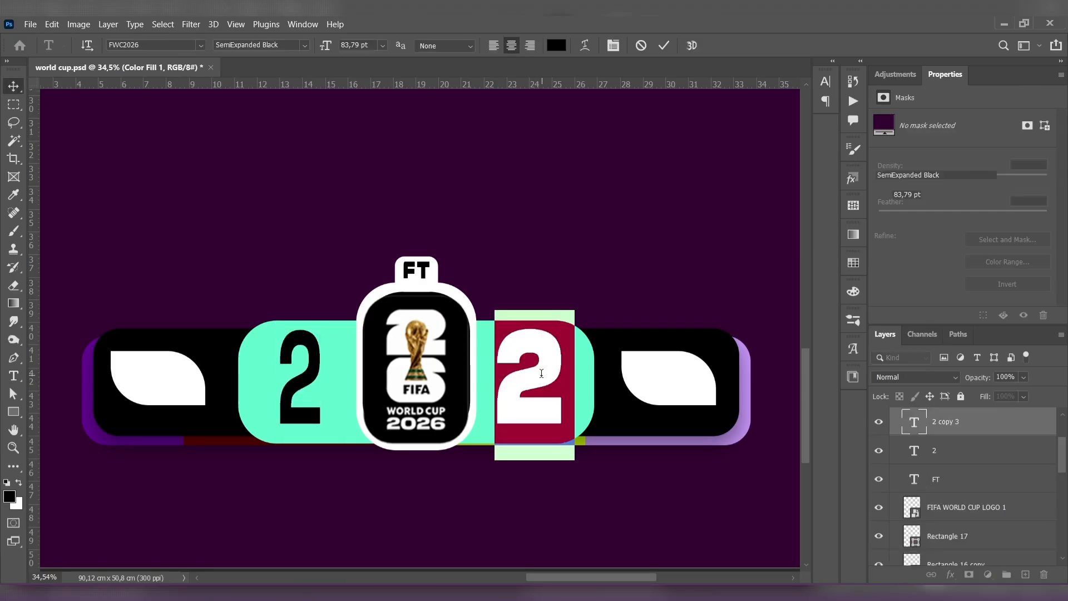
pyautogui.click(307, 48)
pyautogui.click(325, 100)
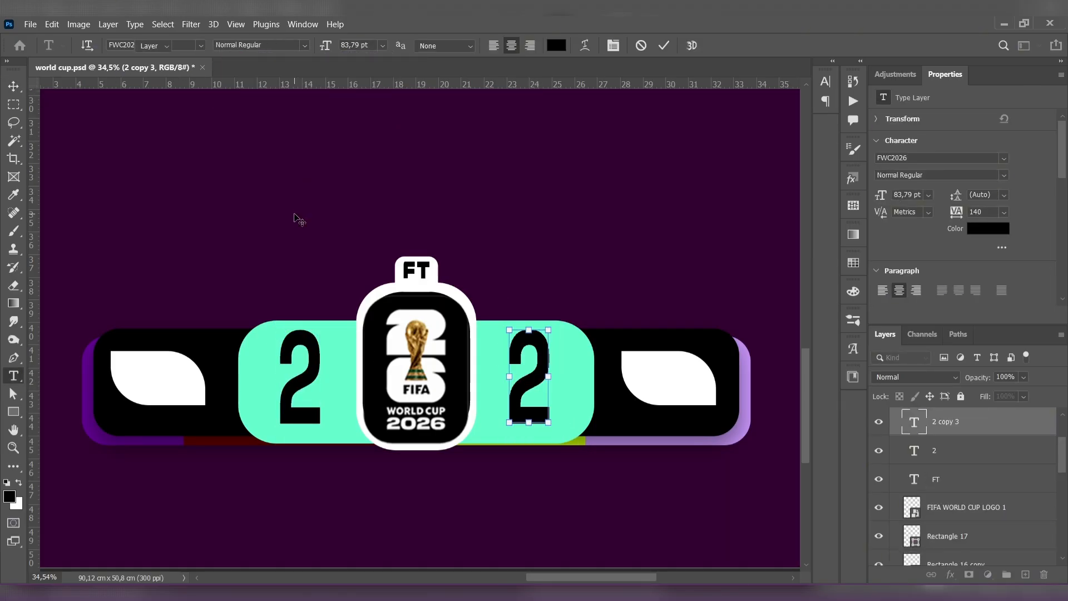
pyautogui.click(20, 87)
pyautogui.click(249, 215)
# - Nudge the mint panel and both score digits slightly down to align them with the black bar
pyautogui.moveTo(538, 366); pyautogui.dragTo(539, 369)
pyautogui.click(568, 258)
pyautogui.click(482, 428)
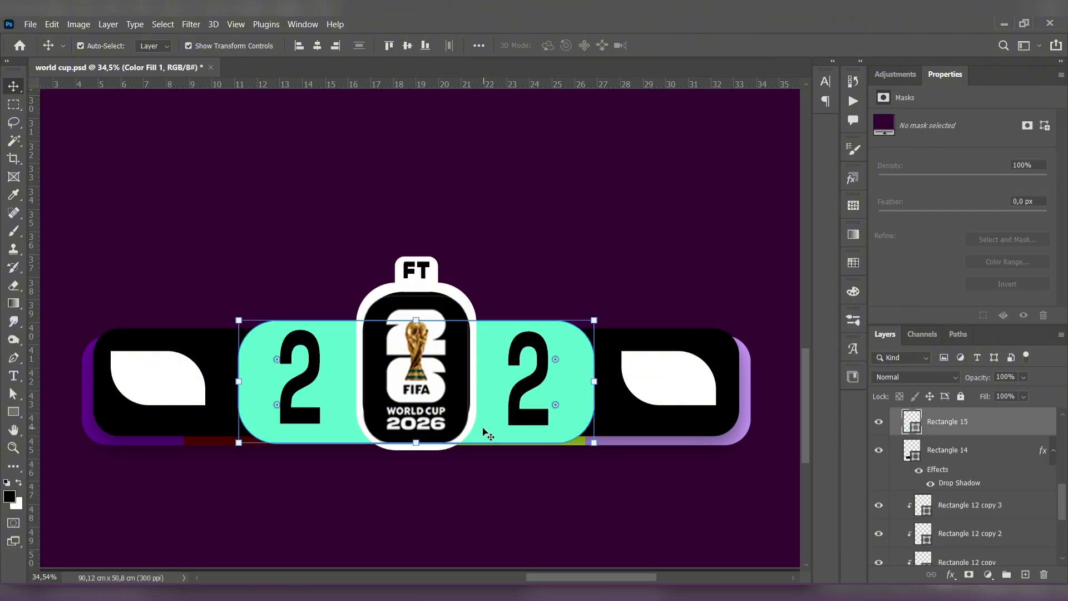
pyautogui.moveTo(474, 386); pyautogui.dragTo(485, 399)
pyautogui.click(184, 197)
pyautogui.moveTo(316, 356); pyautogui.dragTo(316, 360)
pyautogui.moveTo(543, 358); pyautogui.dragTo(543, 360)
# - Enlarge the white leaf shape right of the mint panel to 116.32%
pyautogui.click(661, 370)
pyautogui.click(661, 370)
pyautogui.moveTo(619, 407); pyautogui.dragTo(605, 380)
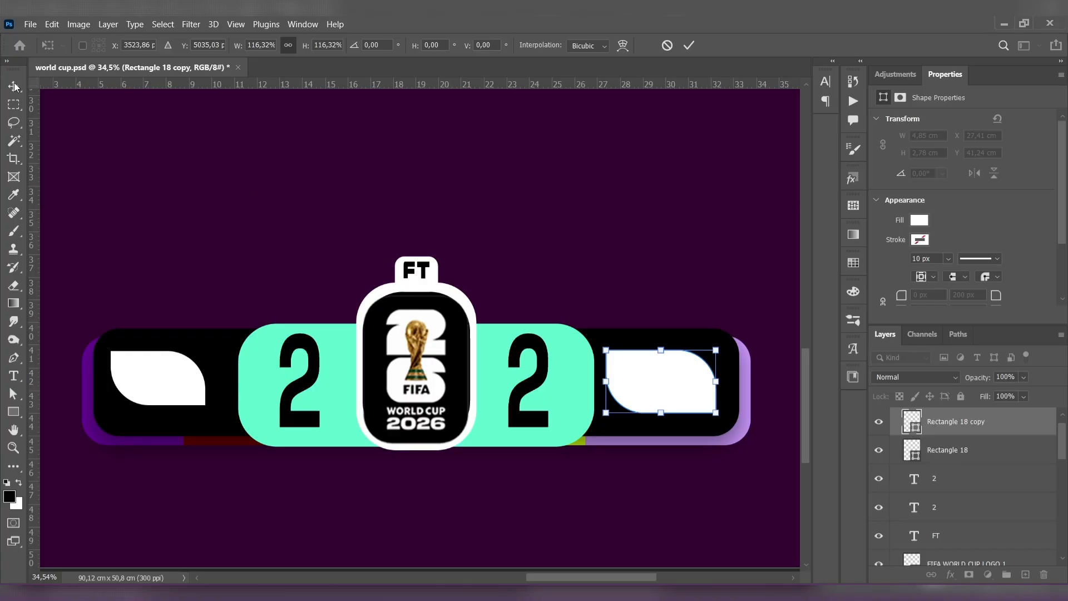
pyautogui.click(14, 86)
pyautogui.click(176, 362)
# - Delete the enlarged right leaf shape and replace it with a horizontal duplicate of the left leaf shape
pyautogui.click(655, 366)
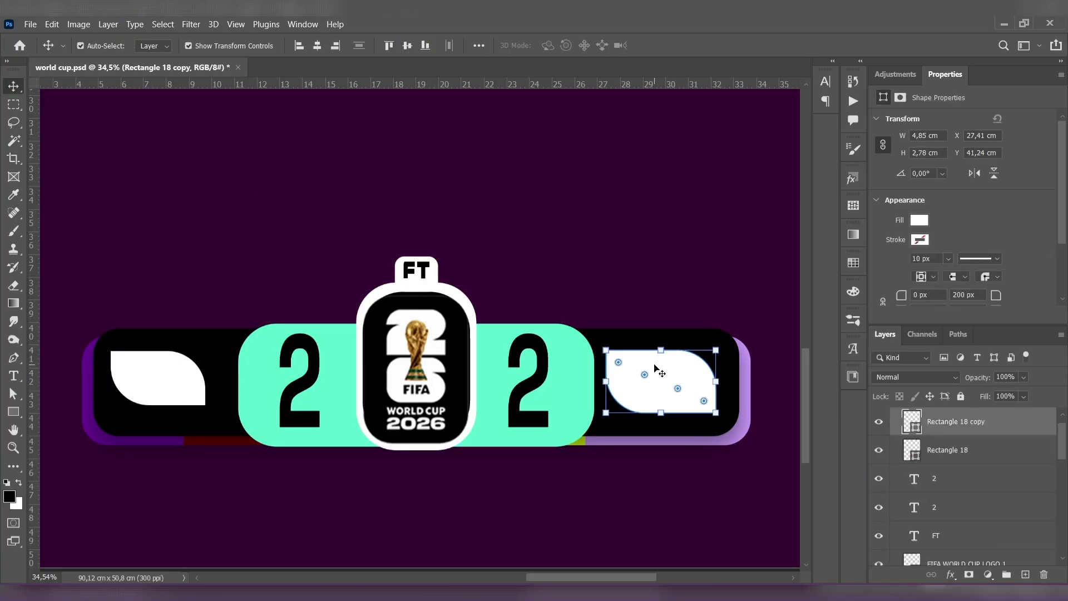
pyautogui.press('Delete')
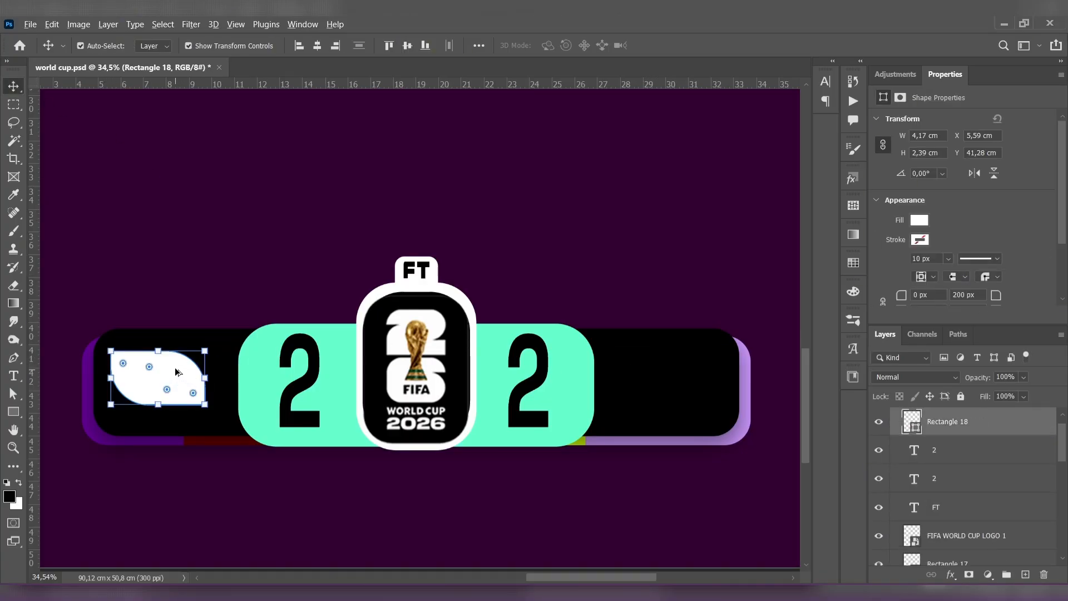
pyautogui.moveTo(176, 372); pyautogui.dragTo(676, 374)
pyautogui.click(691, 226)
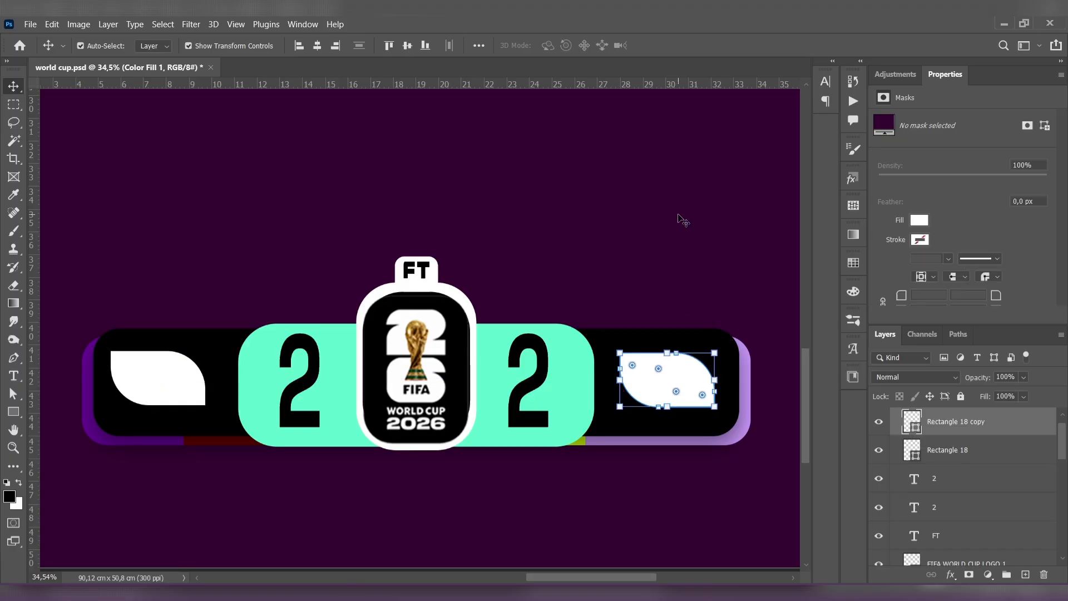
pyautogui.click(679, 216)
pyautogui.scroll(-7, 679, 216)
pyautogui.scroll(3, 575, 290)
pyautogui.moveTo(606, 220); pyautogui.dragTo(557, 241)
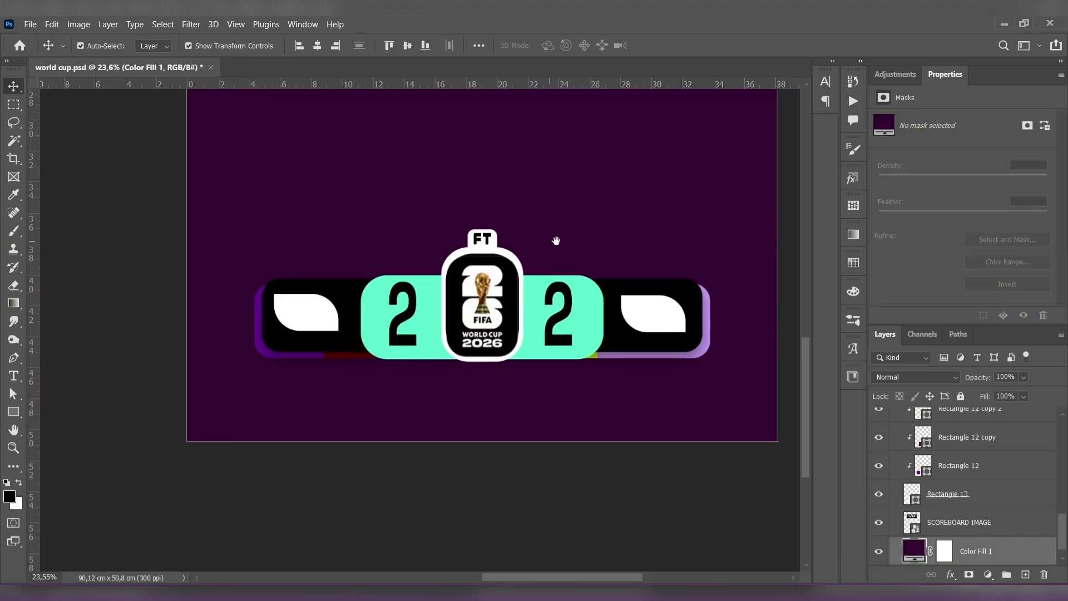
pyautogui.click(325, 313)
pyautogui.click(404, 204)
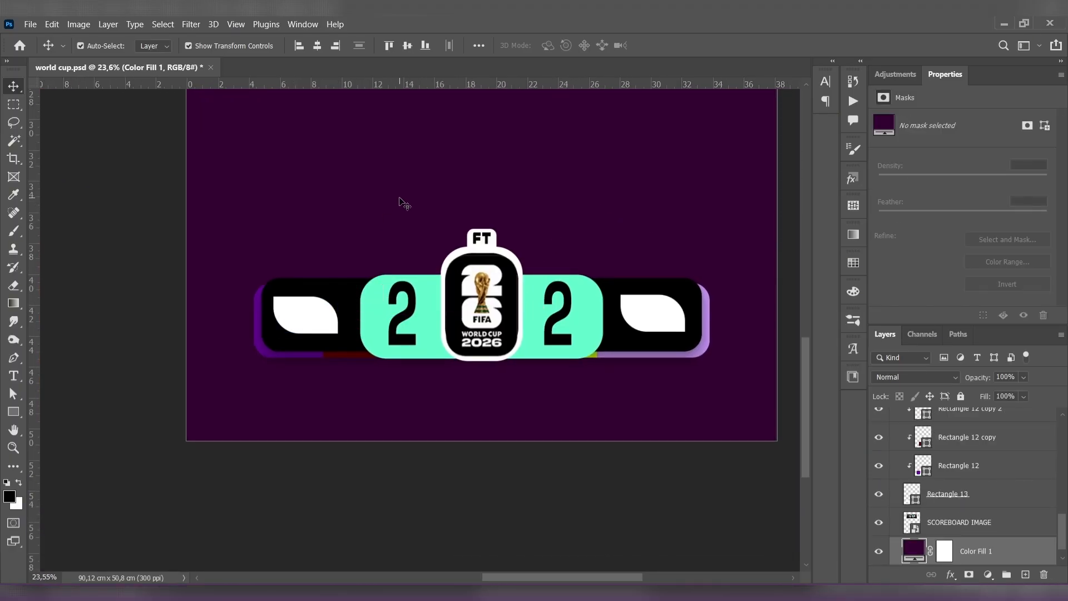
pyautogui.scroll(-5, 405, 204)
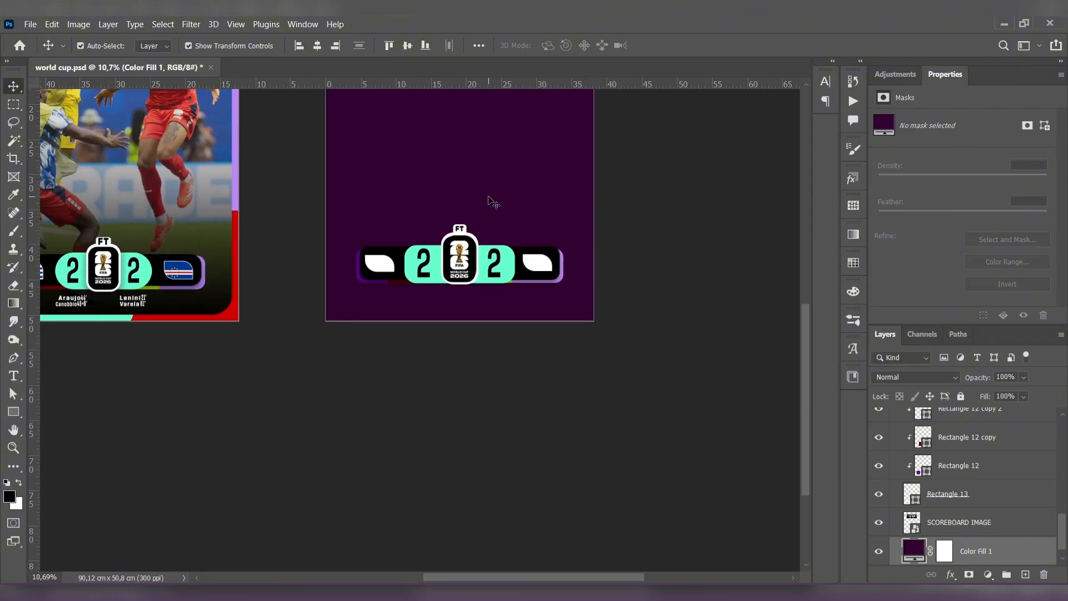
pyautogui.scroll(8, 446, 263)
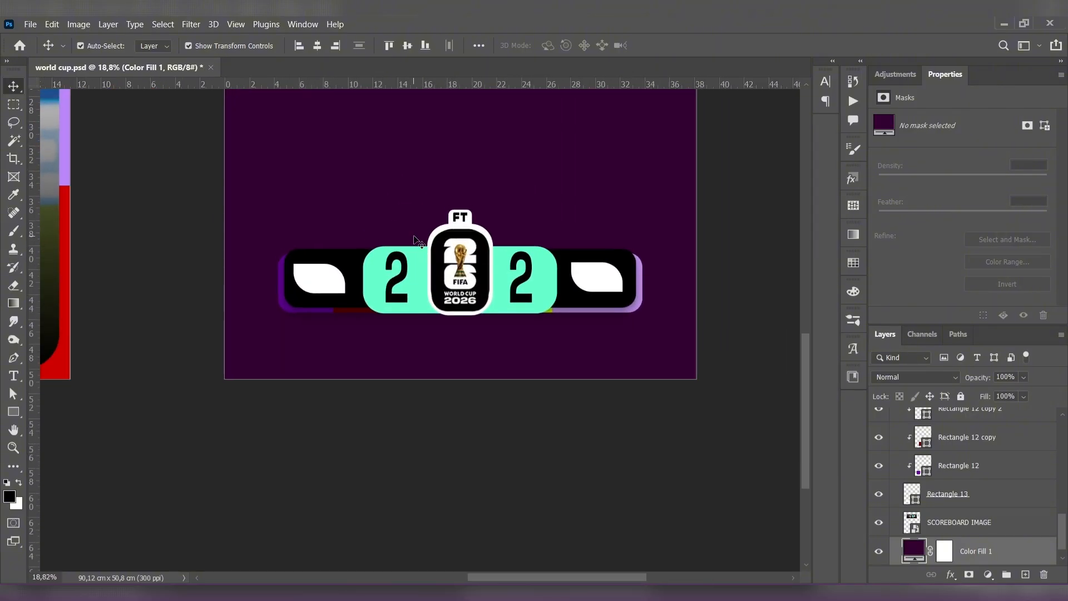
# - Set the two rounded corners of both white leaf shapes to a 150 px radius
pyautogui.click(294, 309)
pyautogui.scroll(-1, 962, 247)
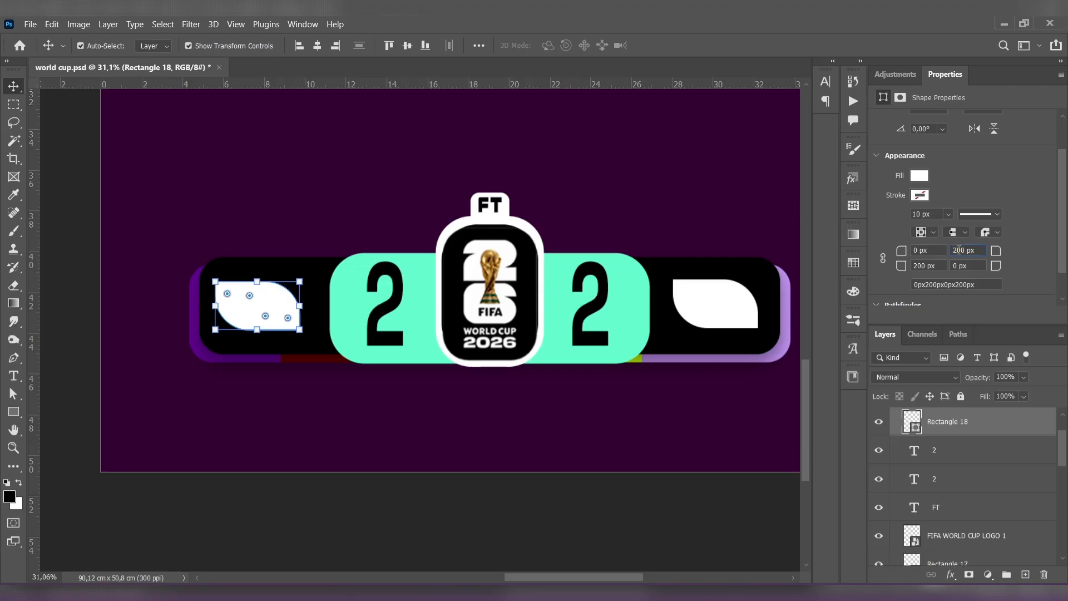
pyautogui.write('150px')
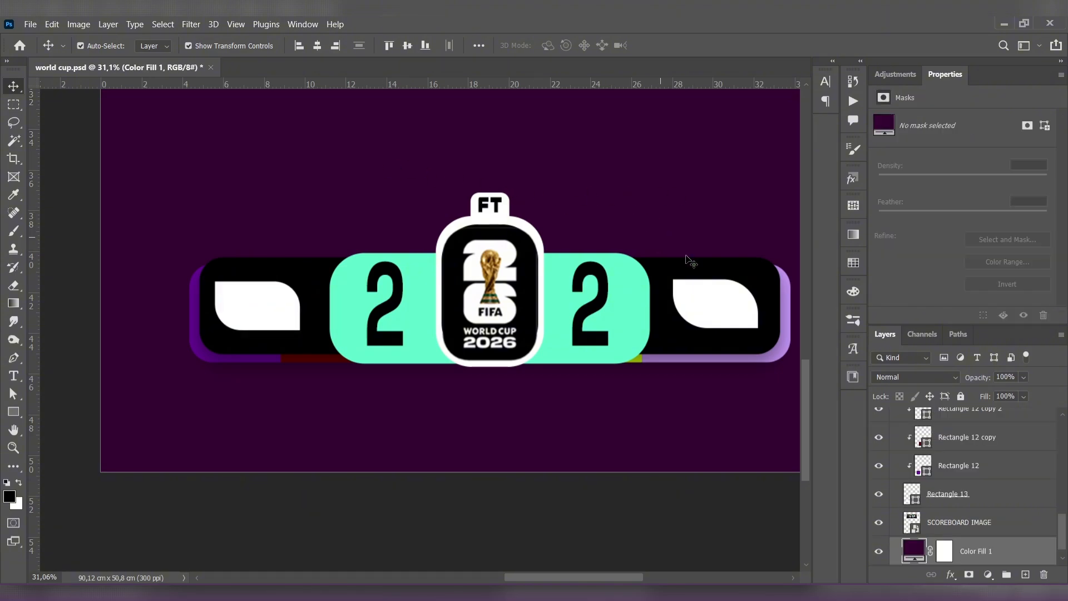
pyautogui.click(723, 312)
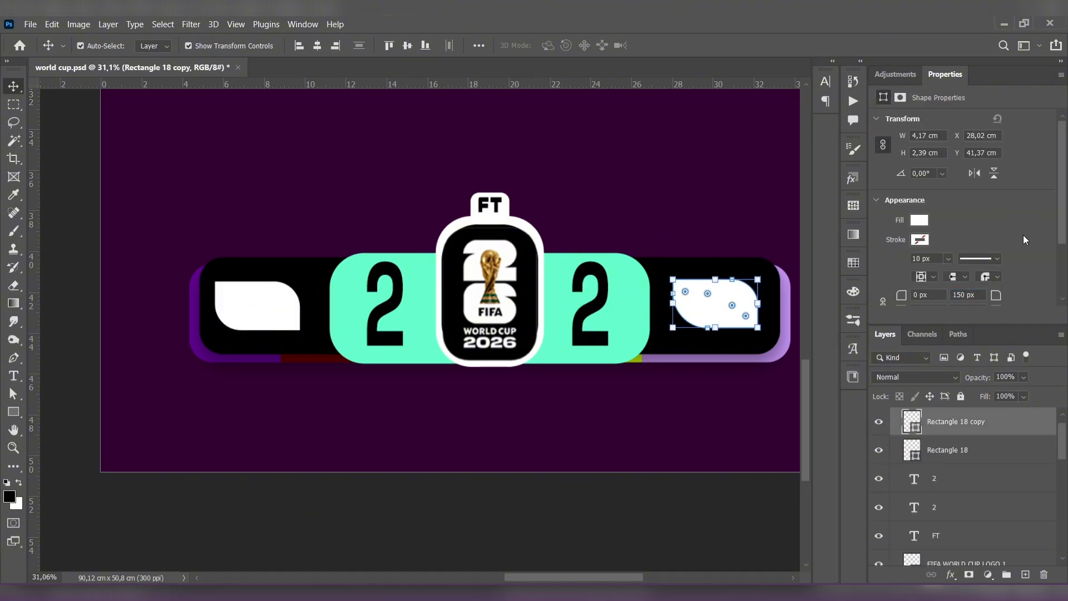
pyautogui.scroll(-3, 900, 234)
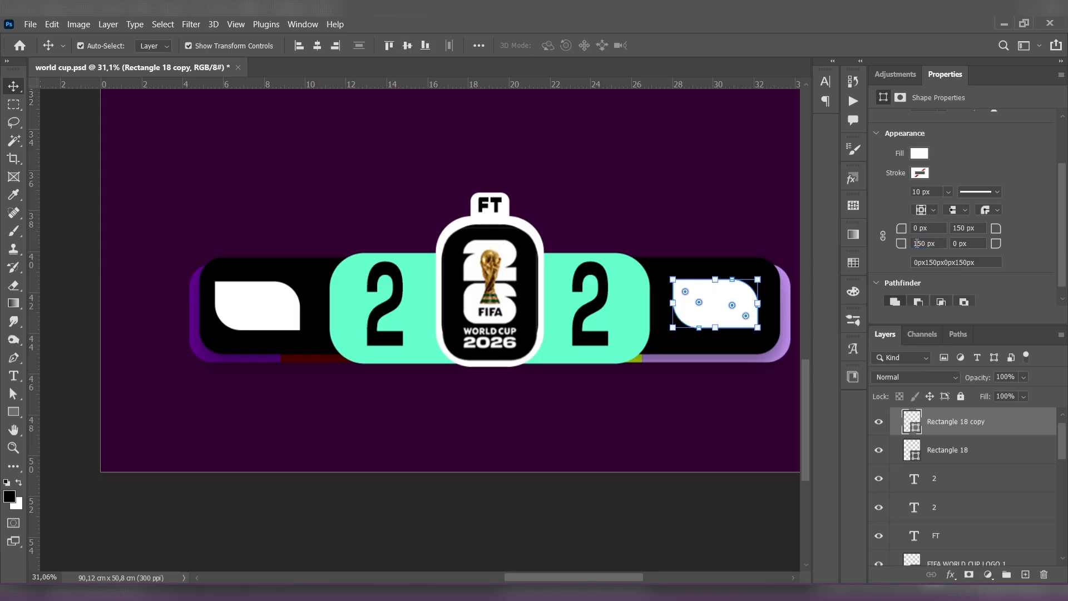
pyautogui.click(611, 198)
# - Paste the Uruguay flag over the left end of the scoreboard and bring its layer to the top of the second artboard
pyautogui.scroll(-2, 610, 198)
pyautogui.moveTo(633, 183); pyautogui.dragTo(599, 226)
pyautogui.scroll(-3, 628, 203)
pyautogui.scroll(1, 601, 227)
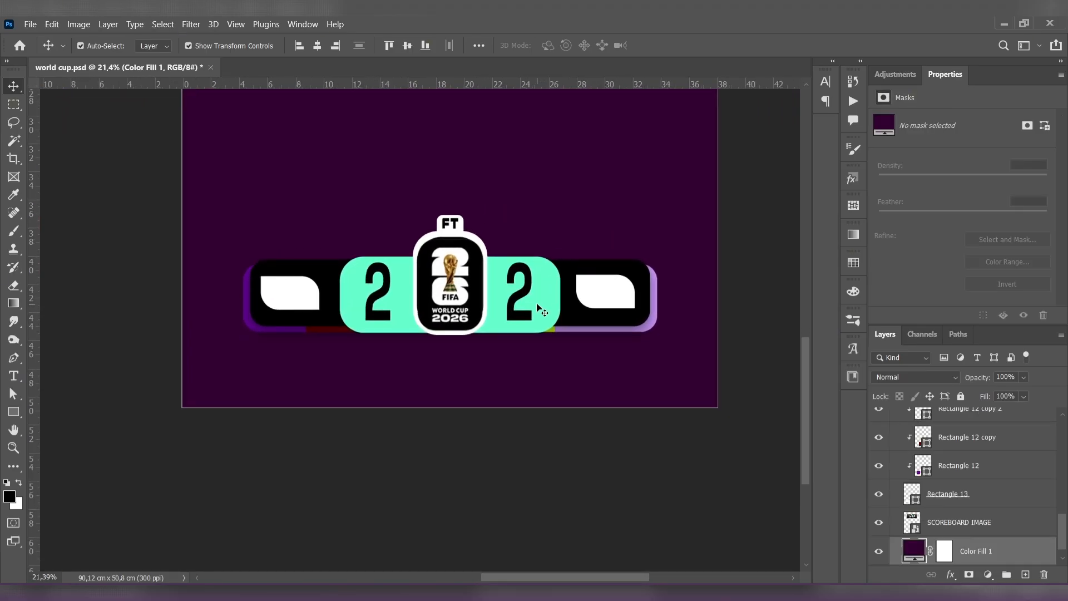
pyautogui.scroll(-6, 543, 303)
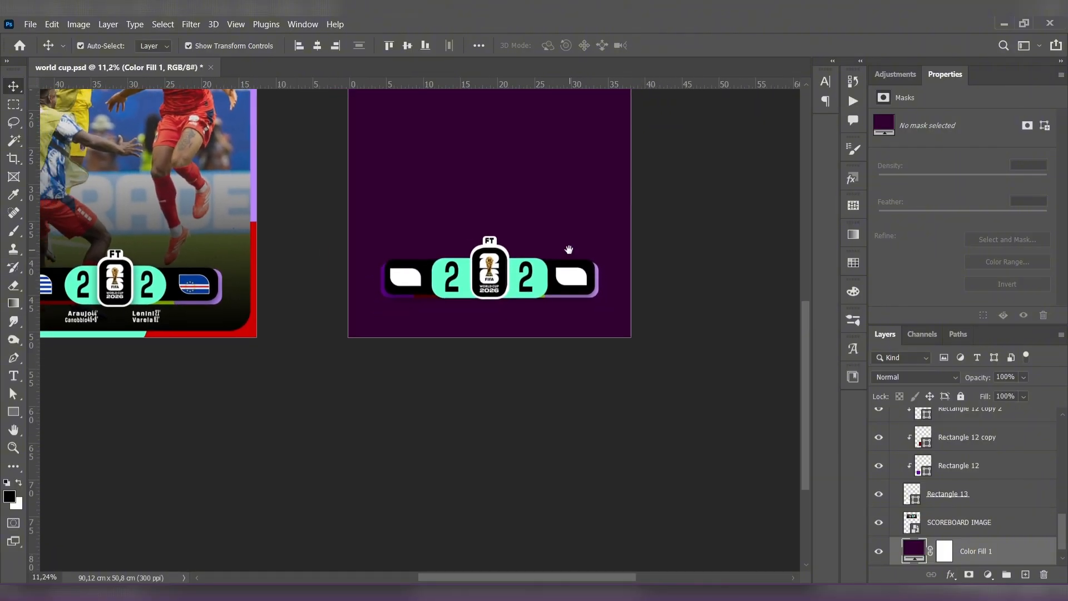
pyautogui.moveTo(568, 250); pyautogui.dragTo(681, 430)
pyautogui.hotkey('ctrl', 'v')
pyautogui.moveTo(609, 336); pyautogui.dragTo(640, 355)
pyautogui.moveTo(614, 341); pyautogui.dragTo(523, 427)
pyautogui.moveTo(977, 547); pyautogui.dragTo(975, 437)
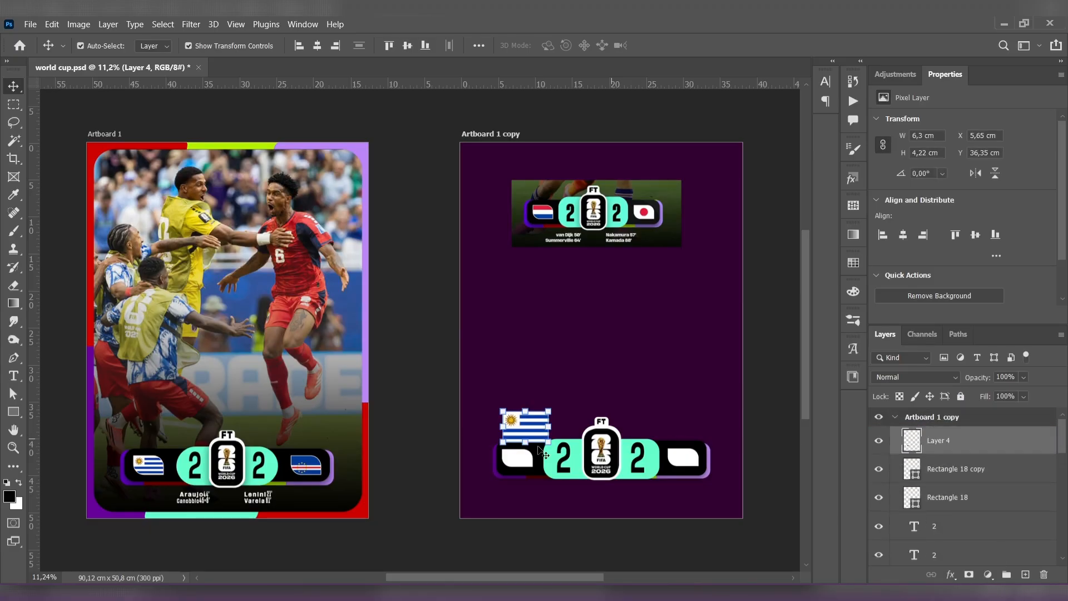
# - Lower the Uruguay flag's opacity to 33% and scale it to 67.65% so it covers the left leaf shape
pyautogui.moveTo(534, 432); pyautogui.dragTo(526, 462)
pyautogui.scroll(5, 524, 459)
pyautogui.moveTo(512, 394); pyautogui.dragTo(444, 284)
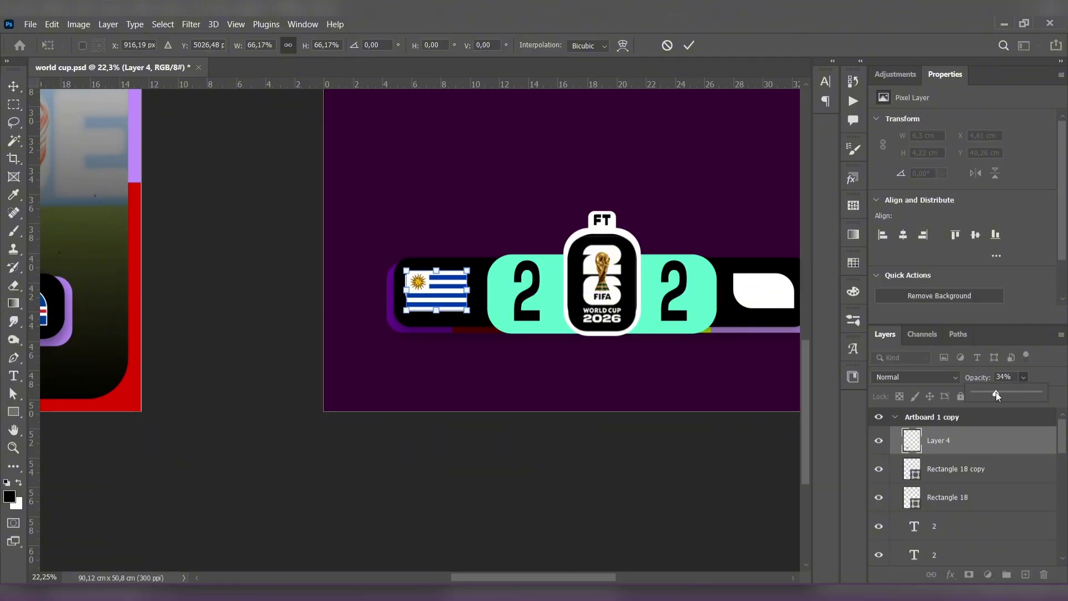
pyautogui.moveTo(996, 392); pyautogui.dragTo(995, 392)
pyautogui.moveTo(410, 292); pyautogui.dragTo(431, 304)
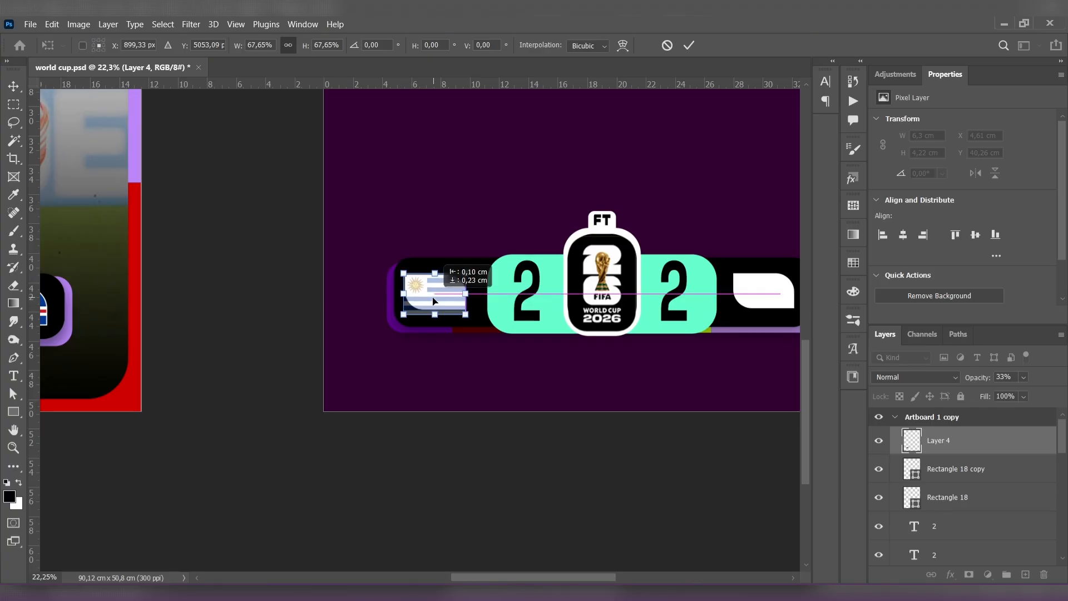
# - Clip the Uruguay flag to the layer below and place the left leaf's layer directly beneath the flag layer
pyautogui.keyDown('alt'); pyautogui.click(999, 453); pyautogui.keyUp('alt')
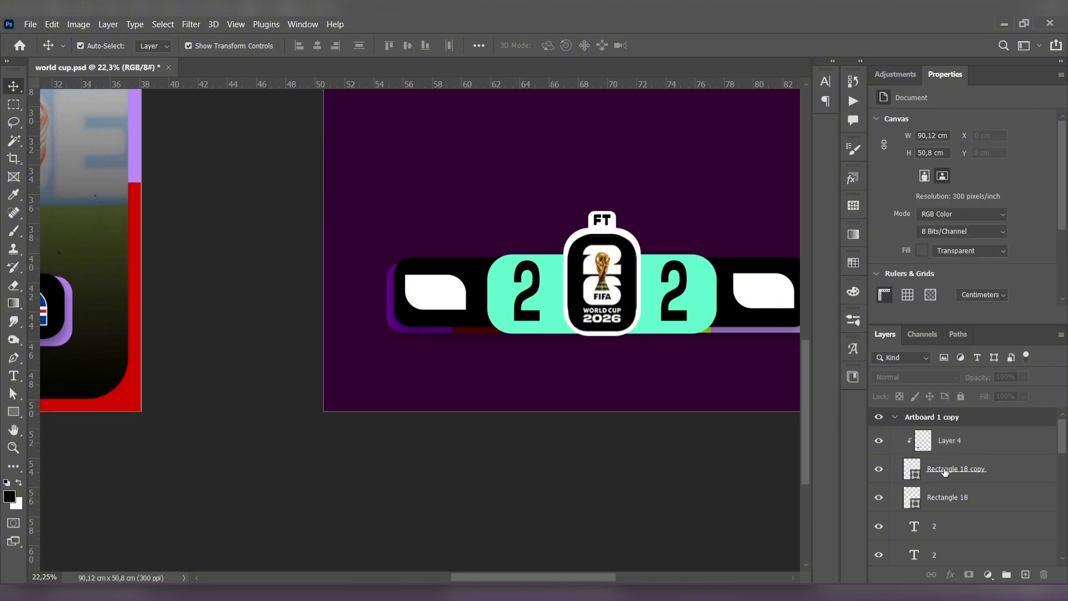
pyautogui.click(985, 476)
pyautogui.moveTo(966, 504); pyautogui.dragTo(957, 464)
pyautogui.click(696, 459)
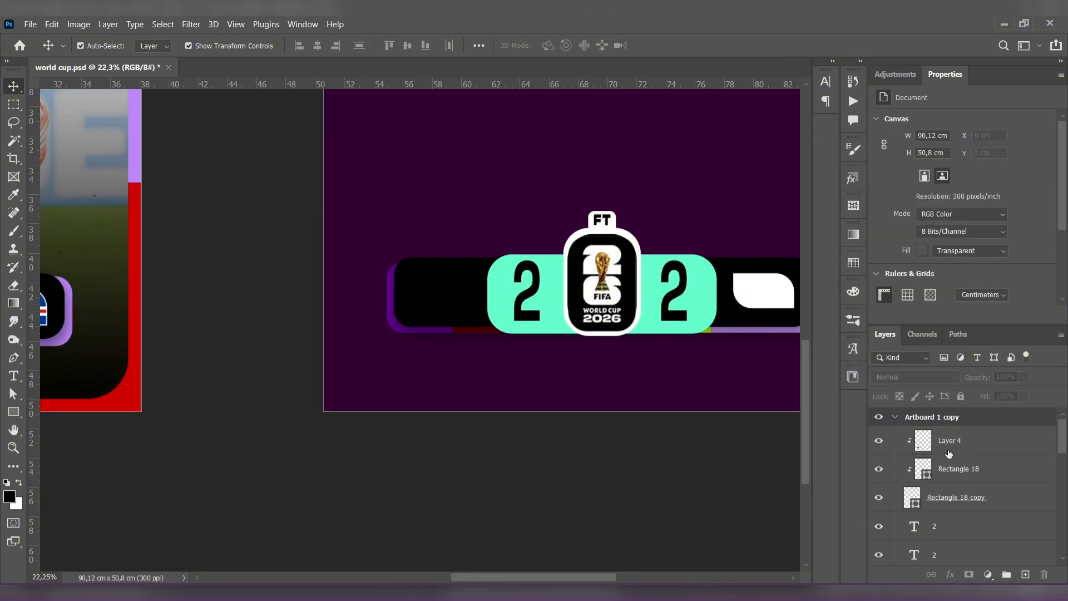
# - Release the left leaf from clipping and clip the Uruguay flag to that leaf alone, at 100% opacity
pyautogui.keyDown('alt'); pyautogui.click(987, 477); pyautogui.keyUp('alt')
pyautogui.click(618, 443)
pyautogui.click(1002, 449)
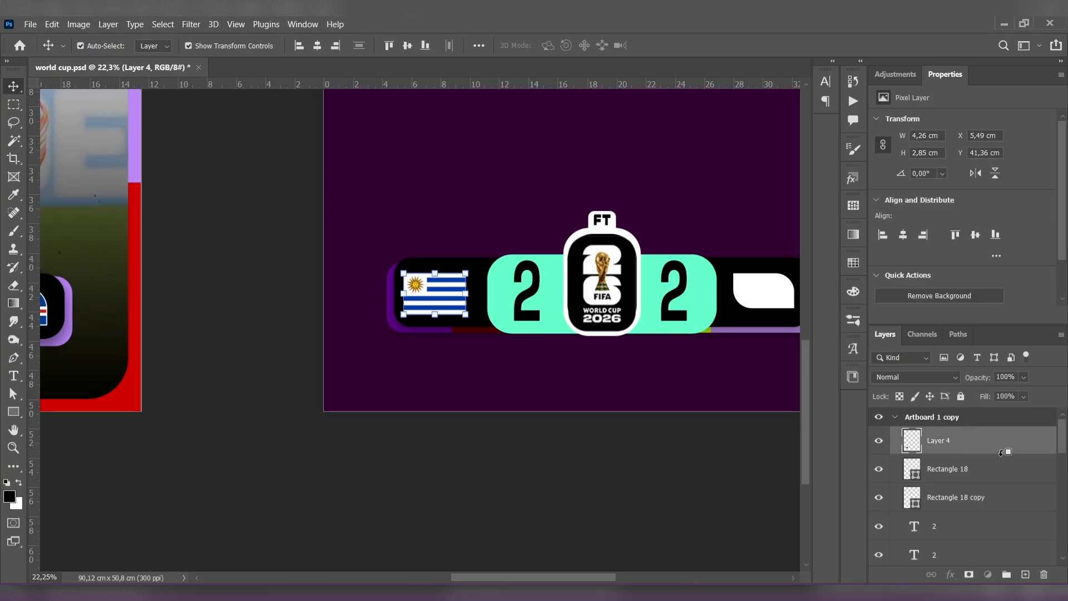
pyautogui.keyDown('alt'); pyautogui.click(1002, 452); pyautogui.keyUp('alt')
pyautogui.click(642, 432)
pyautogui.hscroll(5, 557, 432)
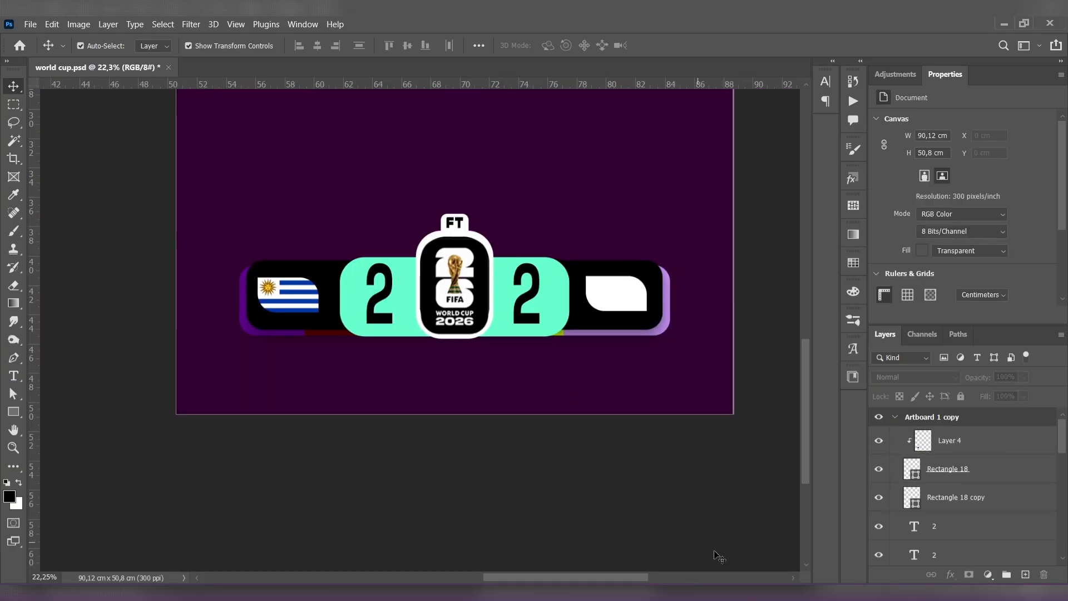
# - Paste the Cape Verde flag and scale it to 31.57% over the right leaf shape
pyautogui.scroll(3, 688, 306)
pyautogui.hotkey('ctrl', 'v')
pyautogui.moveTo(535, 275); pyautogui.dragTo(703, 303)
pyautogui.moveTo(721, 221); pyautogui.dragTo(586, 300)
pyautogui.moveTo(537, 331); pyautogui.dragTo(619, 267)
pyautogui.moveTo(667, 236); pyautogui.dragTo(611, 286)
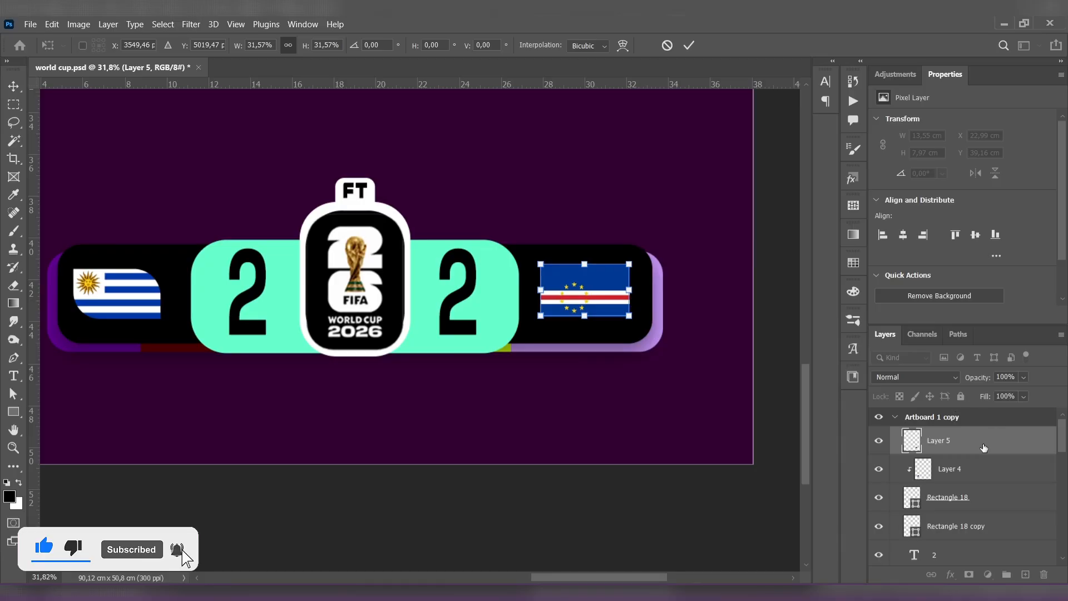
# - Move the Cape Verde flag layer directly above the right leaf's layer and clip it to that leaf at 100% opacity
pyautogui.moveTo(984, 447); pyautogui.dragTo(983, 490)
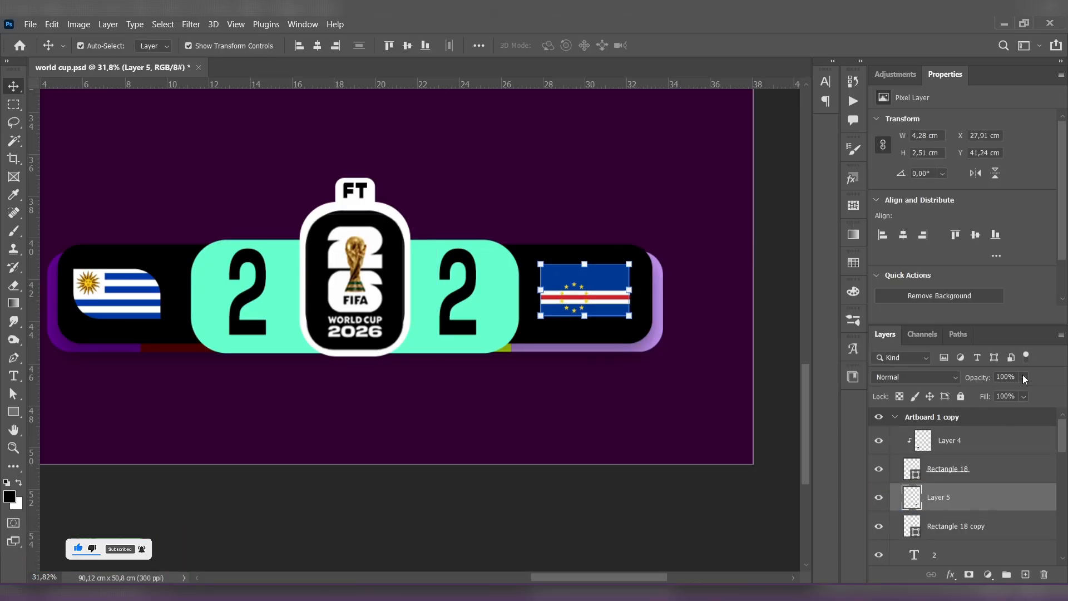
pyautogui.moveTo(1023, 378); pyautogui.dragTo(986, 394)
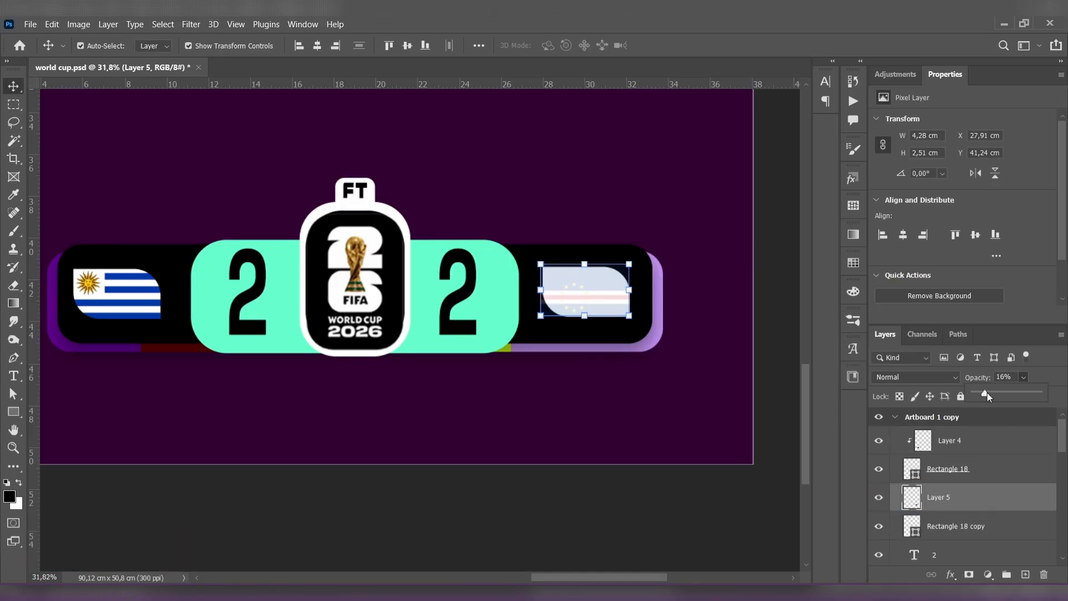
pyautogui.keyDown('alt'); pyautogui.click(983, 508); pyautogui.keyUp('alt')
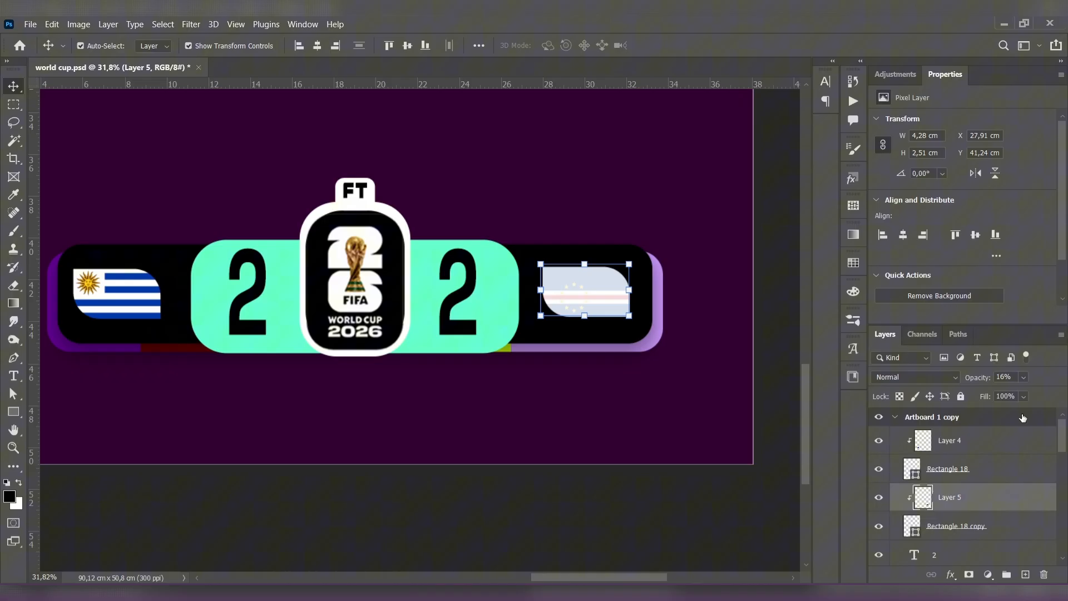
pyautogui.click(777, 222)
# - Enlarge the FT text above the logo badge to 125.90% and fit it in its white tab
pyautogui.scroll(-3, 693, 260)
pyautogui.moveTo(680, 245); pyautogui.dragTo(665, 286)
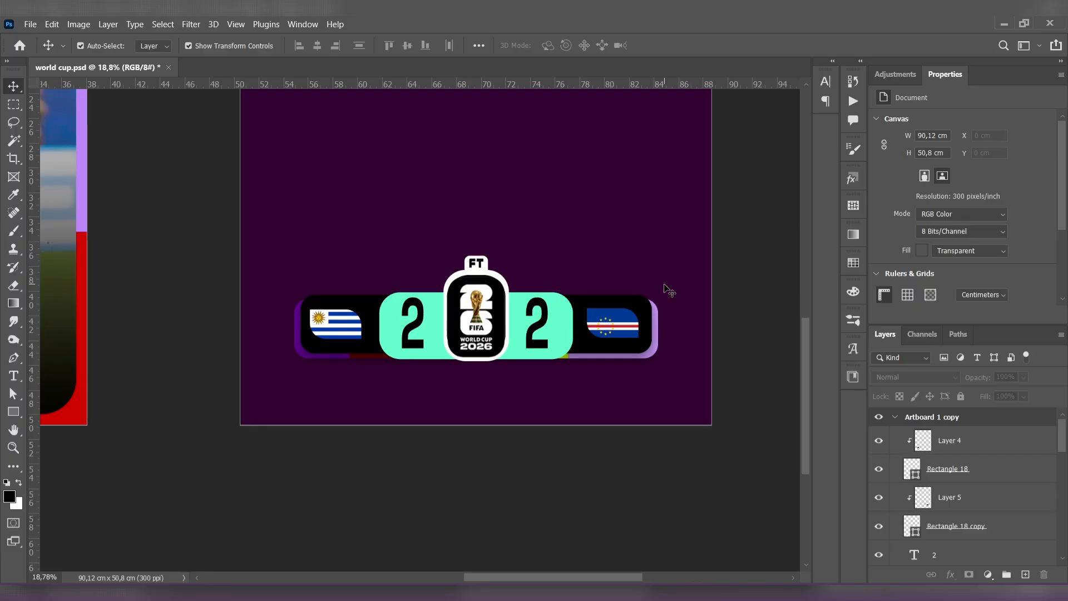
pyautogui.scroll(-3, 668, 290)
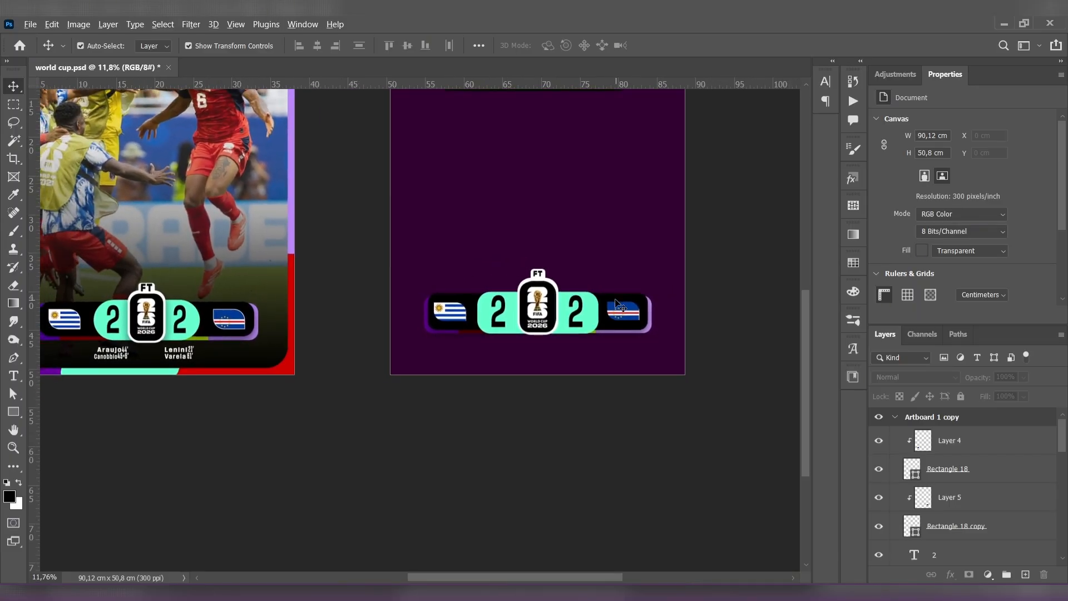
pyautogui.scroll(-2, 618, 305)
pyautogui.scroll(6, 606, 321)
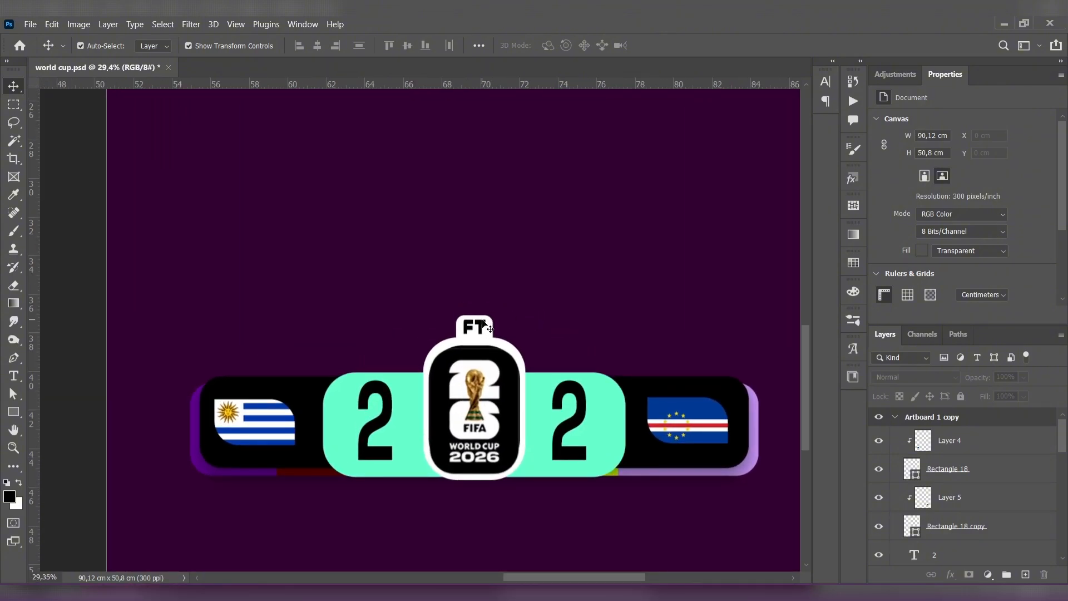
pyautogui.click(484, 325)
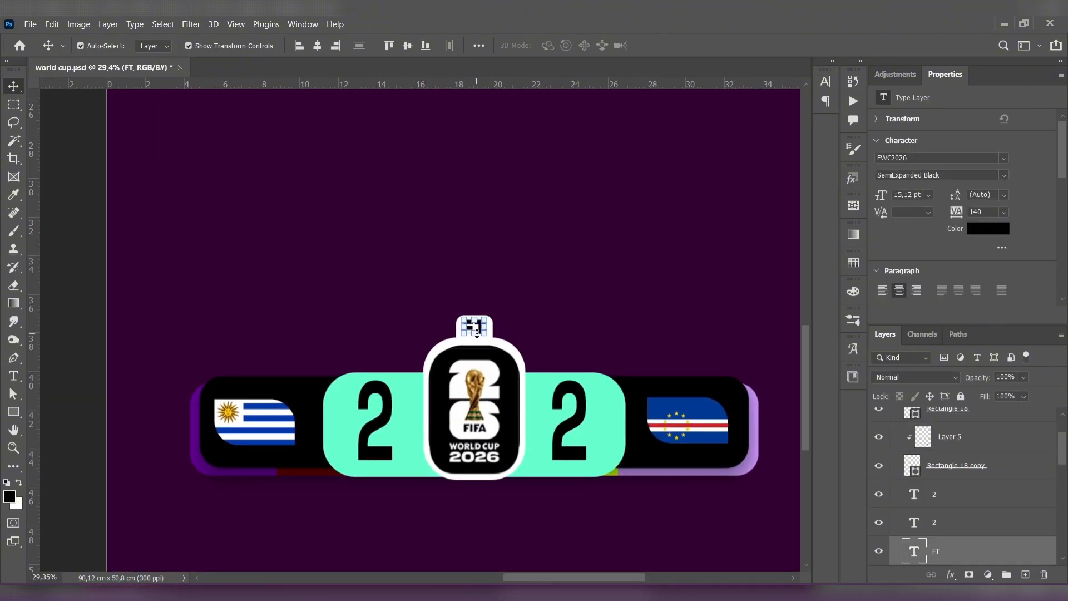
pyautogui.hotkey('ctrl', 't')
pyautogui.moveTo(476, 338); pyautogui.dragTo(475, 343)
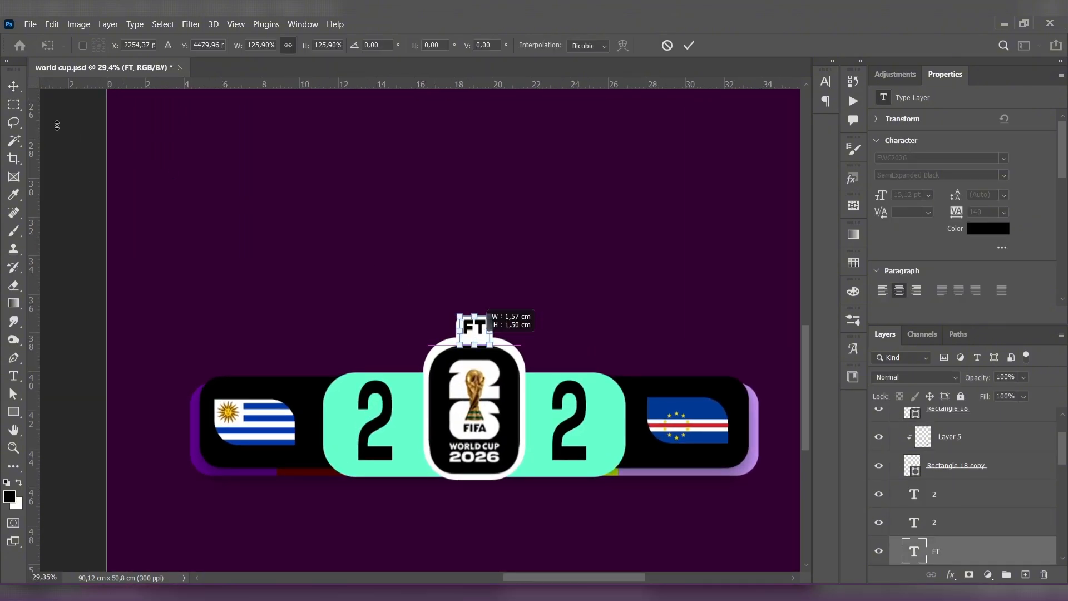
pyautogui.press('Return')
pyautogui.click(255, 227)
pyautogui.scroll(-3, 260, 226)
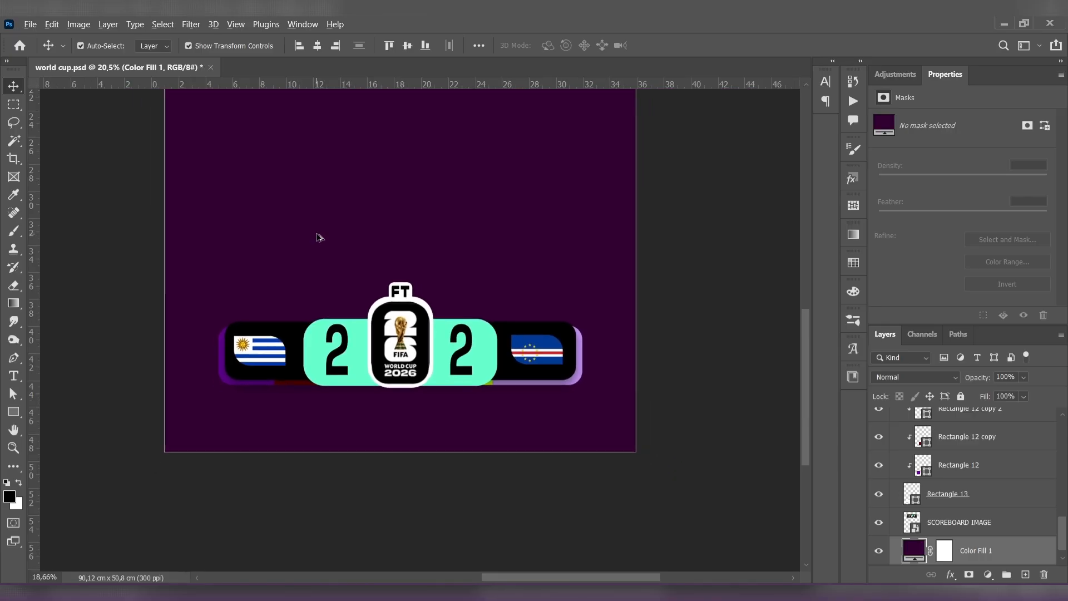
# - Add a black drop shadow to the white badge shape with 54 px distance, 8% spread, 133 px size and opacity below 42%
pyautogui.moveTo(316, 233); pyautogui.dragTo(401, 267)
pyautogui.scroll(-2, 338, 241)
pyautogui.scroll(-3, 357, 245)
pyautogui.scroll(-3, 401, 267)
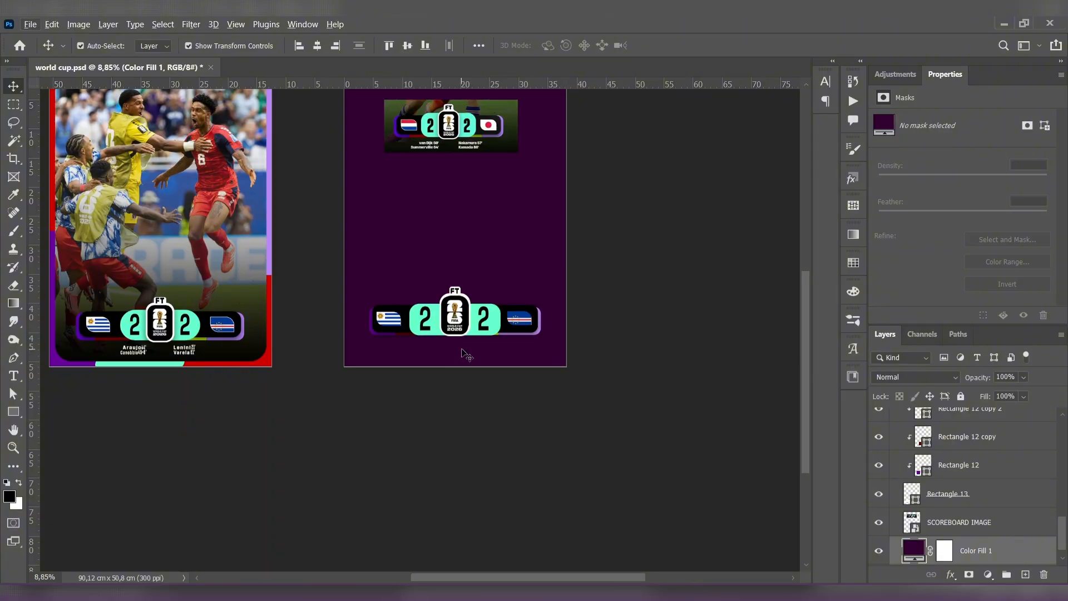
pyautogui.scroll(1, 476, 364)
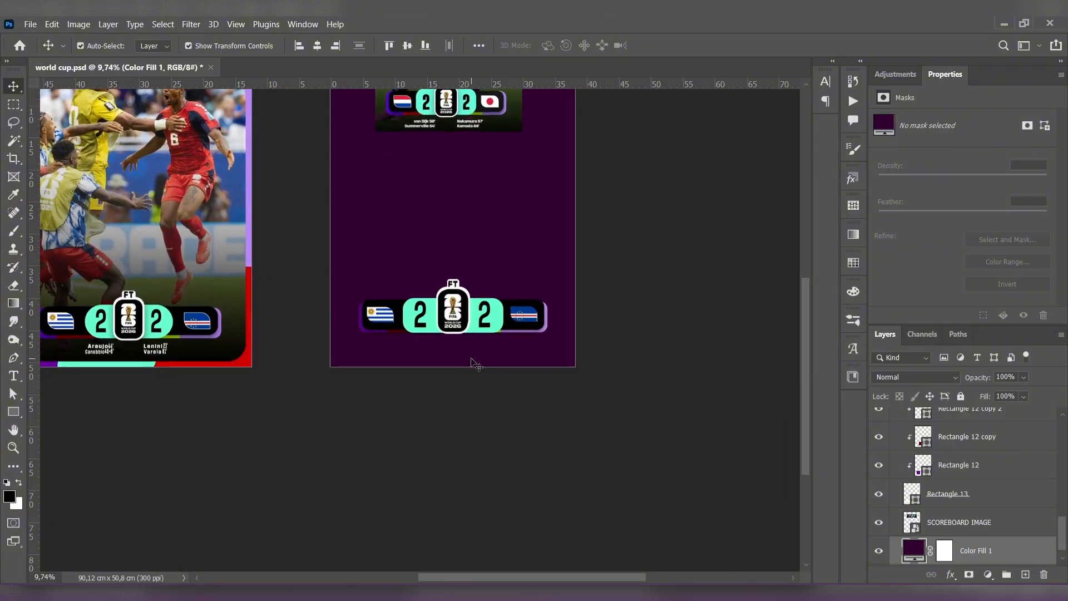
pyautogui.scroll(1, 460, 362)
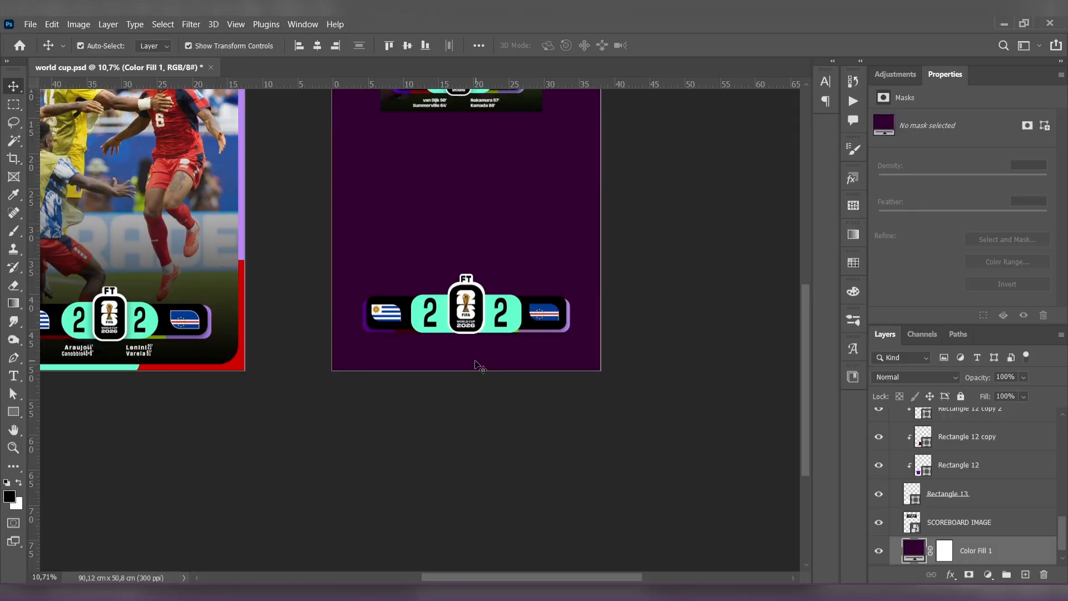
pyautogui.scroll(6, 477, 365)
pyautogui.click(486, 229)
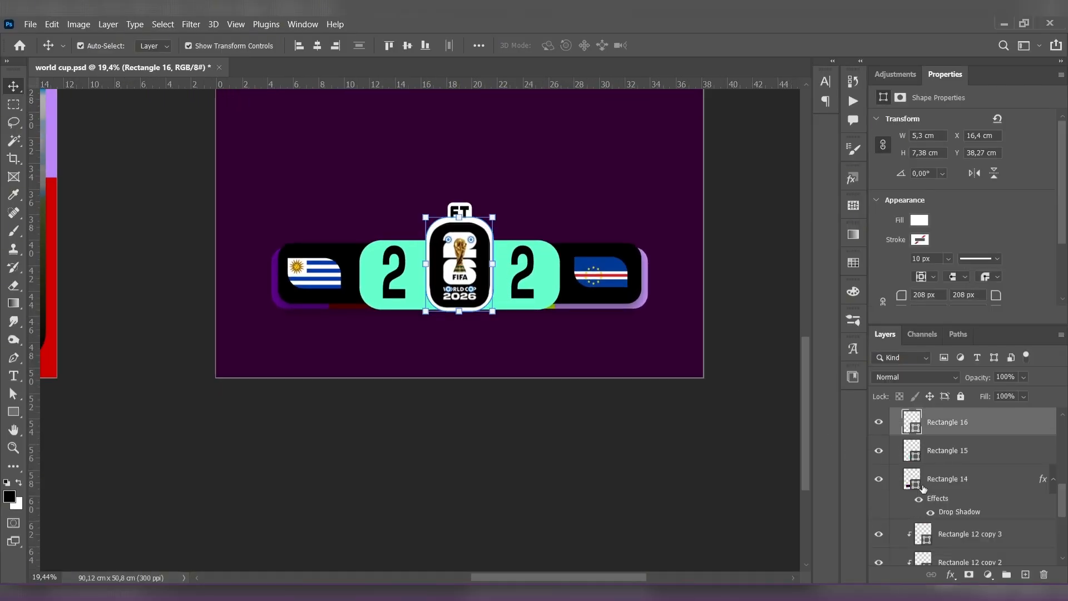
pyautogui.click(952, 575)
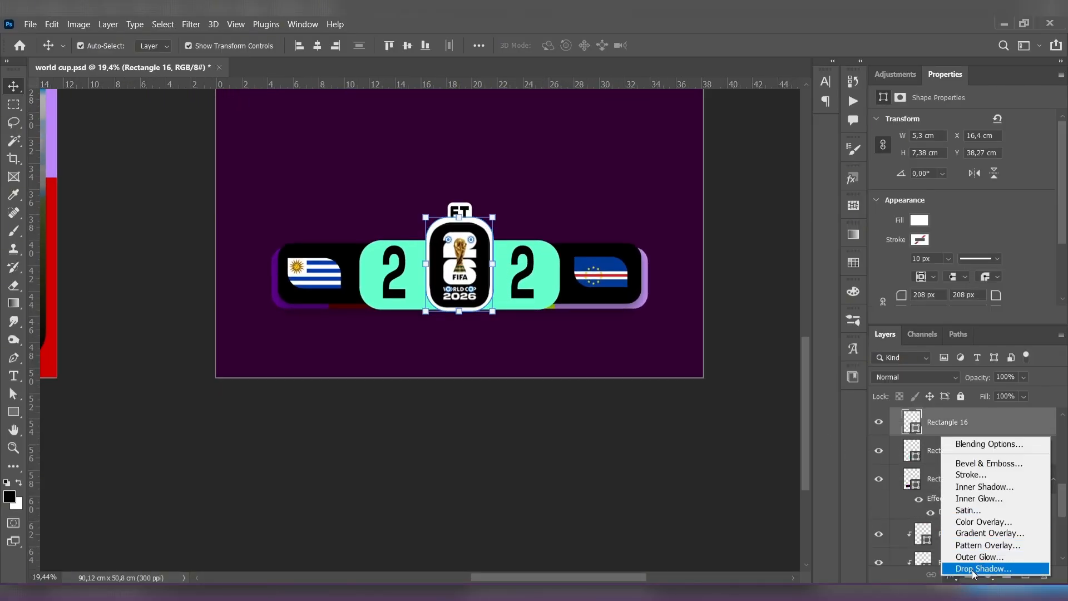
pyautogui.click(973, 568)
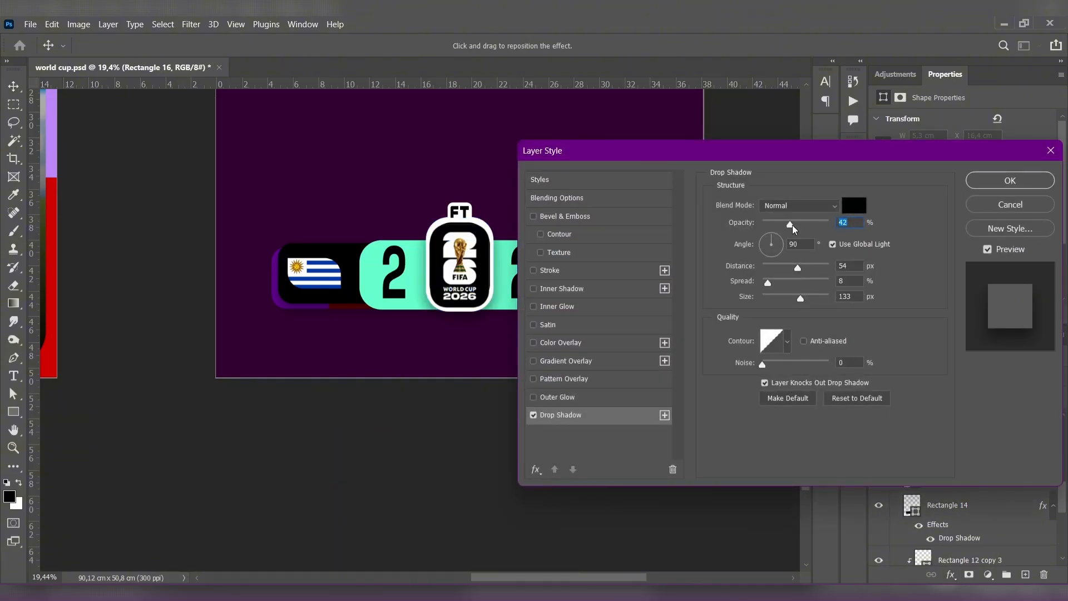
pyautogui.moveTo(792, 225)
pyautogui.mouseDown()
pyautogui.moveTo(803, 227)
pyautogui.moveTo(781, 226)
pyautogui.mouseUp()
pyautogui.click(1010, 180)
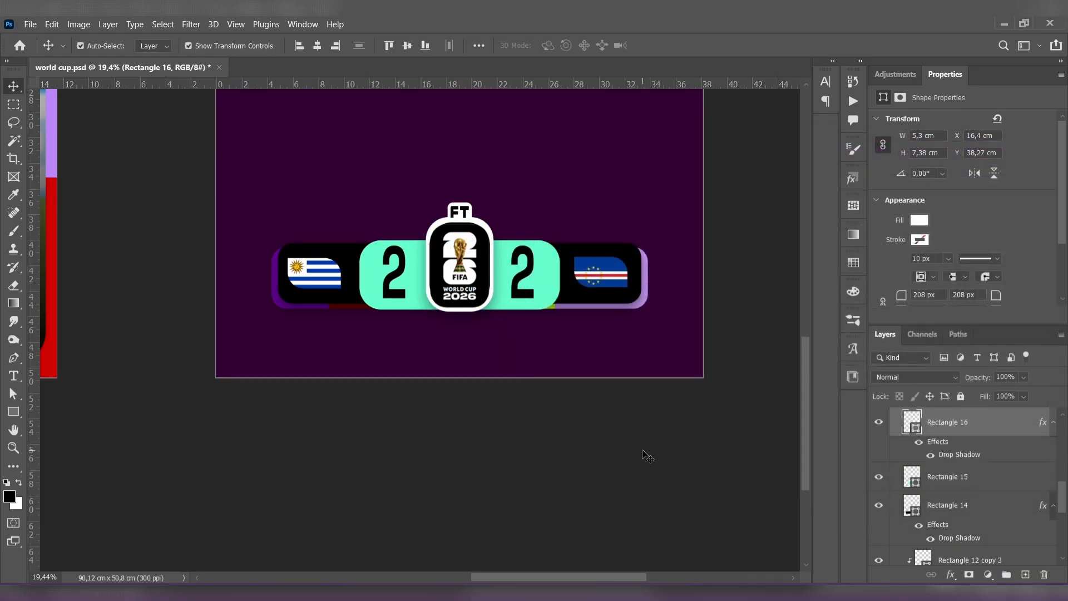
pyautogui.click(643, 451)
# - Copy the scorer names and goal minutes from the first artboard and place them below the scoreboard on the second
pyautogui.scroll(1, 479, 367)
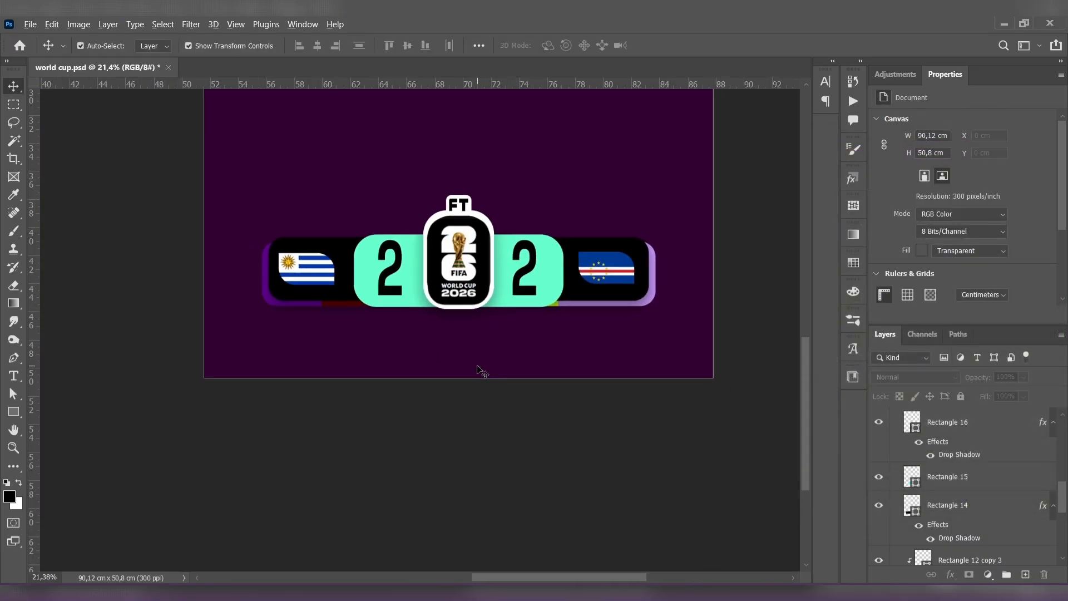
pyautogui.scroll(-1, 482, 372)
pyautogui.scroll(-1, 502, 364)
pyautogui.moveTo(518, 348); pyautogui.dragTo(523, 383)
pyautogui.scroll(-2, 526, 388)
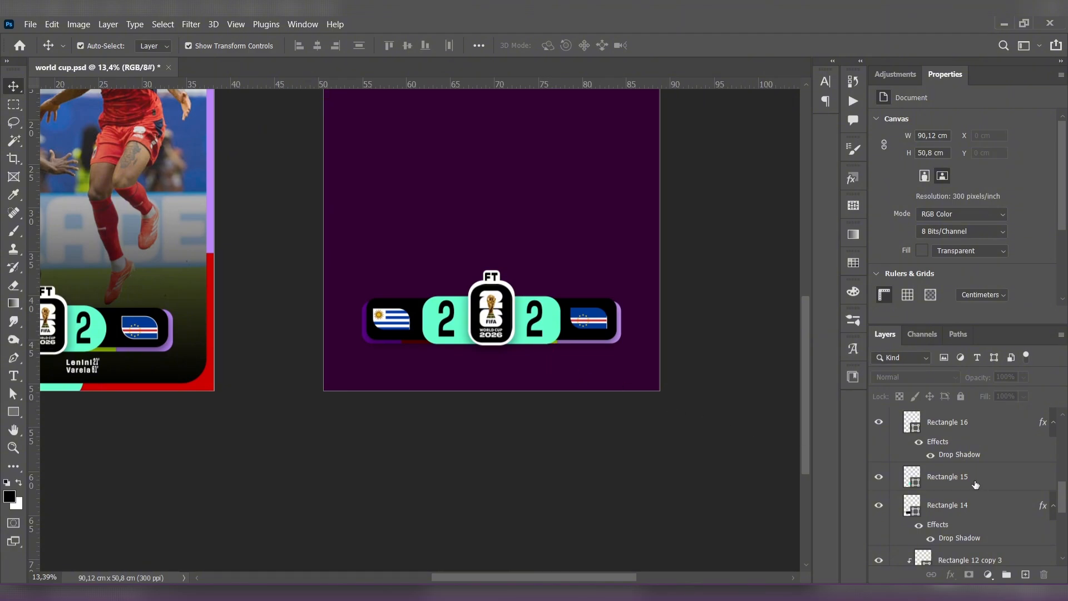
pyautogui.scroll(-3, 975, 485)
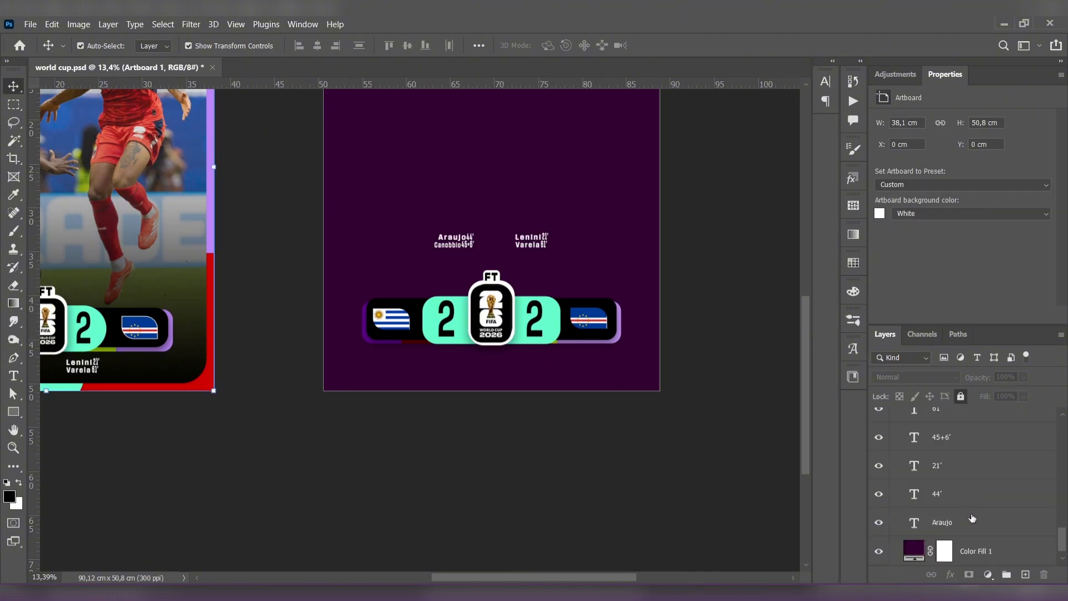
pyautogui.click(973, 519)
pyautogui.scroll(3, 977, 499)
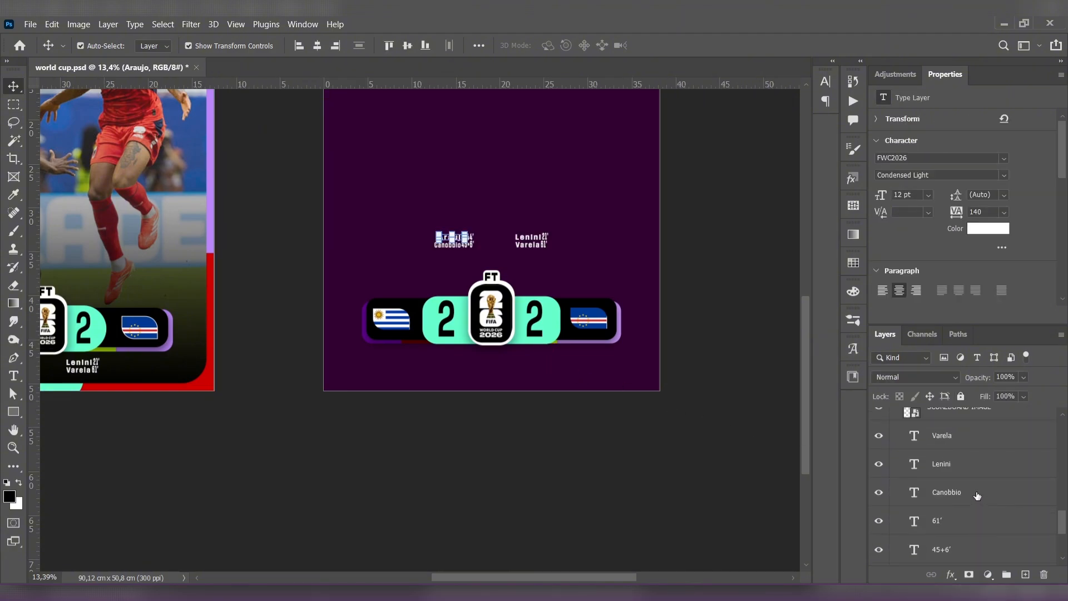
pyautogui.keyDown('shift'); pyautogui.click(969, 441); pyautogui.keyUp('shift')
pyautogui.moveTo(531, 243); pyautogui.dragTo(528, 363)
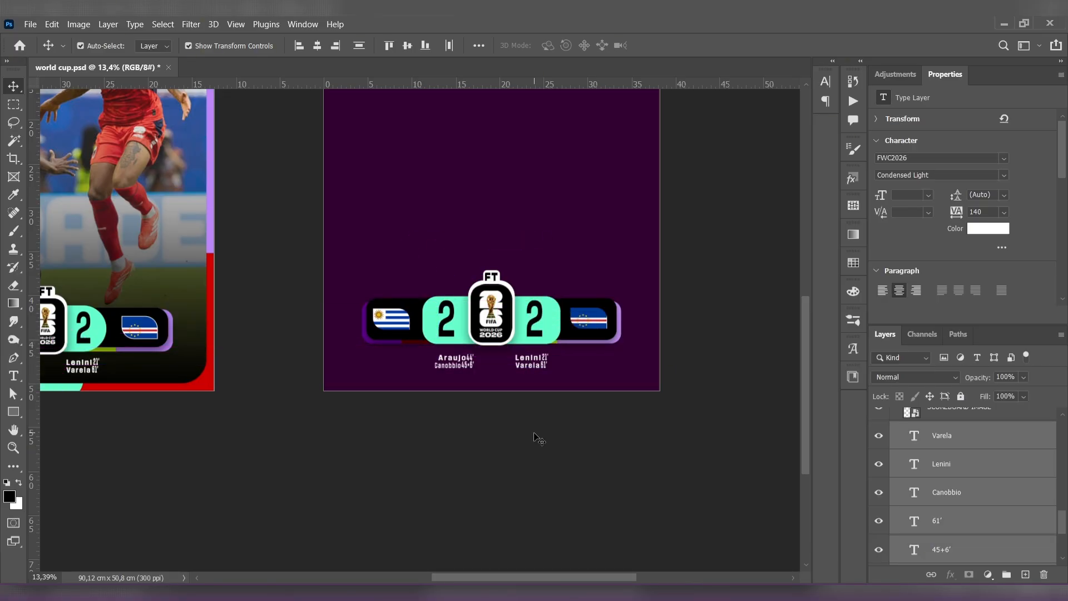
pyautogui.click(537, 438)
# - Move the 45+6' scorer name and its minute down slightly to widen the gap below the 44' line
pyautogui.moveTo(479, 423)
pyautogui.mouseDown()
pyautogui.moveTo(539, 418)
pyautogui.moveTo(494, 417)
pyautogui.mouseUp()
pyautogui.scroll(5, 489, 410)
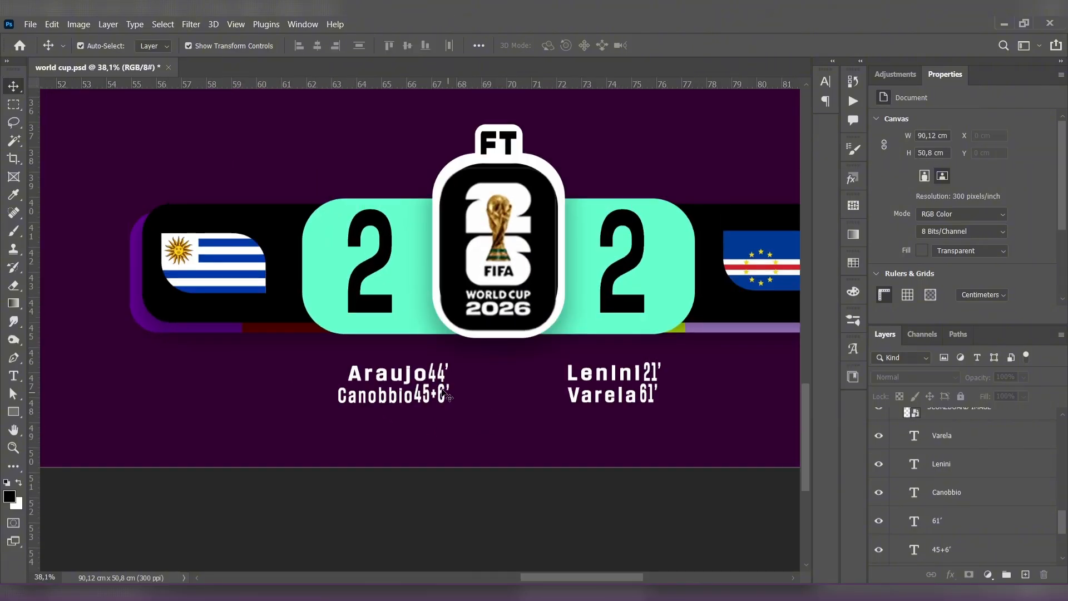
pyautogui.click(403, 398)
pyautogui.keyDown('shift'); pyautogui.click(439, 402); pyautogui.keyUp('shift')
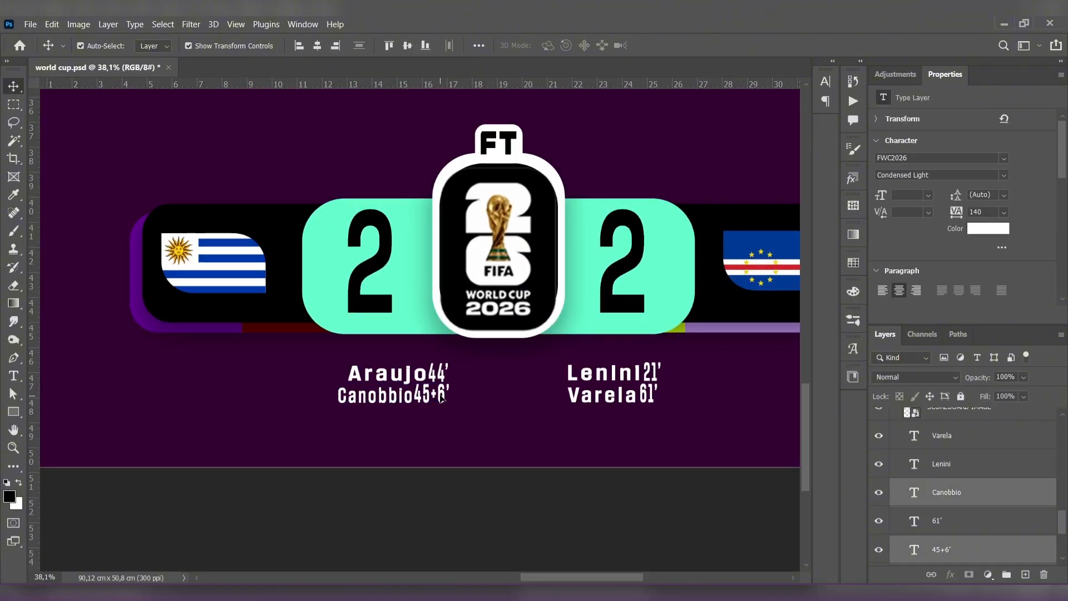
pyautogui.moveTo(439, 402); pyautogui.dragTo(441, 403)
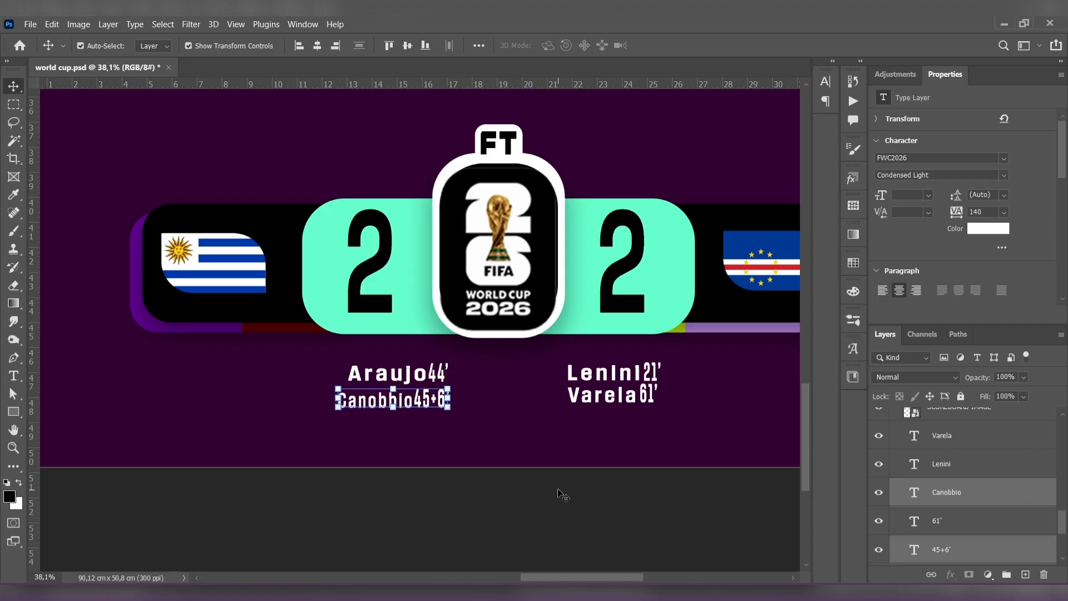
# - Shift the 44' and 45+6' goal minutes rightward, leaving a clear gap after their scorer names
pyautogui.click(432, 374)
pyautogui.click(409, 379)
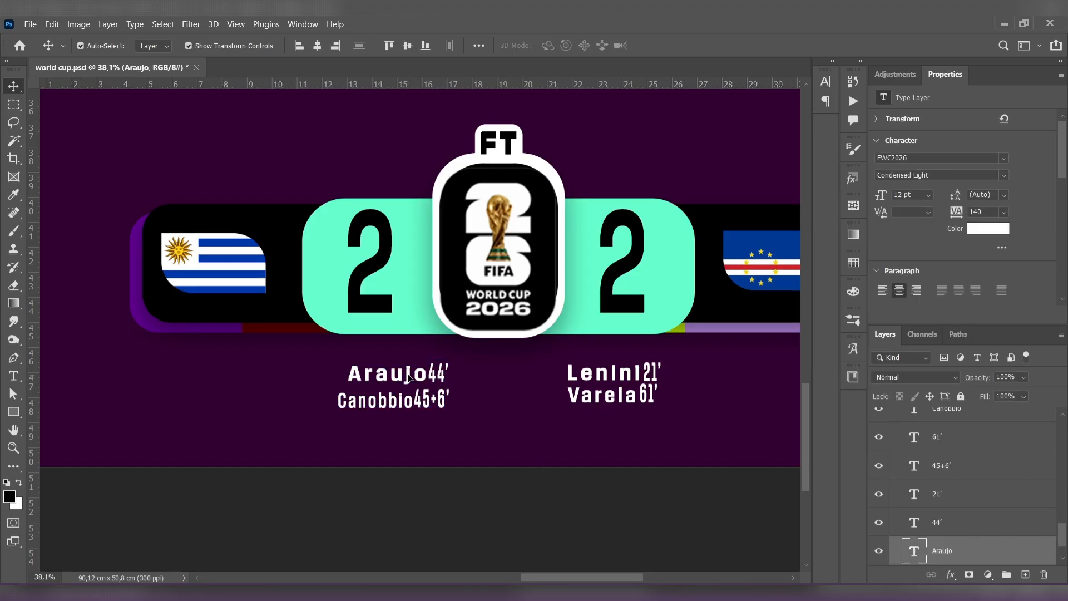
pyautogui.moveTo(408, 377); pyautogui.dragTo(419, 346)
pyautogui.click(459, 456)
pyautogui.scroll(3, 460, 460)
pyautogui.click(409, 357)
pyautogui.click(360, 363)
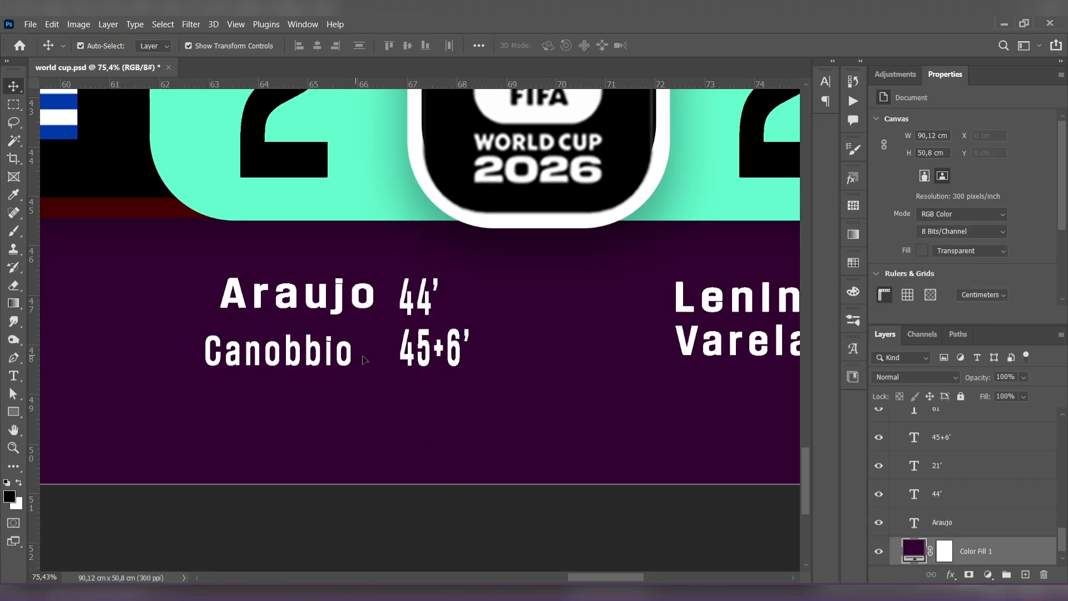
# - Align the 45+6' scorer's name with the name above and scale its width to 100.72% to match
pyautogui.moveTo(352, 361); pyautogui.dragTo(373, 352)
pyautogui.hotkey('ctrl', 't')
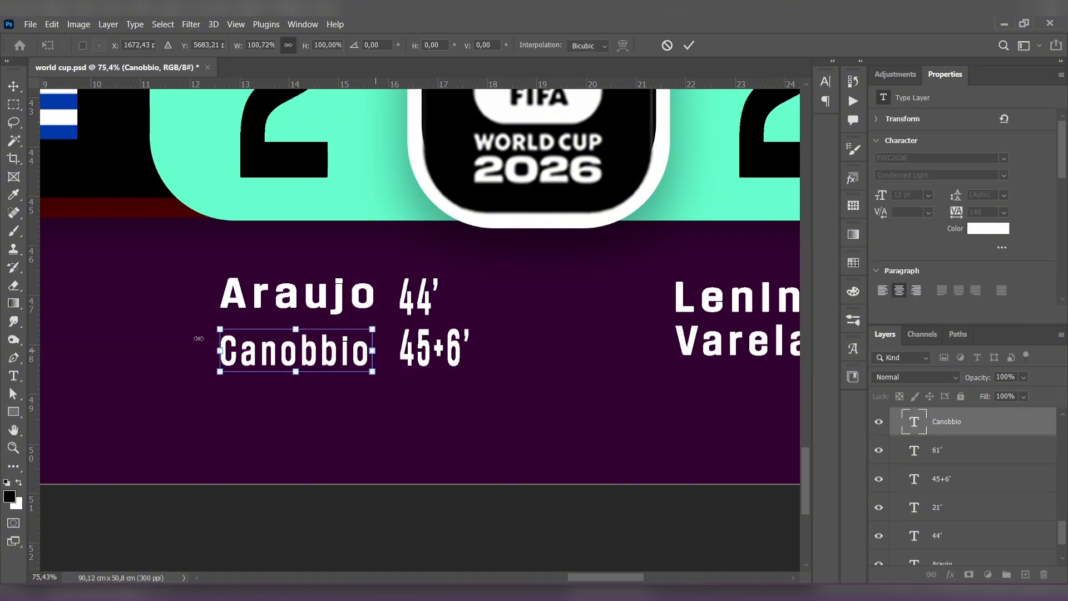
pyautogui.click(16, 92)
pyautogui.click(494, 508)
# - Nudge the upper scorer name under the right score and move its 21' minute further away from it
pyautogui.scroll(-4, 574, 382)
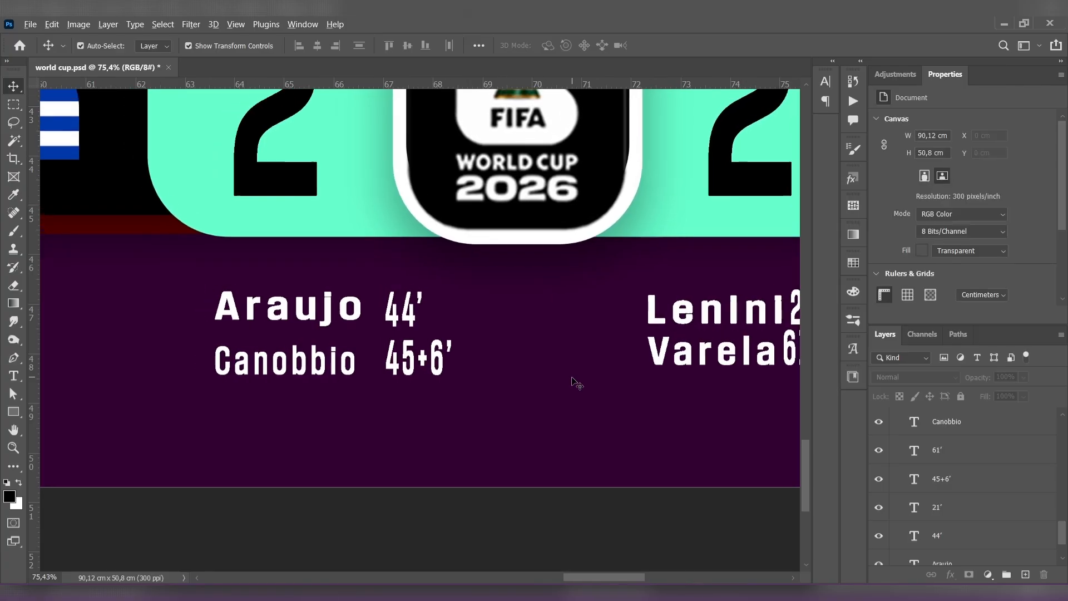
pyautogui.scroll(-2, 578, 375)
pyautogui.scroll(4, 543, 322)
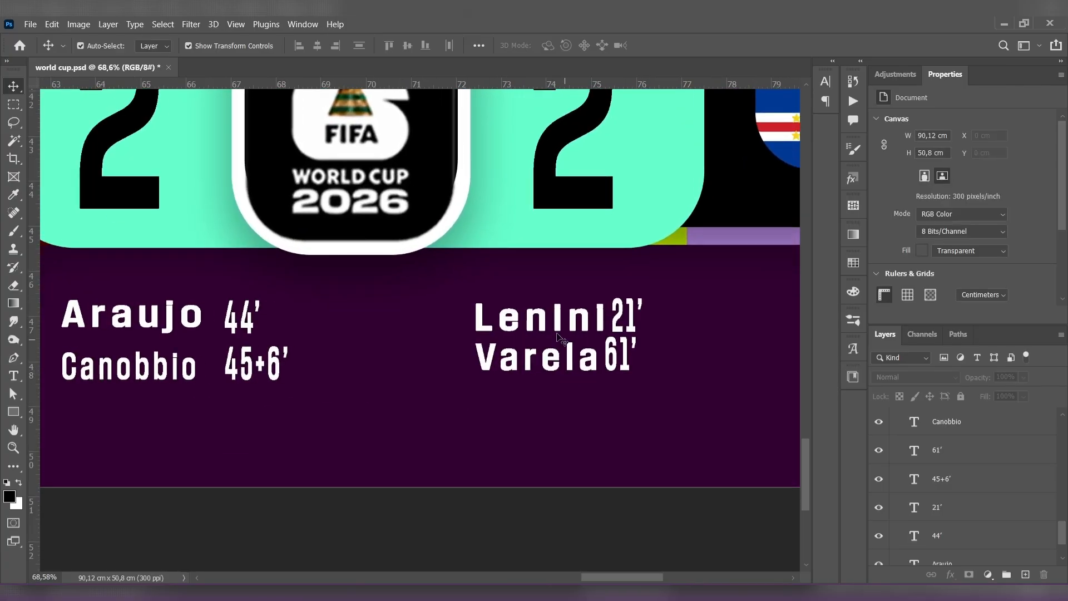
pyautogui.click(543, 322)
pyautogui.moveTo(543, 321); pyautogui.dragTo(541, 321)
pyautogui.moveTo(640, 330)
pyautogui.mouseDown()
pyautogui.moveTo(619, 324)
pyautogui.moveTo(649, 323)
pyautogui.mouseUp()
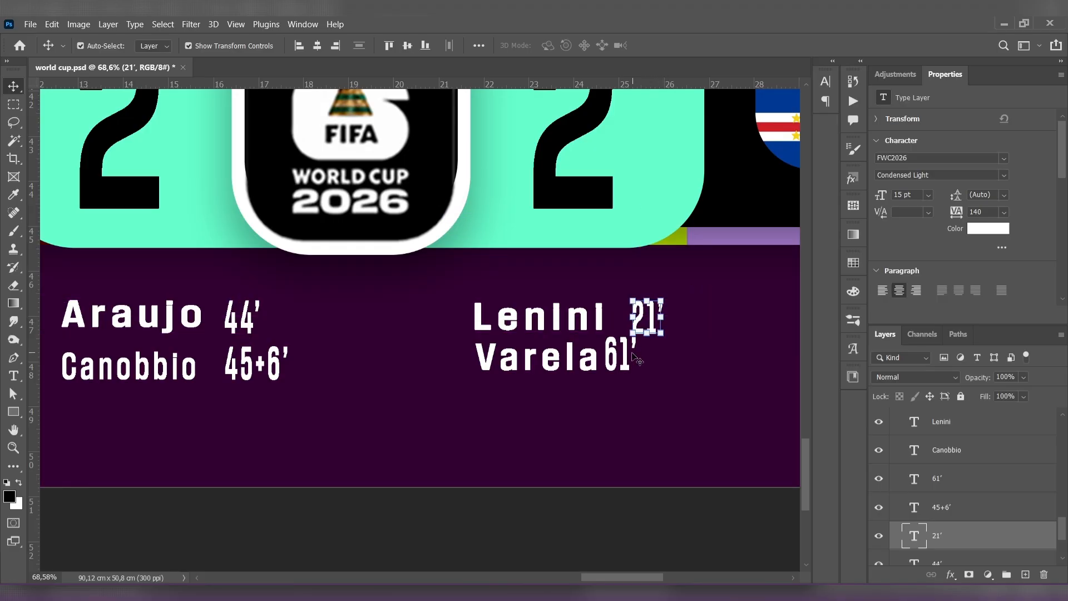
# - Line up the 61' minute and its scorer name below the 21' line, scaling the name's width to 99.10%
pyautogui.moveTo(624, 362); pyautogui.dragTo(603, 367)
pyautogui.click(597, 369)
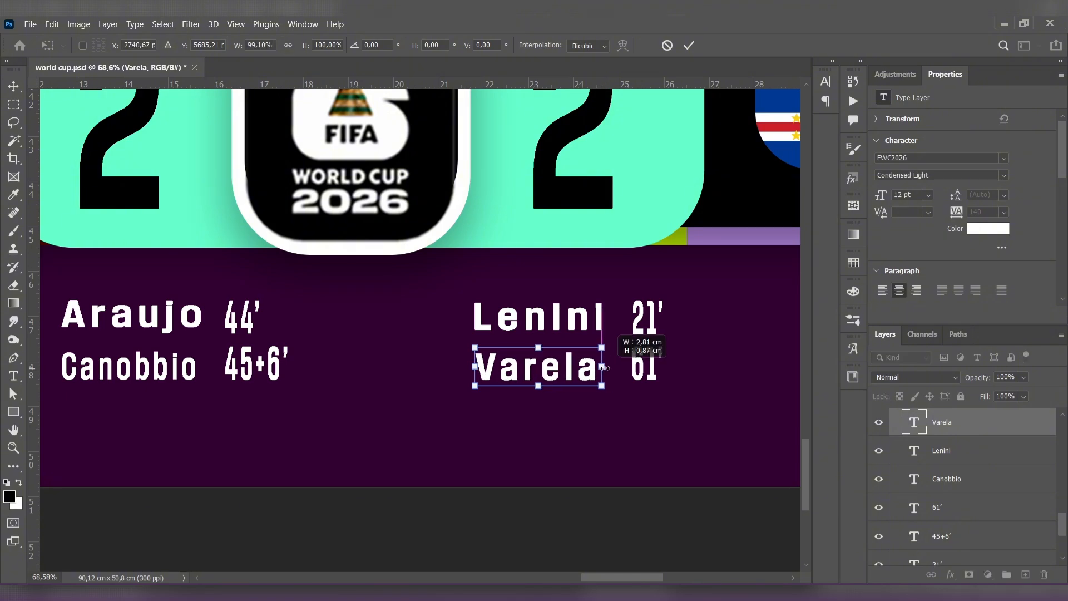
pyautogui.click(13, 91)
pyautogui.click(511, 526)
pyautogui.scroll(-5, 497, 438)
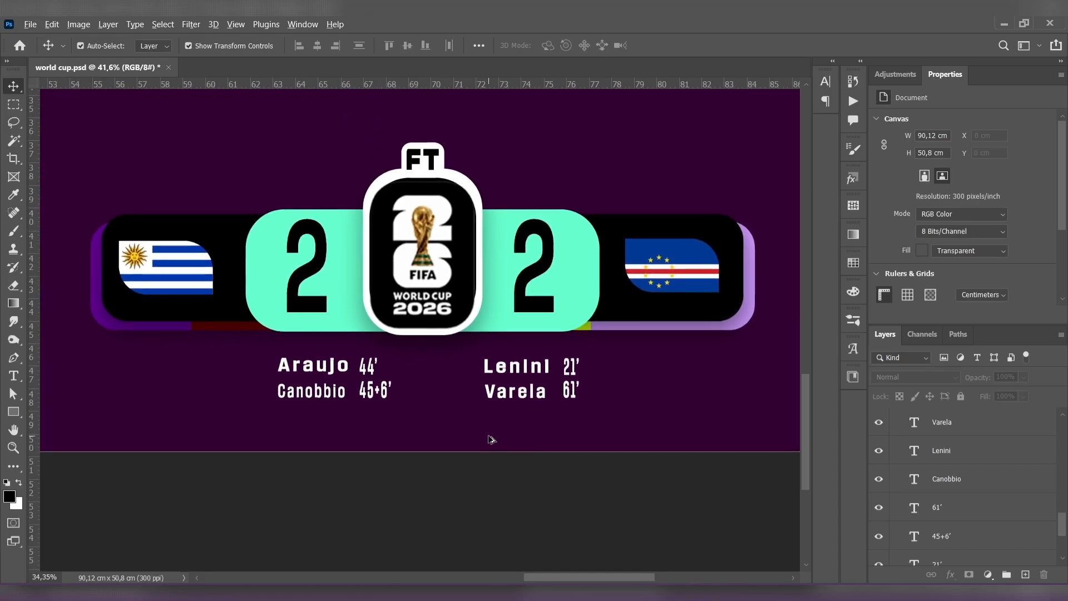
pyautogui.scroll(-4, 492, 439)
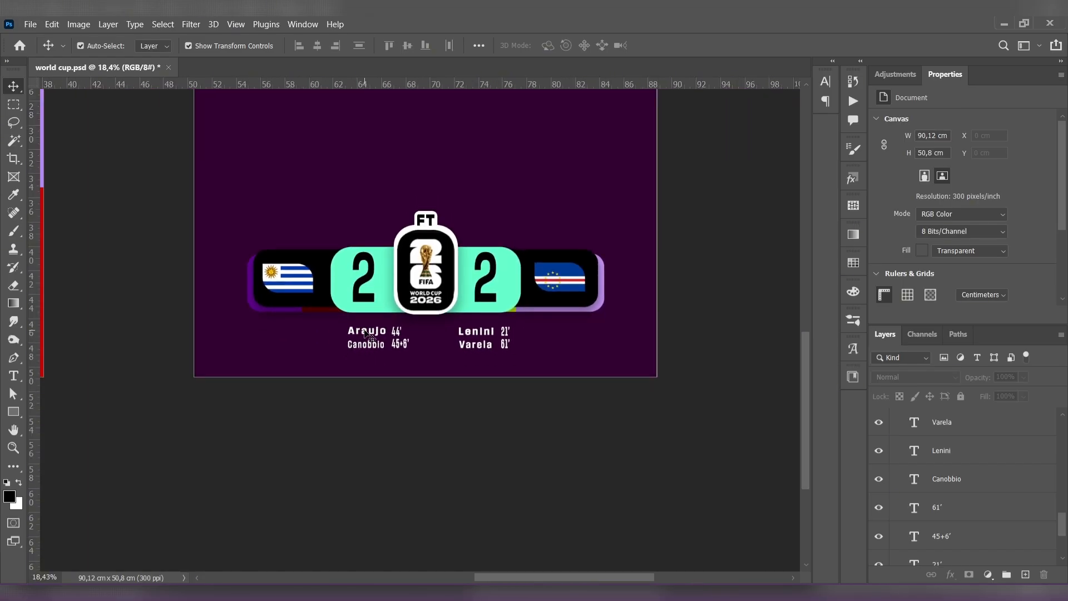
pyautogui.scroll(3, 368, 334)
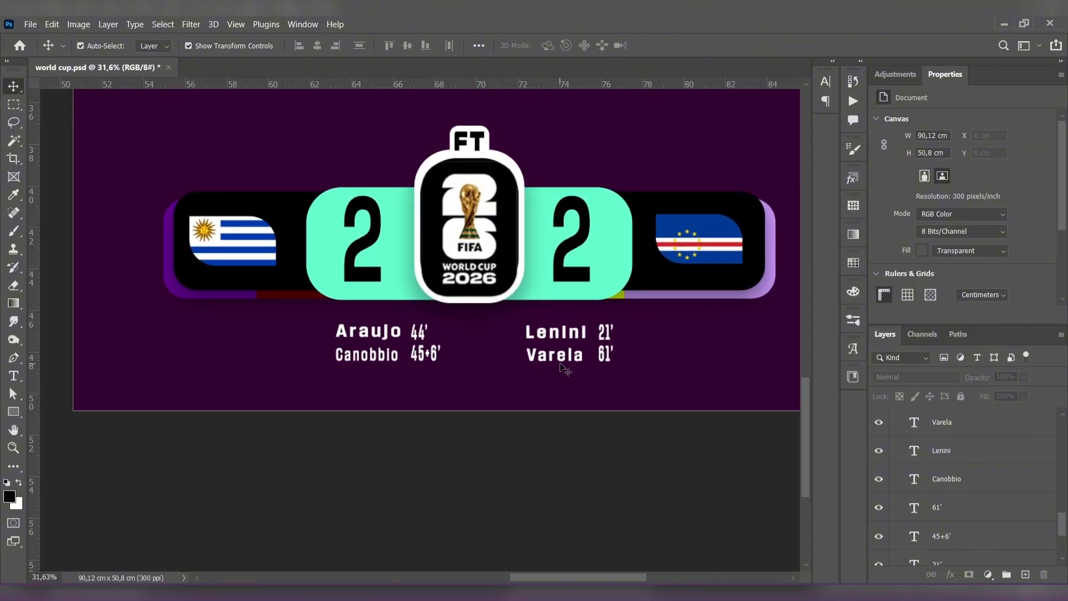
pyautogui.scroll(-6, 568, 367)
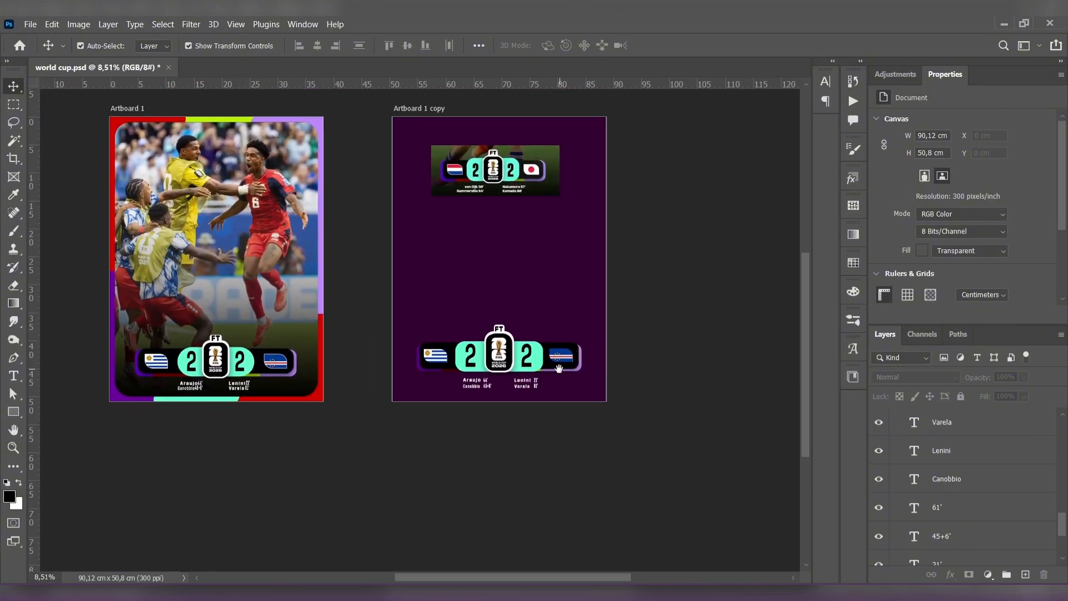
pyautogui.moveTo(608, 281); pyautogui.dragTo(605, 305)
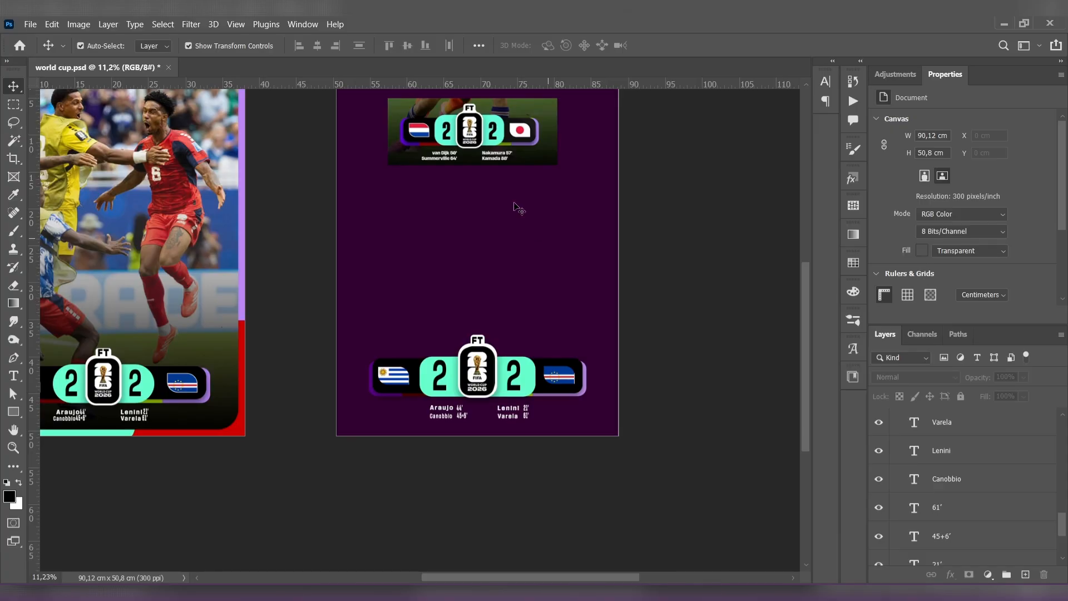
# - Group all scoreboard layers on the second artboard, from the flag layer down to the scorer text, leaving Color Fill 1 outside
pyautogui.scroll(-6, 960, 497)
pyautogui.click(964, 445)
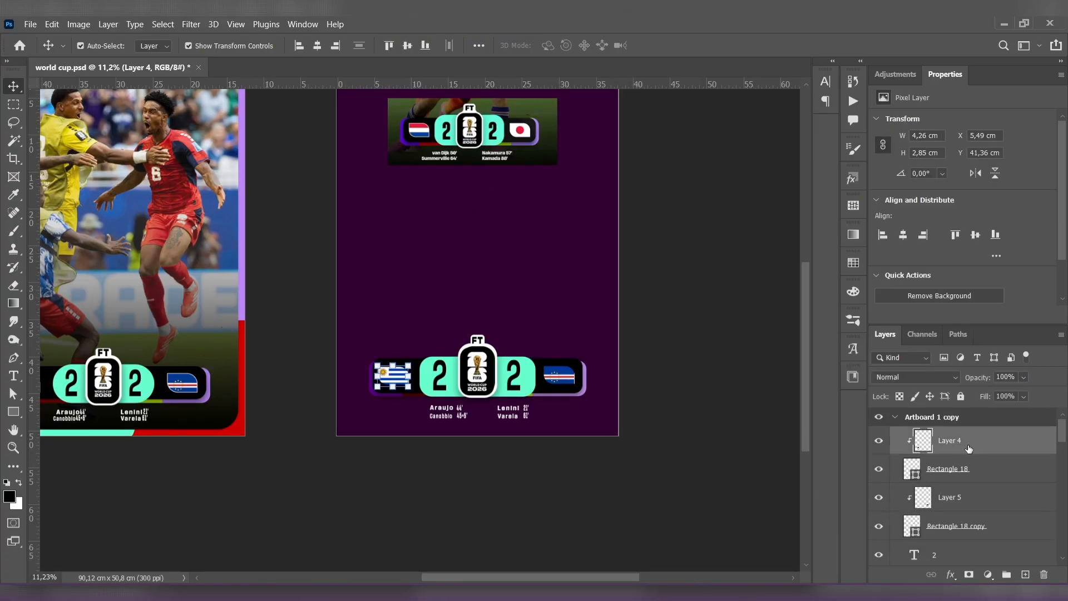
pyautogui.scroll(3, 969, 448)
pyautogui.scroll(-5, 970, 448)
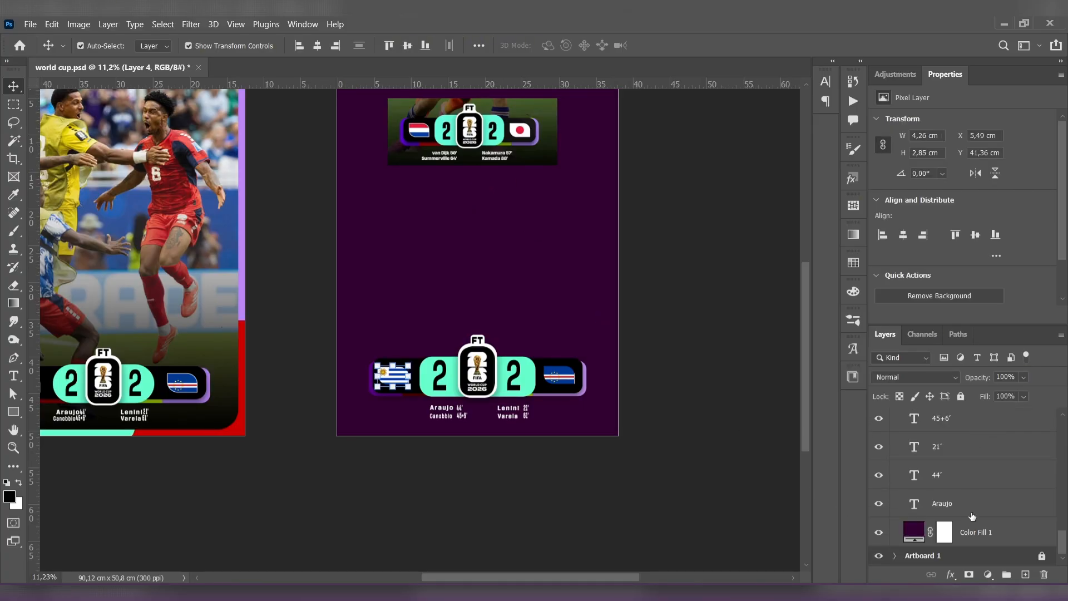
pyautogui.click(989, 531)
pyautogui.keyDown('shift'); pyautogui.click(990, 531); pyautogui.keyUp('shift')
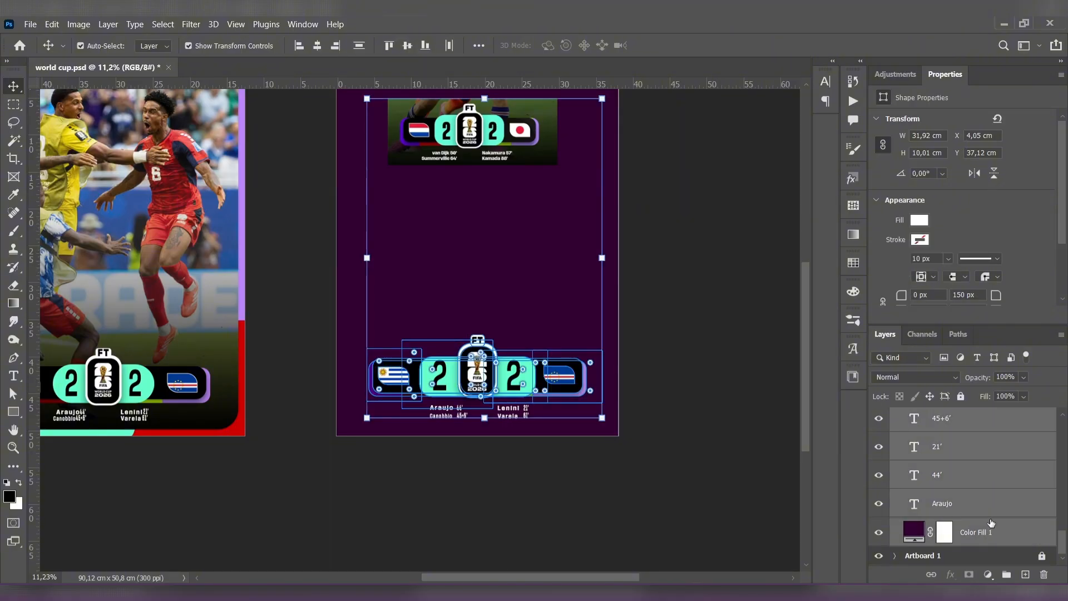
pyautogui.hotkey('ctrl', 'g')
pyautogui.click(907, 438)
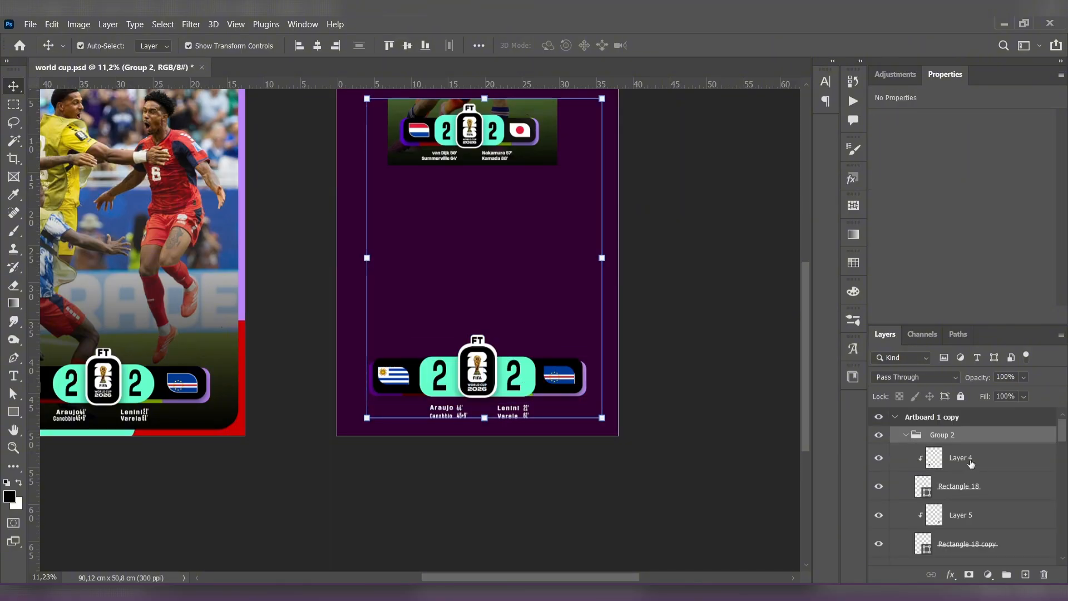
pyautogui.click(906, 436)
pyautogui.click(906, 437)
pyautogui.scroll(-6, 942, 466)
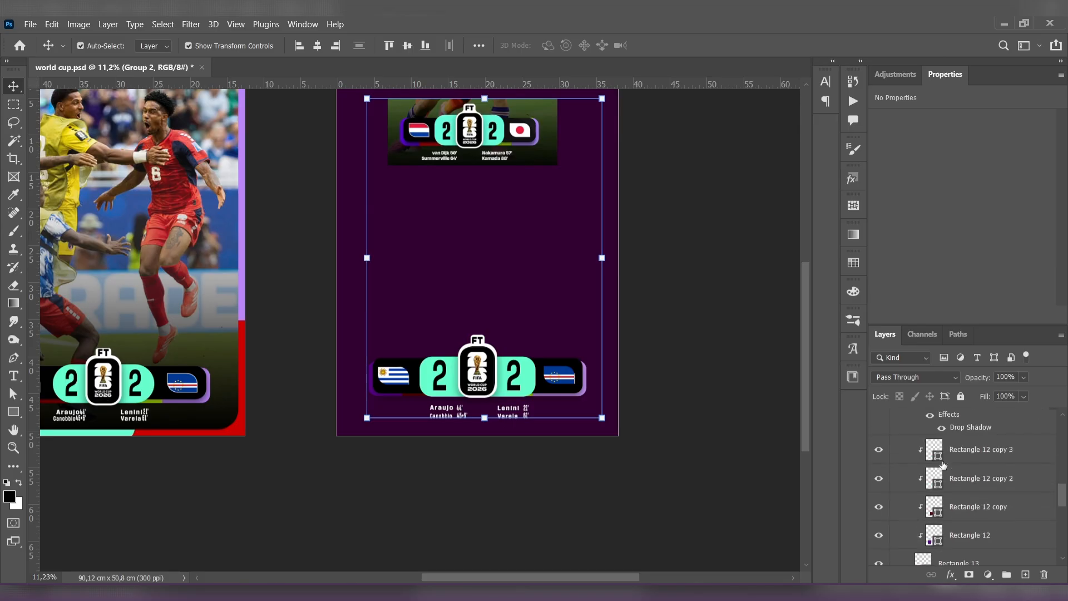
pyautogui.hotkey('ctrl', 'shift', 'g')
pyautogui.scroll(-5, 946, 473)
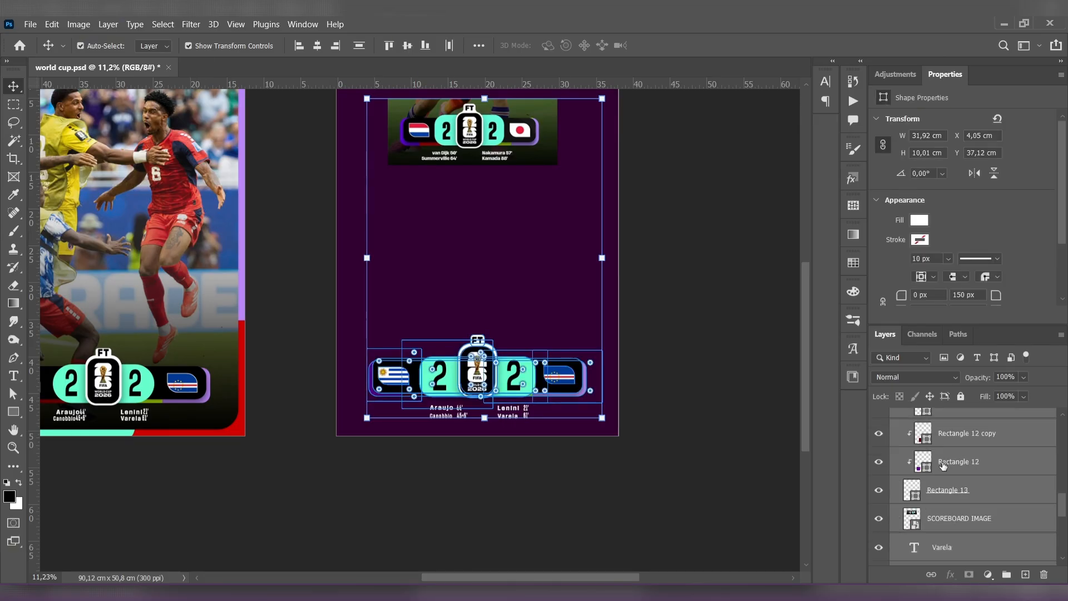
pyautogui.hotkey('ctrl', 'g')
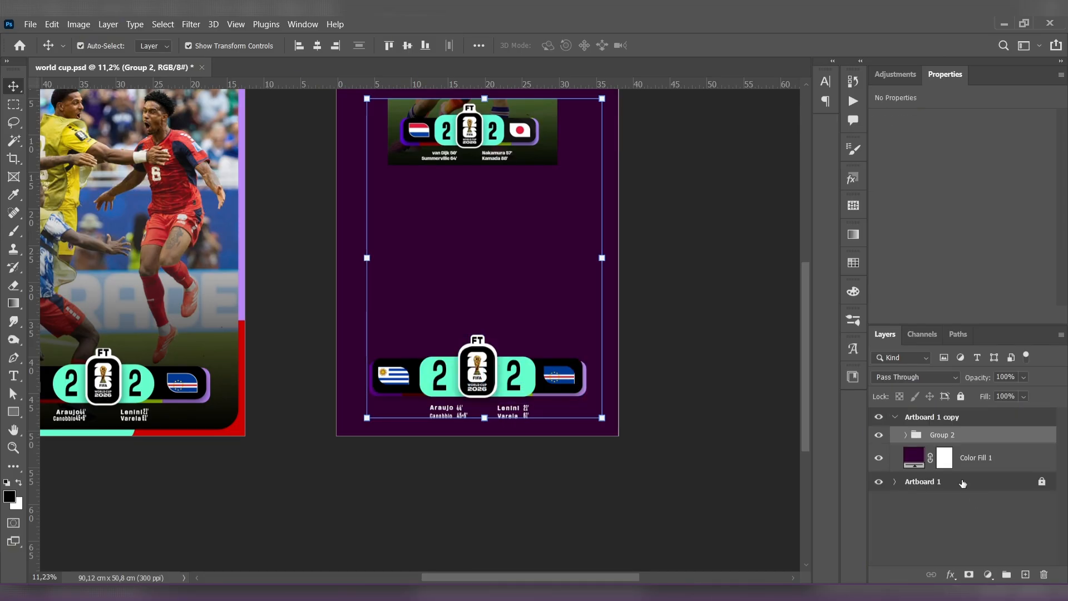
# - Hide the scoreboard group on the second artboard so only the color fill background shows
pyautogui.click(975, 459)
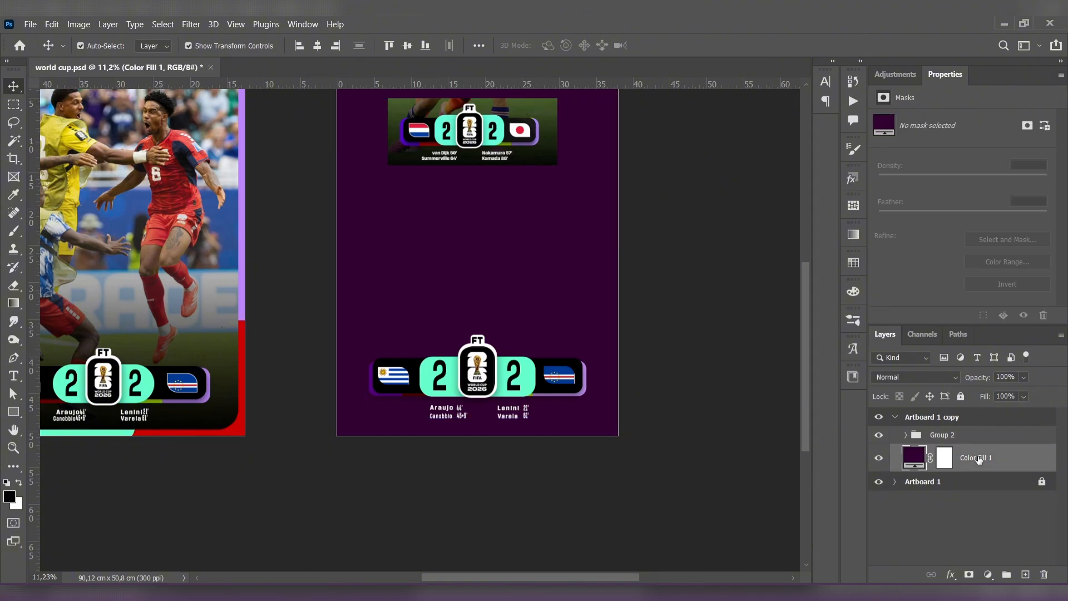
pyautogui.click(880, 437)
pyautogui.click(715, 416)
# - Draw a white rectangle about 13.8 cm wide and 15.17 cm high in the second artboard's upper-left area
pyautogui.scroll(3, 598, 359)
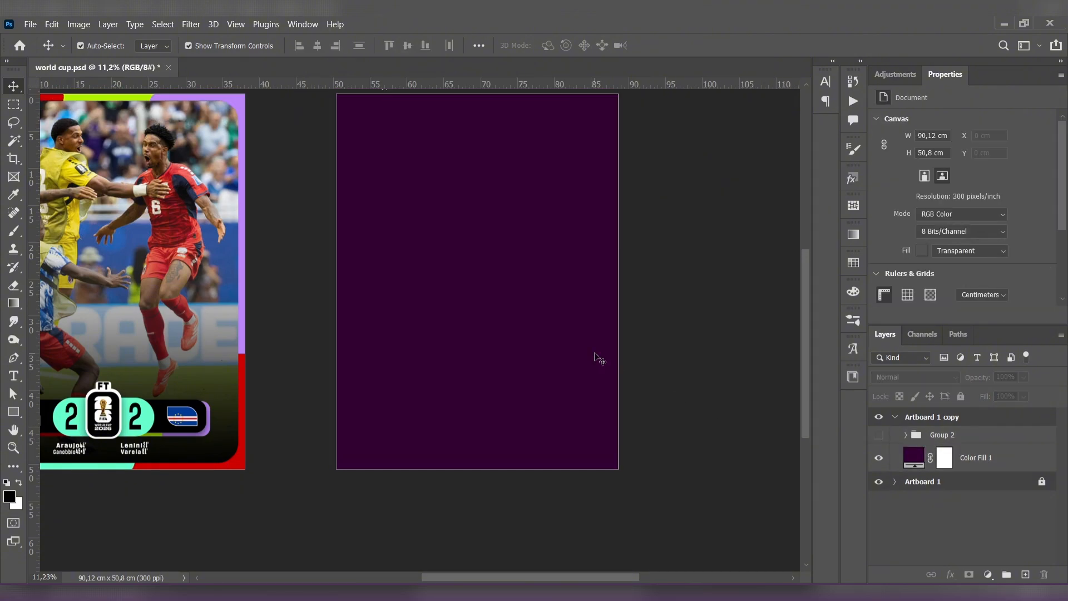
pyautogui.click(13, 412)
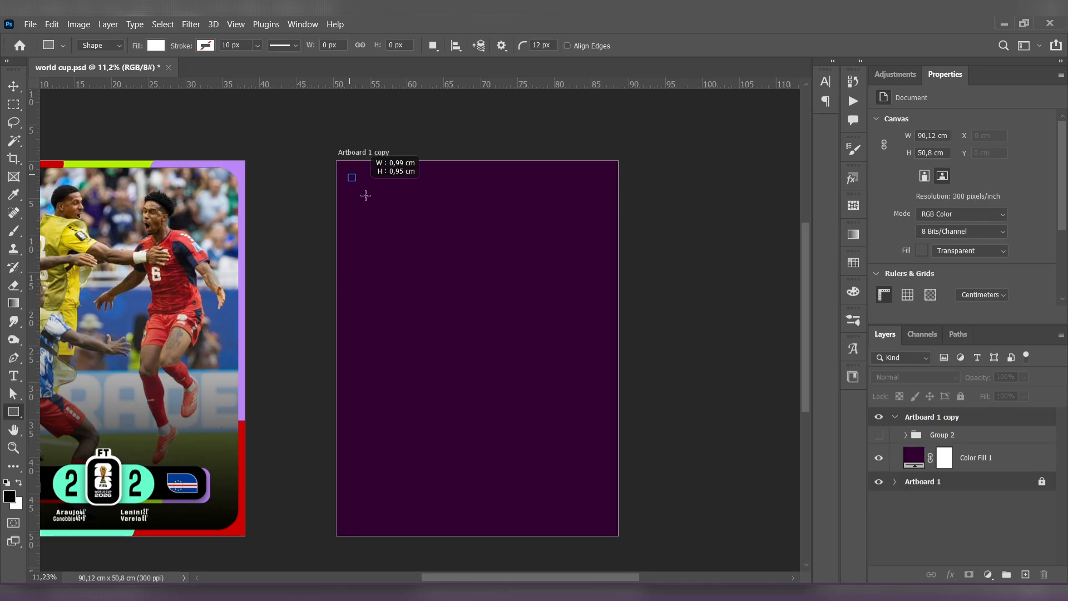
pyautogui.moveTo(365, 195); pyautogui.dragTo(451, 274)
pyautogui.scroll(-2, 450, 276)
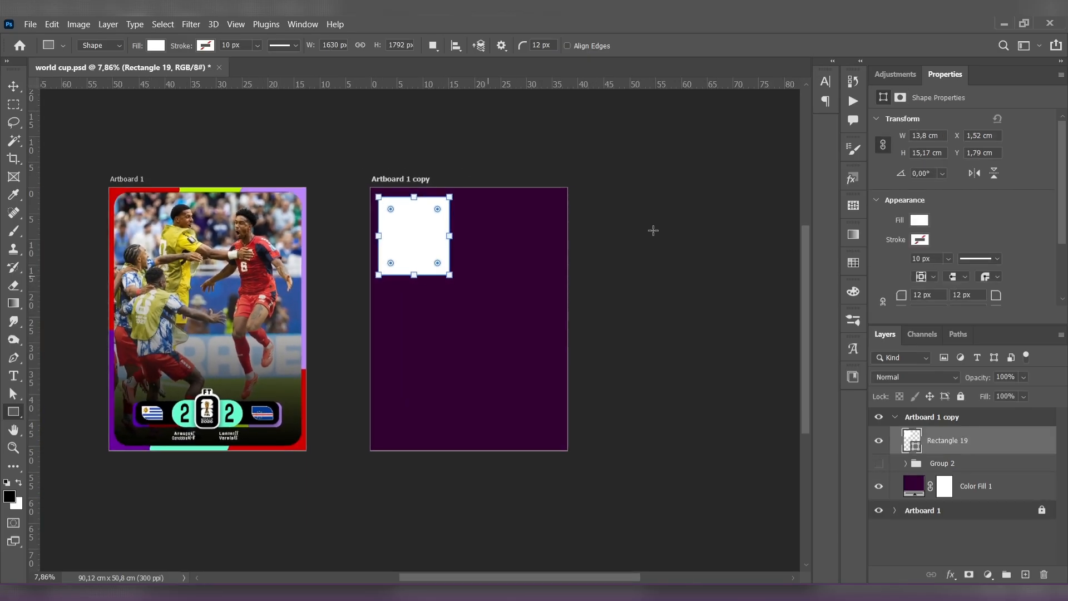
# - Fill the rectangle with the red (cc0000) sampled from the first artboard's top border
pyautogui.click(920, 220)
pyautogui.click(1050, 247)
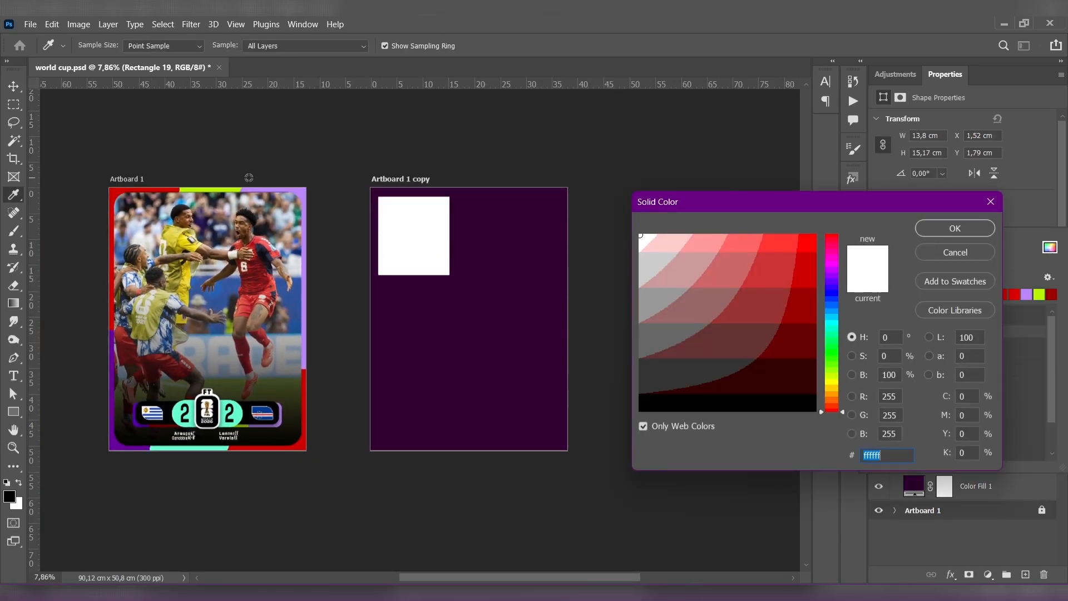
pyautogui.click(163, 189)
pyautogui.click(955, 229)
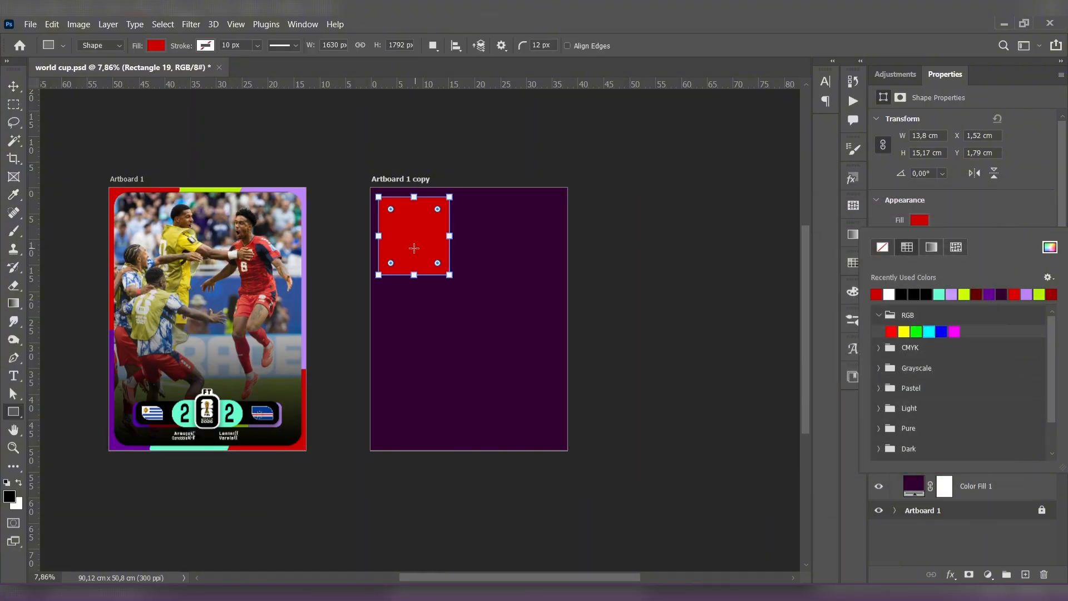
# - Duplicate the red rectangle to its right and fill the copy with the lime sampled from the first artboard's top border
pyautogui.press('v')
pyautogui.moveTo(429, 229); pyautogui.dragTo(508, 230)
pyautogui.click(920, 221)
pyautogui.click(1050, 247)
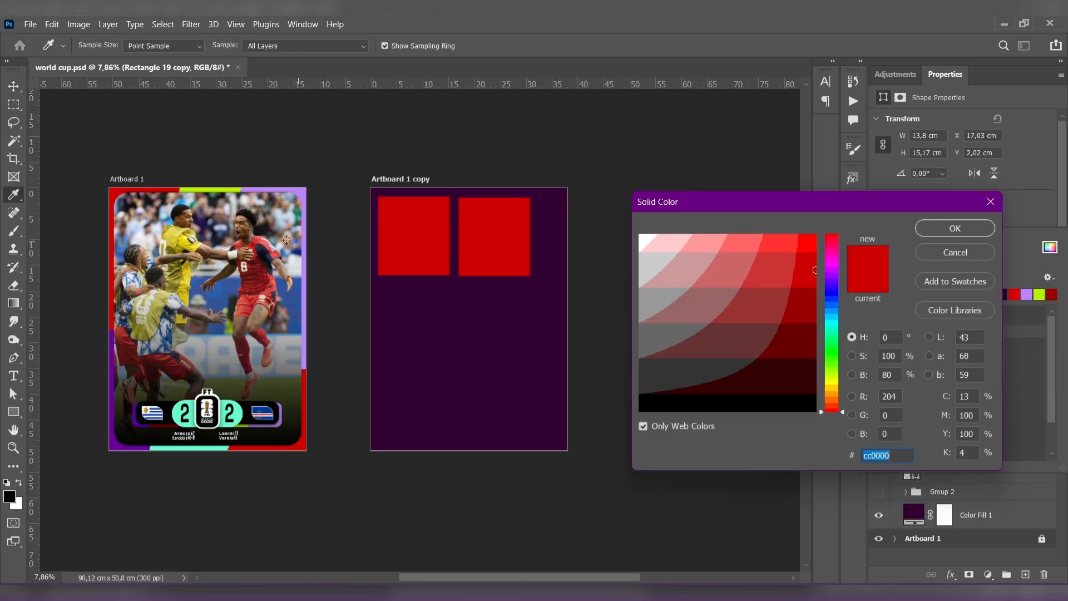
pyautogui.click(210, 190)
pyautogui.click(955, 228)
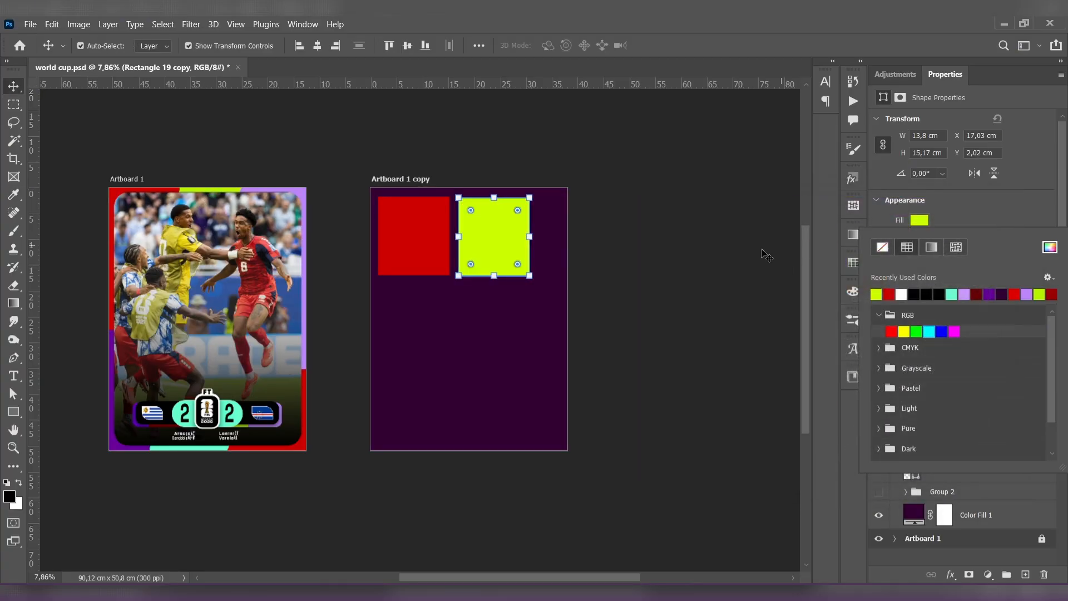
pyautogui.click(652, 287)
# - Duplicate the lime rectangle below itself and fill the copy with light purple cc99ff sampled from the first artboard's border
pyautogui.moveTo(493, 258); pyautogui.dragTo(494, 360)
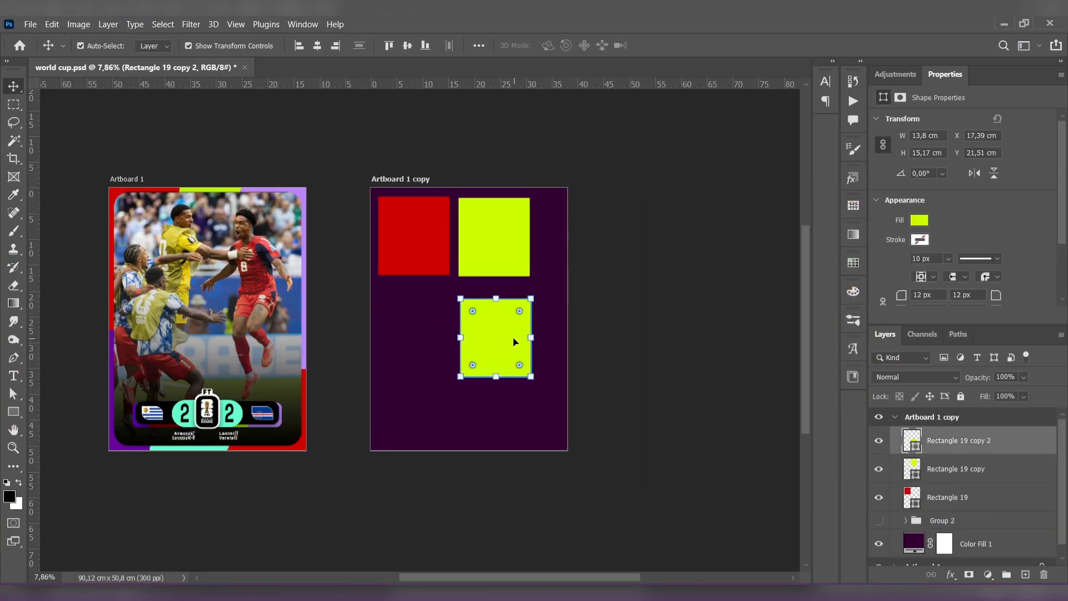
pyautogui.click(919, 220)
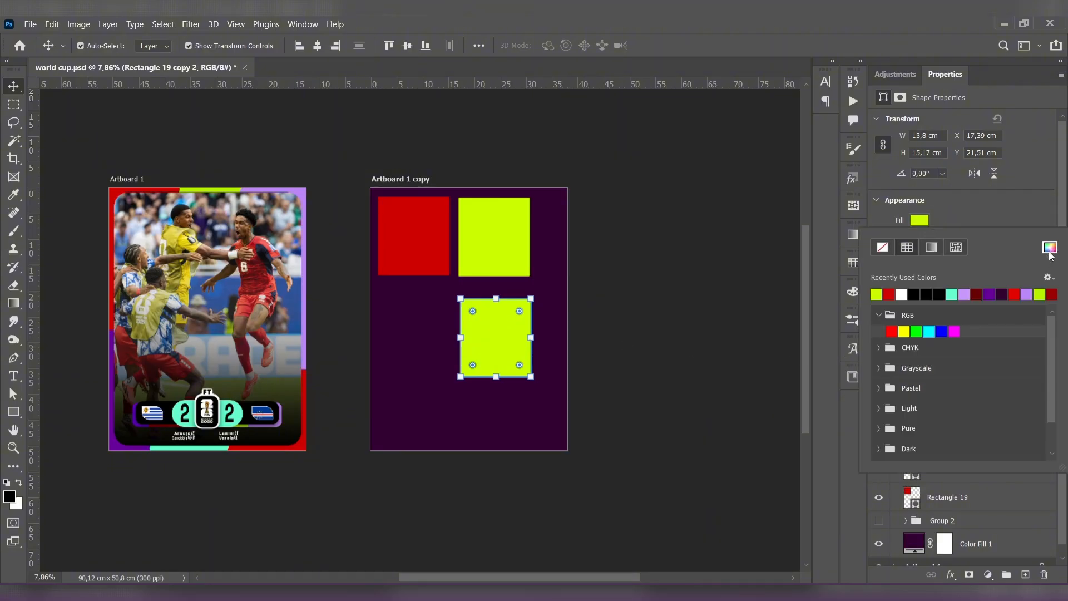
pyautogui.click(1050, 247)
pyautogui.click(305, 193)
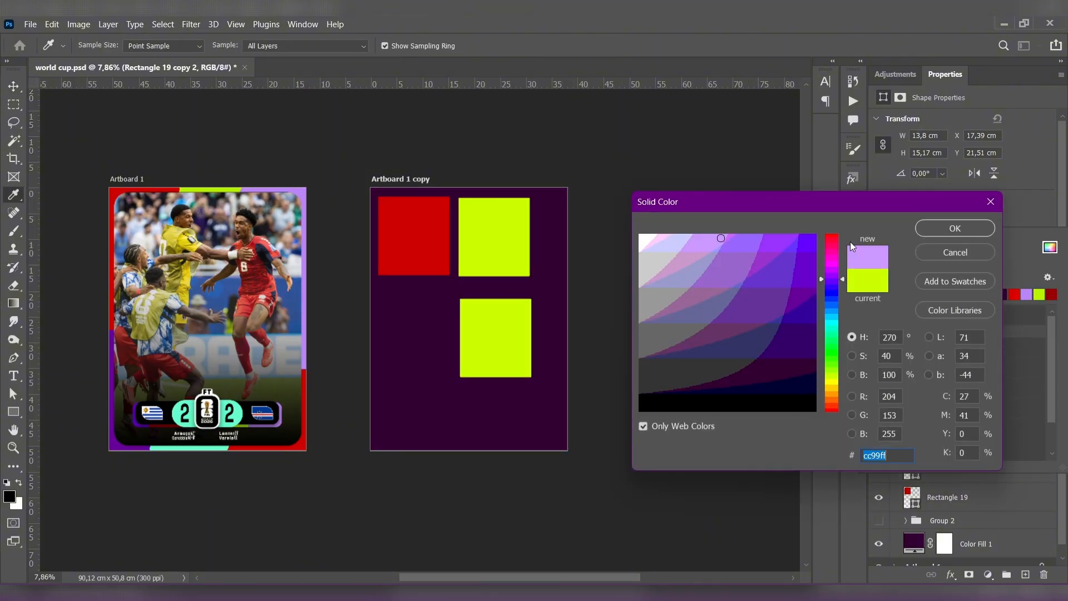
pyautogui.click(929, 231)
pyautogui.click(342, 247)
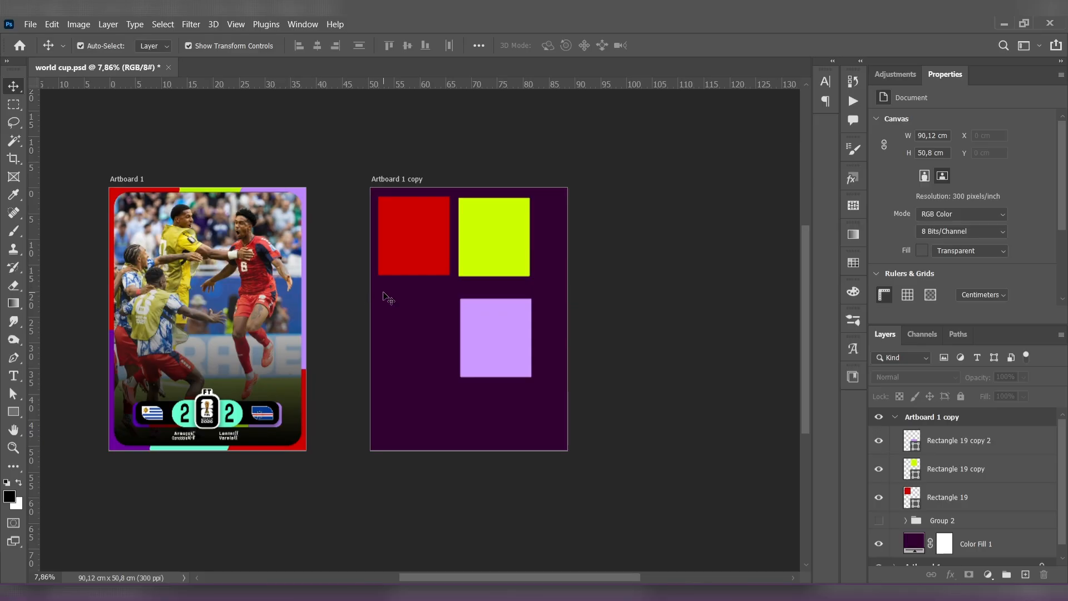
# - Duplicate the red rectangle below itself and fill the copy with purple 660099 sampled from the first artboard's lower-left border
pyautogui.moveTo(413, 259); pyautogui.dragTo(412, 339)
pyautogui.click(920, 220)
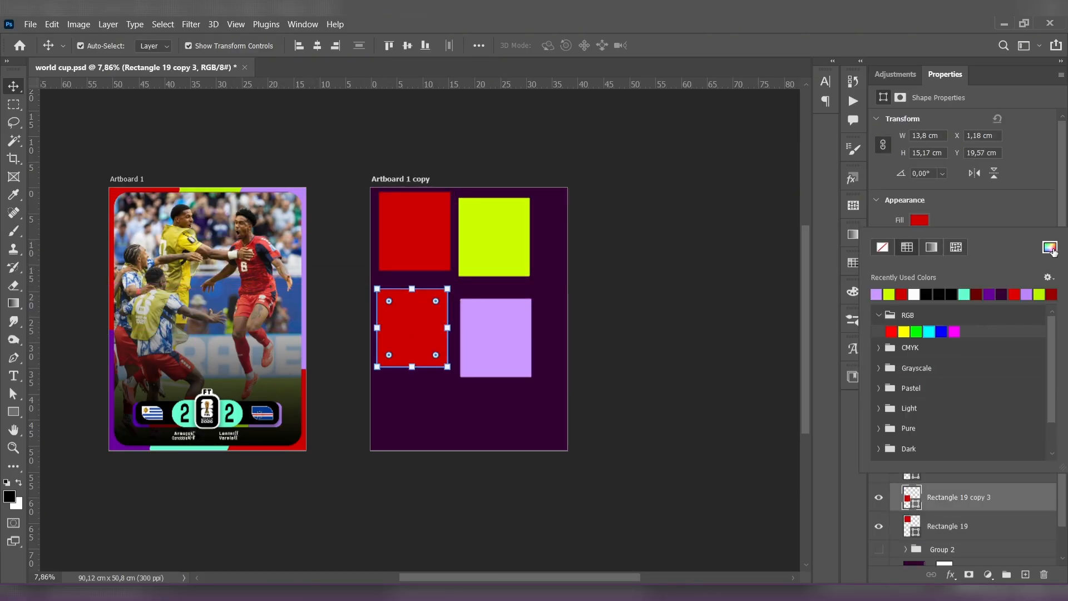
pyautogui.click(1051, 247)
pyautogui.click(117, 445)
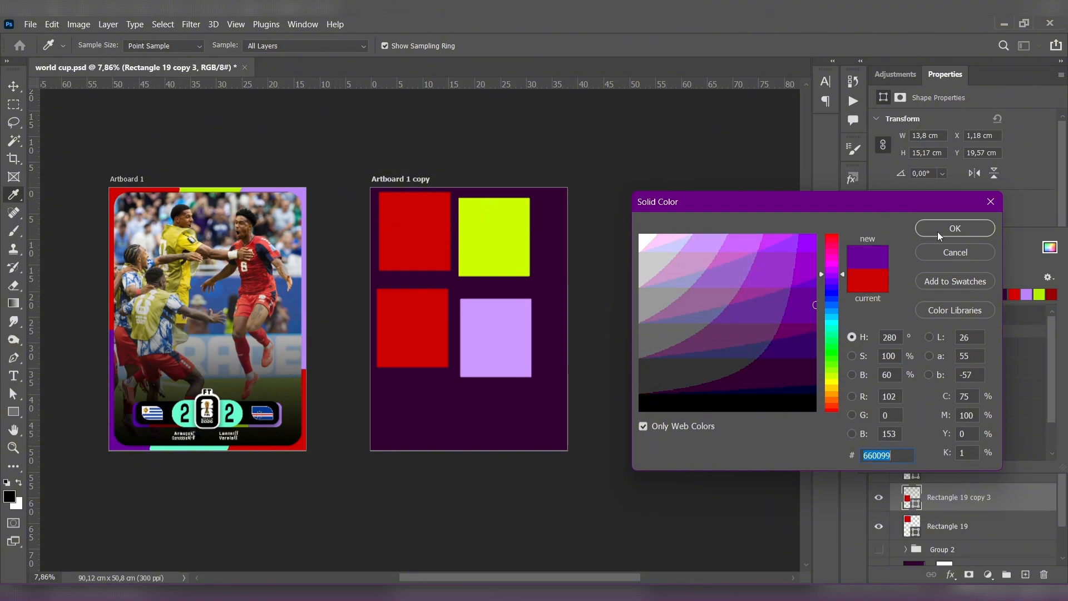
pyautogui.click(955, 228)
pyautogui.press('v')
# - Duplicate the light purple rectangle below itself and shift the lime and upper light purple rectangles up to space out the column
pyautogui.moveTo(489, 360); pyautogui.dragTo(492, 409)
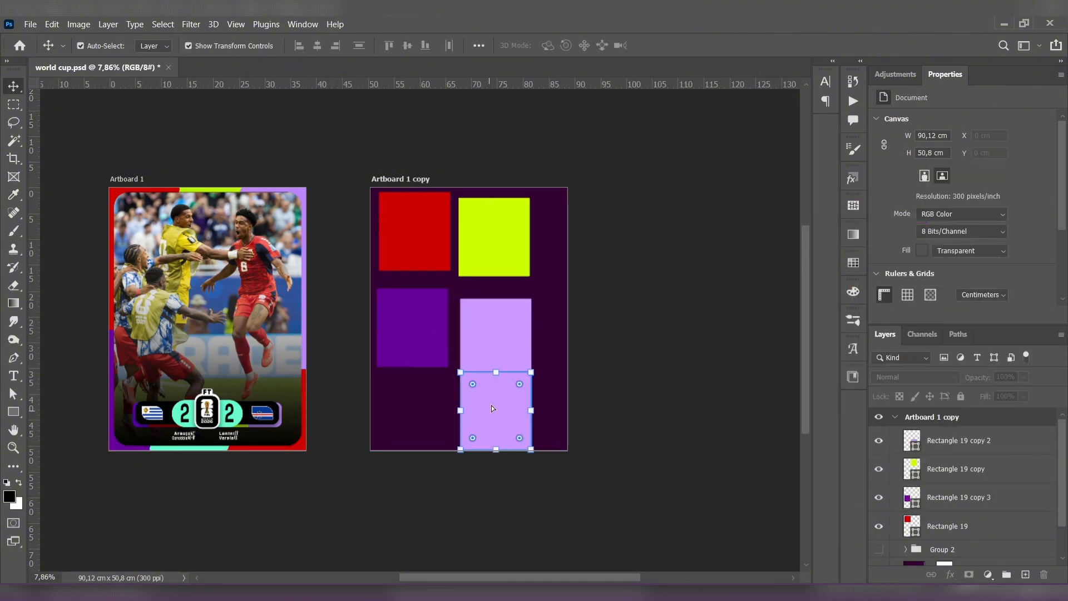
pyautogui.click(499, 338)
pyautogui.moveTo(506, 239); pyautogui.dragTo(507, 234)
pyautogui.moveTo(503, 322); pyautogui.dragTo(503, 305)
# - Fill the lowest light purple rectangle with the mint green from the recently used colors
pyautogui.click(501, 397)
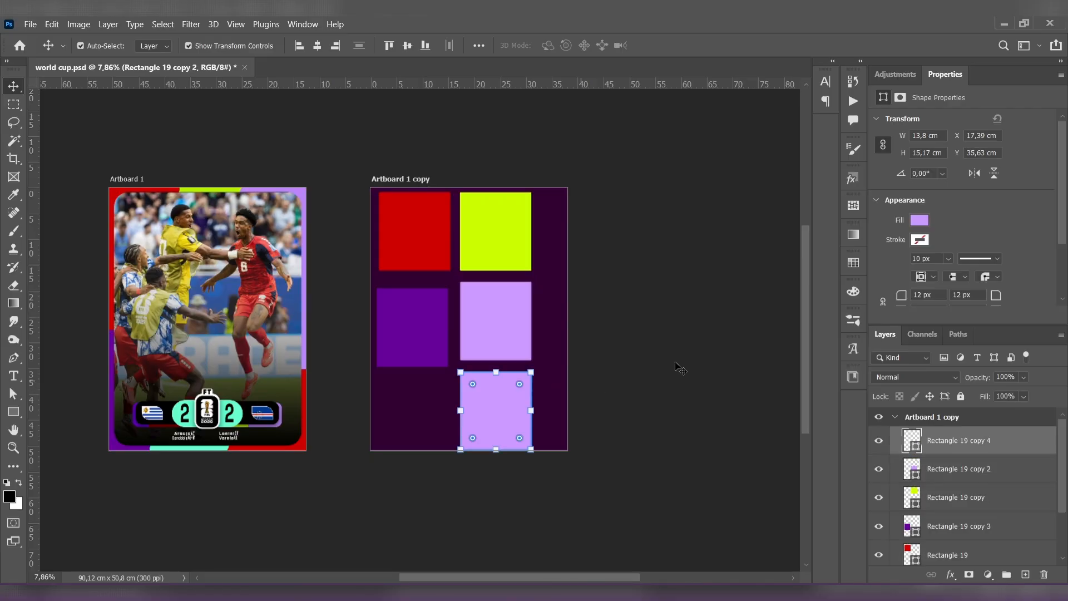
pyautogui.click(921, 221)
pyautogui.click(977, 295)
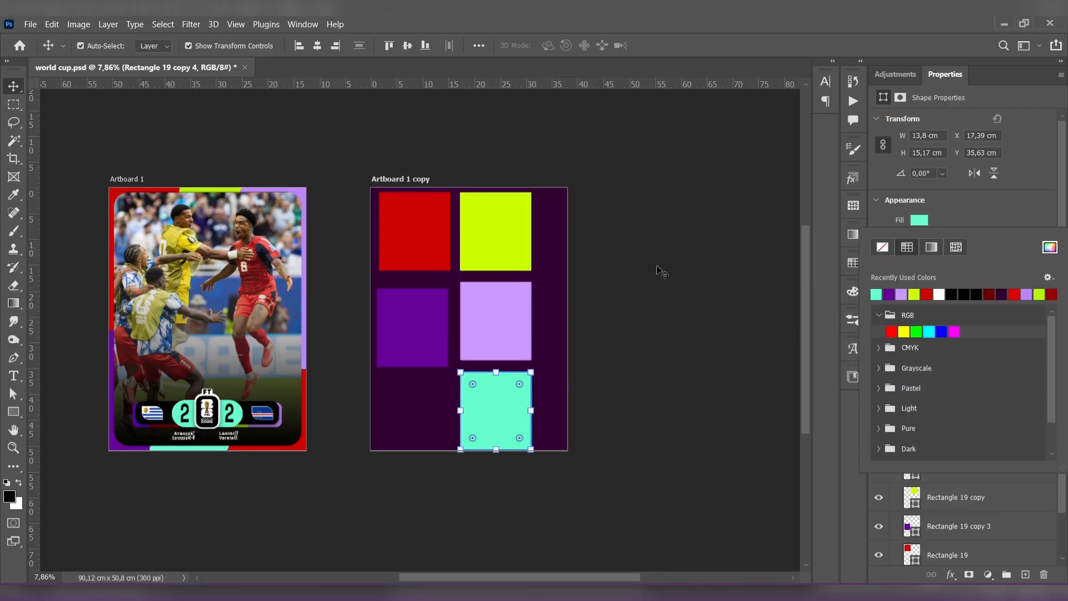
pyautogui.click(656, 271)
# - Fit the red rectangle into the second artboard's upper-left corner at about 134% scale and slant its right edge inward toward the bottom
pyautogui.scroll(3, 422, 332)
pyautogui.click(409, 216)
pyautogui.moveTo(413, 239); pyautogui.dragTo(417, 272)
pyautogui.moveTo(492, 272); pyautogui.dragTo(410, 271)
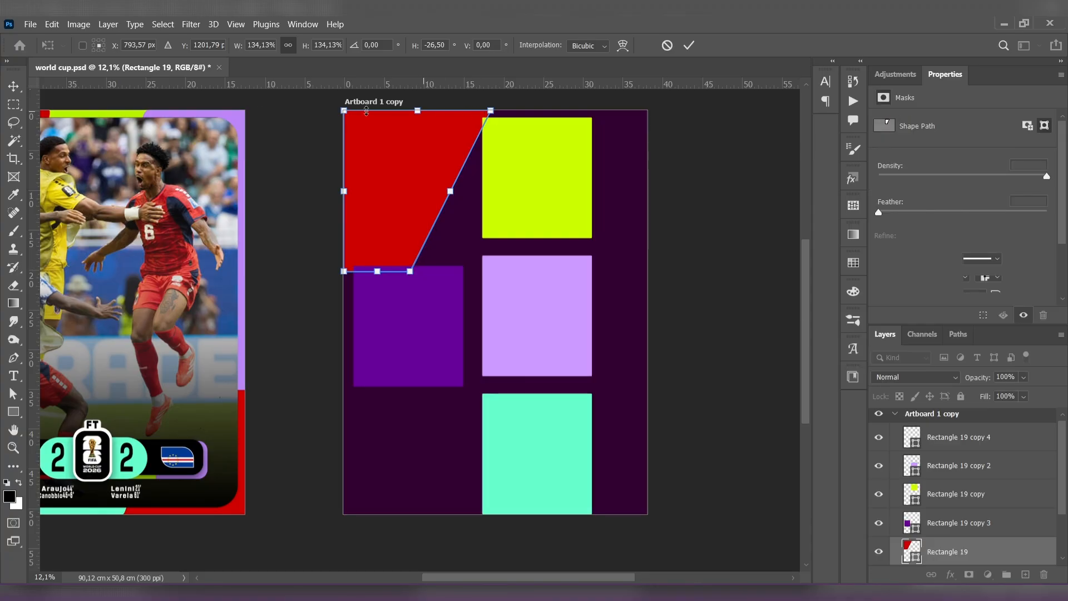
pyautogui.press('Return')
# - Align the lime rectangle with the second artboard's top edge and enlarge it to about 140%
pyautogui.click(551, 189)
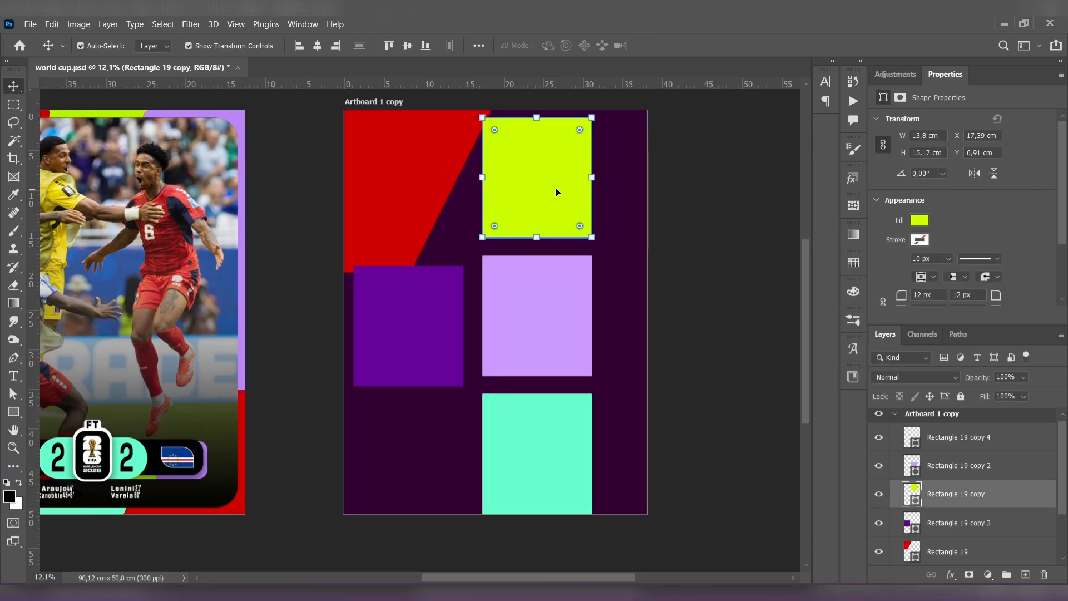
pyautogui.moveTo(548, 187); pyautogui.dragTo(548, 175)
pyautogui.hotkey('ctrl', 't')
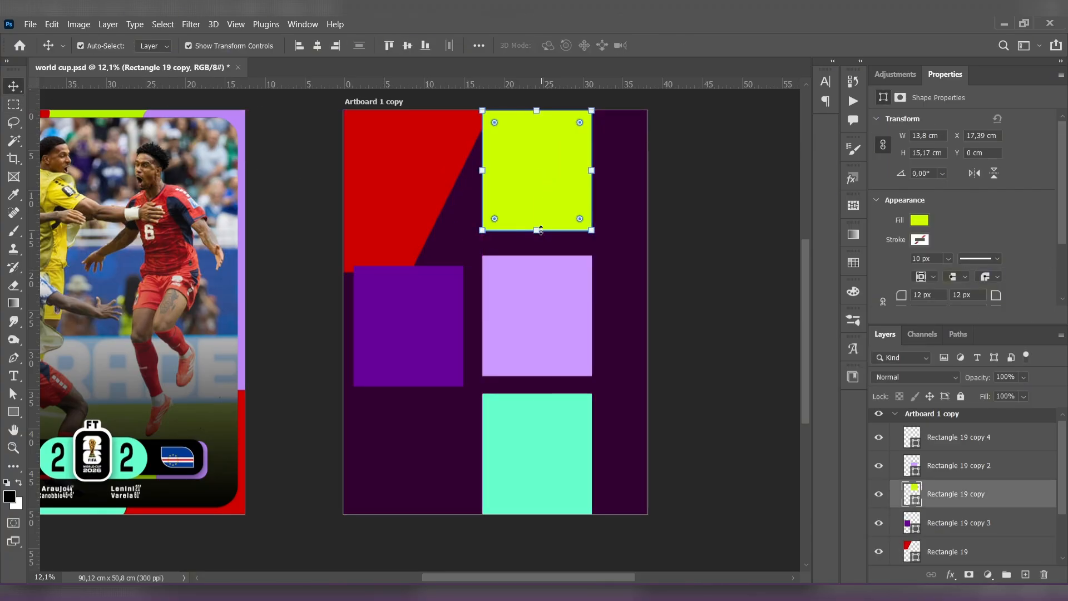
pyautogui.moveTo(537, 237); pyautogui.dragTo(538, 277)
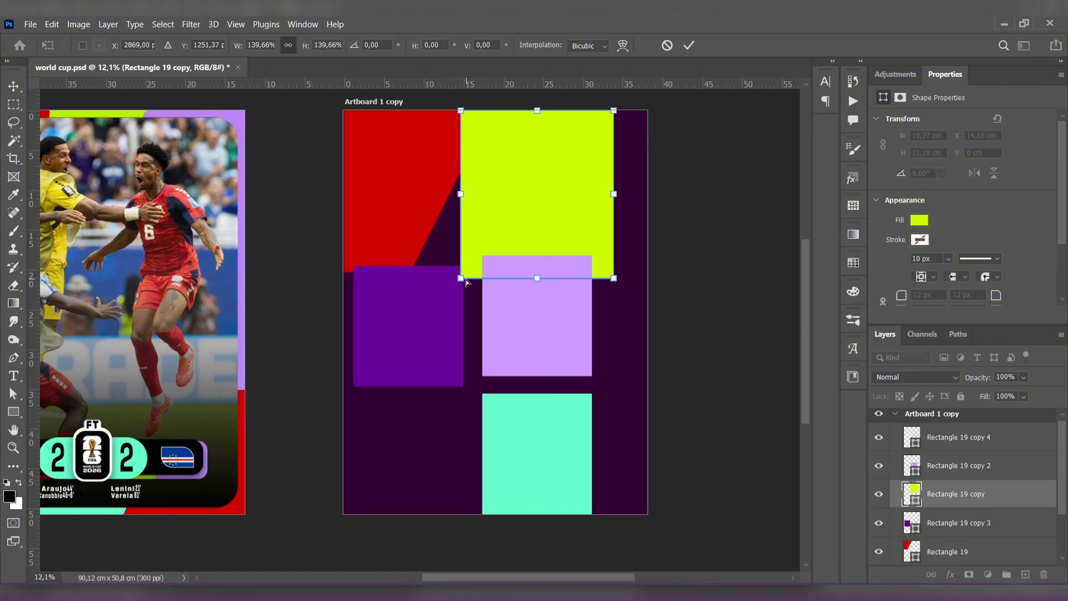
# - Distort the lime rectangle into a slanted band whose left edge follows the red shape's diagonal, pulling both right corners inward
pyautogui.moveTo(465, 280); pyautogui.dragTo(414, 279)
pyautogui.moveTo(464, 114); pyautogui.dragTo(487, 114)
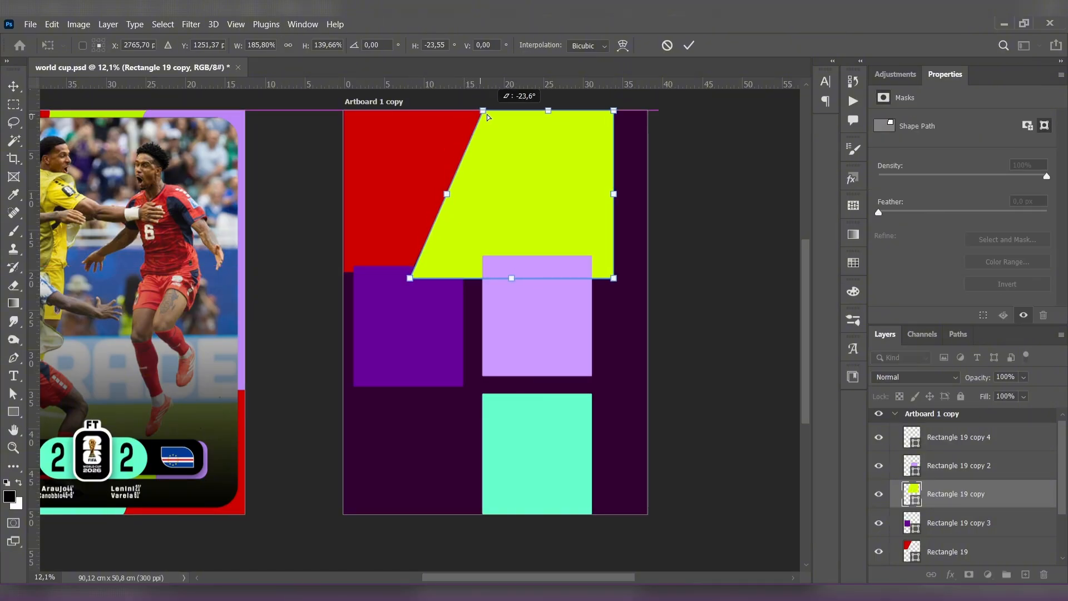
pyautogui.moveTo(614, 111); pyautogui.dragTo(568, 111)
pyautogui.moveTo(614, 279); pyautogui.dragTo(465, 282)
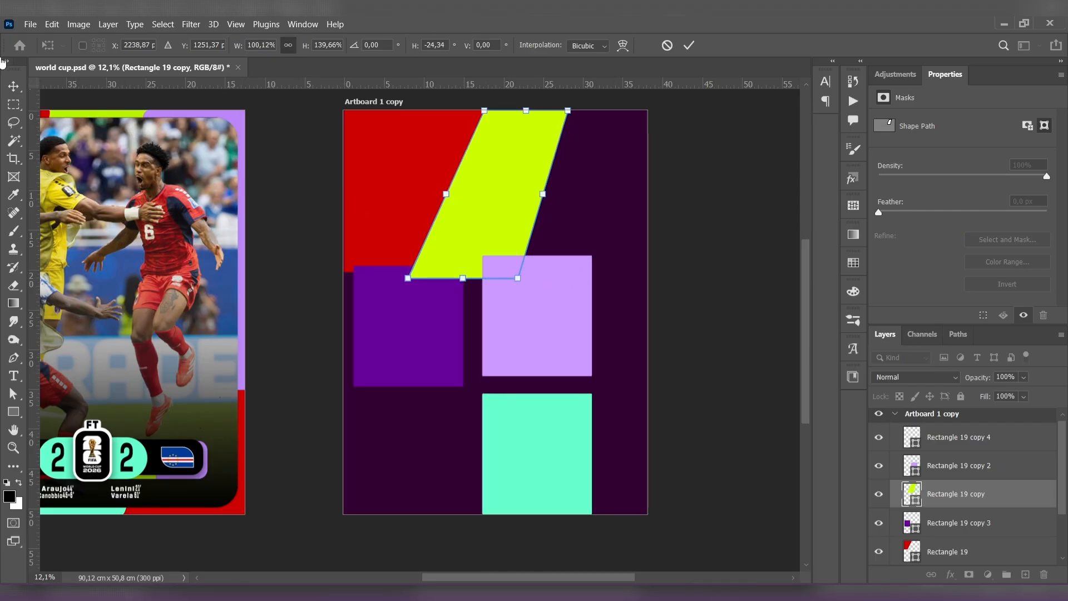
# - Move the light purple rectangle to the second artboard's upper-right corner and enlarge it to about 163%, aligned with the top edge
pyautogui.press('Return')
pyautogui.click(560, 295)
pyautogui.moveTo(560, 295); pyautogui.dragTo(626, 231)
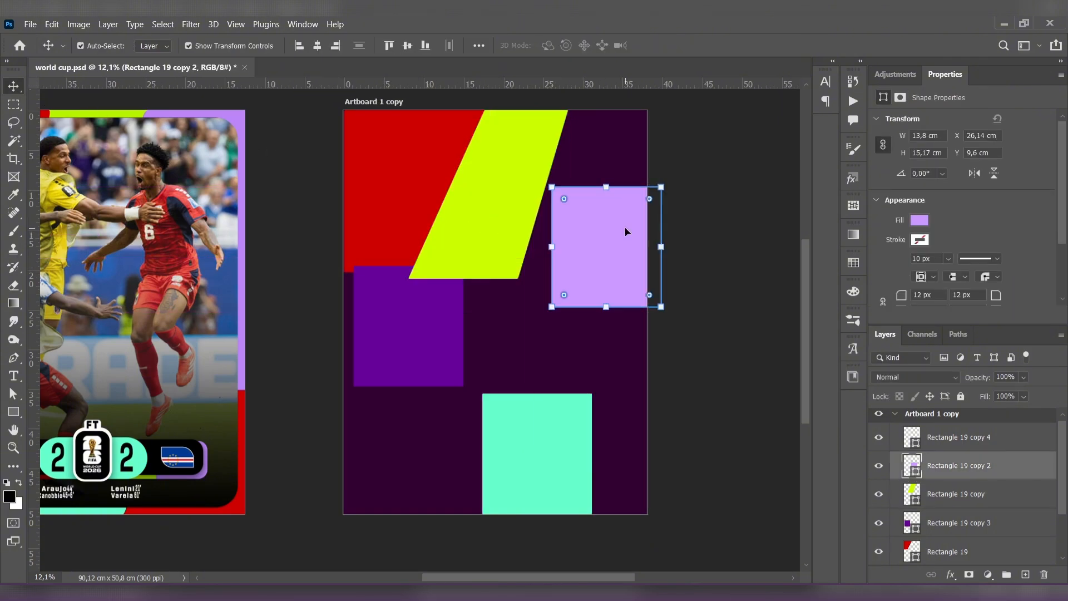
pyautogui.moveTo(606, 187); pyautogui.dragTo(609, 110)
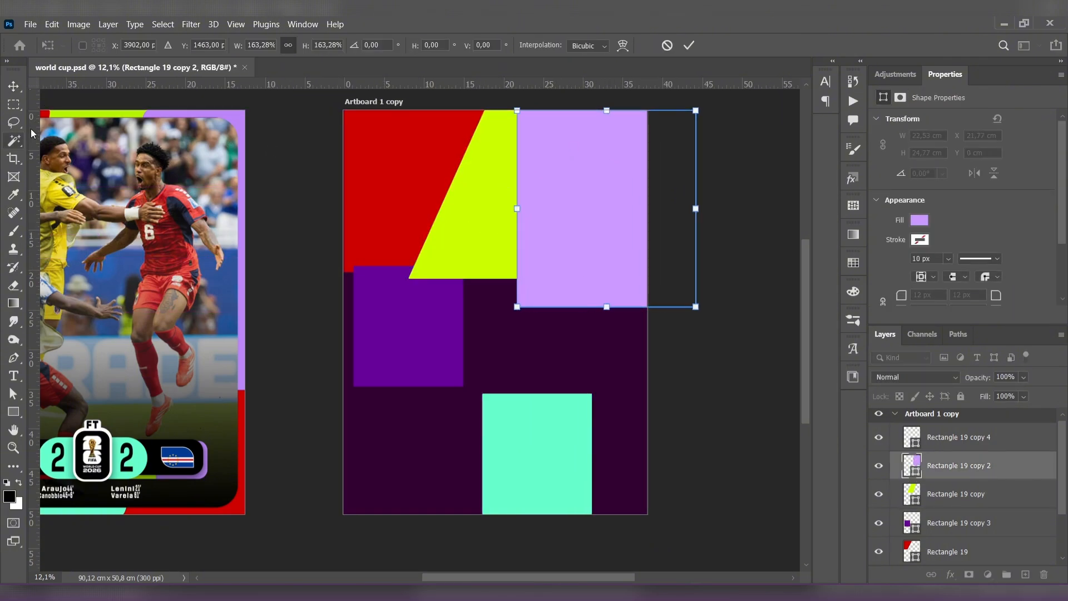
# - Distort the light purple rectangle so its lower edge lines up with the lime band's and its left edge follows the lime diagonal
pyautogui.moveTo(520, 313); pyautogui.dragTo(529, 287)
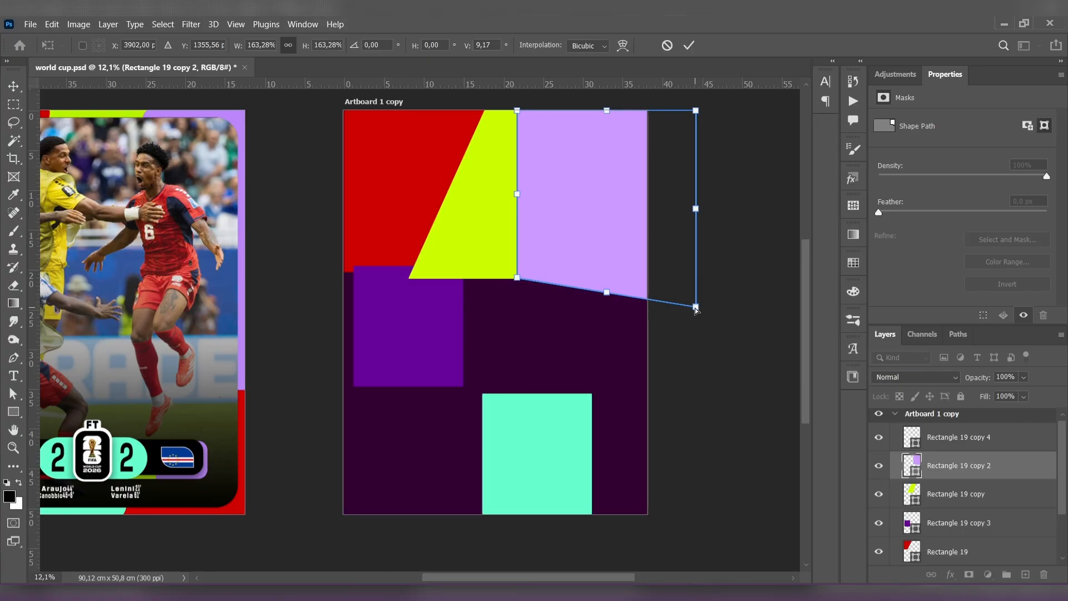
pyautogui.moveTo(696, 310); pyautogui.dragTo(687, 281)
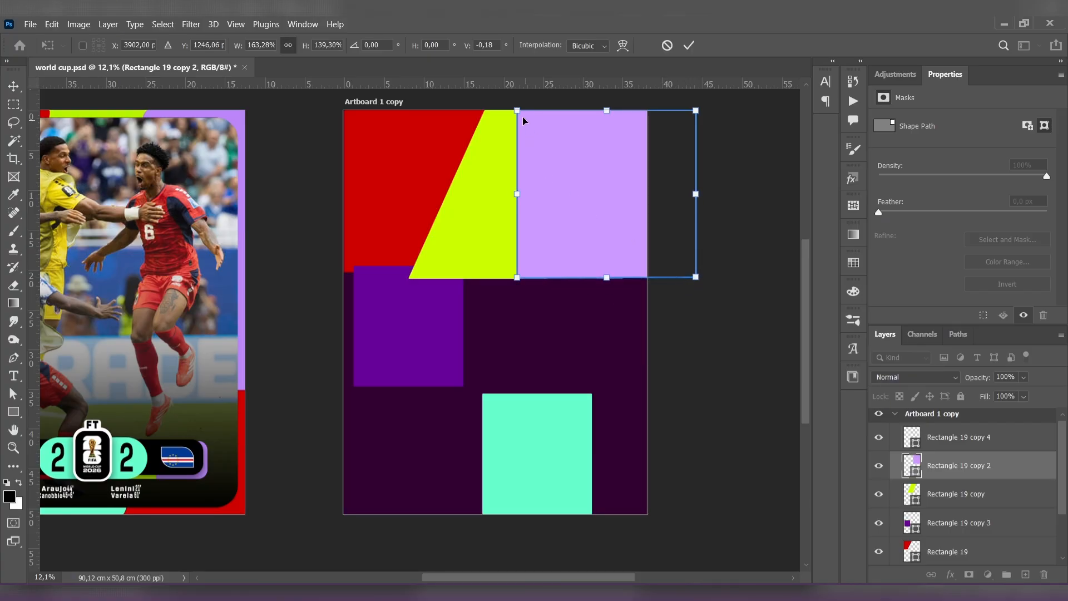
pyautogui.moveTo(519, 111); pyautogui.dragTo(566, 111)
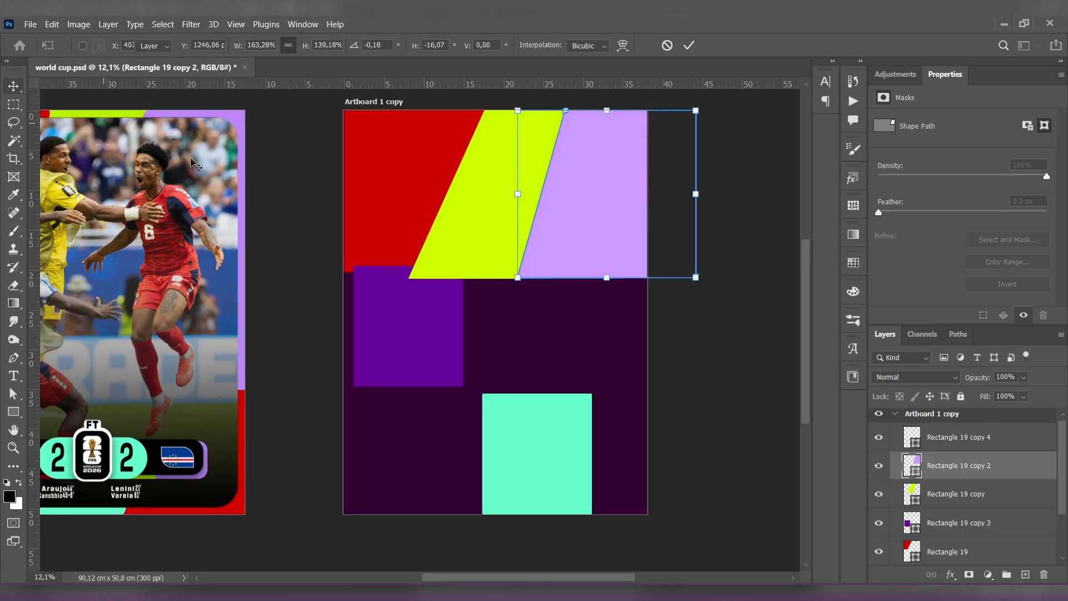
pyautogui.press('Return')
pyautogui.click(311, 229)
# - Fit the dark purple rectangle into the second artboard's lower-left corner at about 201% scale and slant its right edge inward toward the bottom
pyautogui.moveTo(431, 334); pyautogui.dragTo(418, 457)
pyautogui.hotkey('ctrl', 't')
pyautogui.moveTo(398, 388); pyautogui.dragTo(398, 271)
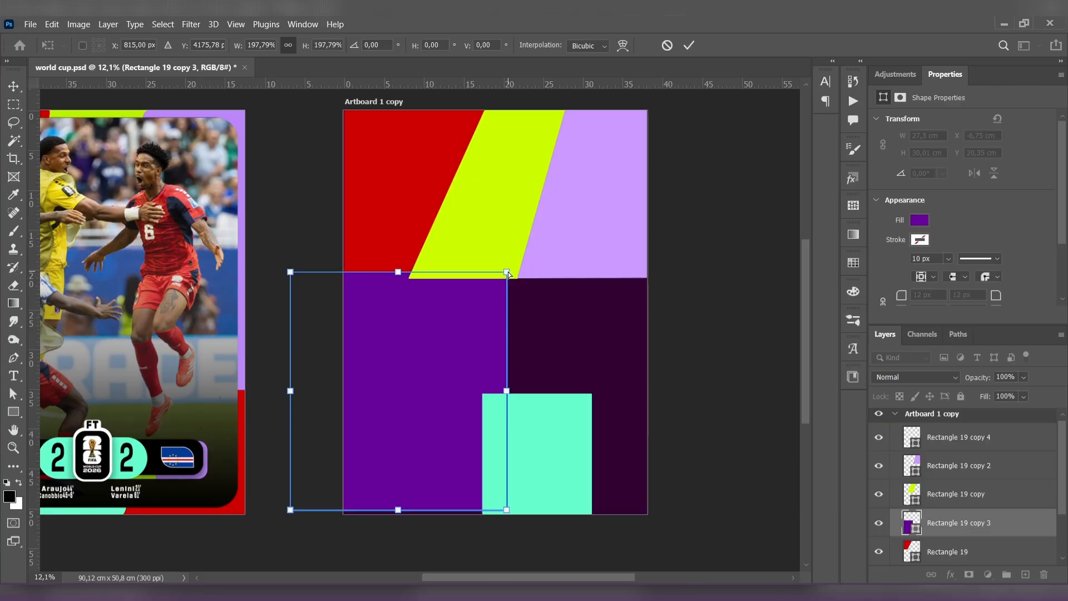
pyautogui.moveTo(396, 508); pyautogui.dragTo(398, 514)
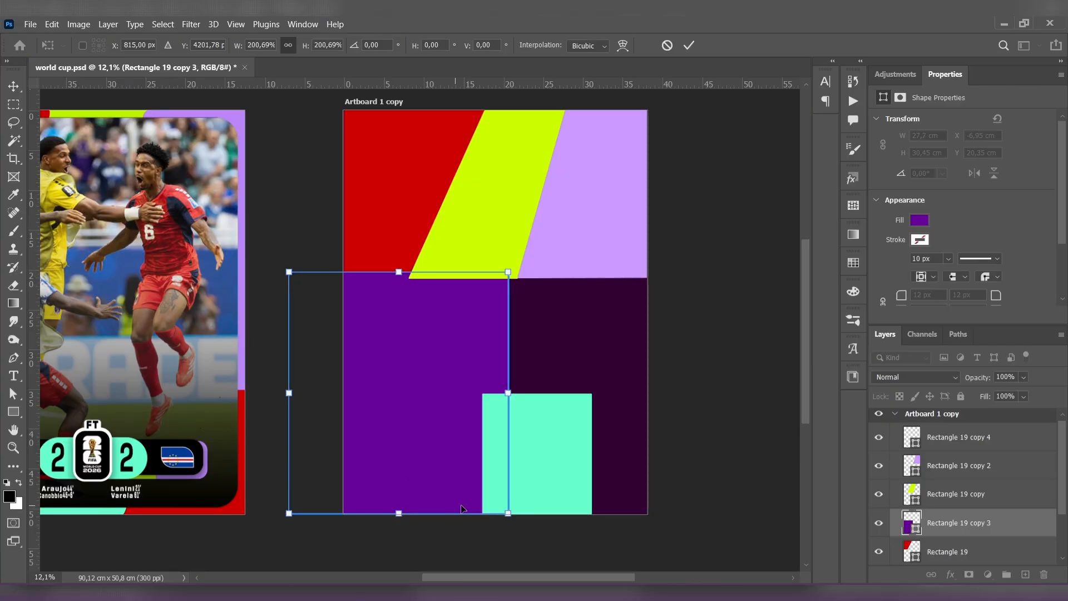
pyautogui.moveTo(509, 513); pyautogui.dragTo(409, 516)
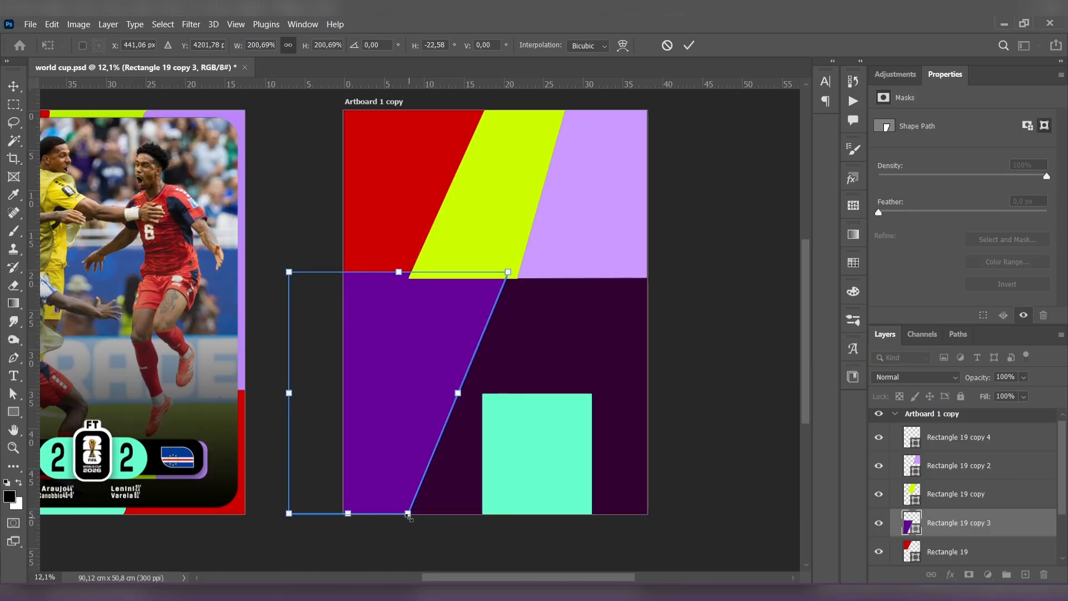
pyautogui.click(14, 87)
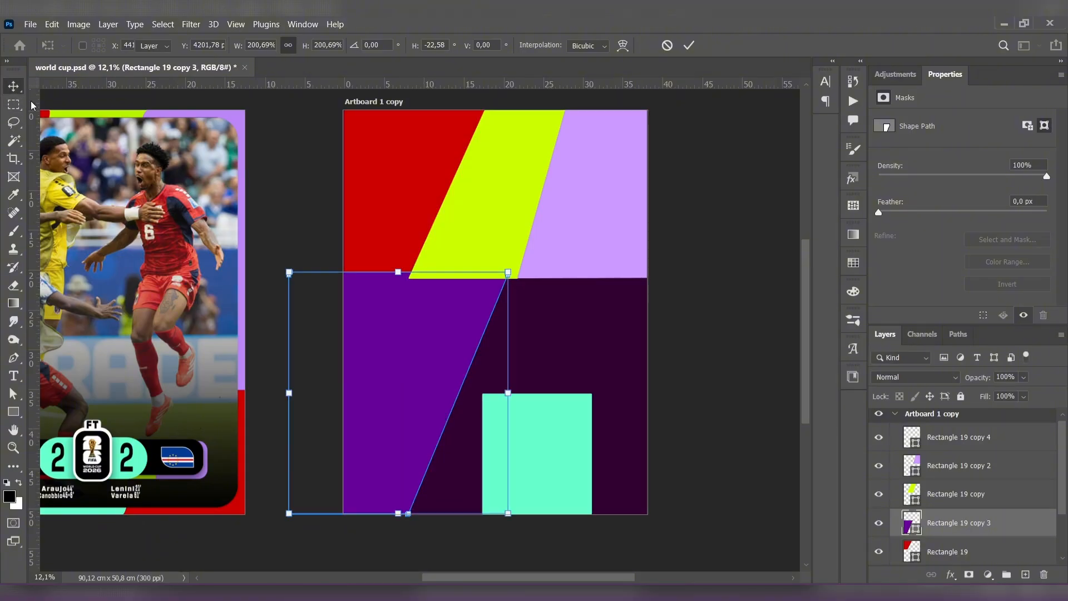
# - Enlarge the mint rectangle across the artboard's lower half and distort it into a slanted band following the dark purple shape's diagonal
pyautogui.click(506, 405)
pyautogui.hotkey('ctrl', 't')
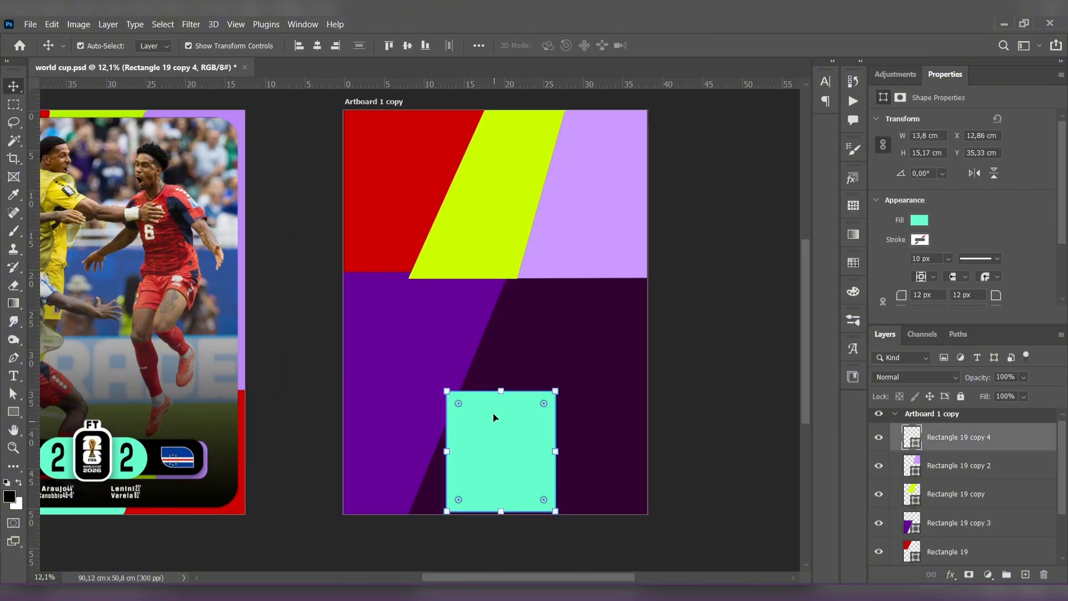
pyautogui.moveTo(536, 393); pyautogui.dragTo(511, 277)
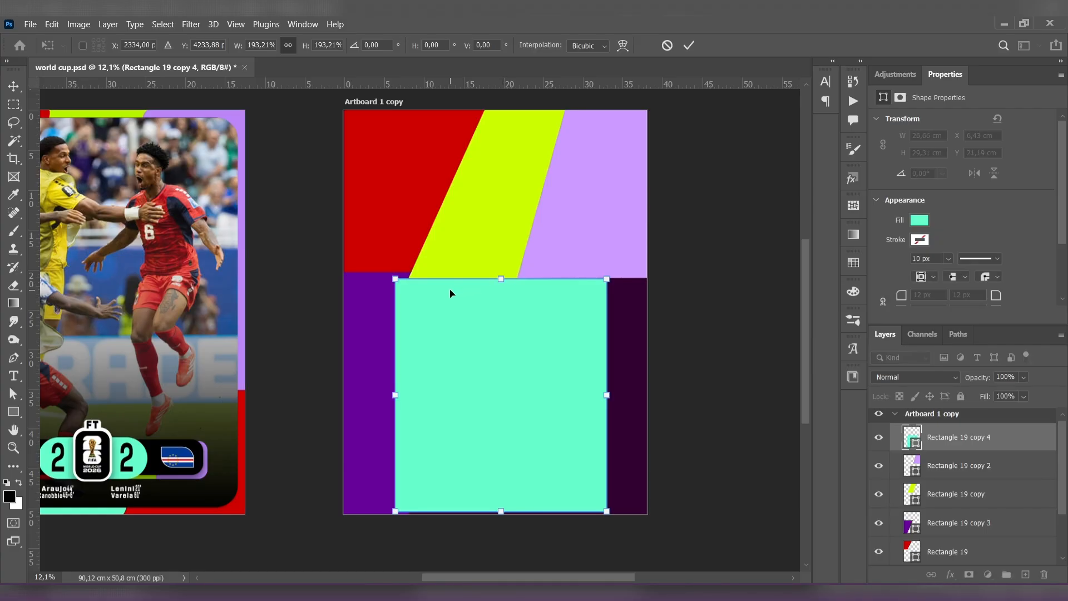
pyautogui.moveTo(399, 280); pyautogui.dragTo(508, 286)
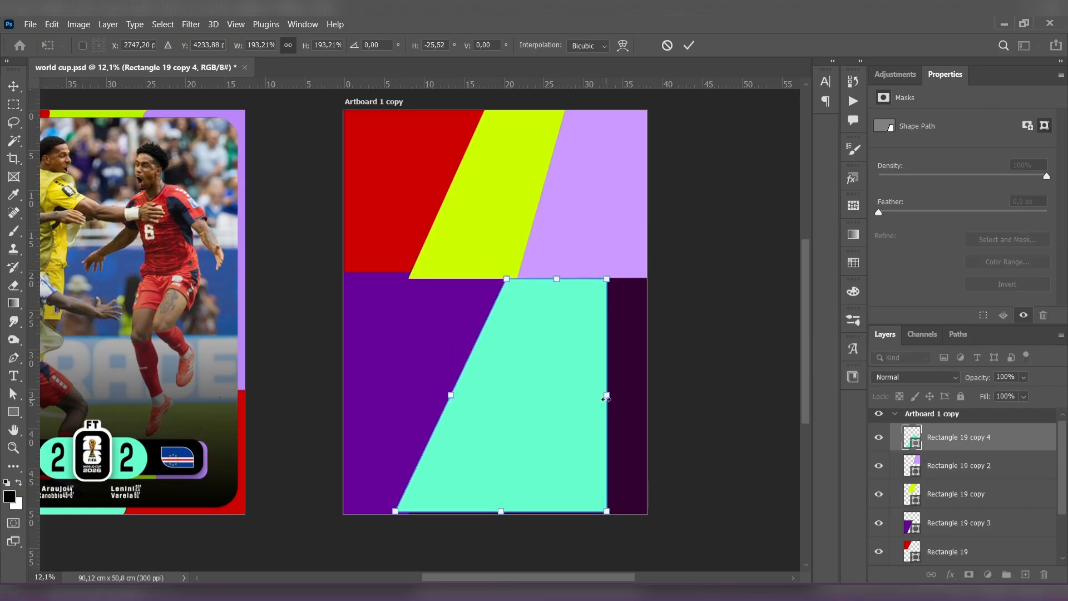
pyautogui.moveTo(606, 398); pyautogui.dragTo(550, 396)
pyautogui.moveTo(460, 511); pyautogui.dragTo(459, 524)
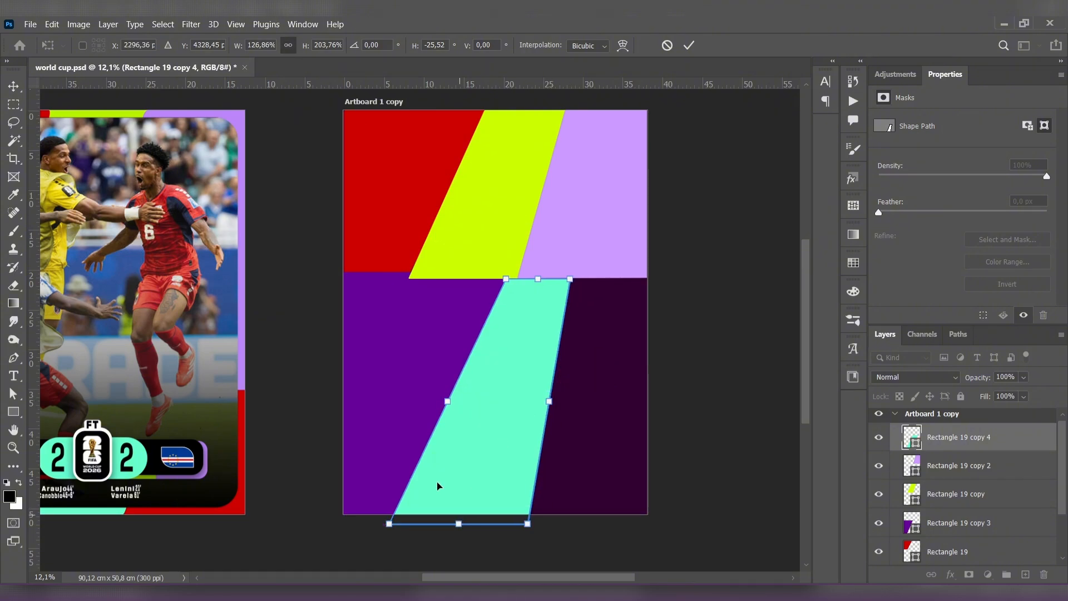
pyautogui.click(12, 90)
# - Duplicate the red shape into the second artboard's lower-right corner and enlarge the copy to about 167% to fill the area beside the mint band
pyautogui.click(369, 210)
pyautogui.moveTo(384, 203); pyautogui.dragTo(582, 434)
pyautogui.moveTo(608, 338); pyautogui.dragTo(608, 278)
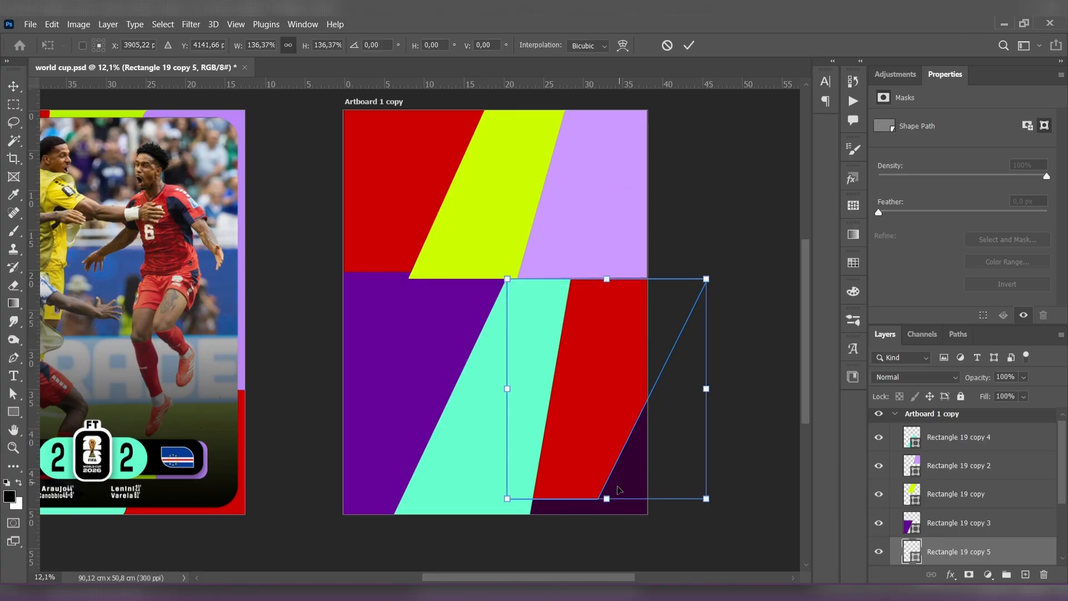
pyautogui.moveTo(608, 501); pyautogui.dragTo(614, 525)
pyautogui.moveTo(624, 469); pyautogui.dragTo(659, 470)
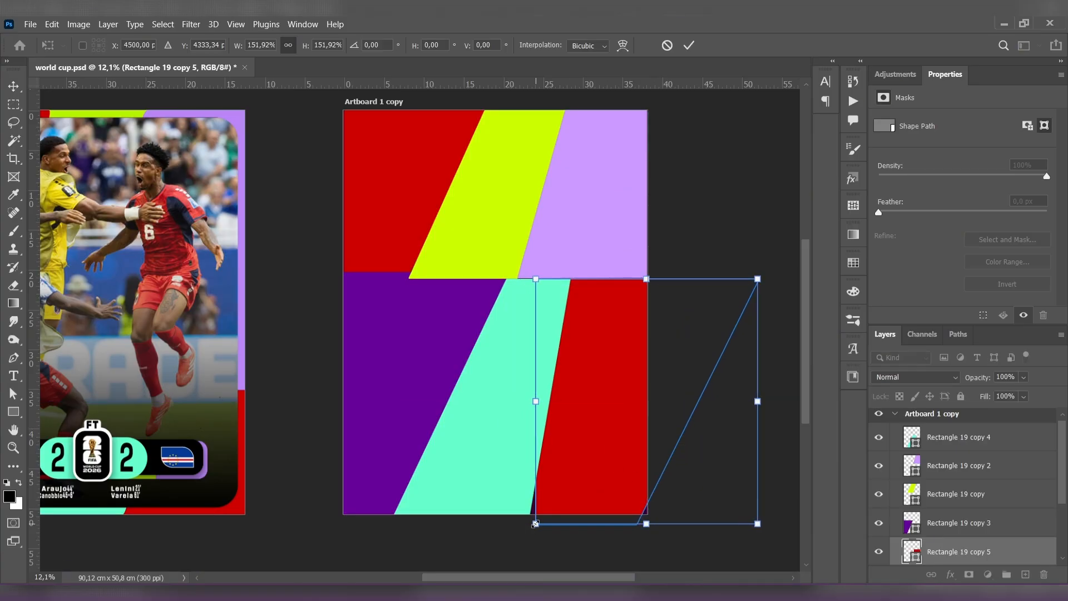
pyautogui.moveTo(534, 524); pyautogui.dragTo(522, 538)
pyautogui.moveTo(640, 539); pyautogui.dragTo(640, 550)
pyautogui.moveTo(640, 491); pyautogui.dragTo(648, 492)
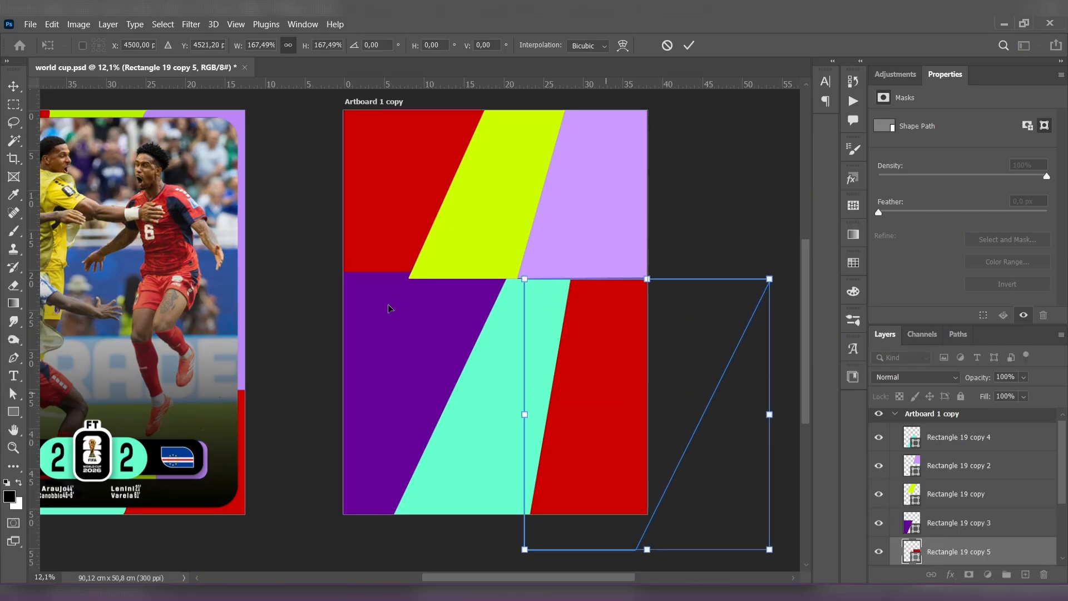
pyautogui.click(18, 88)
pyautogui.click(337, 260)
pyautogui.scroll(-4, 414, 329)
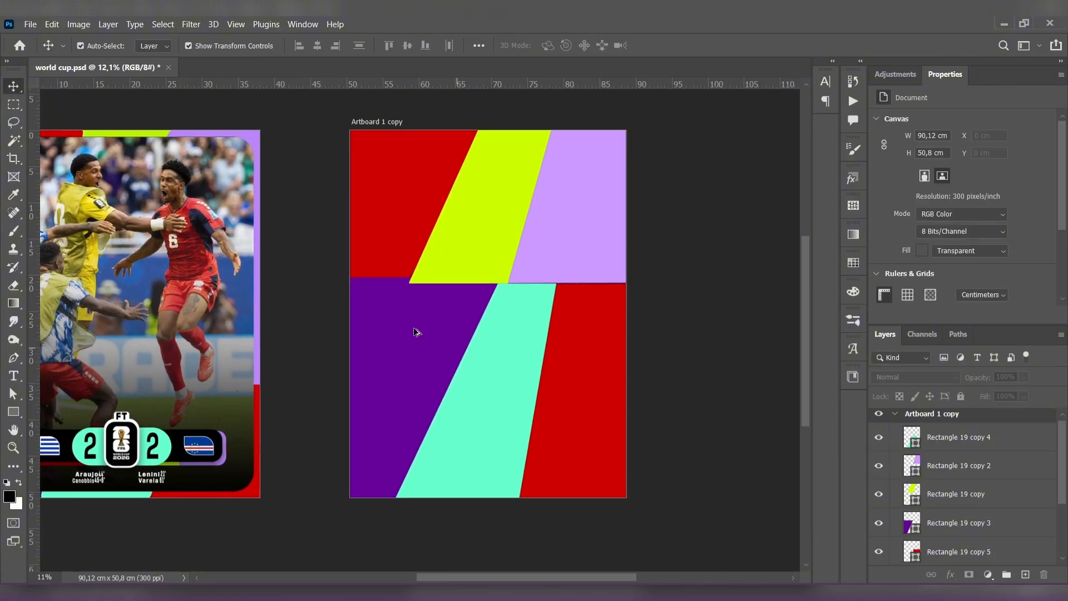
pyautogui.scroll(1, 423, 332)
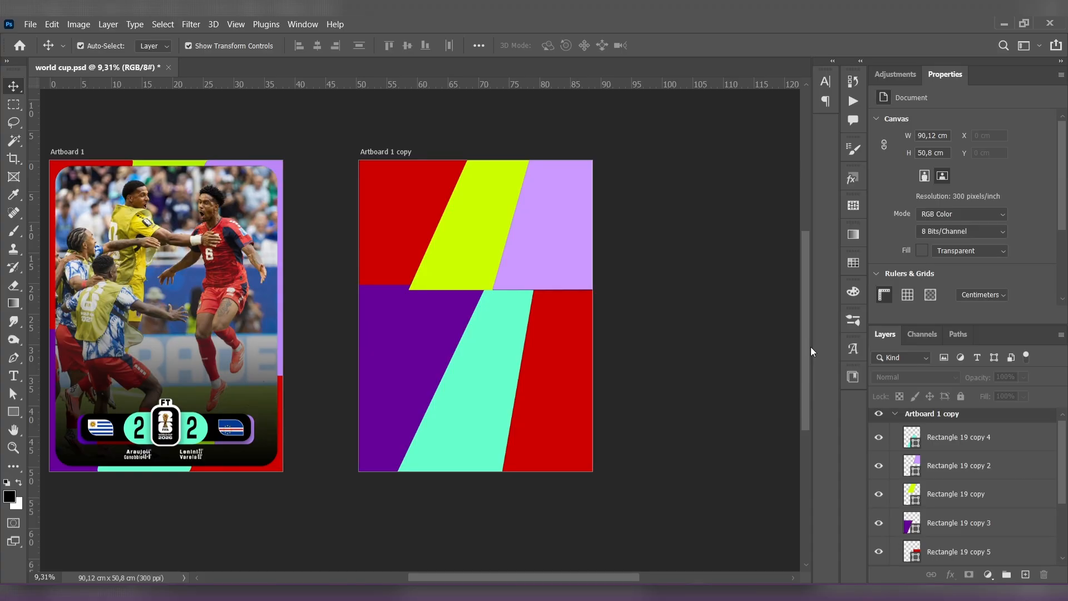
# - Draw a rectangle about 31.5 by 46.9 cm over the colored shapes on the second artboard and fill it with black
pyautogui.click(14, 412)
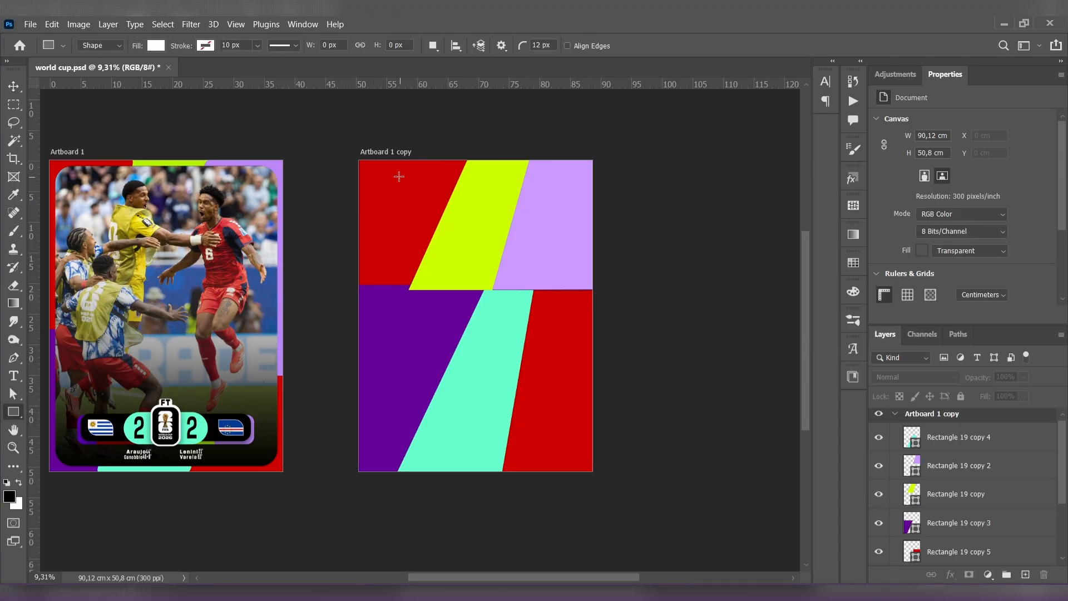
pyautogui.moveTo(380, 170); pyautogui.dragTo(574, 457)
pyautogui.click(920, 220)
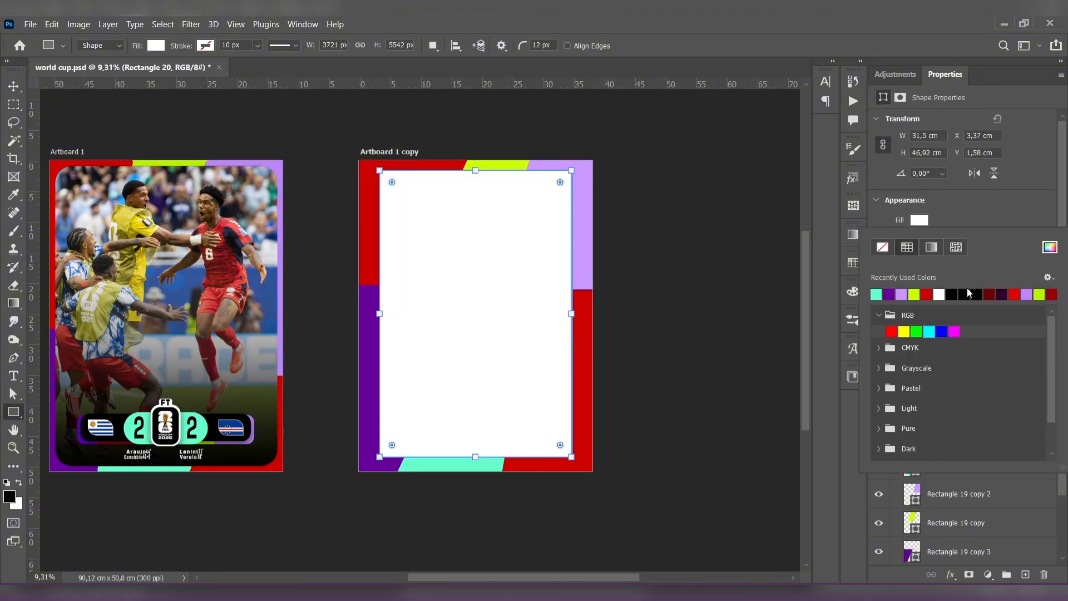
pyautogui.click(967, 291)
# - Resize the black rectangle to about 34.6 by 49 cm inside the colored border and round its corners to 371 px
pyautogui.click(13, 87)
pyautogui.moveTo(460, 295); pyautogui.dragTo(455, 296)
pyautogui.hotkey('ctrl', 't')
pyautogui.moveTo(471, 457); pyautogui.dragTo(472, 466)
pyautogui.moveTo(471, 171); pyautogui.dragTo(473, 166)
pyautogui.moveTo(569, 318); pyautogui.dragTo(581, 317)
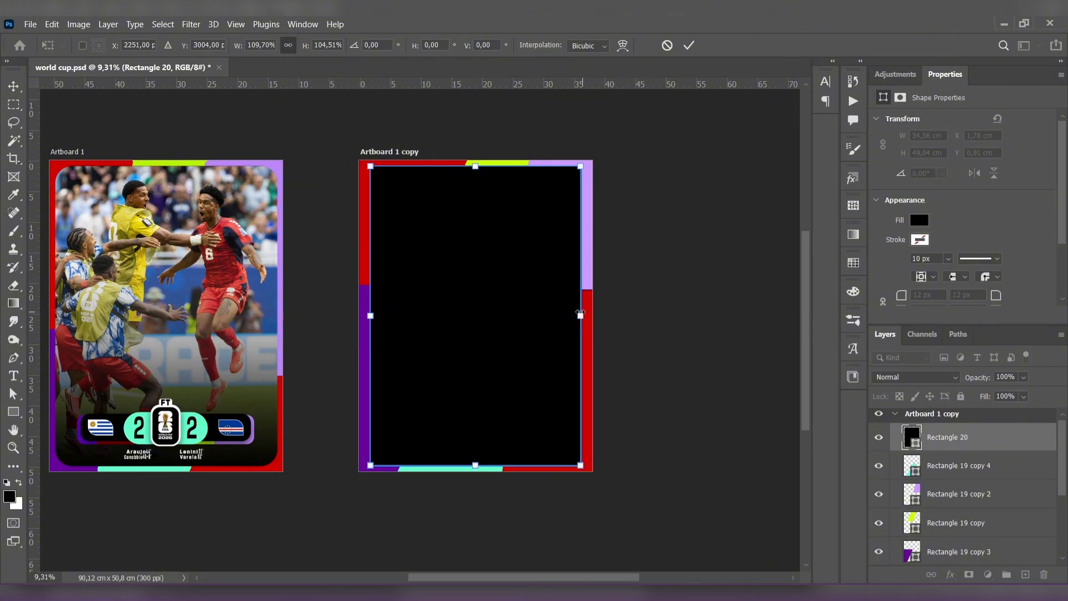
pyautogui.click(13, 81)
pyautogui.moveTo(387, 184); pyautogui.dragTo(392, 184)
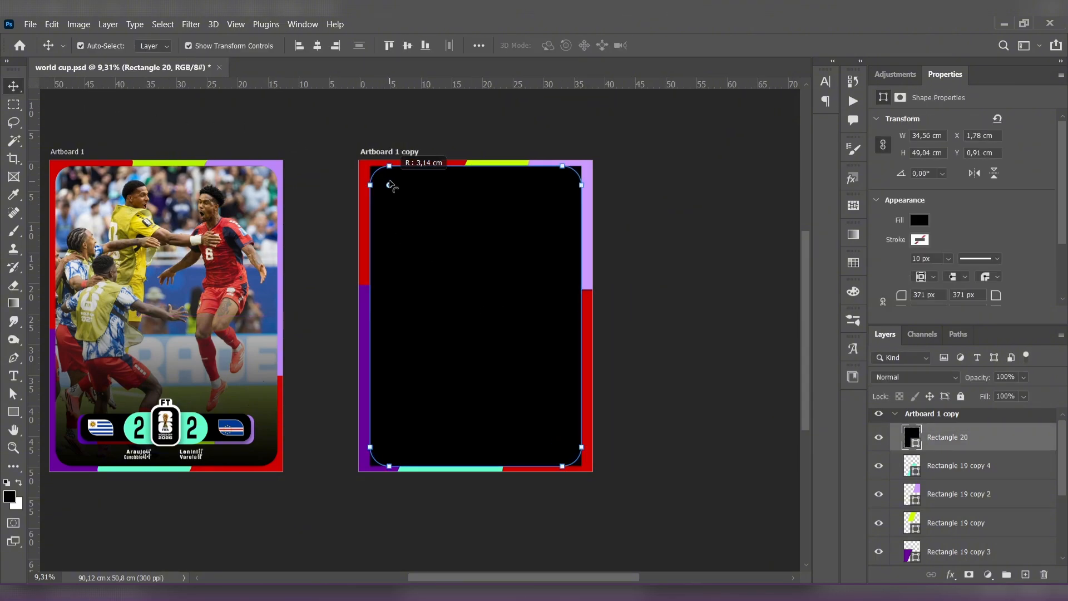
pyautogui.click(234, 126)
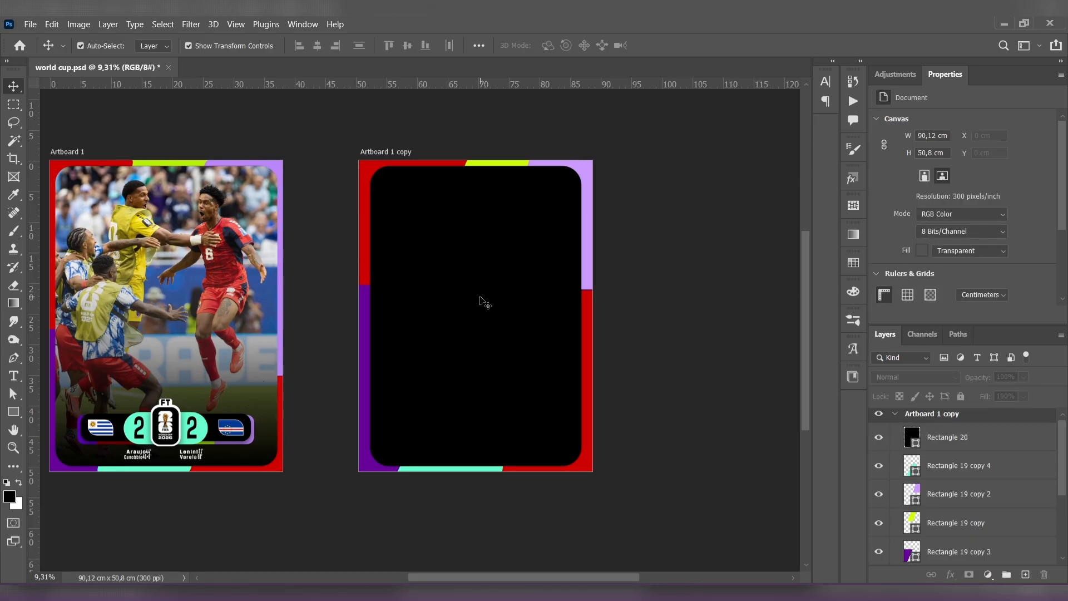
# - Nudge the light purple shape about 0.4 cm to the right and extend the lime band leftward along the upper border
pyautogui.click(554, 174)
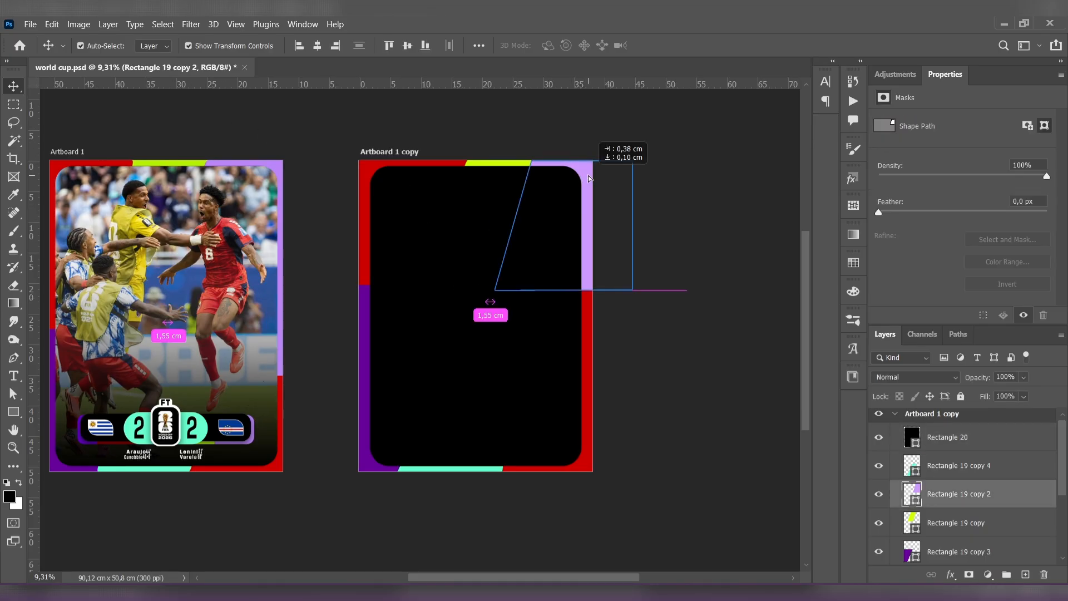
pyautogui.click(546, 138)
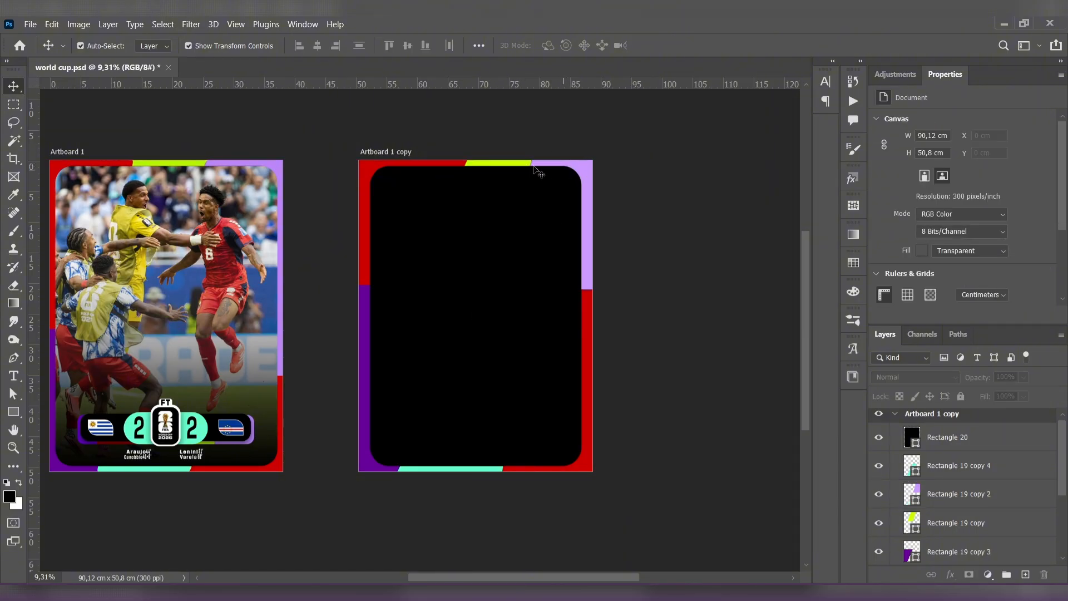
pyautogui.scroll(3, 482, 173)
pyautogui.moveTo(482, 173); pyautogui.dragTo(502, 196)
pyautogui.click(494, 166)
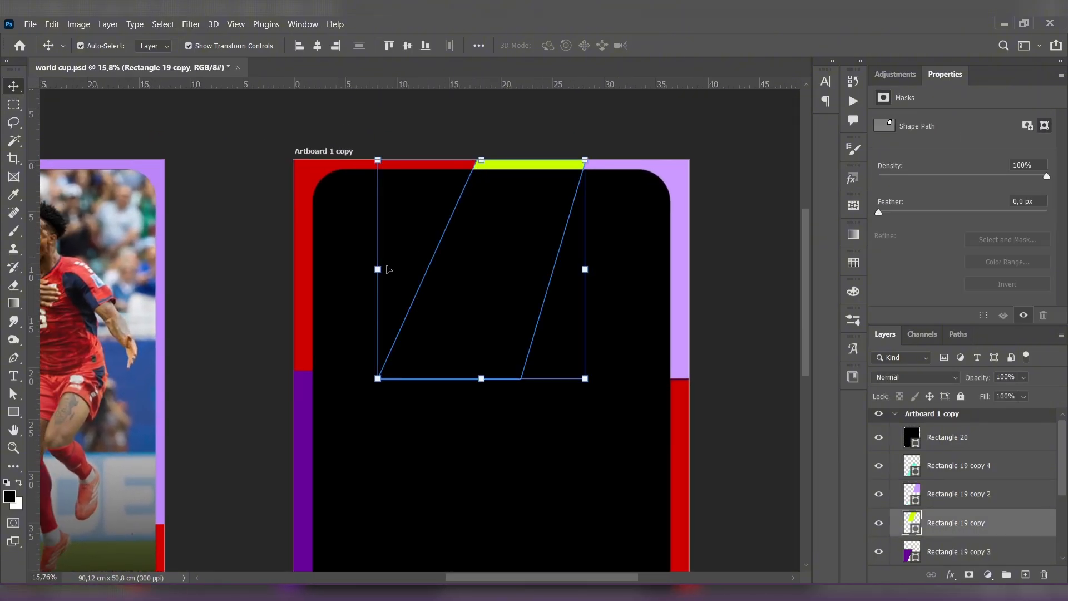
pyautogui.moveTo(376, 269); pyautogui.dragTo(351, 264)
pyautogui.moveTo(354, 160); pyautogui.dragTo(330, 161)
pyautogui.click(13, 86)
pyautogui.click(272, 152)
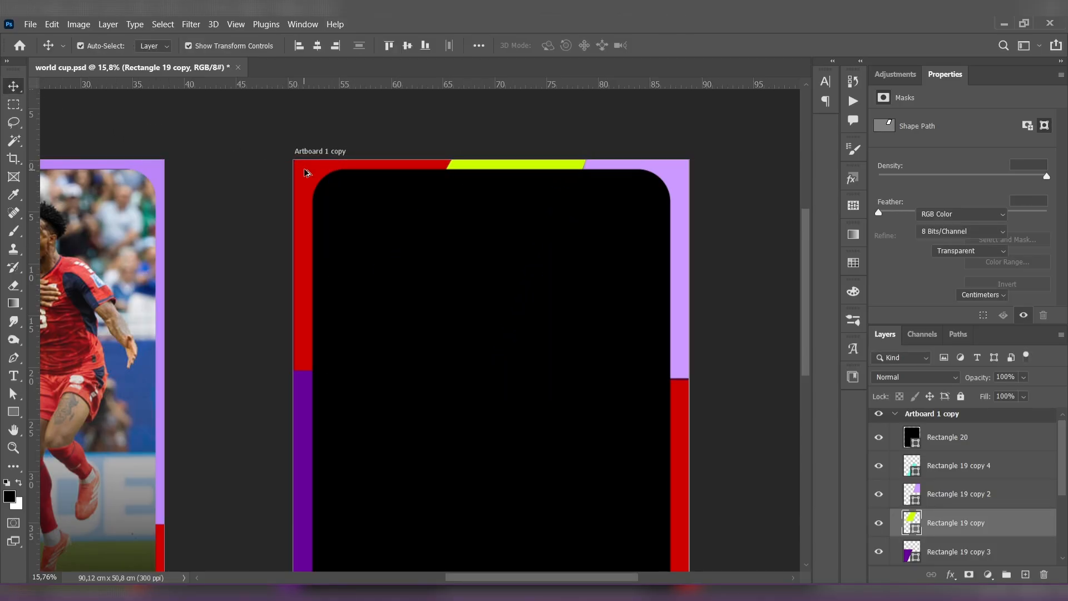
# - Stretch the light purple shape downward so it covers more of the second artboard's right border
pyautogui.scroll(-3, 306, 169)
pyautogui.moveTo(454, 262); pyautogui.dragTo(457, 236)
pyautogui.scroll(-2, 477, 283)
pyautogui.moveTo(473, 278); pyautogui.dragTo(520, 324)
pyautogui.click(542, 239)
pyautogui.click(540, 259)
pyautogui.hotkey('ctrl', 't')
pyautogui.click(13, 88)
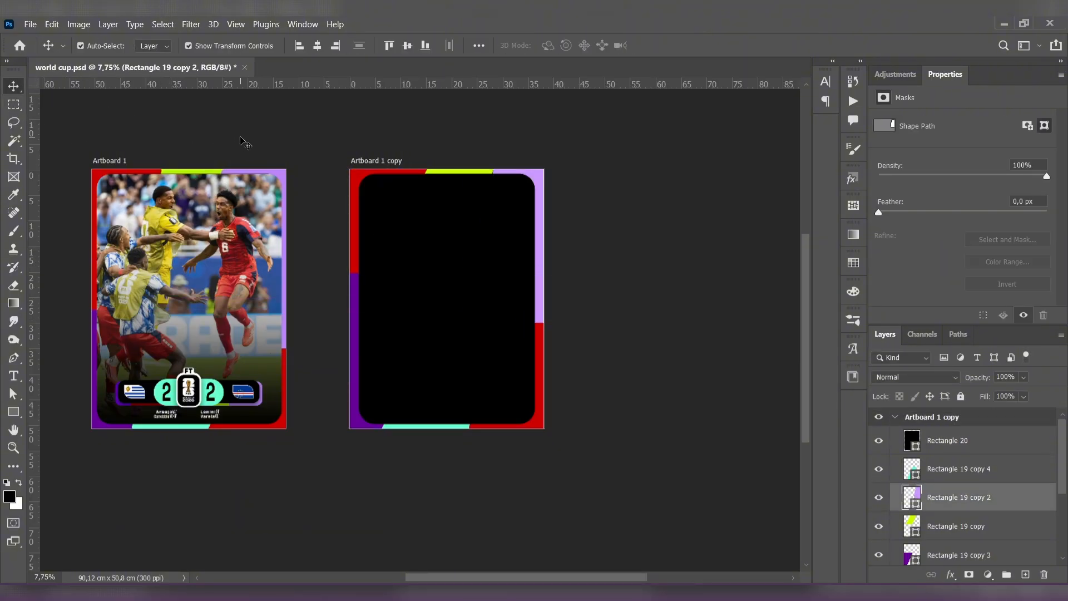
pyautogui.click(245, 142)
# - Widen the rounded black rectangle on both sides to about 35.7 cm so the side borders become thinner
pyautogui.scroll(2, 478, 311)
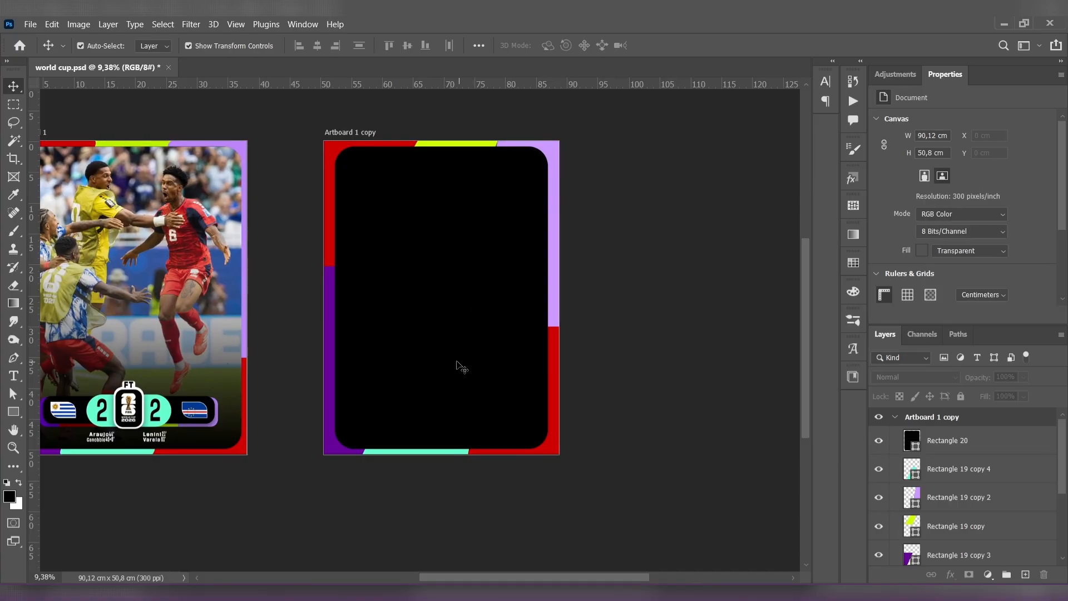
pyautogui.click(367, 305)
pyautogui.moveTo(331, 298); pyautogui.dragTo(328, 298)
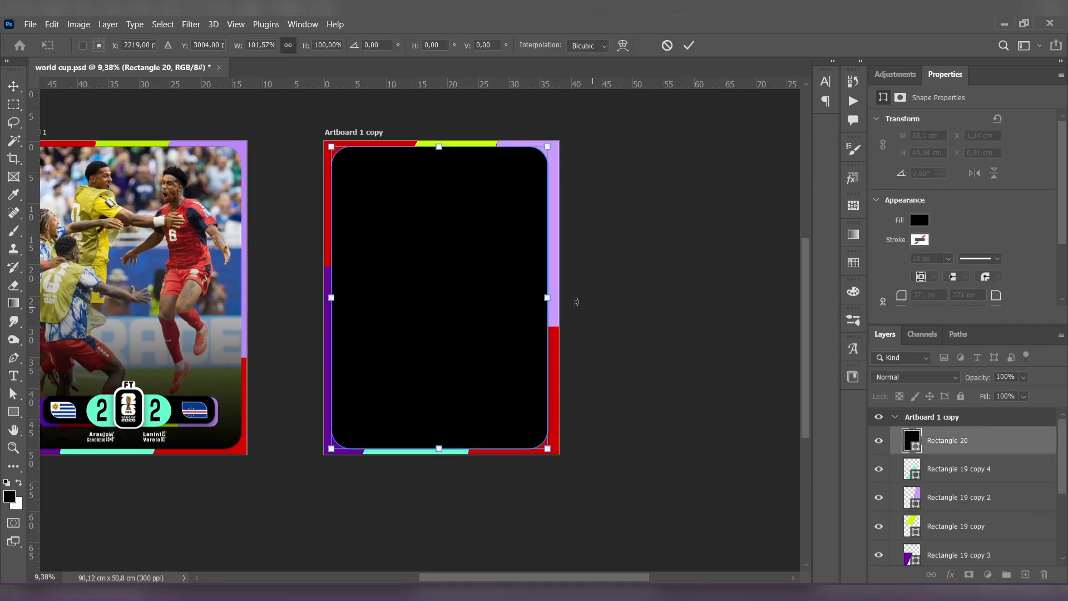
pyautogui.moveTo(549, 300); pyautogui.dragTo(551, 300)
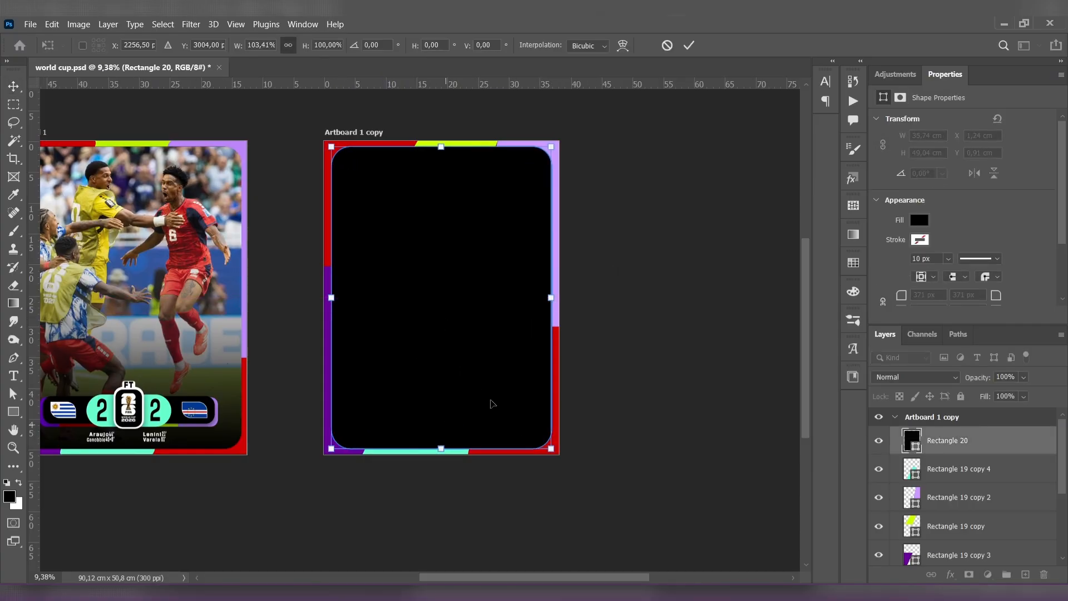
pyautogui.click(254, 137)
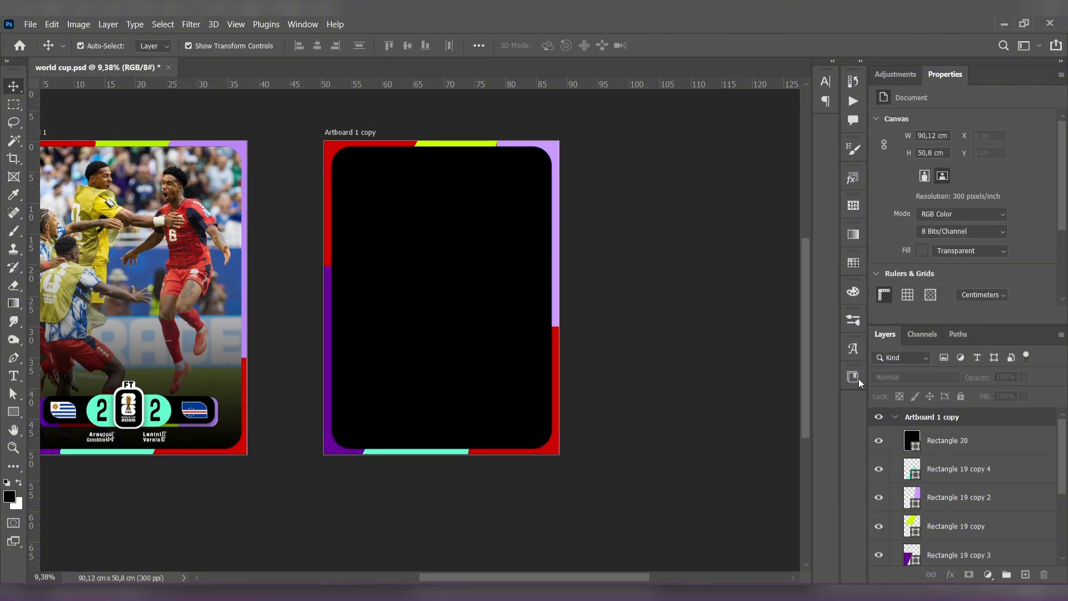
# - Place the photo 11_Uruguay_vs_Cape_Verde_MJO over the second artboard and scale it to about 87.2 by 49 cm, matching the black rectangle's height
pyautogui.moveTo(420, 313); pyautogui.dragTo(423, 182)
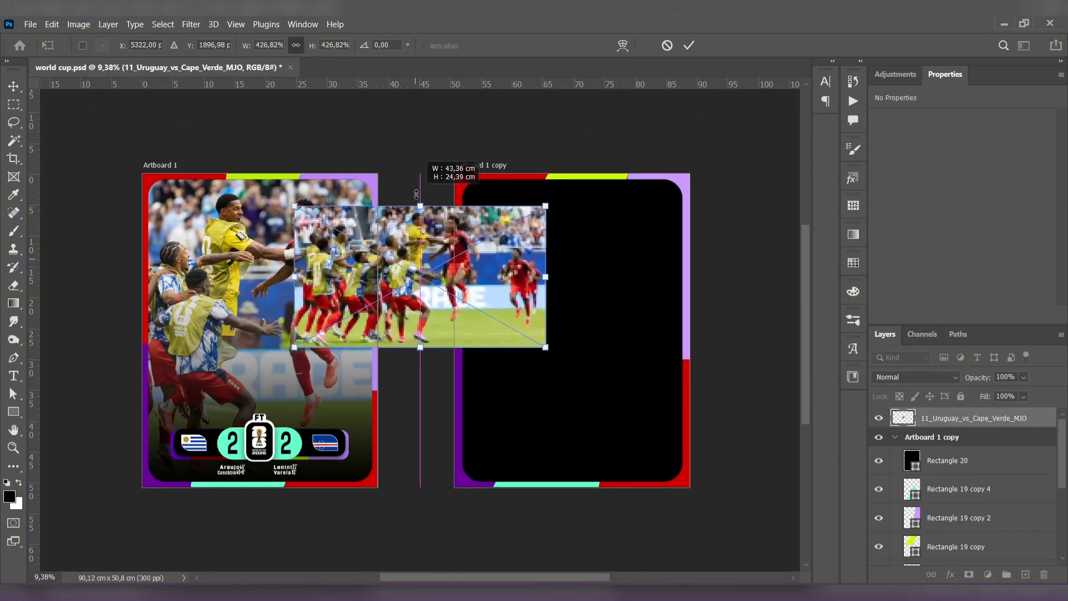
pyautogui.moveTo(509, 252); pyautogui.dragTo(670, 269)
pyautogui.moveTo(581, 365); pyautogui.dragTo(581, 482)
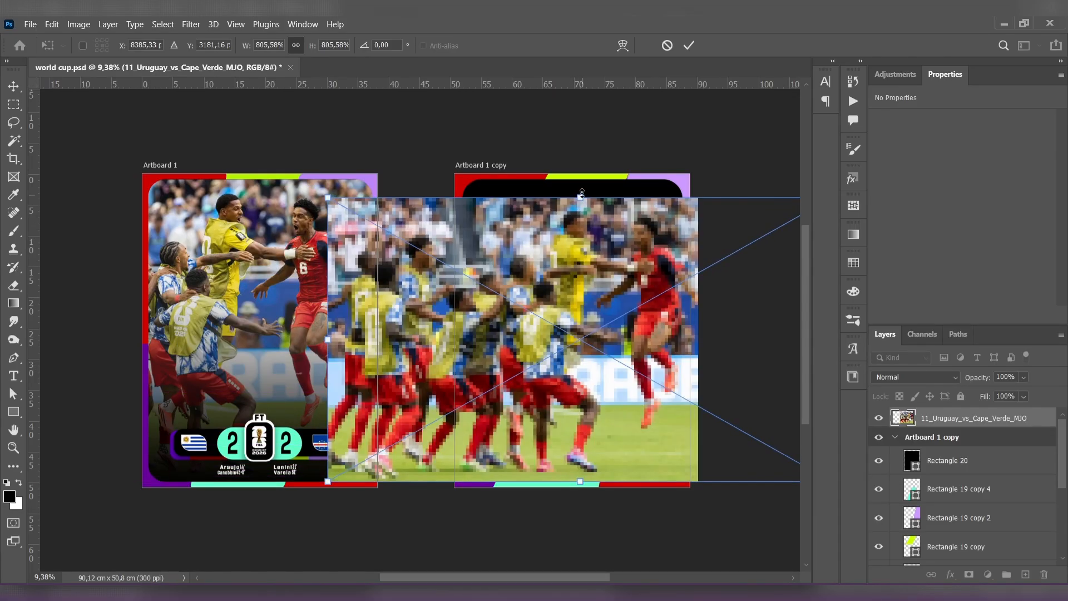
pyautogui.moveTo(582, 195); pyautogui.dragTo(581, 180)
pyautogui.click(689, 45)
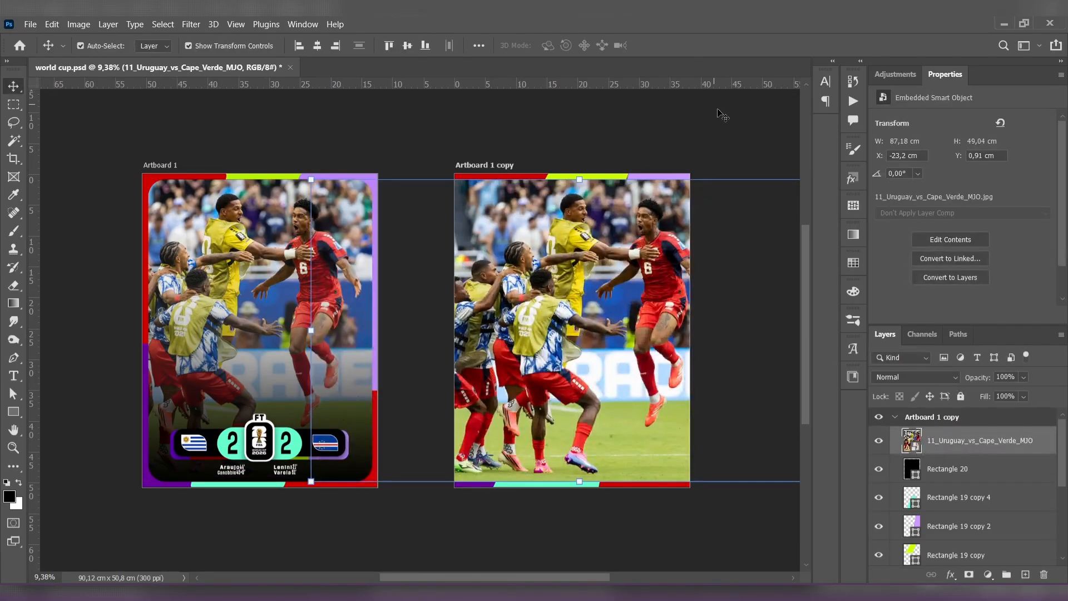
# - Shift the match photo left to frame the celebrating players and clip it to the rounded black rectangle
pyautogui.moveTo(649, 308); pyautogui.dragTo(620, 311)
pyautogui.hotkey('ctrl', 'alt', 'g')
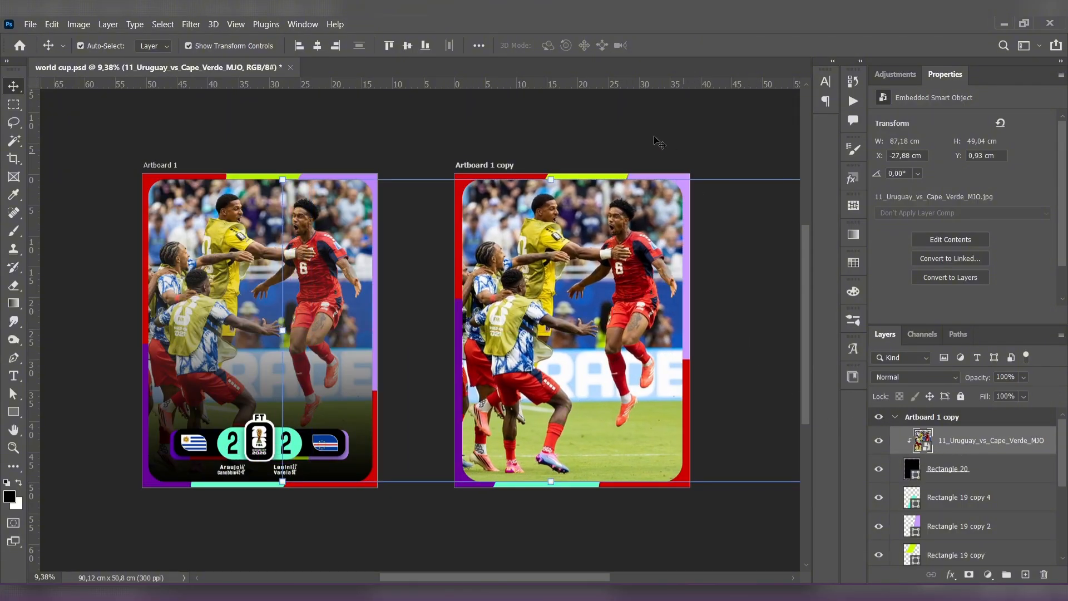
# - Add a linear black-to-transparent gradient fill layer above the match photo at a 90° angle and 102% scale
pyautogui.click(634, 145)
pyautogui.click(985, 451)
pyautogui.click(989, 575)
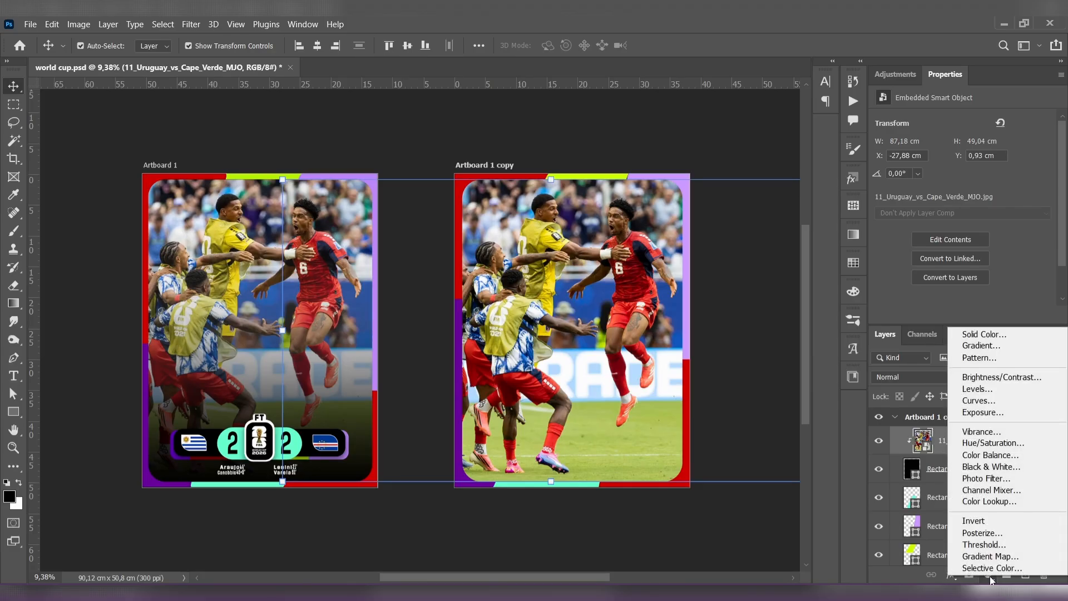
pyautogui.click(980, 345)
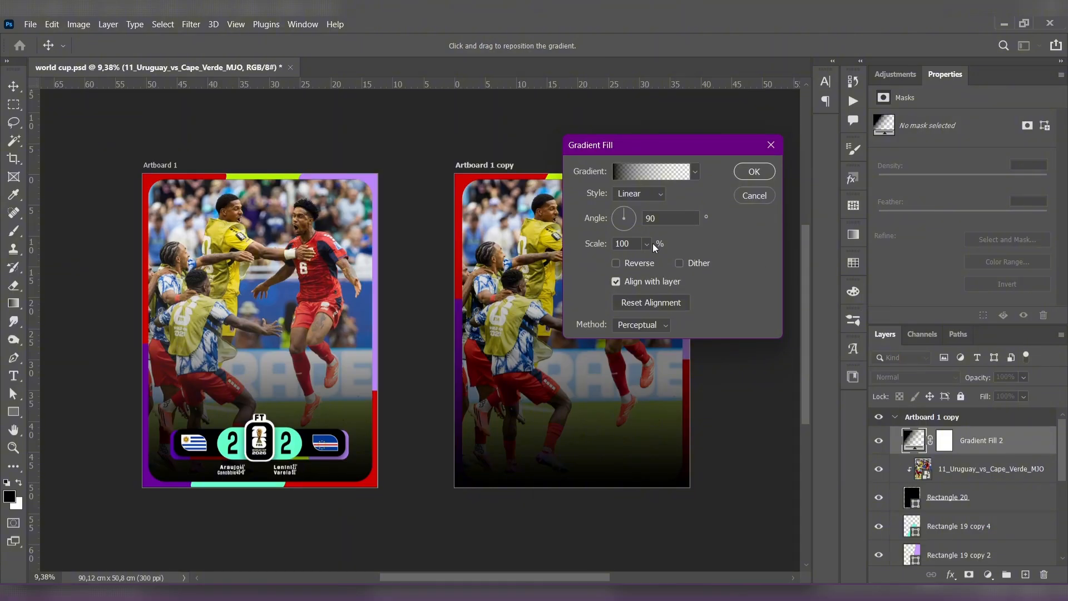
pyautogui.moveTo(650, 262)
pyautogui.mouseDown()
pyautogui.moveTo(658, 269)
pyautogui.moveTo(647, 263)
pyautogui.mouseUp()
pyautogui.write('102')
pyautogui.click(754, 172)
pyautogui.scroll(2, 686, 375)
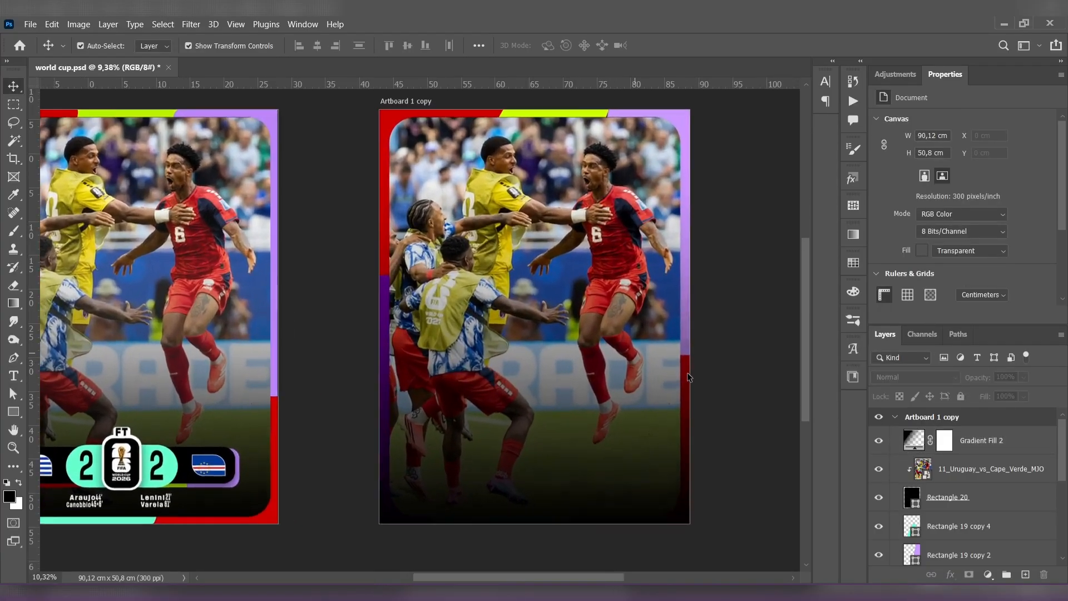
# - Move the scoreboard group, Group 2, above the gradient fill in the second artboard's layer stack
pyautogui.scroll(-1, 678, 371)
pyautogui.scroll(-3, 943, 469)
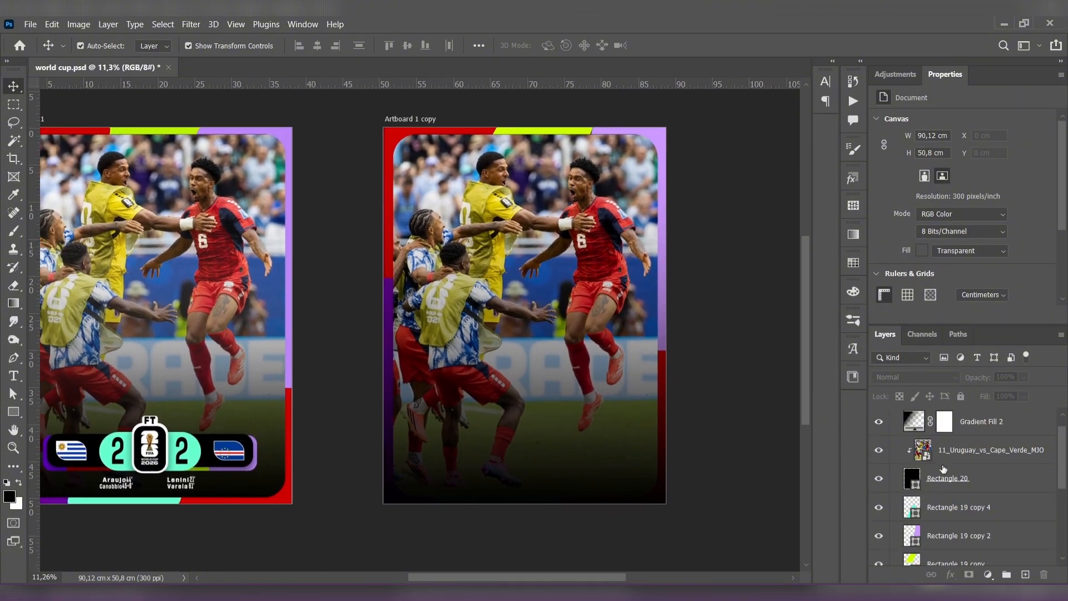
pyautogui.scroll(-2, 944, 469)
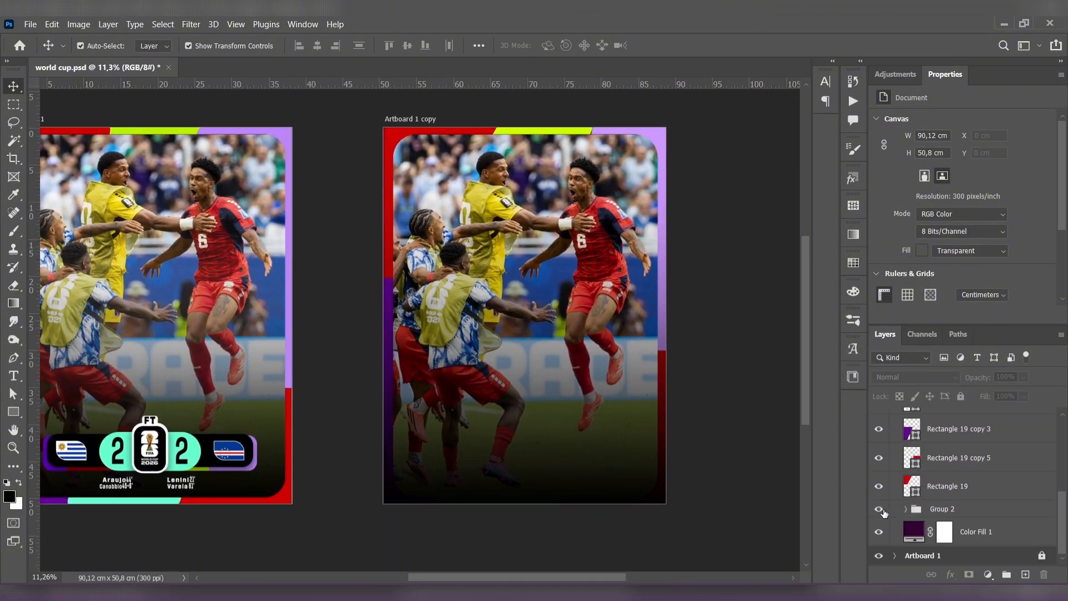
pyautogui.moveTo(949, 511); pyautogui.dragTo(940, 425)
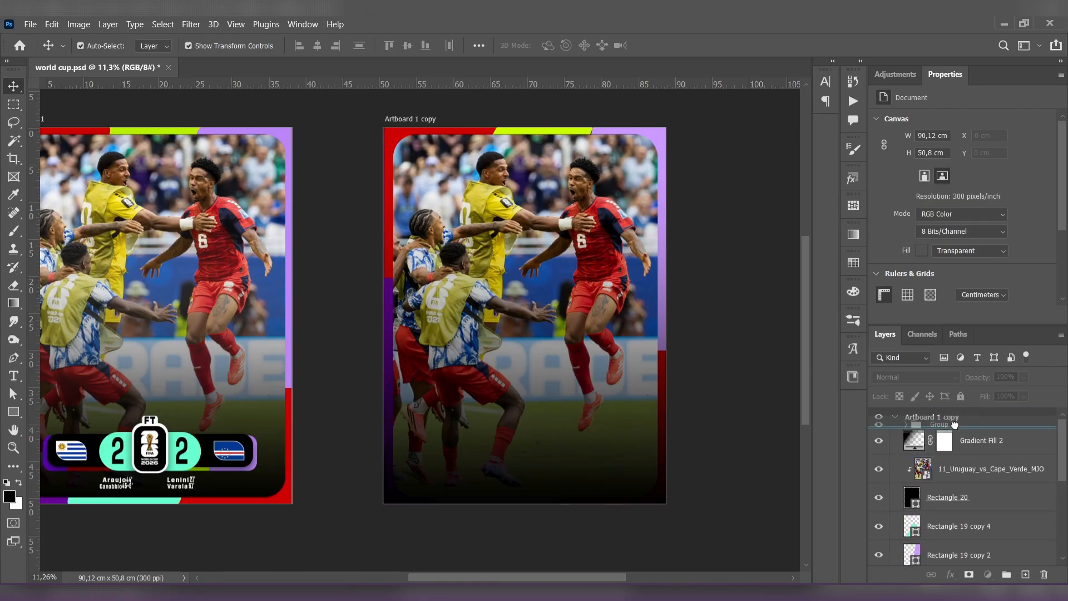
# - Expand Group 2 and delete the reference scoreboard image with the Netherlands and Japan flags from the second artboard
pyautogui.click(906, 434)
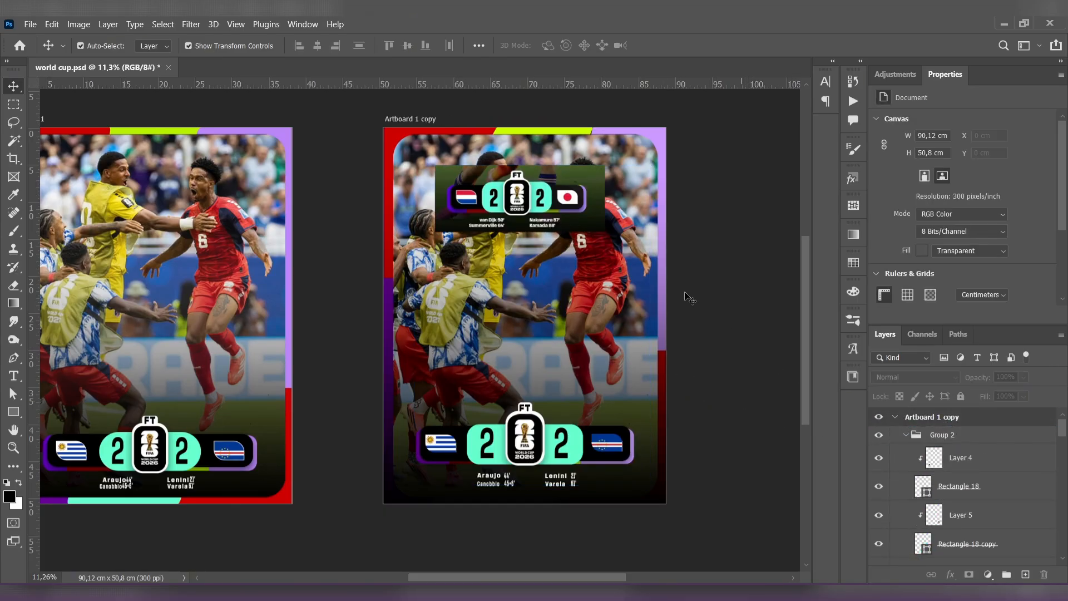
pyautogui.click(568, 221)
pyautogui.press('Delete')
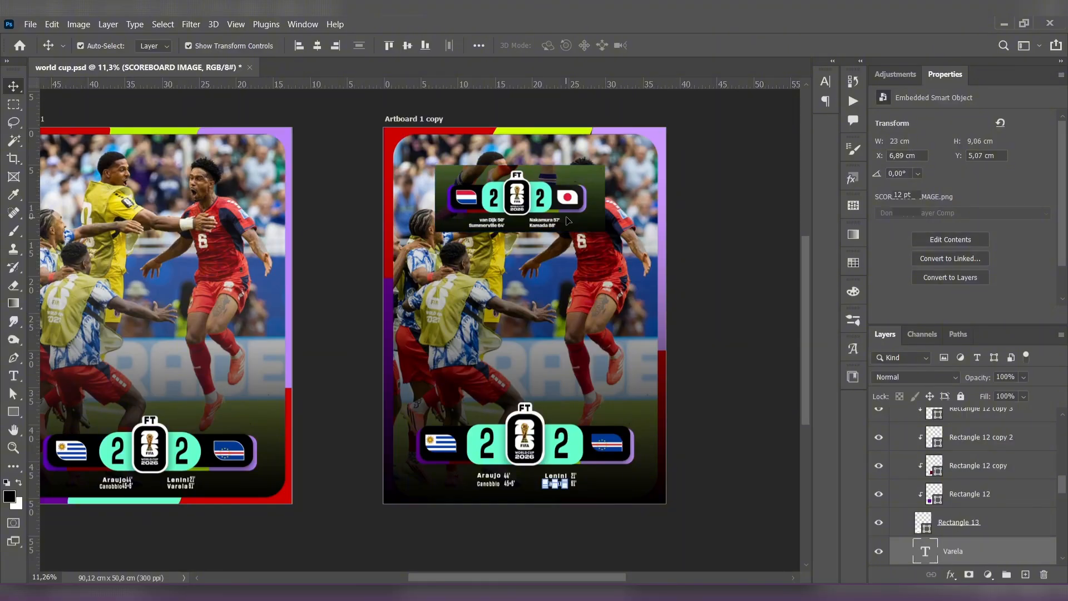
pyautogui.click(684, 404)
# - Compare the second artboard's border, gradient and scoreboard with the poster on the first artboard
pyautogui.scroll(3, 976, 453)
pyautogui.scroll(1, 978, 473)
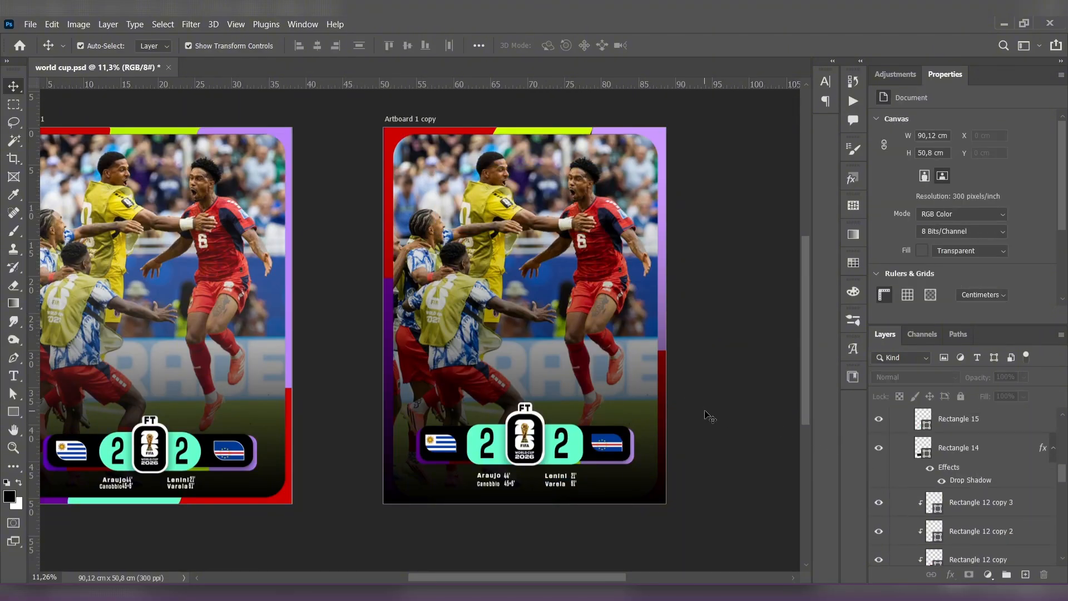
pyautogui.scroll(-3, 716, 415)
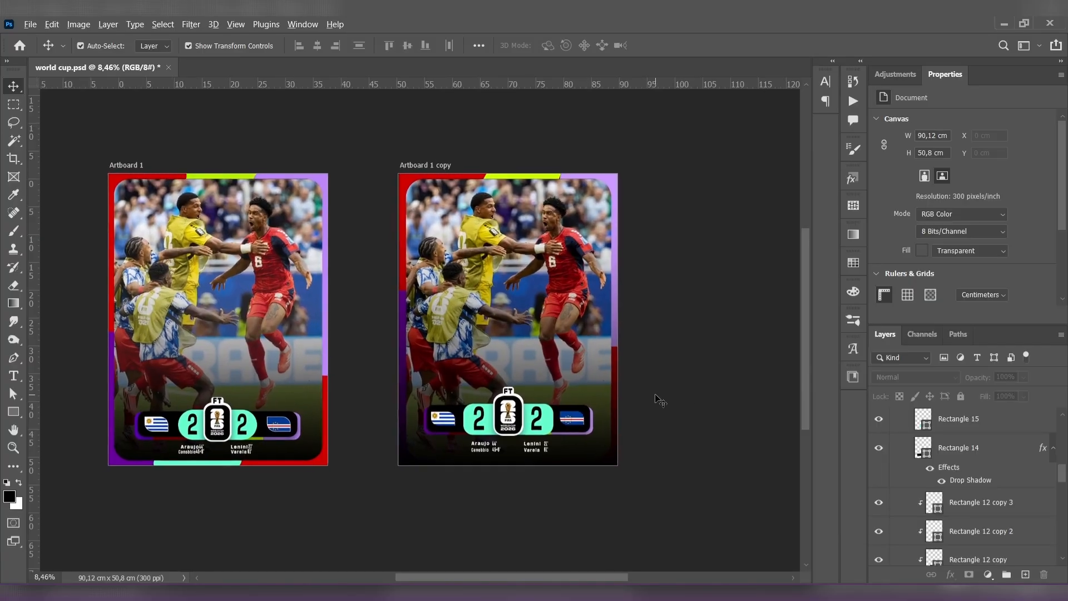
pyautogui.scroll(1, 646, 396)
pyautogui.scroll(2, 646, 397)
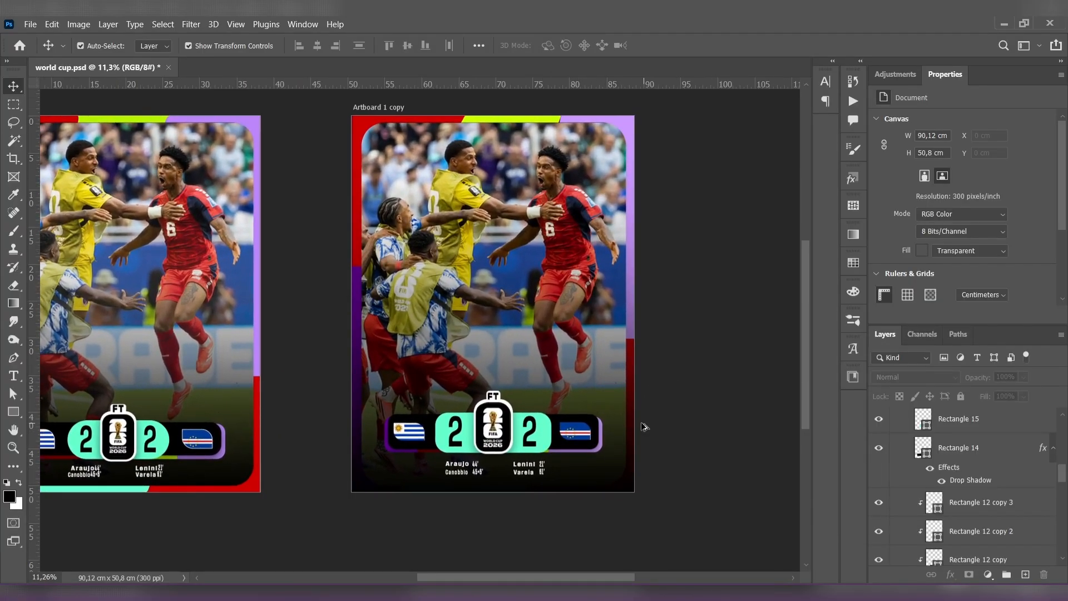
pyautogui.scroll(1, 643, 428)
pyautogui.scroll(-4, 637, 419)
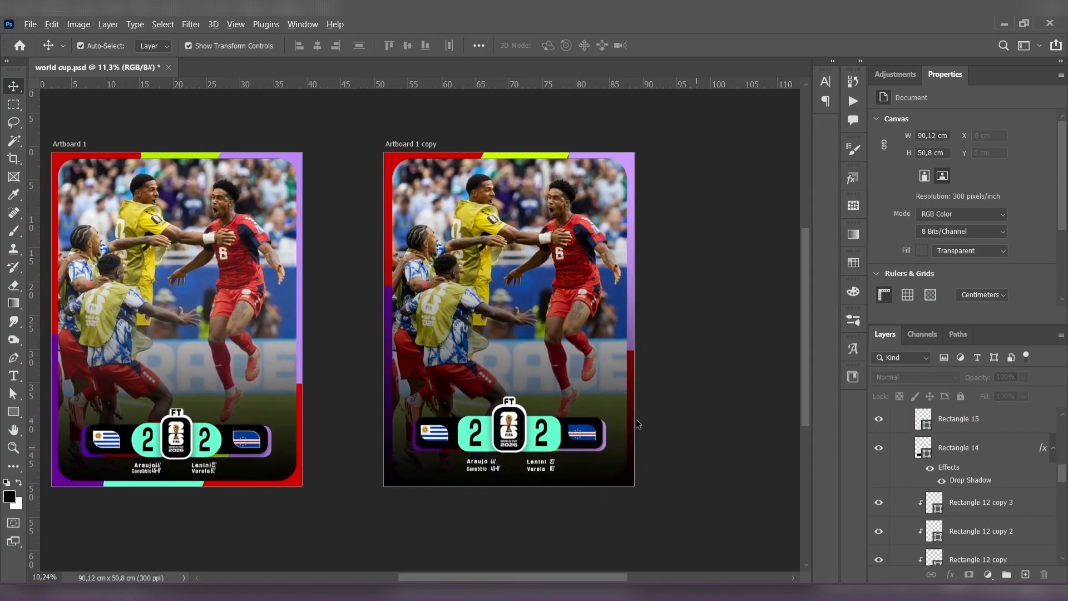
pyautogui.scroll(3, 660, 426)
pyautogui.scroll(5, 977, 462)
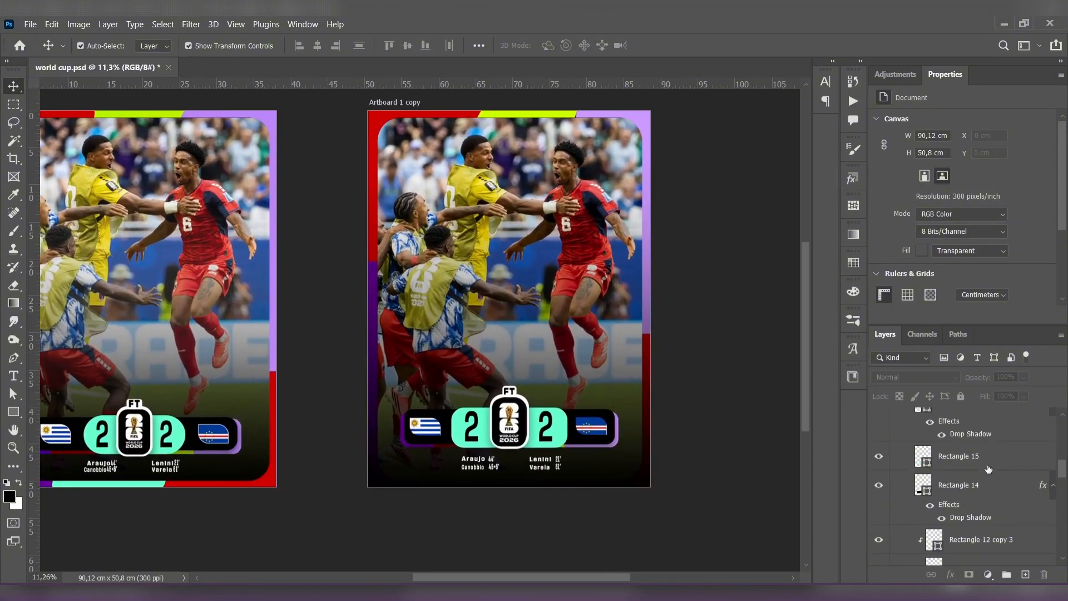
# - Collapse the scoreboard group, Group 2, in the second artboard's layer stack
pyautogui.scroll(-7, 977, 462)
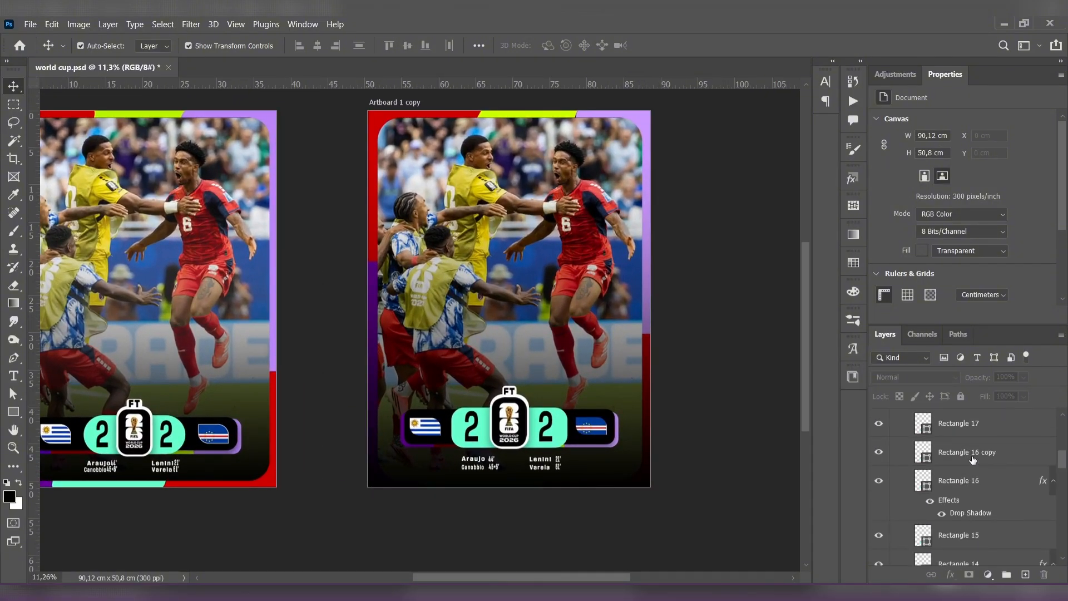
pyautogui.scroll(7, 973, 461)
pyautogui.click(895, 418)
pyautogui.click(896, 418)
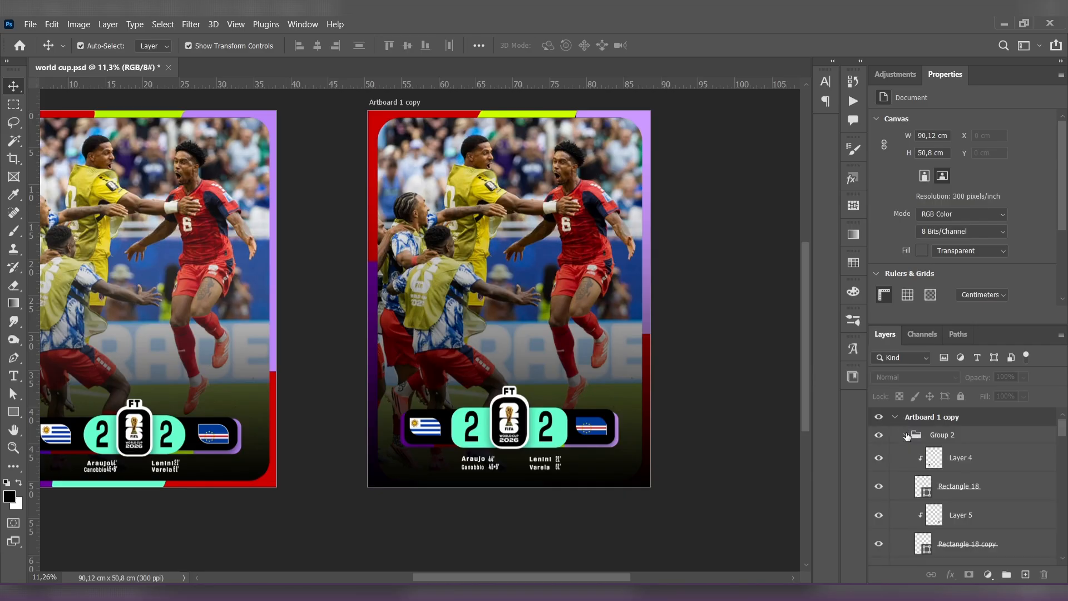
pyautogui.click(907, 437)
# - Clip the gradient fill, together with the match photo, to the rounded black rectangle so it no longer darkens the colored border
pyautogui.scroll(-1, 975, 488)
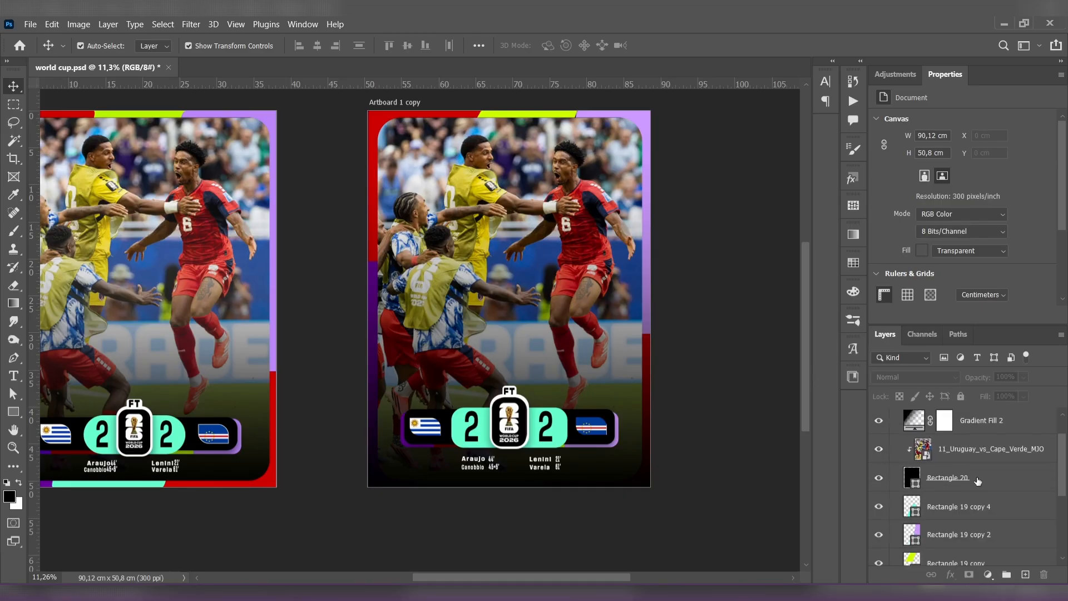
pyautogui.click(982, 509)
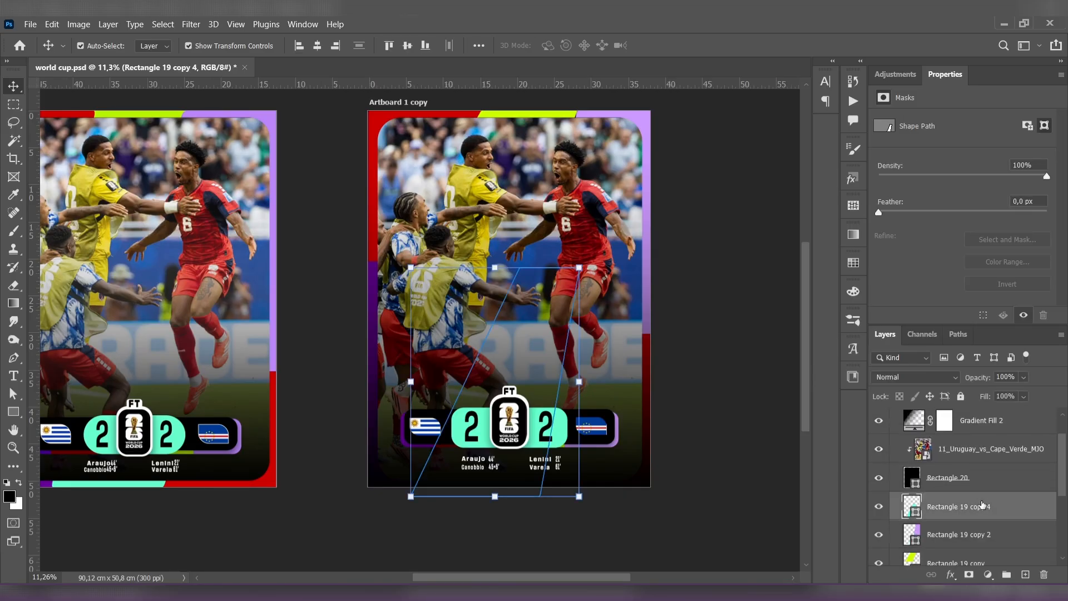
pyautogui.click(980, 484)
pyautogui.click(976, 455)
pyautogui.click(985, 488)
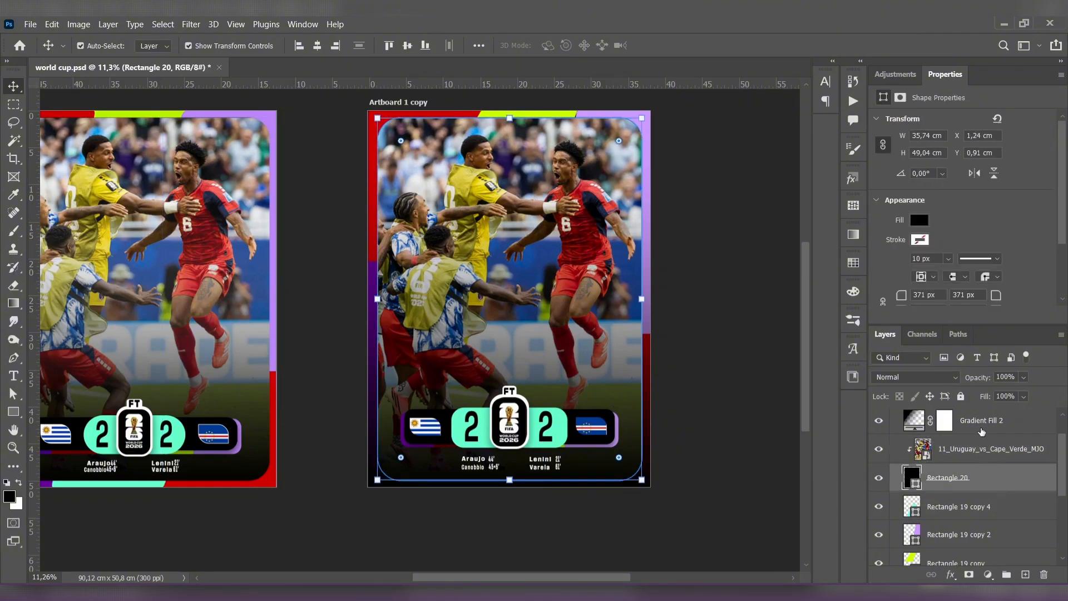
pyautogui.click(990, 429)
pyautogui.keyDown('alt'); pyautogui.click(991, 436); pyautogui.keyUp('alt')
pyautogui.click(760, 441)
pyautogui.scroll(-2, 760, 440)
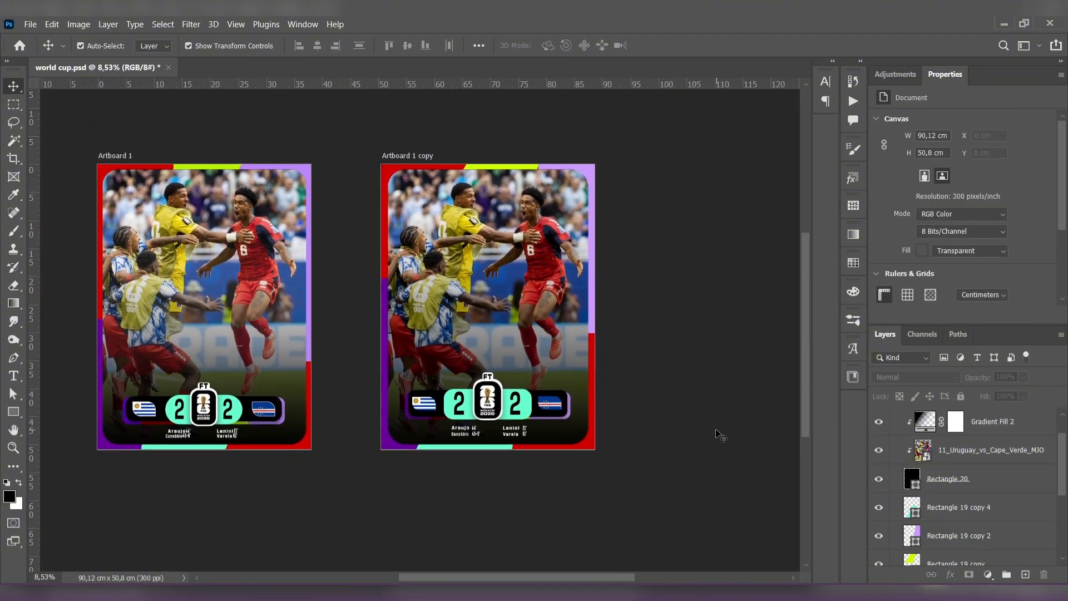
pyautogui.moveTo(721, 433); pyautogui.dragTo(727, 434)
pyautogui.click(454, 320)
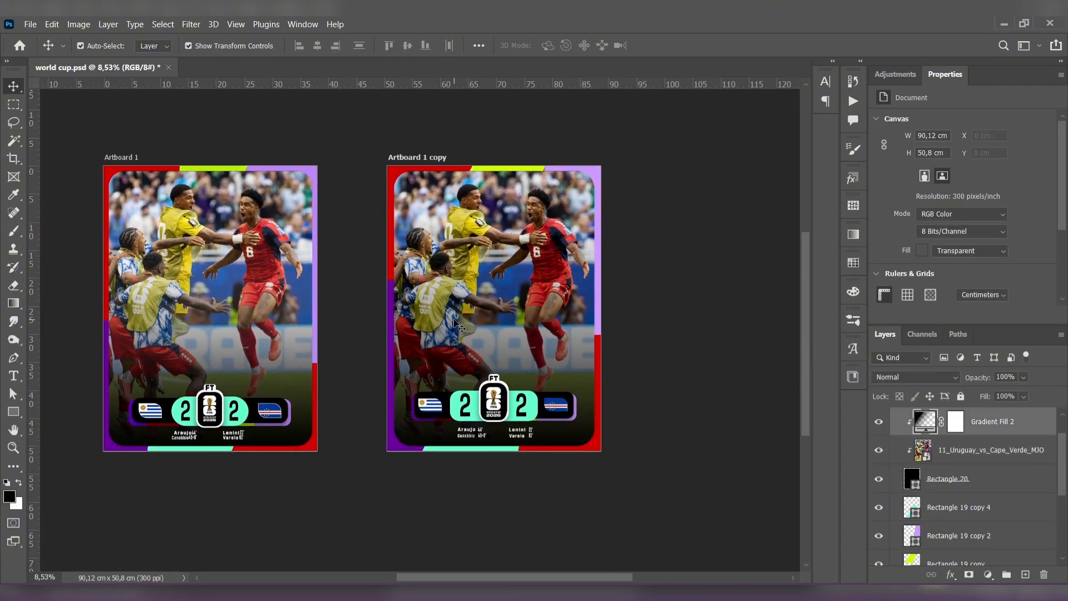
pyautogui.click(968, 461)
pyautogui.click(553, 498)
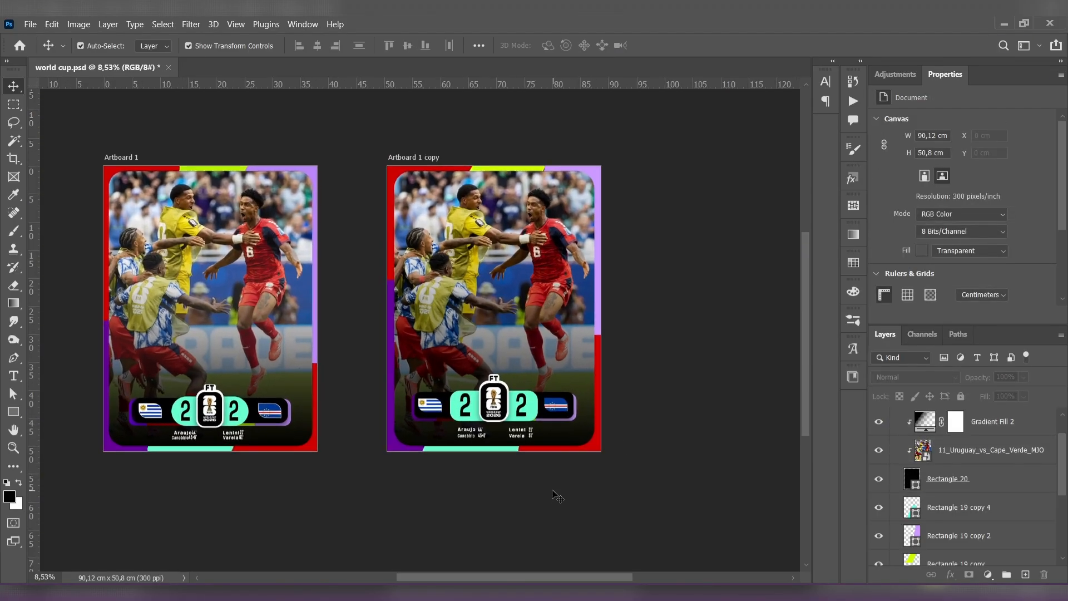
pyautogui.moveTo(557, 497); pyautogui.dragTo(571, 486)
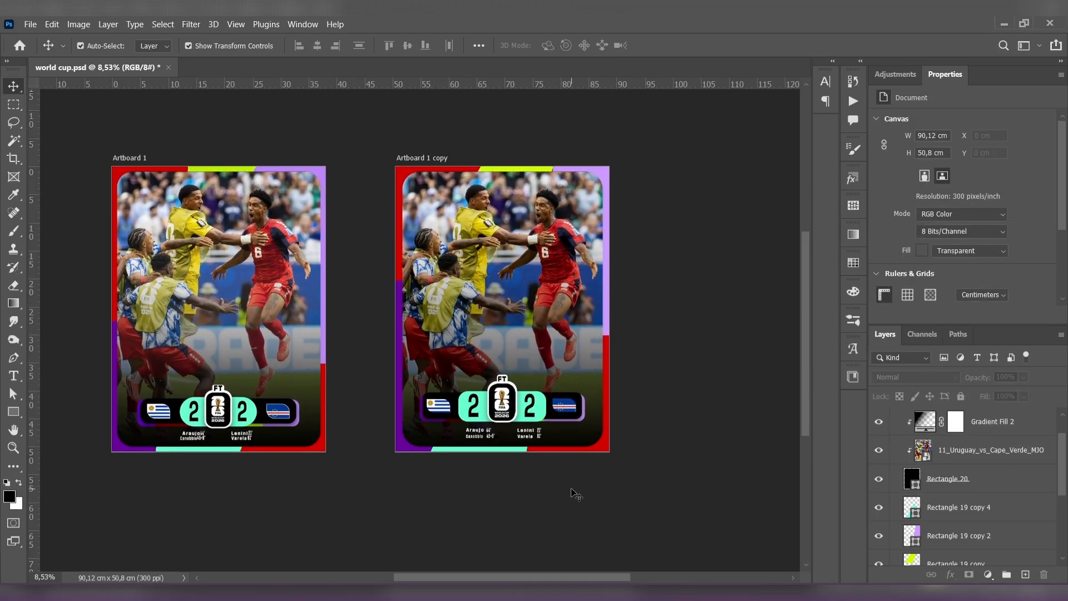